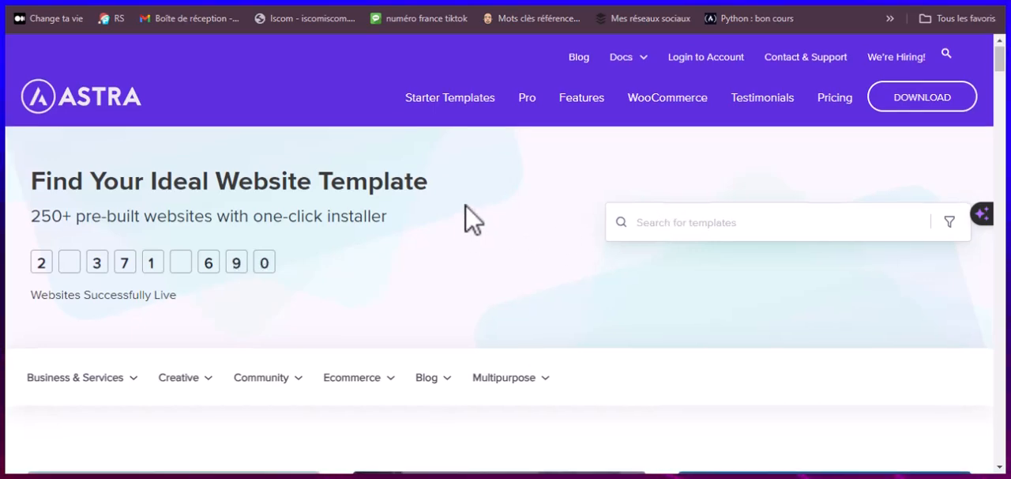
Step: Browse the Astra starter templates gallery and open the live preview of the Organic Store template
scroll(466, 220, down, 4)
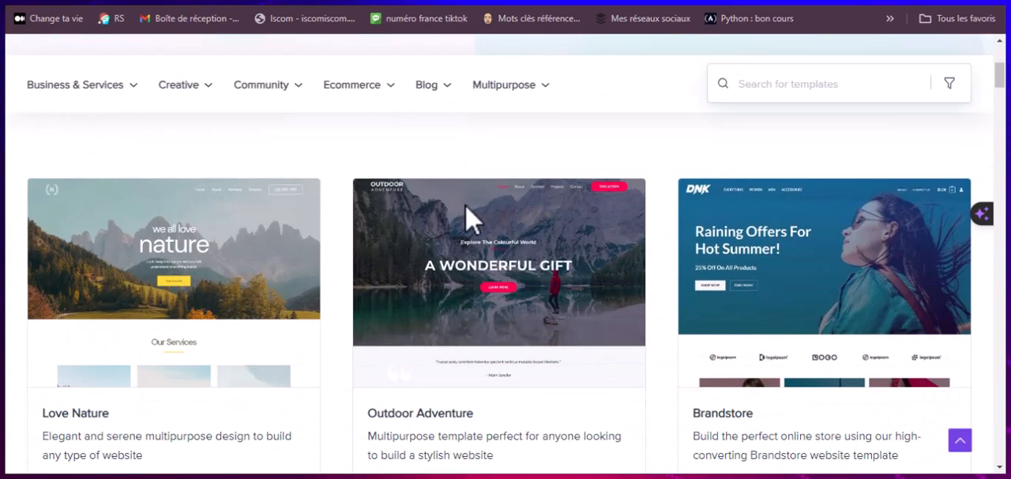
scroll(468, 212, down, 1)
scroll(488, 223, down, 1)
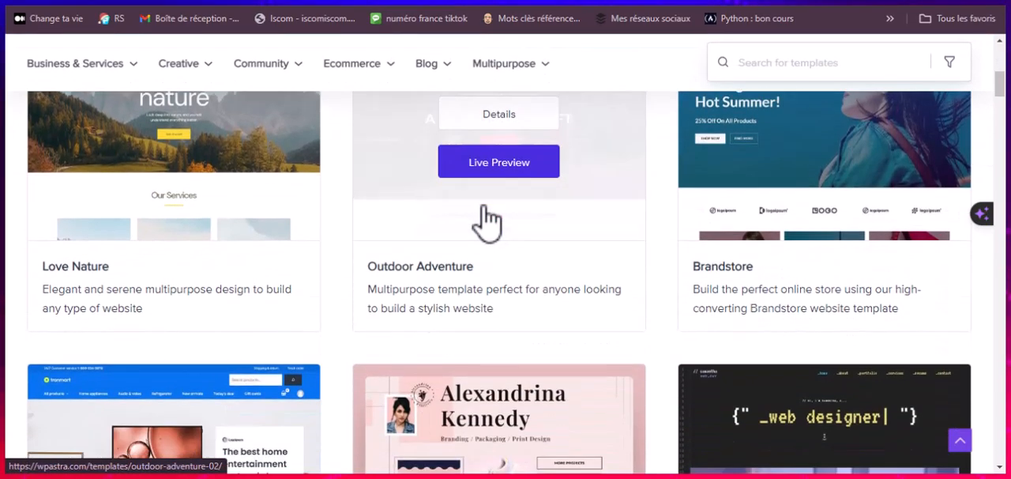
scroll(489, 219, up, 1)
scroll(488, 220, up, 5)
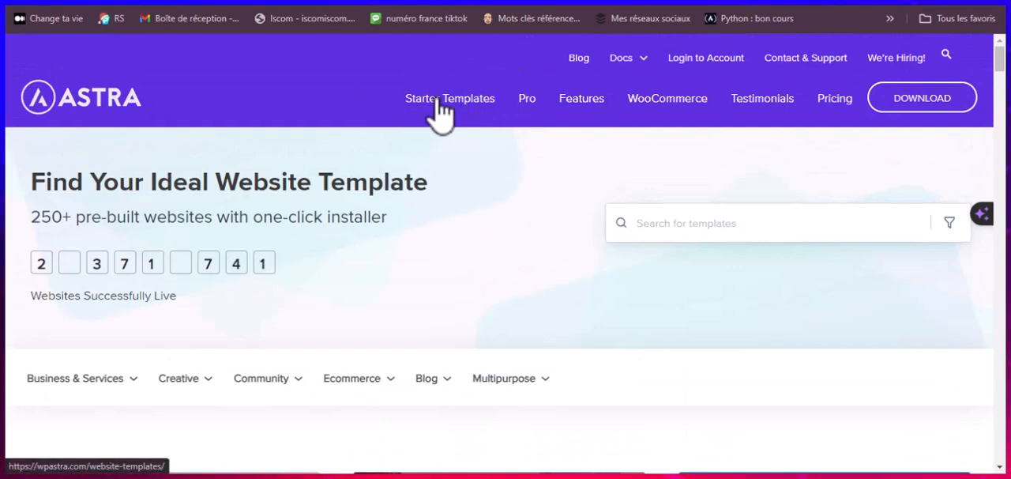
scroll(460, 158, down, 4)
scroll(407, 188, down, 10)
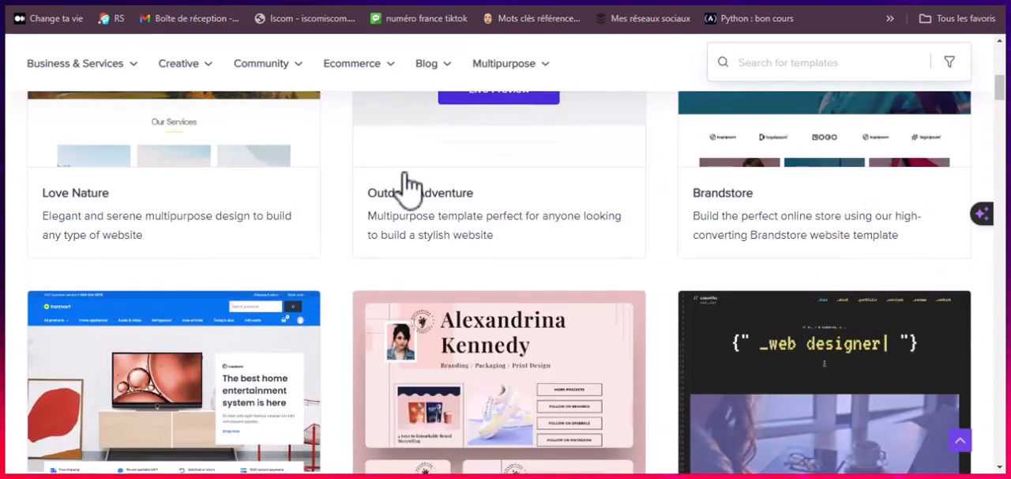
scroll(407, 188, down, 10)
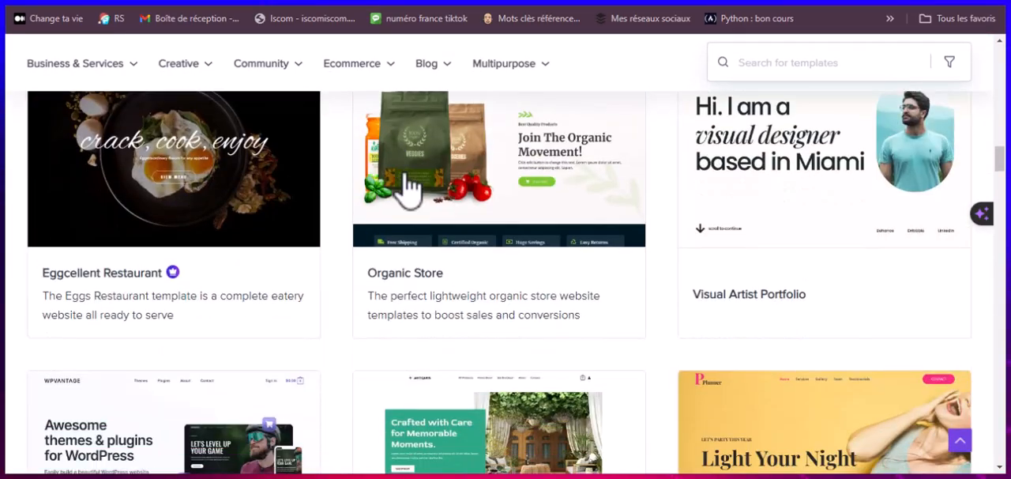
scroll(407, 188, down, 2)
scroll(405, 175, up, 3)
mouse_move(498, 245)
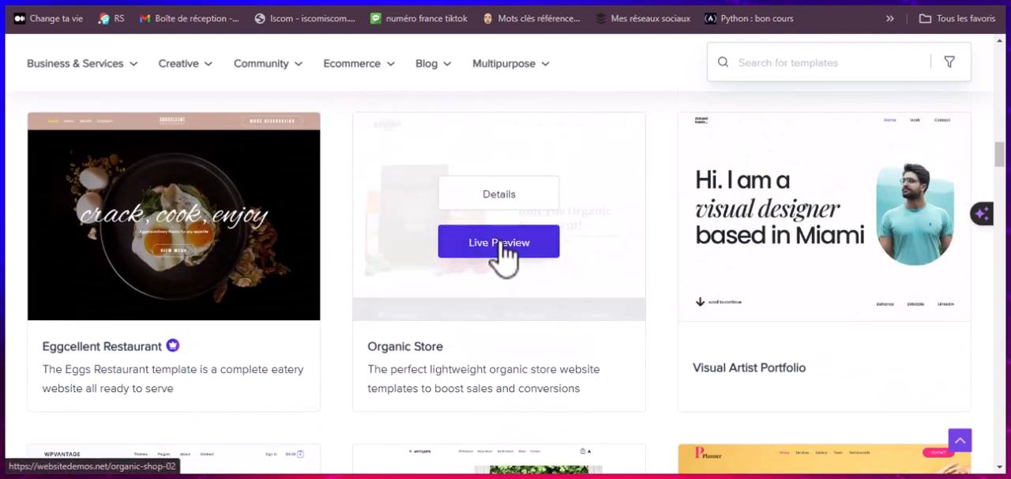
click(499, 244)
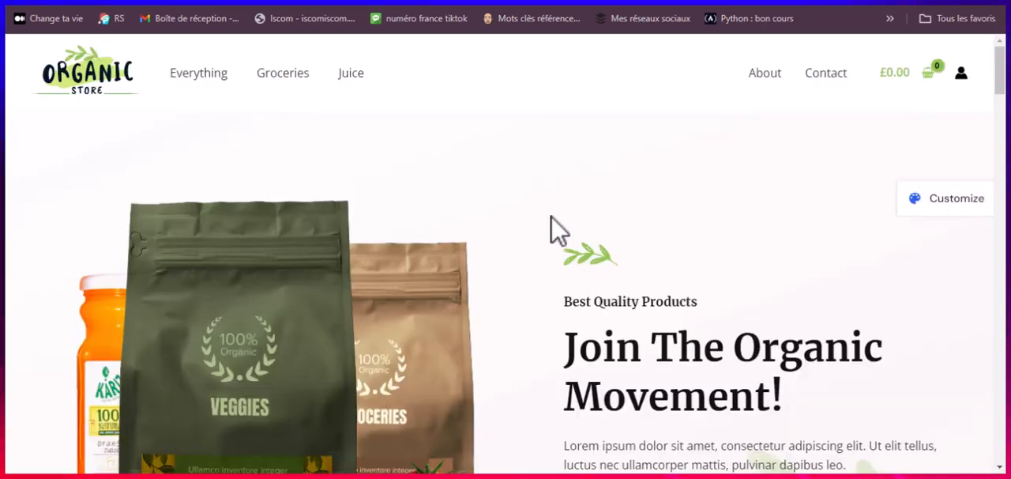
Step: Examine the Organic Store demo homepage from the hero banner through the product and review sections to the footer
scroll(553, 229, down, 2)
scroll(553, 229, up, 2)
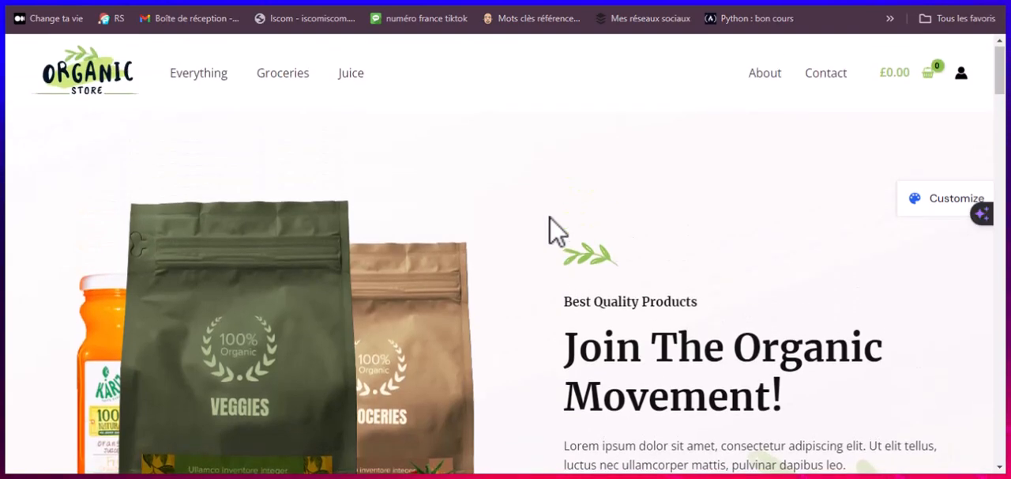
scroll(553, 229, down, 4)
scroll(553, 229, up, 4)
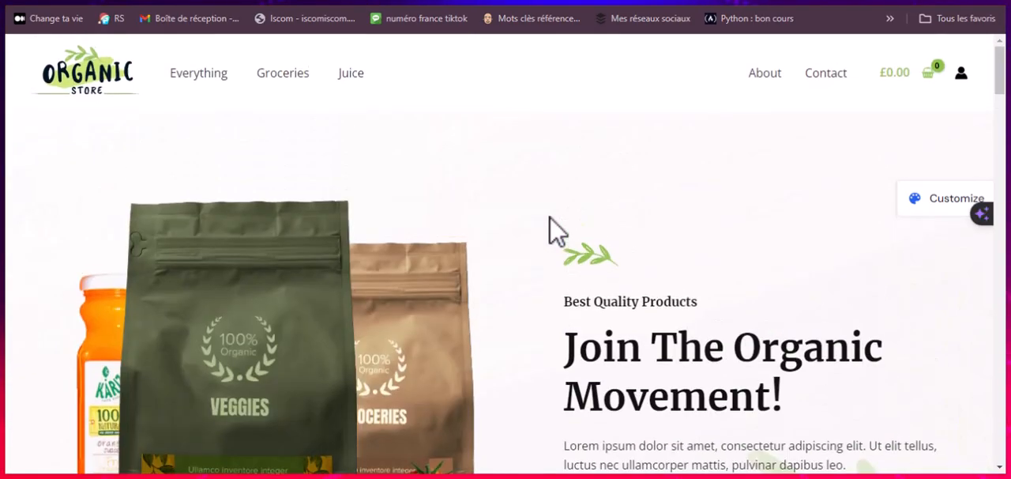
scroll(553, 230, down, 6)
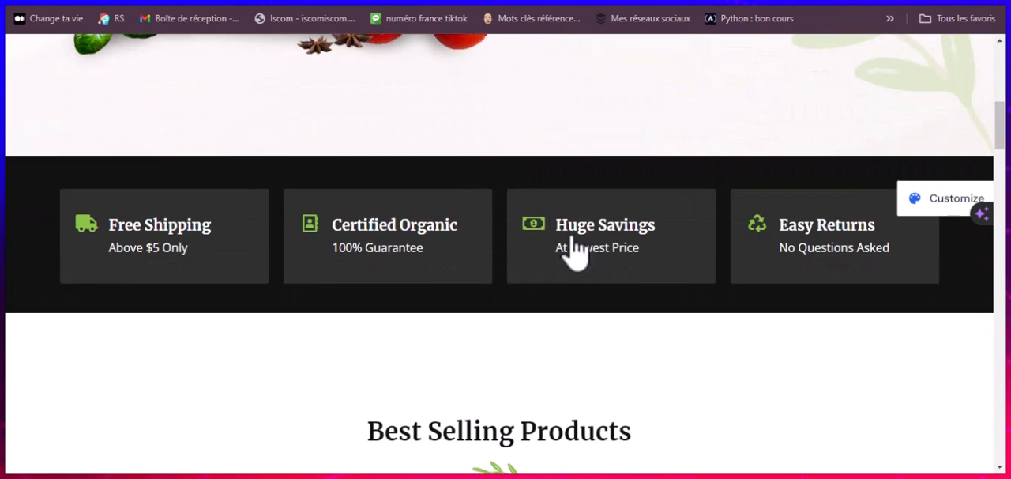
scroll(569, 253, down, 1)
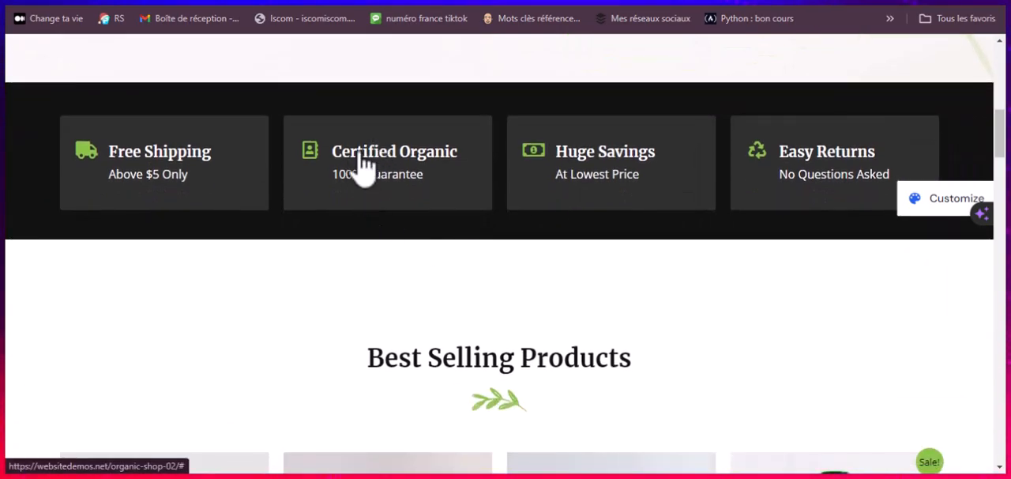
scroll(192, 185, down, 4)
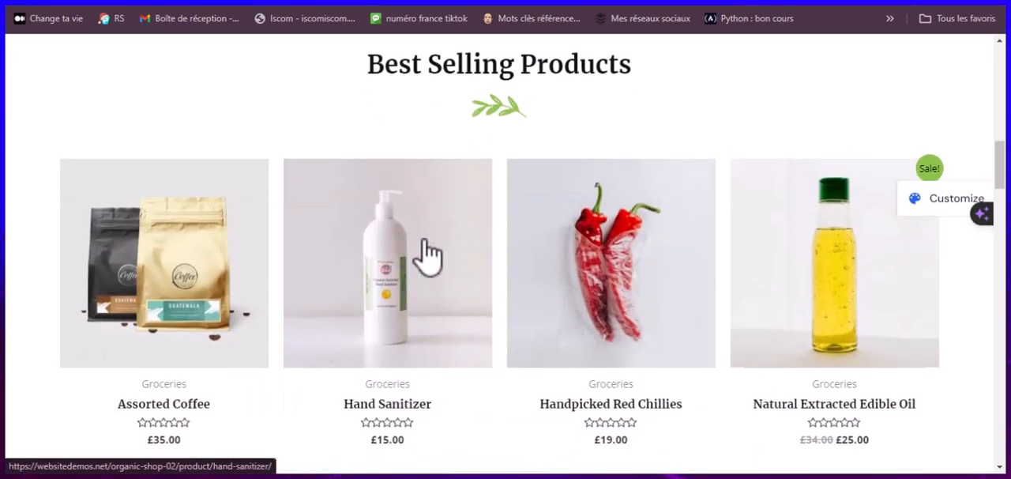
scroll(416, 251, down, 5)
scroll(311, 264, down, 3)
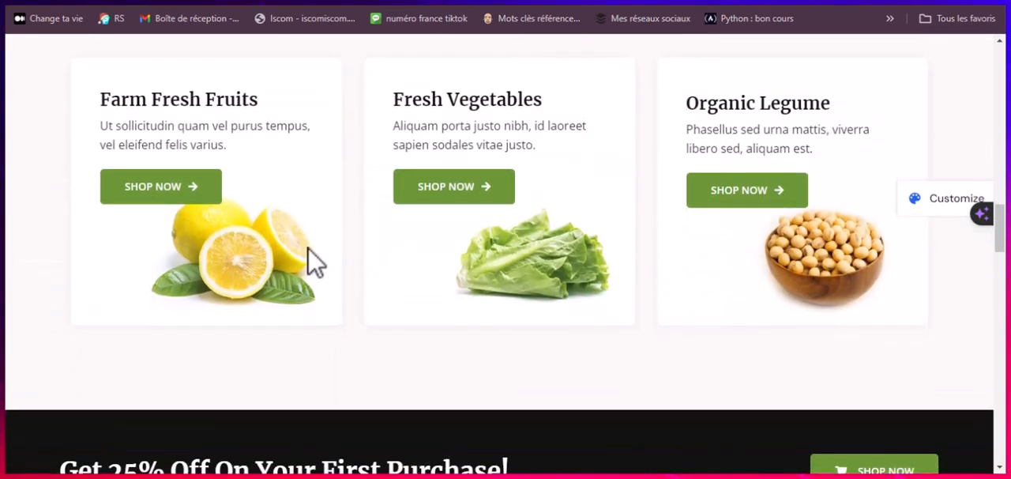
scroll(315, 264, down, 4)
scroll(318, 259, down, 3)
scroll(319, 257, down, 7)
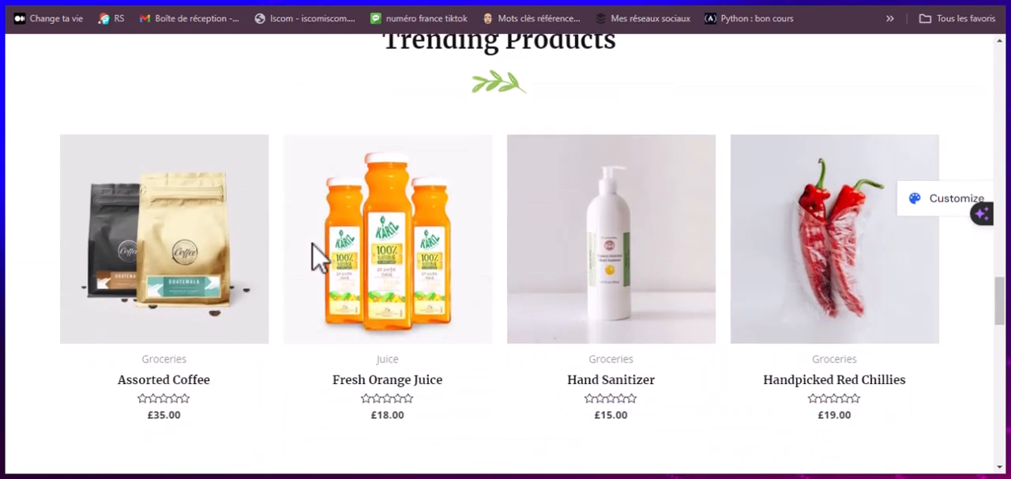
scroll(313, 251, down, 6)
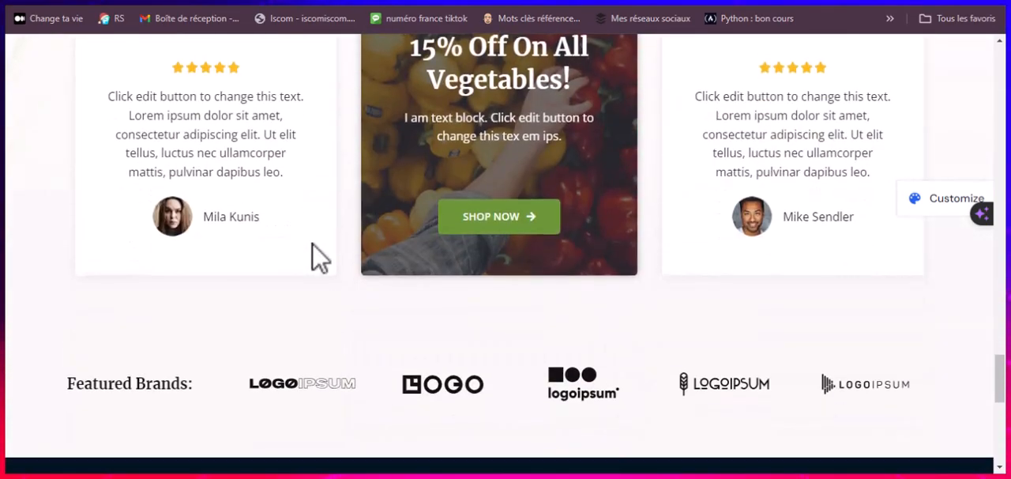
scroll(537, 252, down, 4)
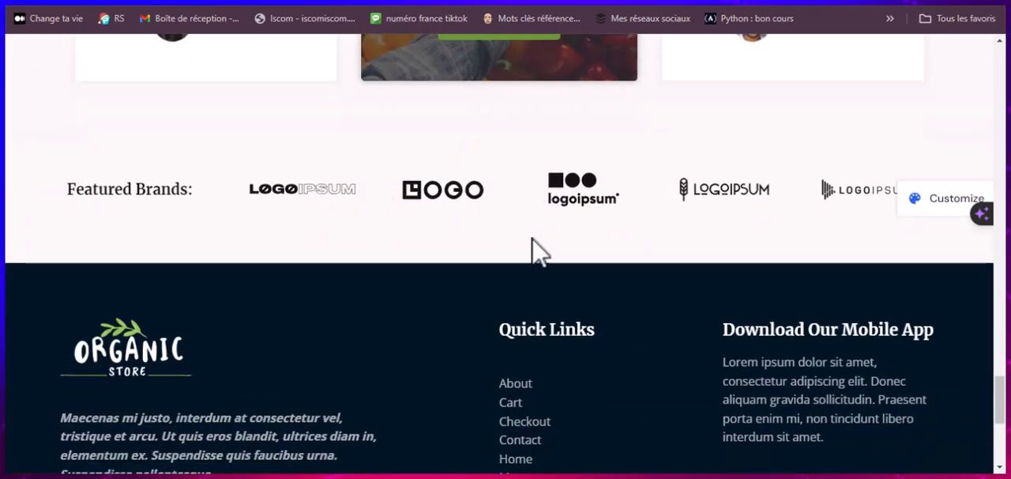
scroll(530, 237, down, 2)
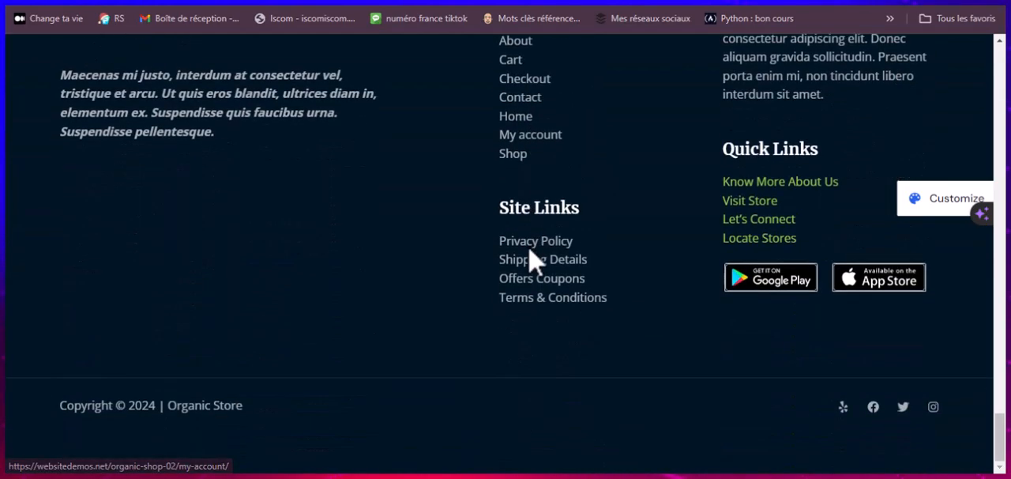
scroll(531, 261, up, 6)
scroll(530, 261, up, 12)
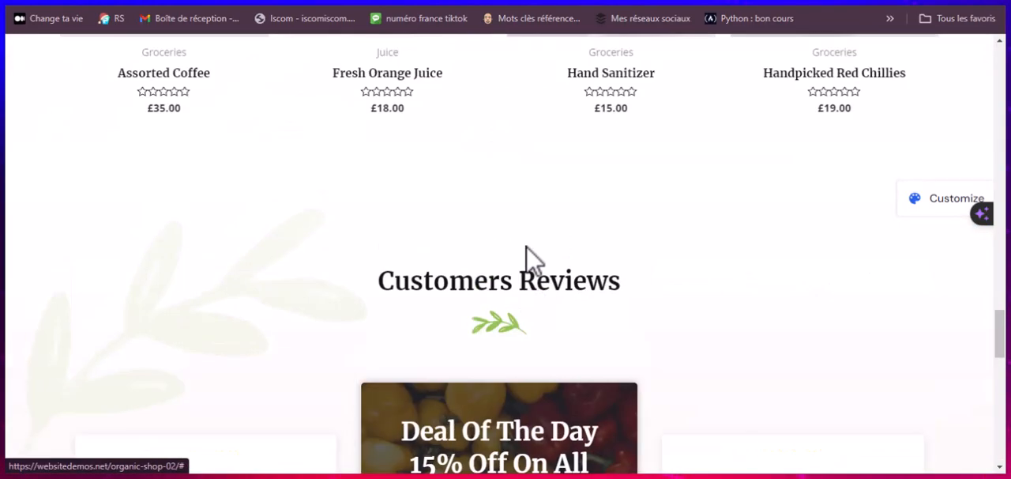
scroll(534, 261, up, 15)
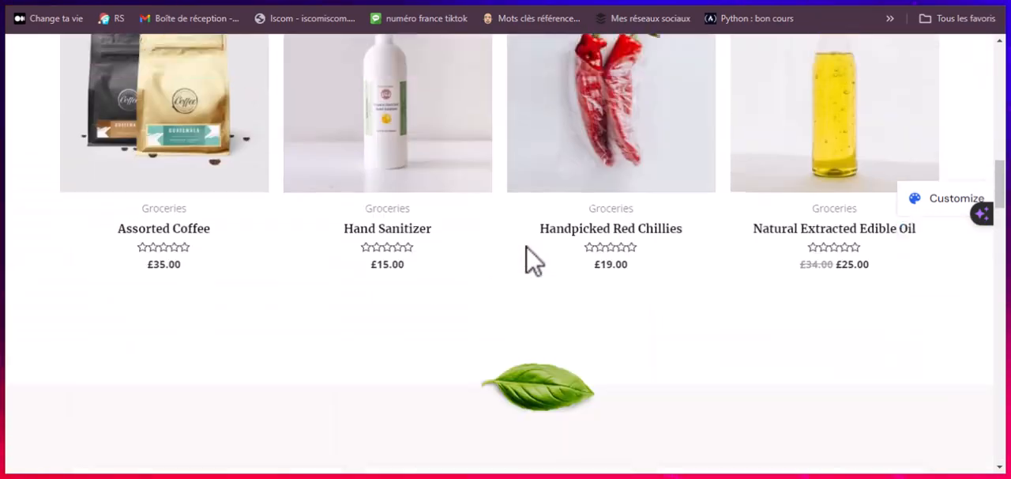
scroll(534, 261, up, 2)
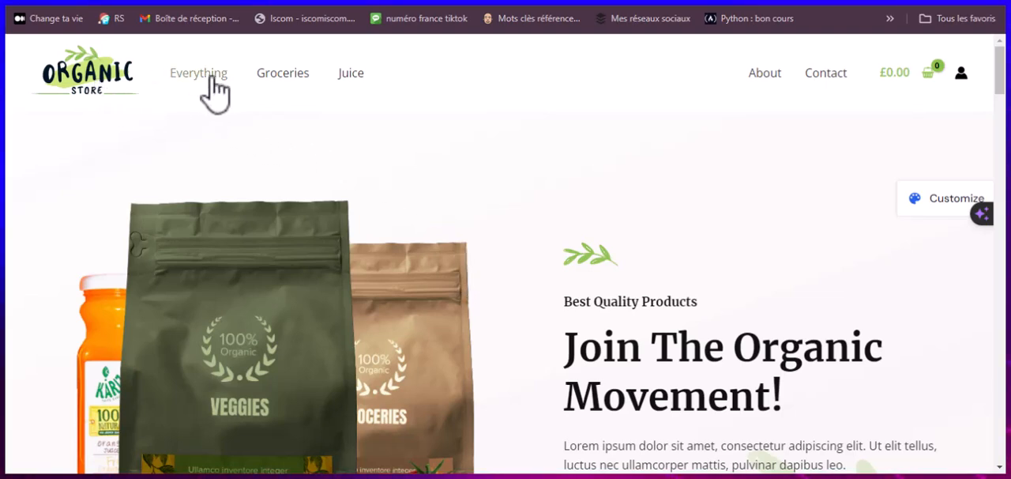
Step: Open the Hand Sanitizer product page from the homepage's Best Selling Products section
scroll(831, 131, down, 5)
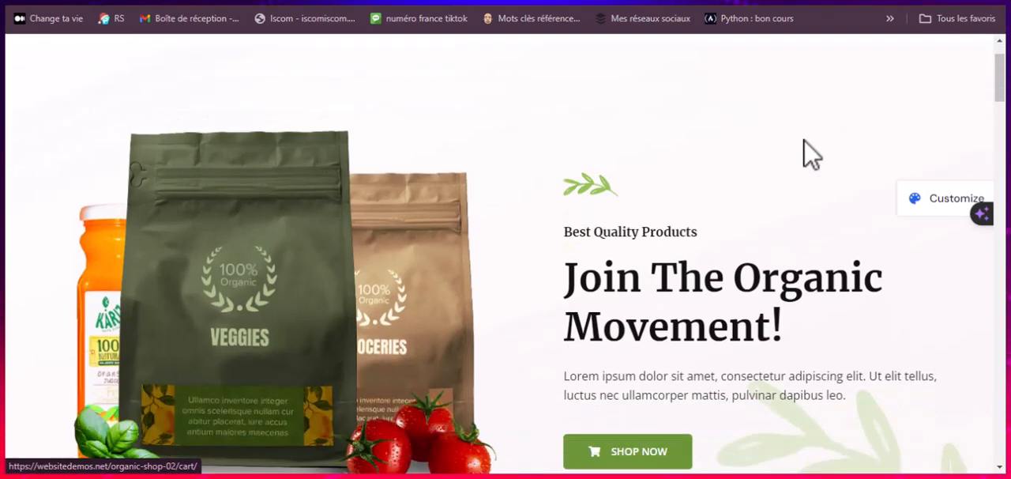
scroll(619, 224, down, 6)
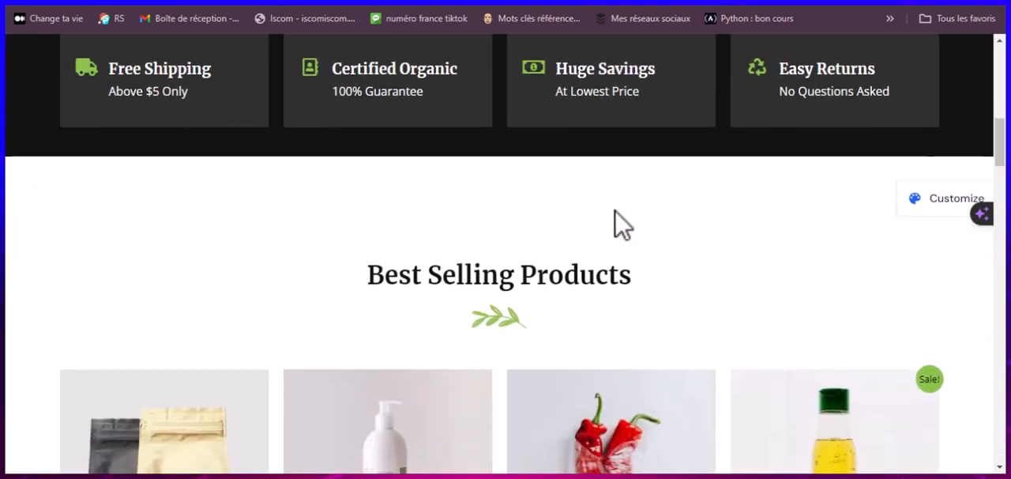
scroll(627, 226, down, 3)
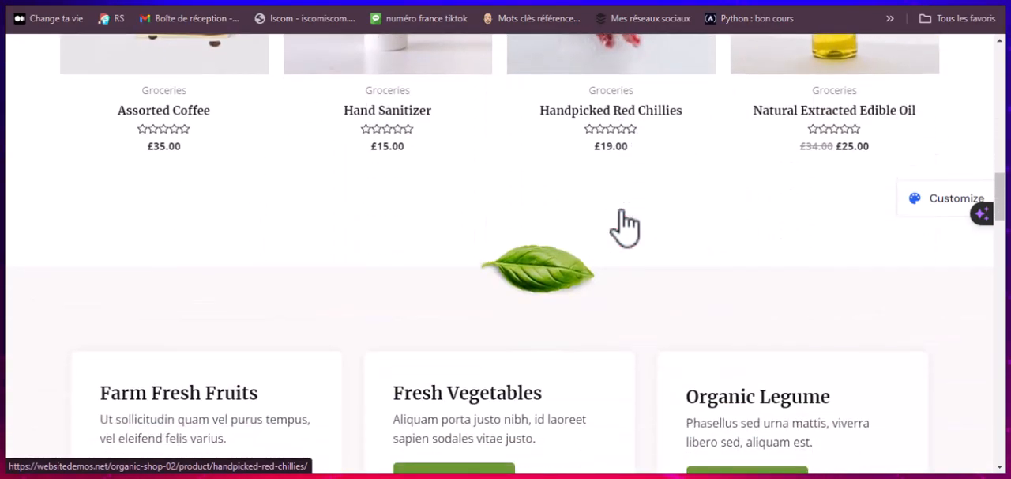
scroll(627, 219, up, 4)
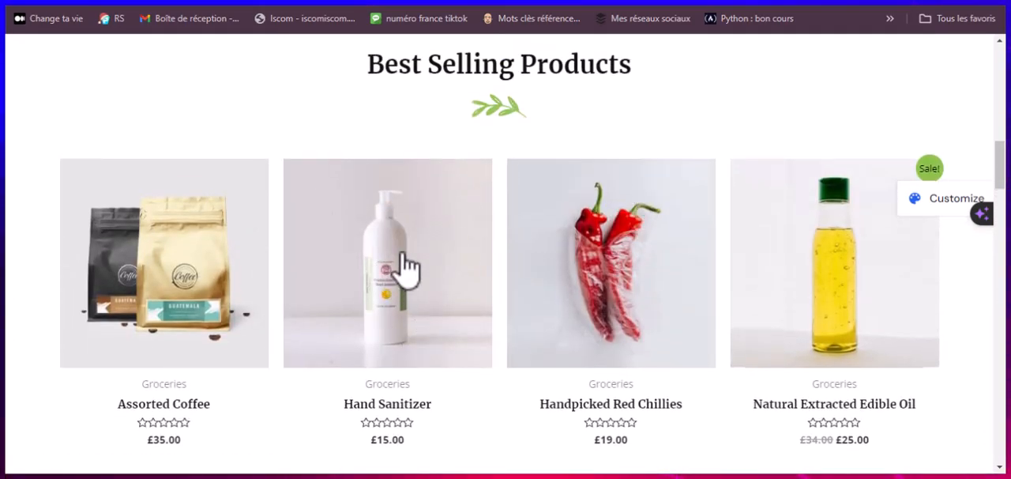
click(461, 272)
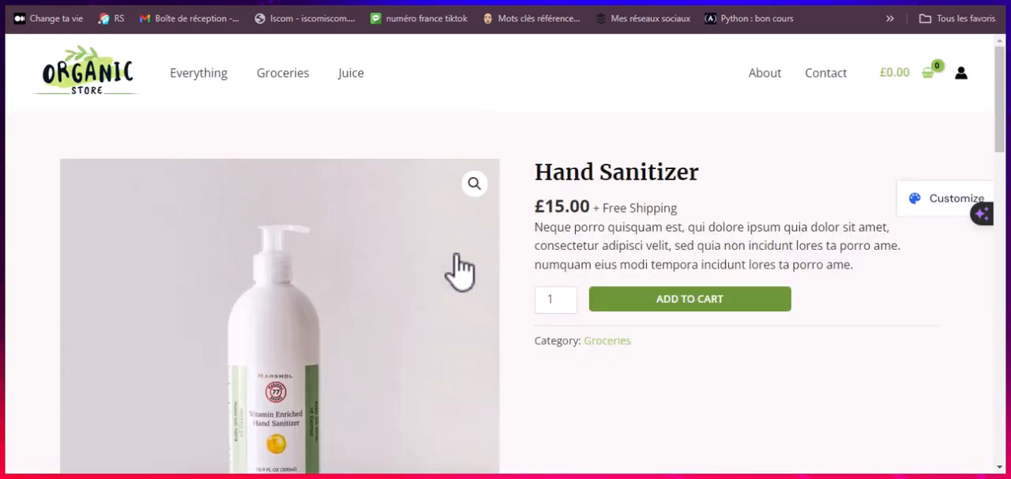
Step: Examine the Hand Sanitizer's price, description and related products, and show its customer review form
scroll(451, 260, down, 3)
scroll(492, 235, up, 3)
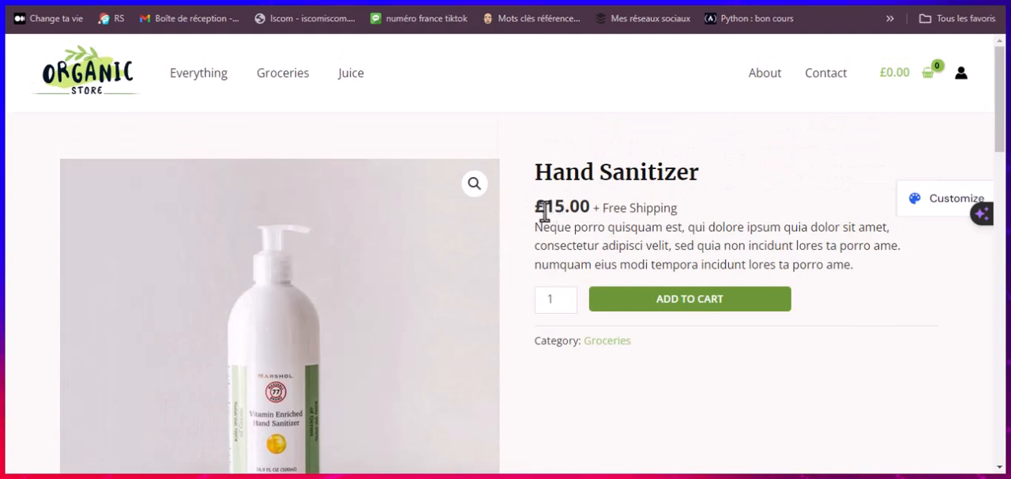
scroll(600, 233, down, 1)
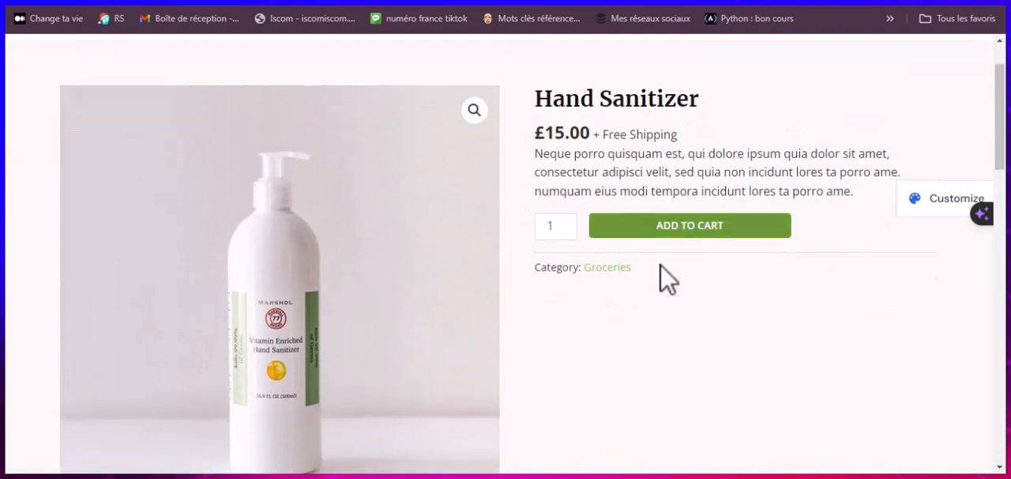
scroll(582, 287, down, 5)
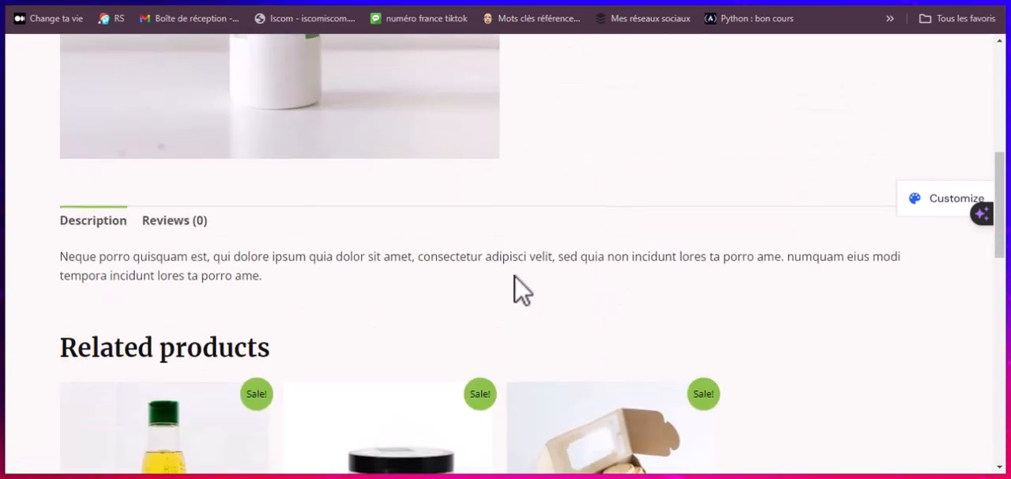
scroll(542, 290, down, 1)
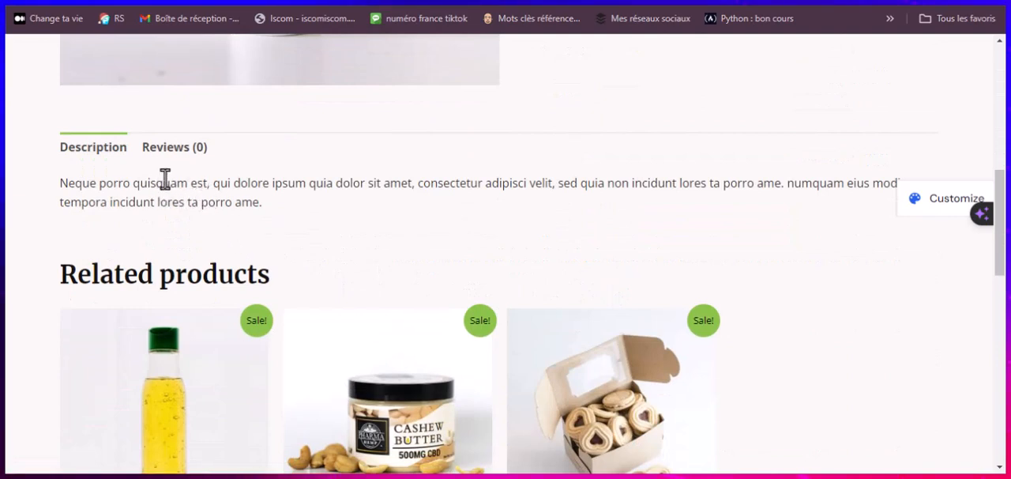
click(152, 149)
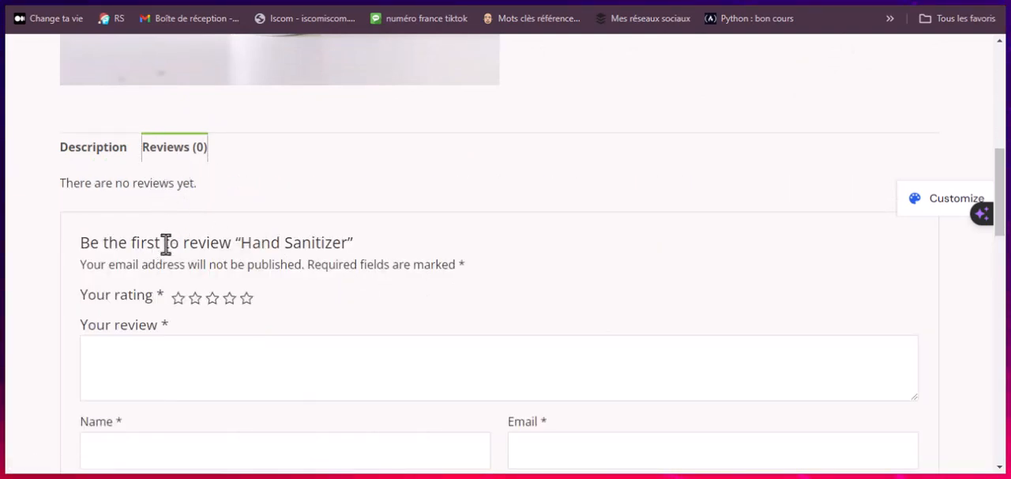
scroll(176, 267, down, 2)
scroll(176, 267, down, 4)
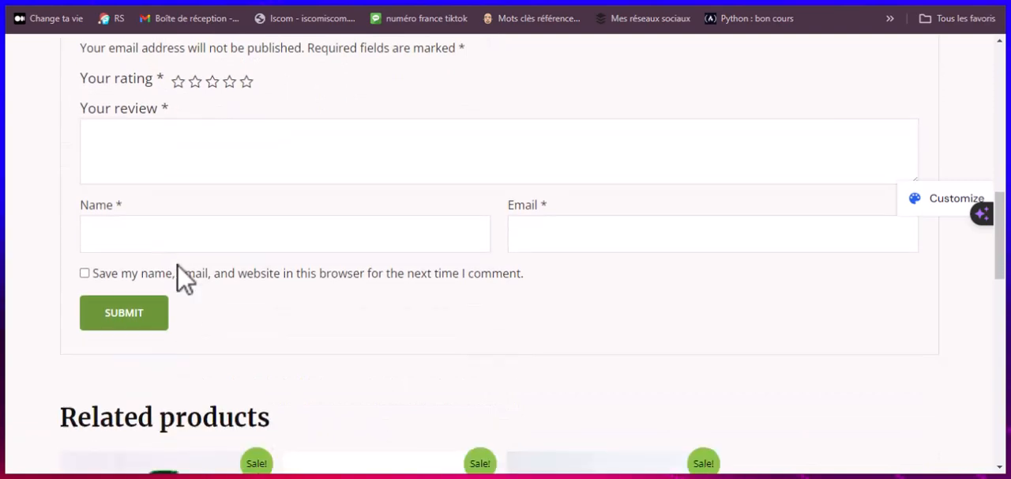
Step: Add one Hand Sanitizer to the cart and view the cart's contents and totals
scroll(177, 276, up, 12)
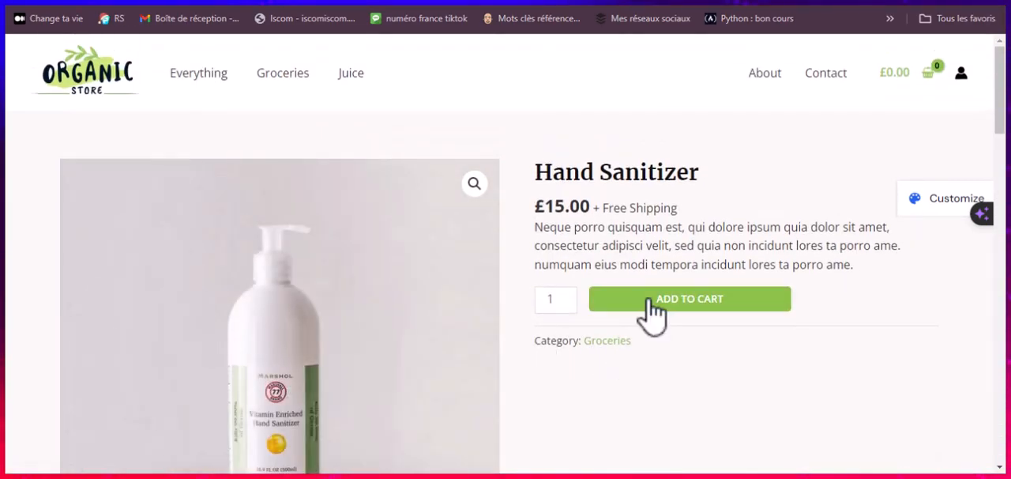
click(704, 307)
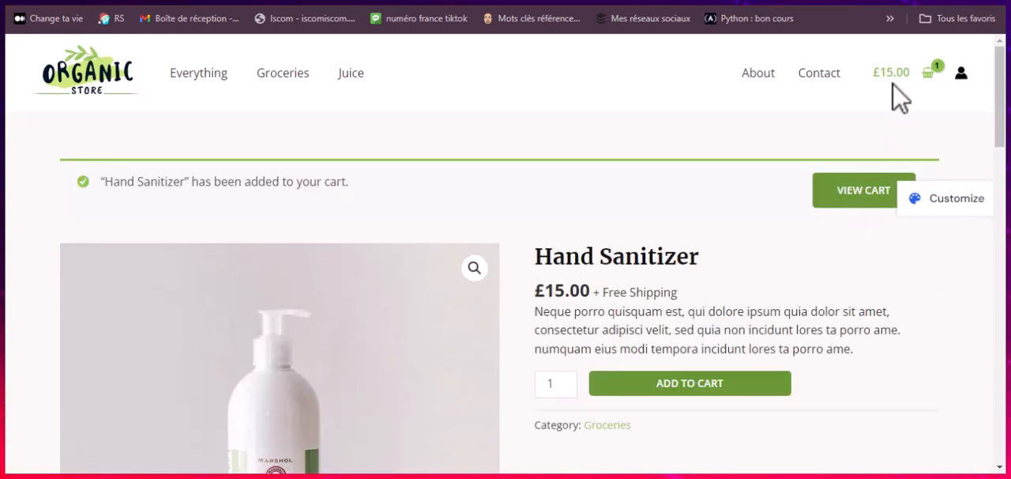
click(843, 188)
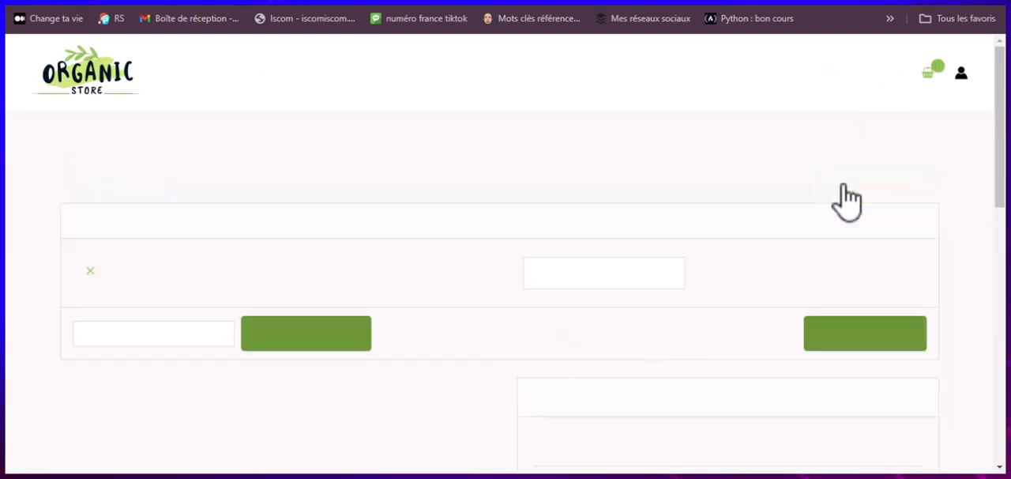
scroll(542, 318, down, 1)
scroll(537, 316, down, 3)
scroll(553, 305, up, 2)
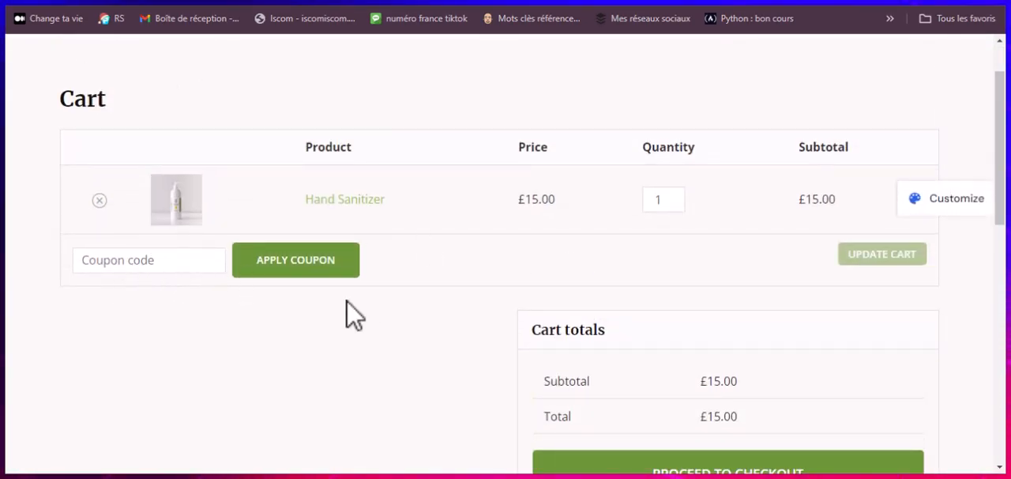
Step: Proceed from the cart to checkout and select Cash on delivery as the payment method
scroll(438, 276, down, 2)
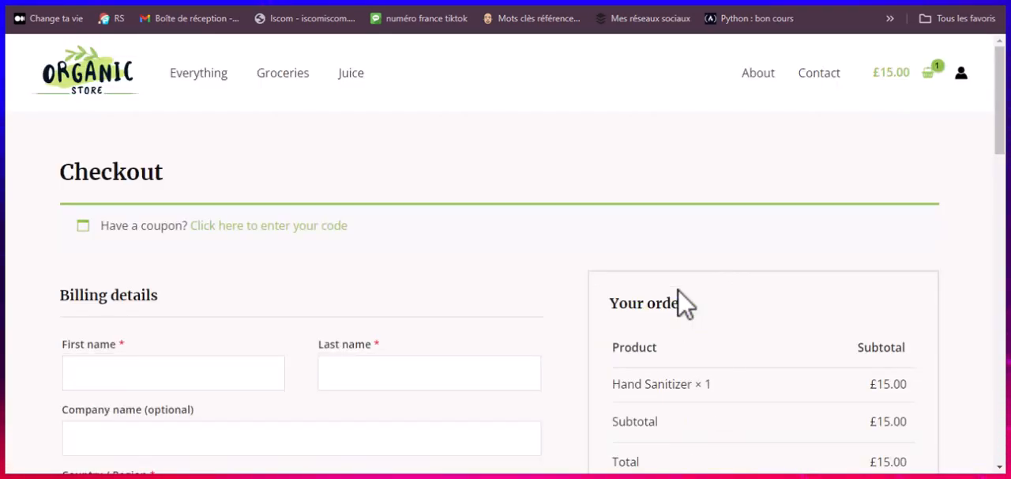
scroll(581, 318, down, 3)
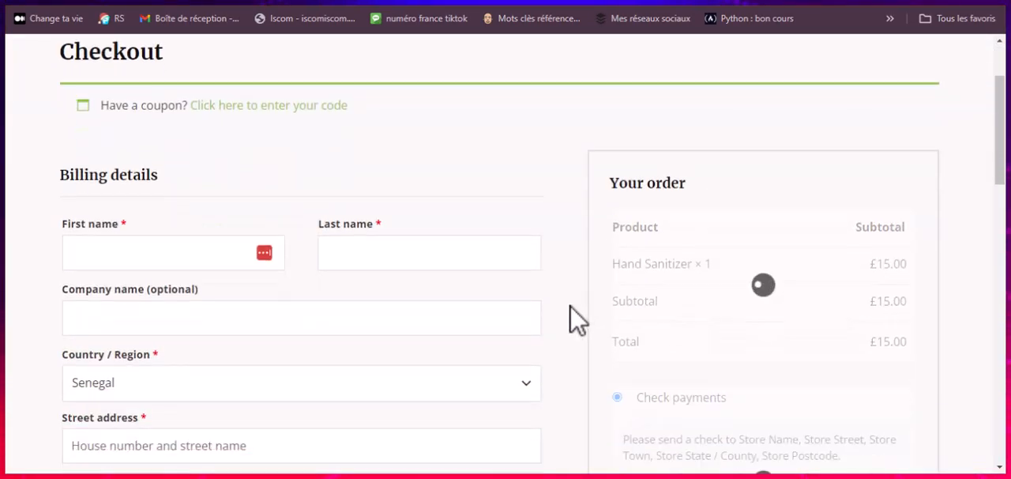
scroll(194, 189, down, 2)
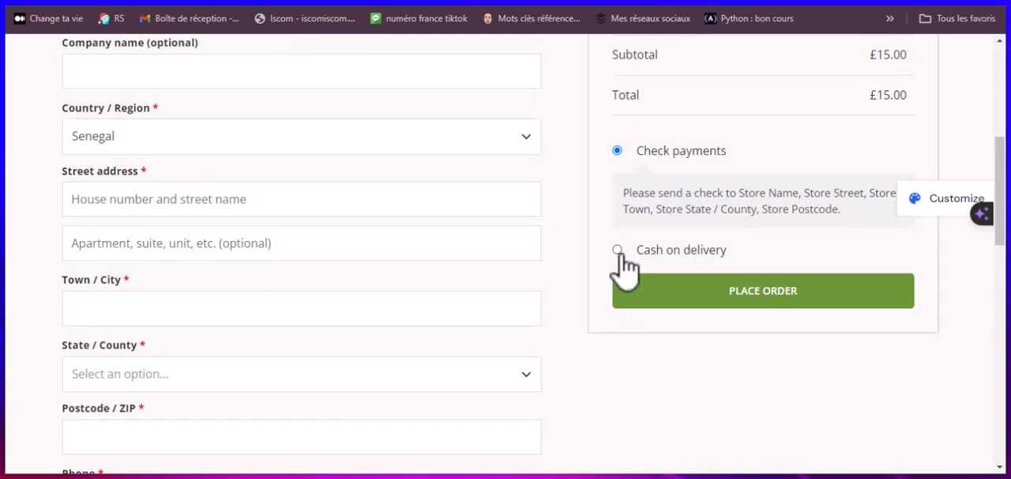
scroll(680, 246, up, 1)
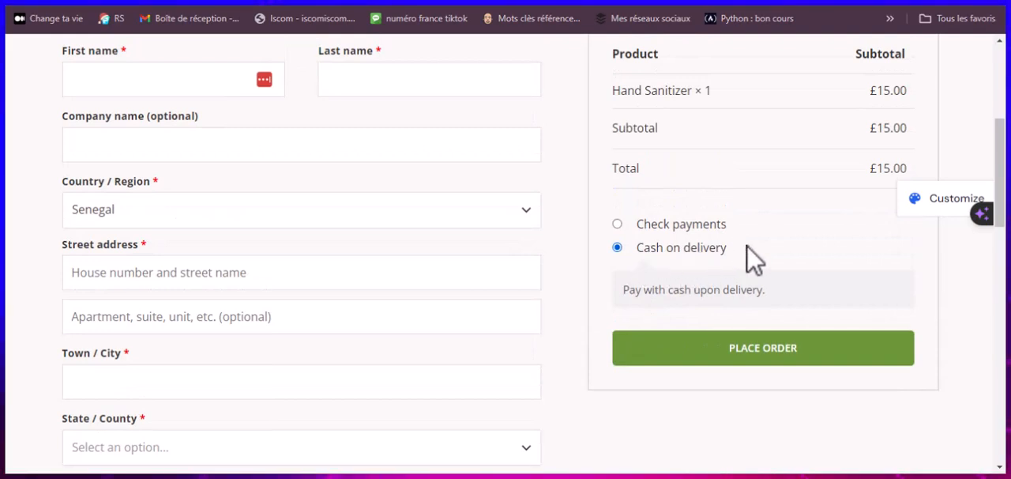
Step: Examine the checkout page's order summary, billing details form and footer links
scroll(671, 266, up, 3)
scroll(671, 269, down, 2)
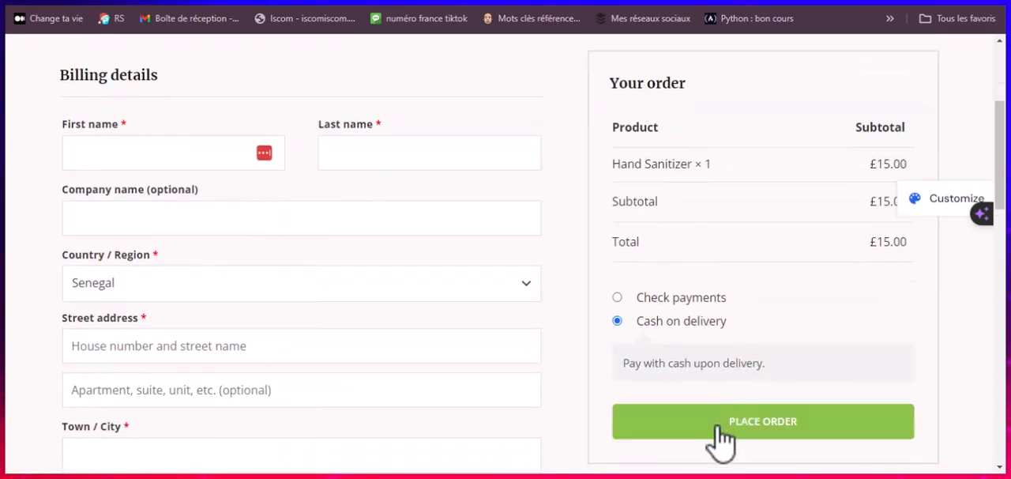
scroll(662, 264, up, 3)
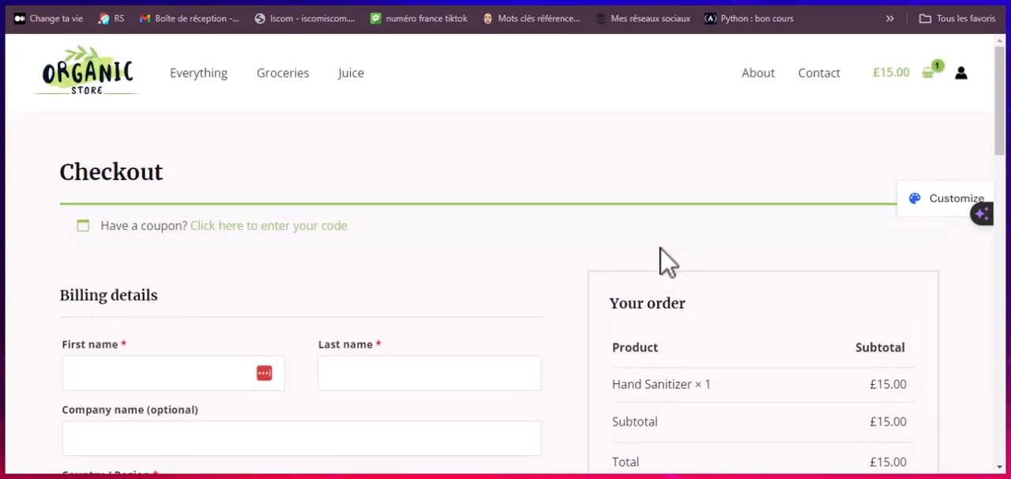
scroll(663, 261, down, 6)
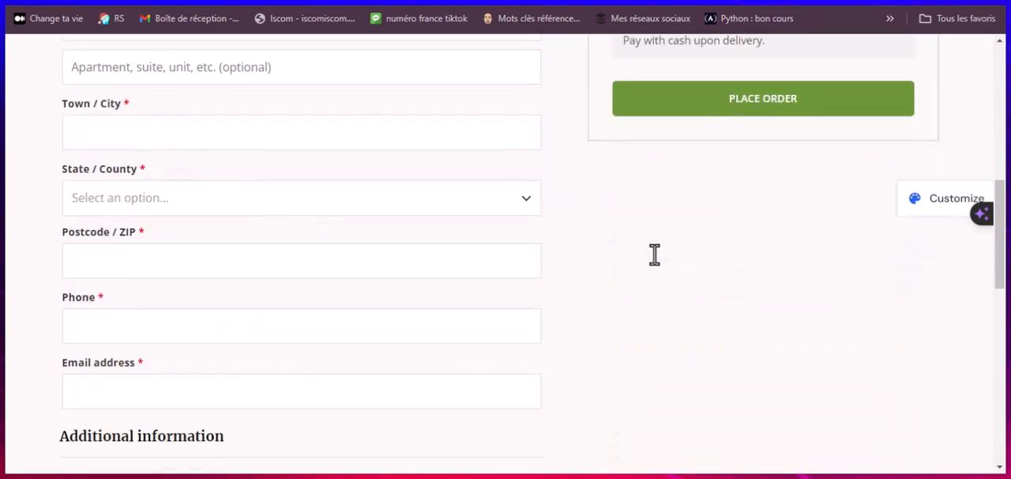
scroll(655, 254, down, 7)
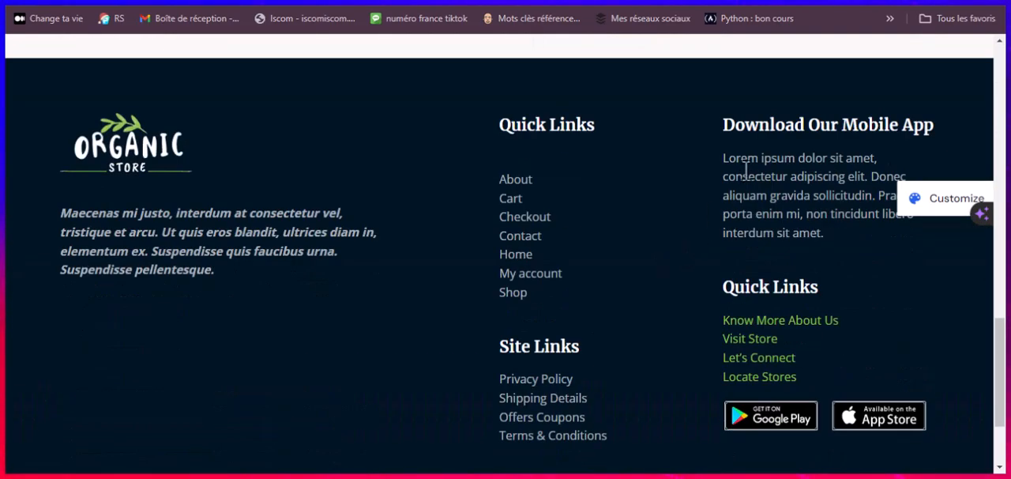
scroll(497, 253, up, 15)
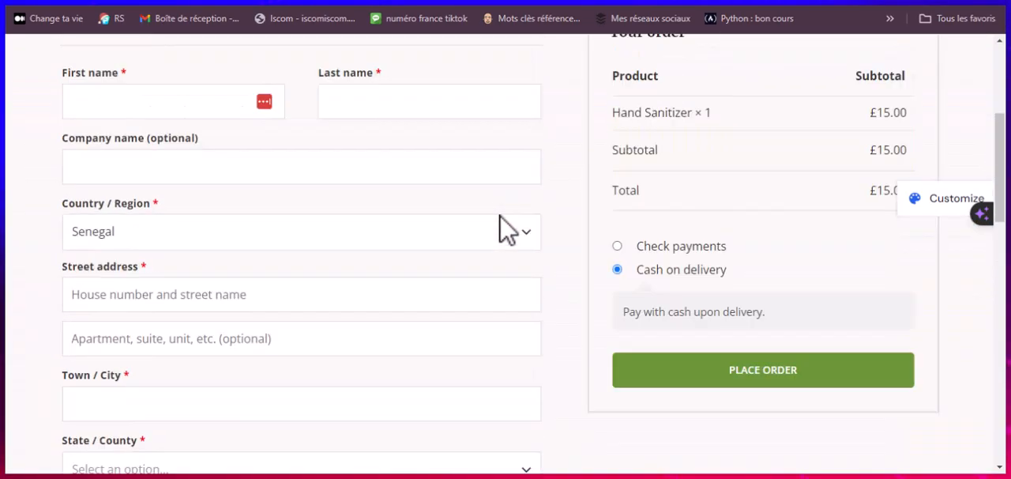
scroll(506, 229, up, 1)
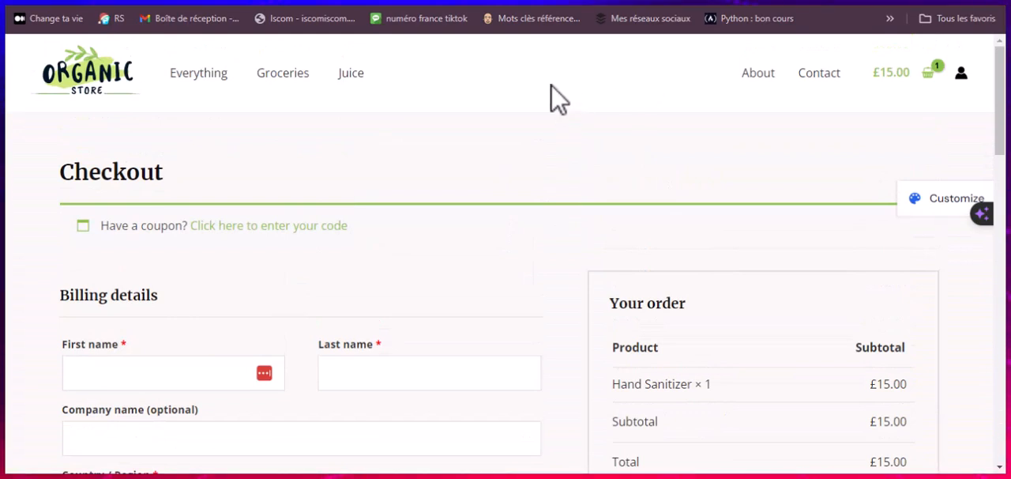
Step: Switch to cPanel, open WordPress Manager by Softaculous and start a new WordPress installation
click(446, 2)
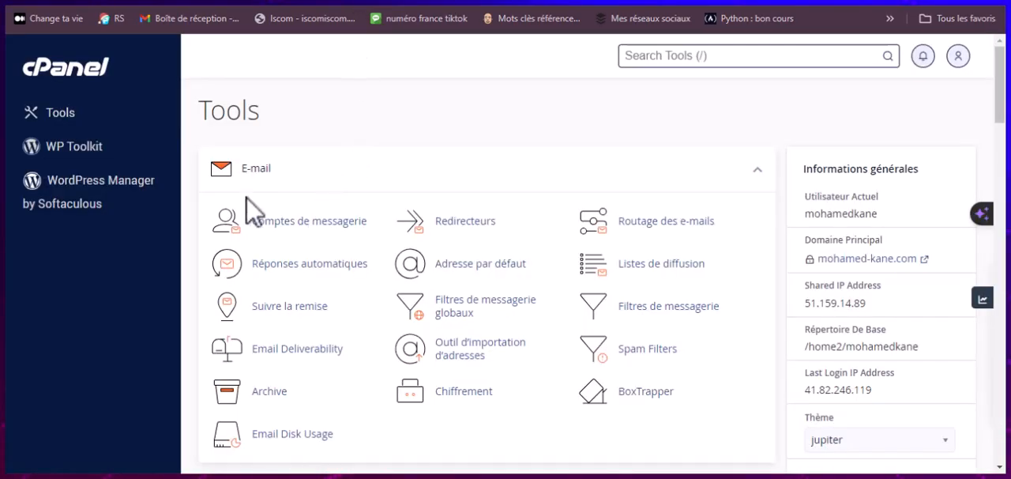
click(106, 182)
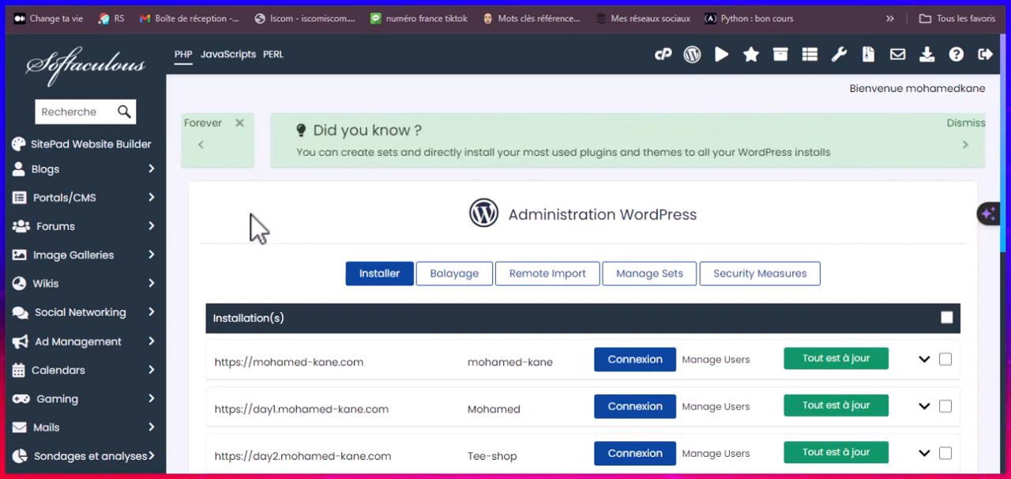
click(370, 278)
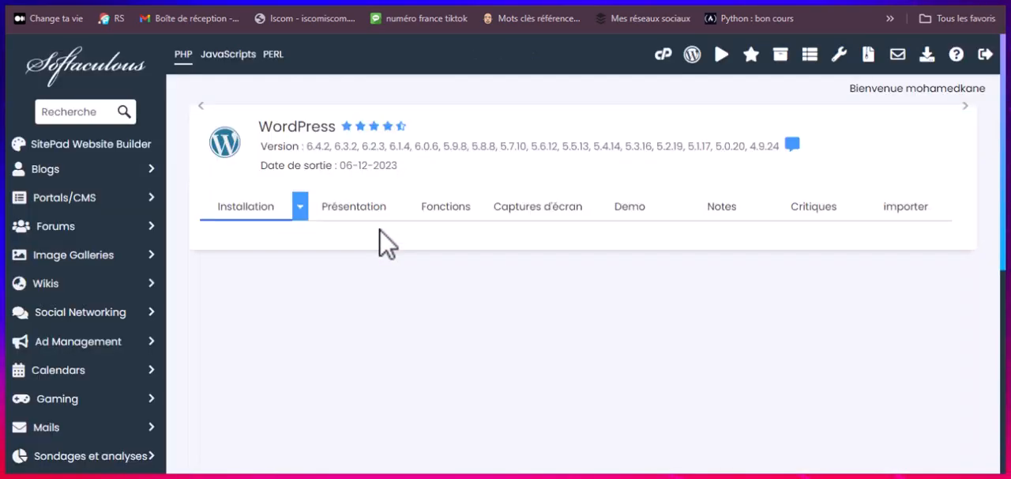
Step: Set the installation address to the day7 subdomain with an empty folder, using WordPress version 6.4.2
scroll(276, 312, down, 2)
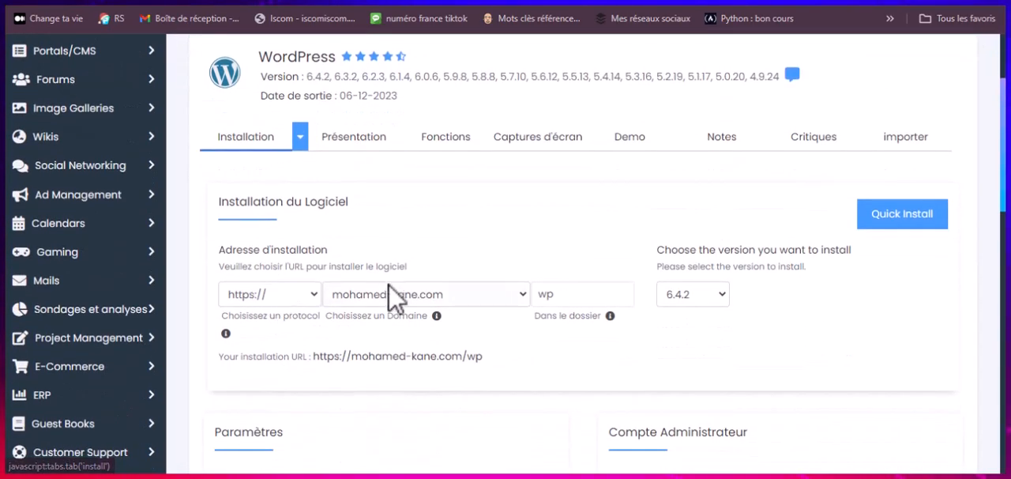
click(415, 294)
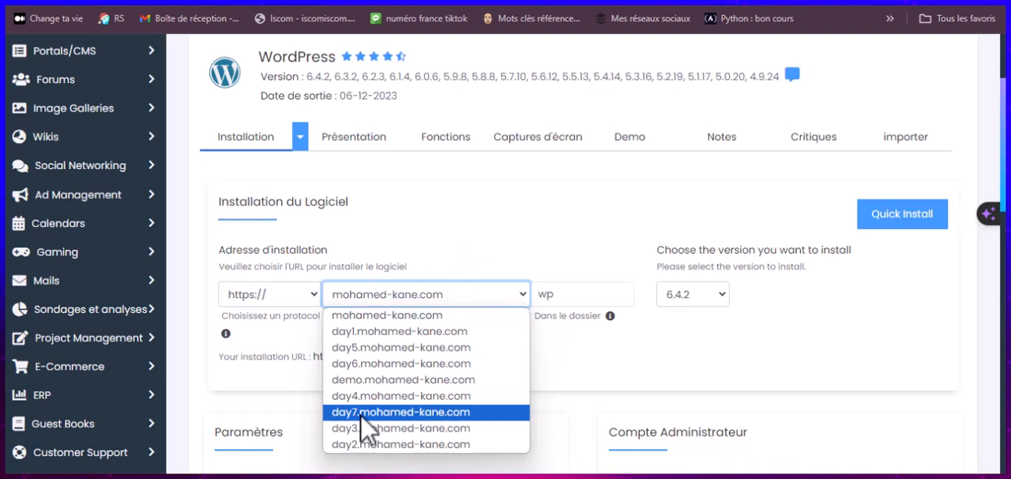
key(Return)
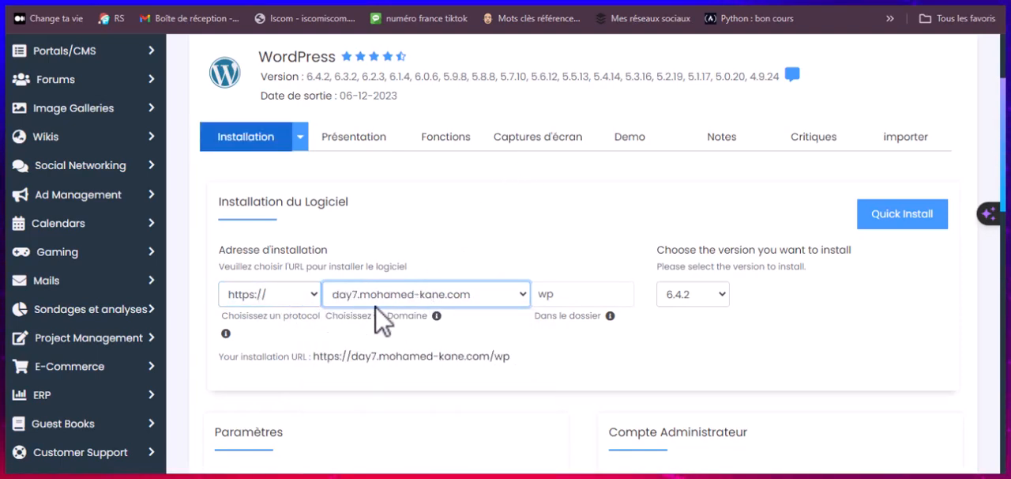
click(563, 294)
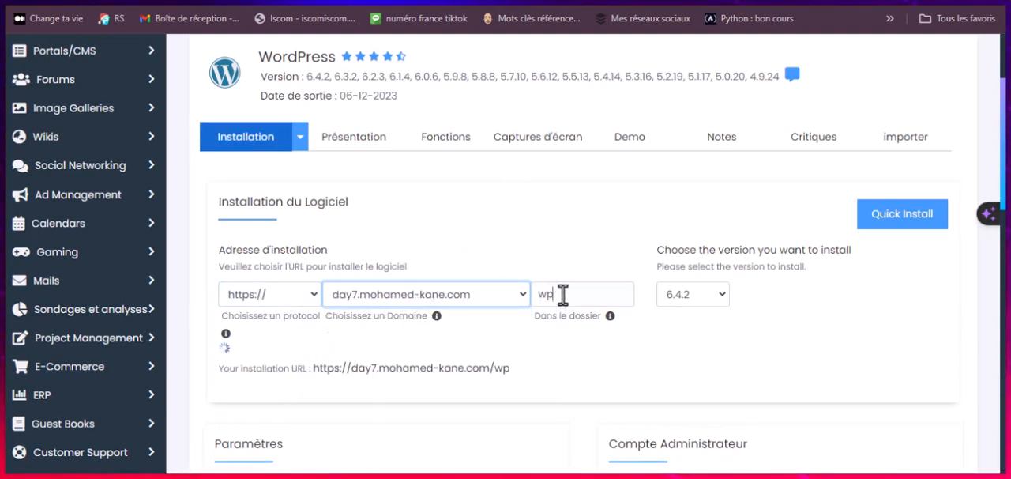
key(BackSpace)
key(BackSpace)
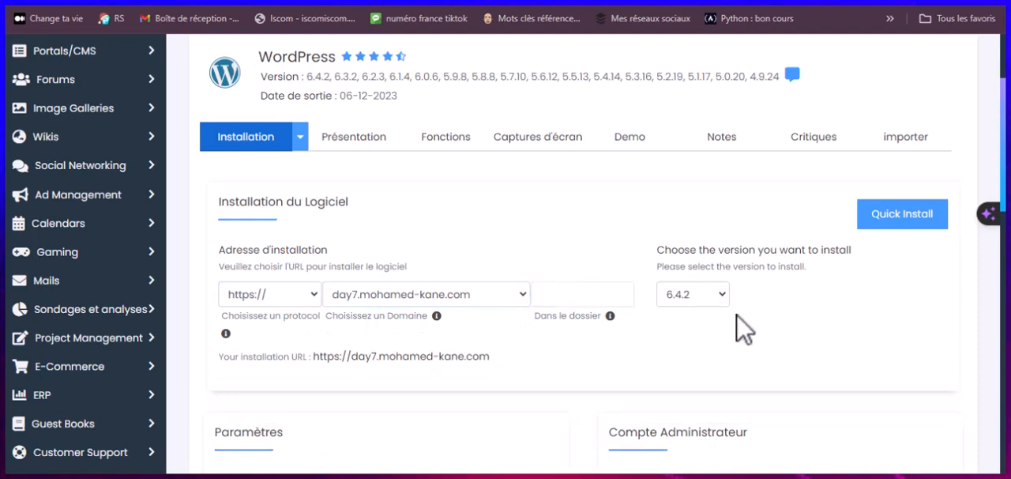
click(687, 296)
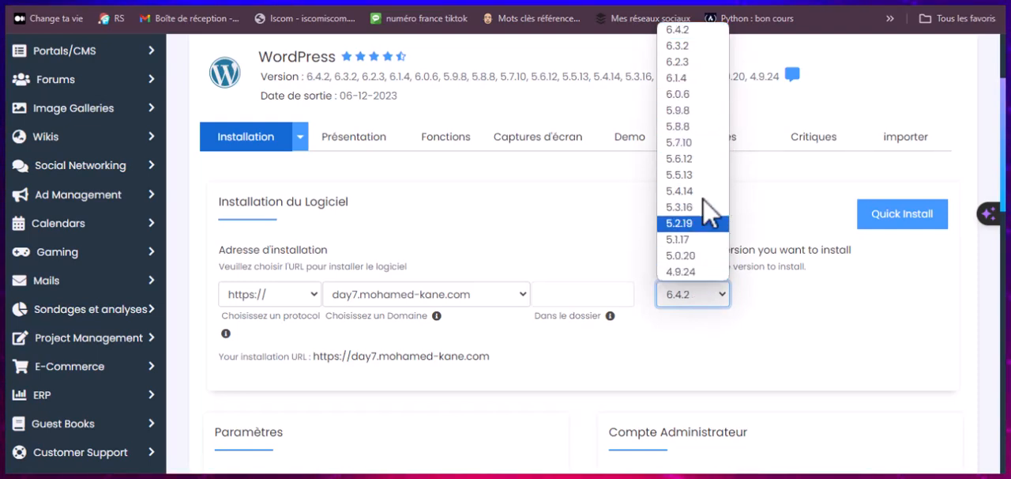
click(699, 298)
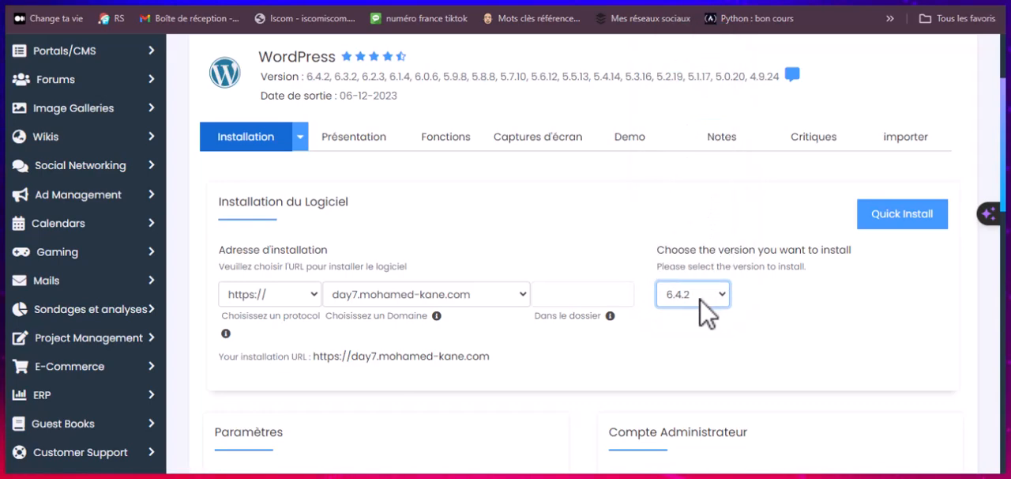
Step: Examine the installation form's site name and description, administrator account, language and optional plugin settings
scroll(634, 289, down, 3)
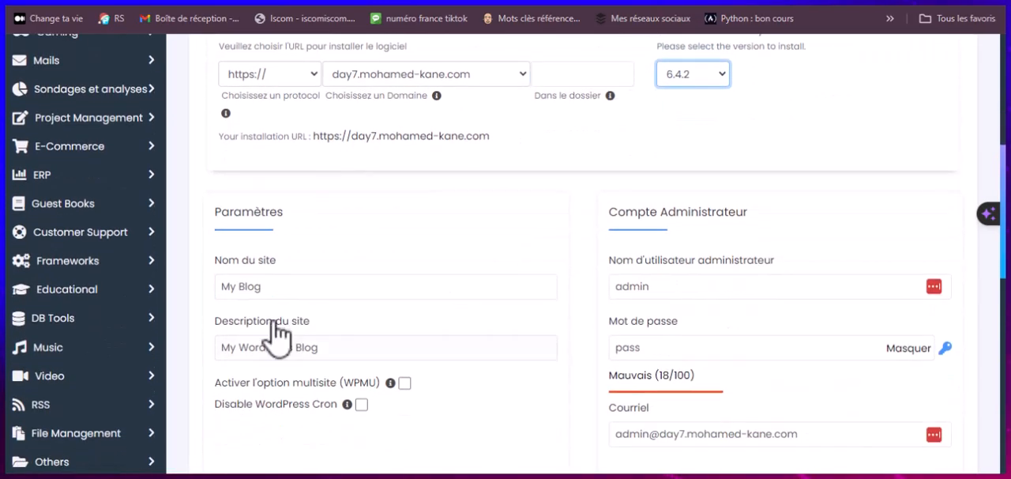
click(264, 286)
click(343, 348)
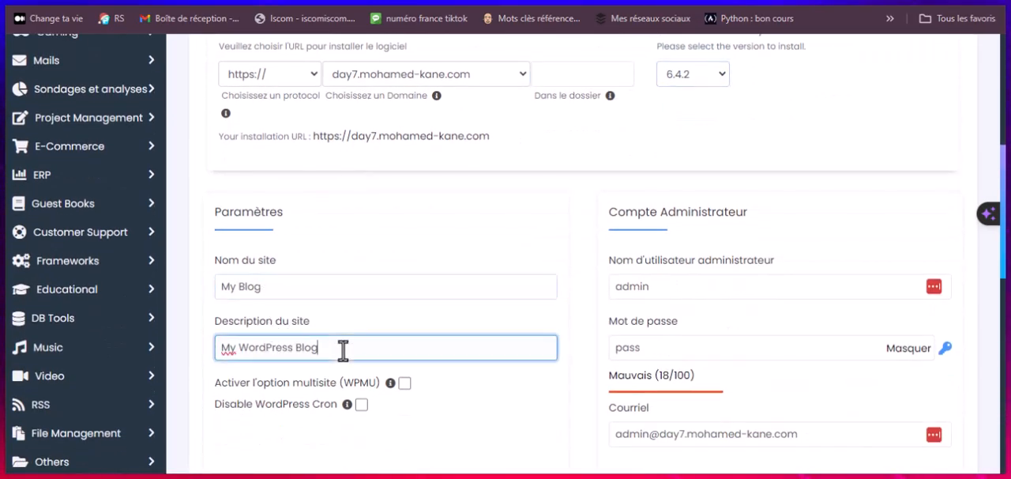
click(644, 289)
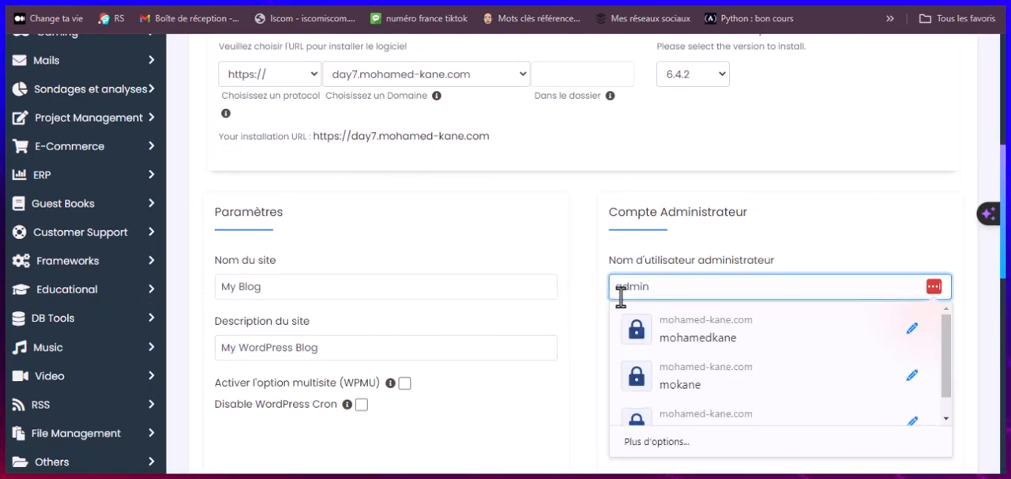
click(590, 260)
scroll(597, 267, down, 2)
click(670, 207)
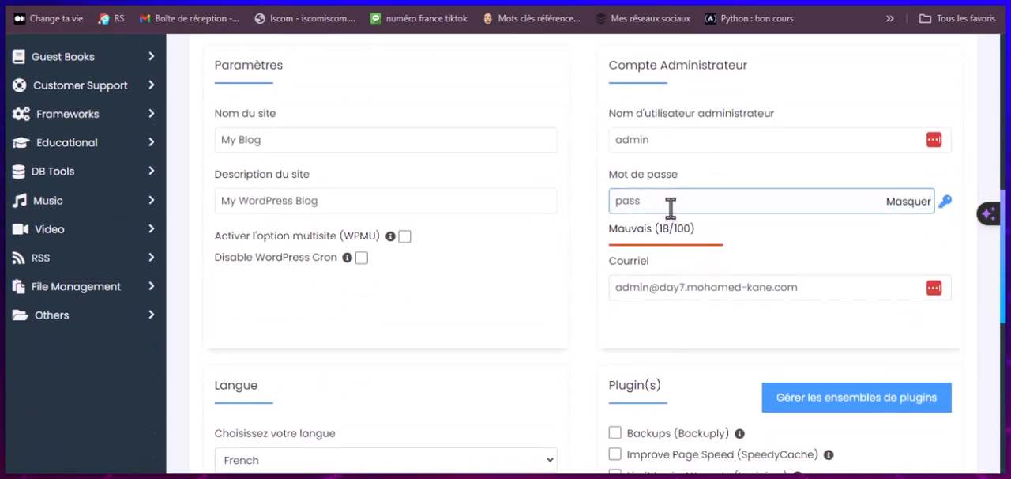
click(684, 288)
scroll(598, 305, down, 2)
scroll(619, 246, down, 1)
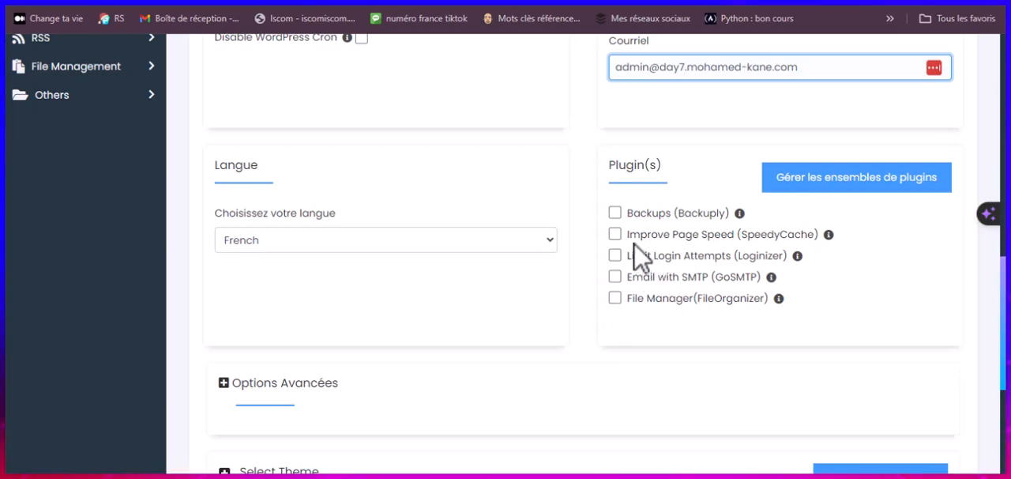
Step: Expand the advanced installation options and examine the database, update and backup settings
scroll(642, 257, down, 3)
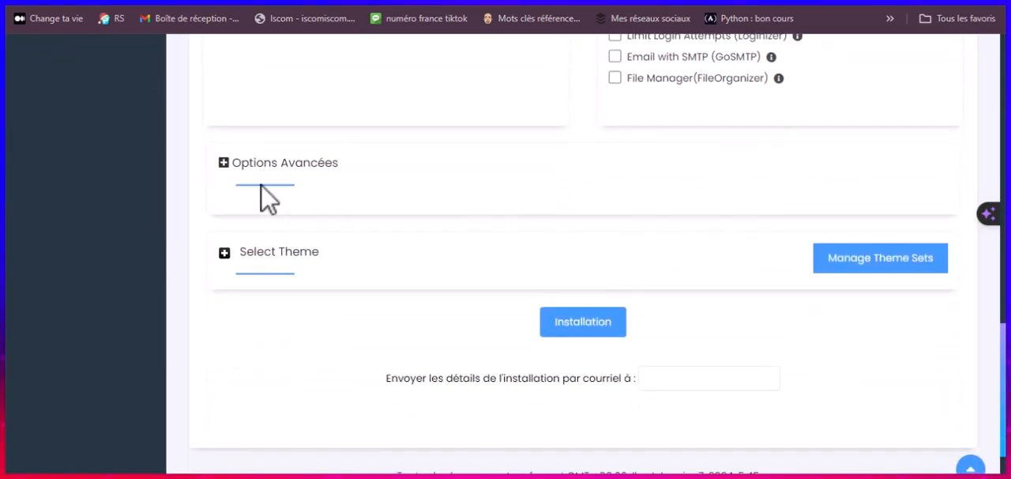
click(224, 163)
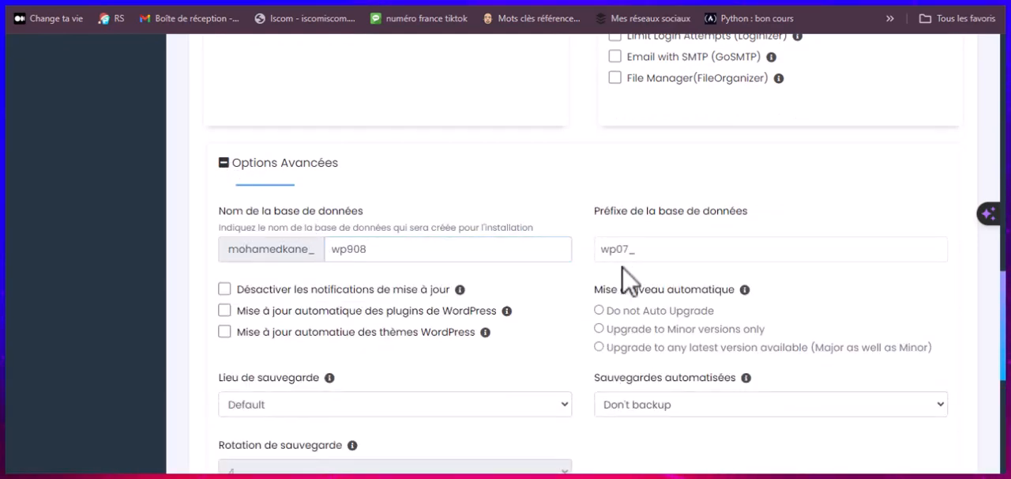
scroll(628, 278, down, 4)
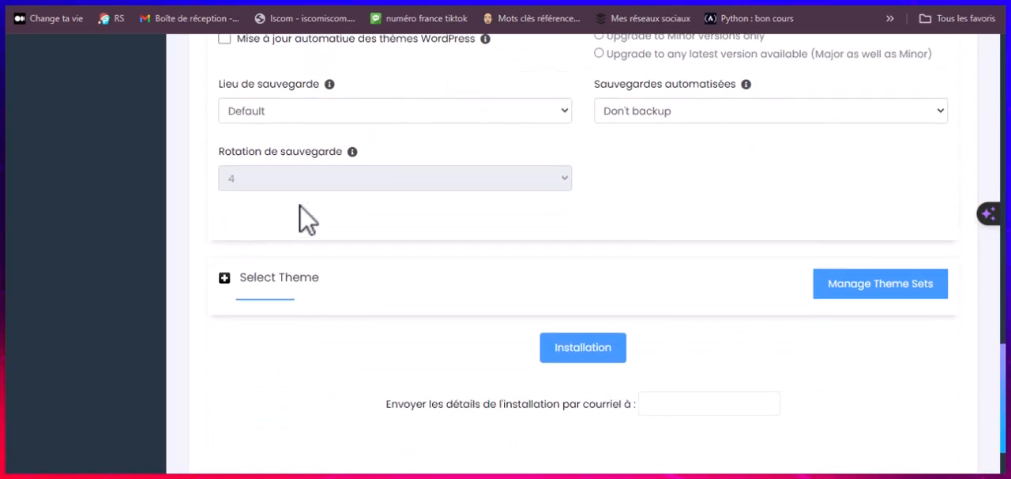
Step: Expand the theme selection and examine the themes offered for the new WordPress site
scroll(307, 219, down, 1)
click(224, 205)
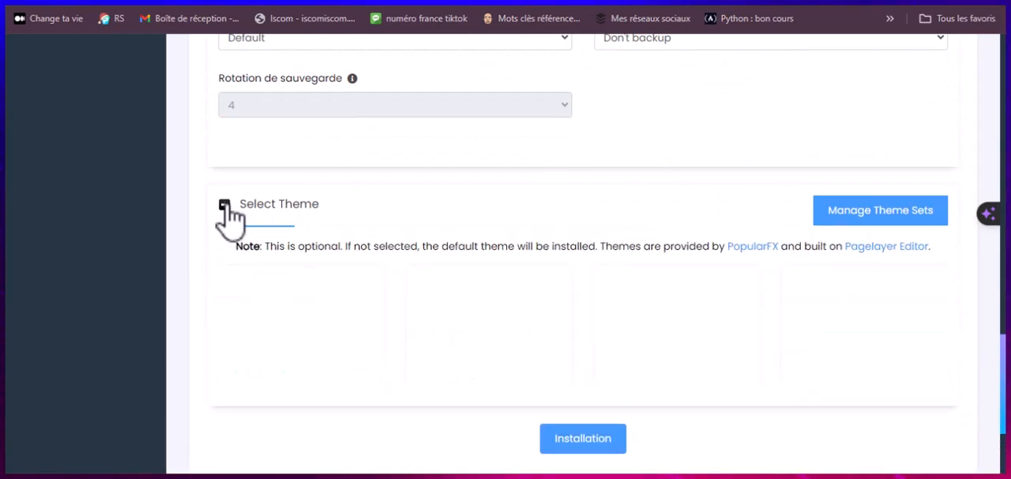
scroll(451, 261, down, 2)
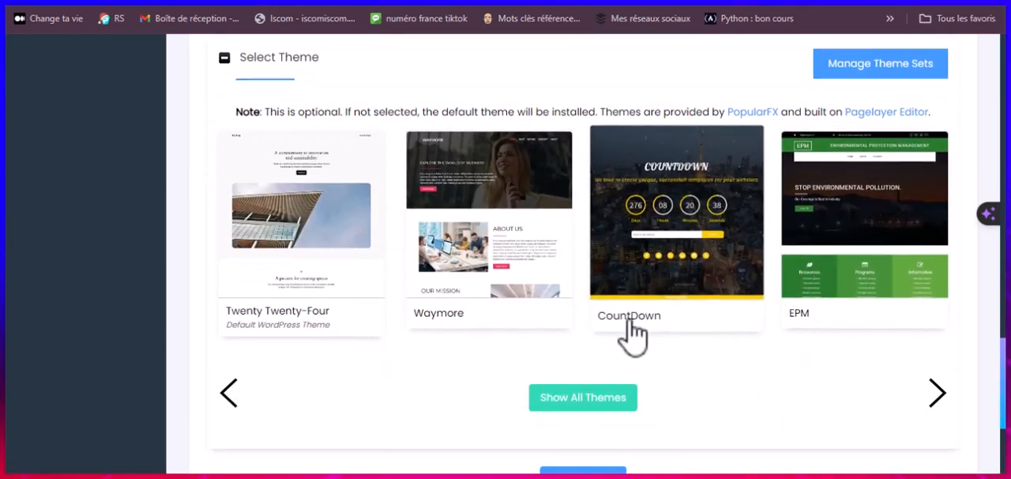
scroll(628, 324, down, 3)
scroll(622, 234, up, 12)
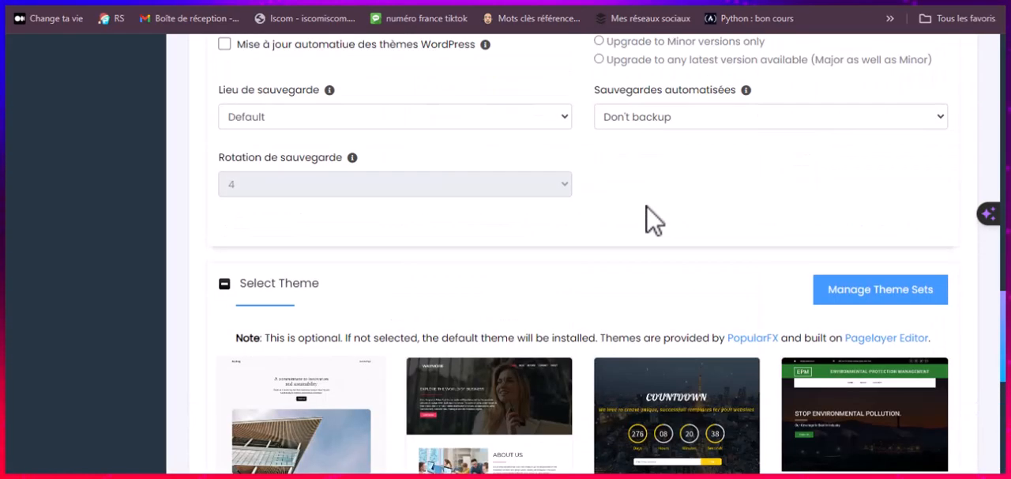
scroll(648, 218, down, 9)
scroll(624, 237, down, 4)
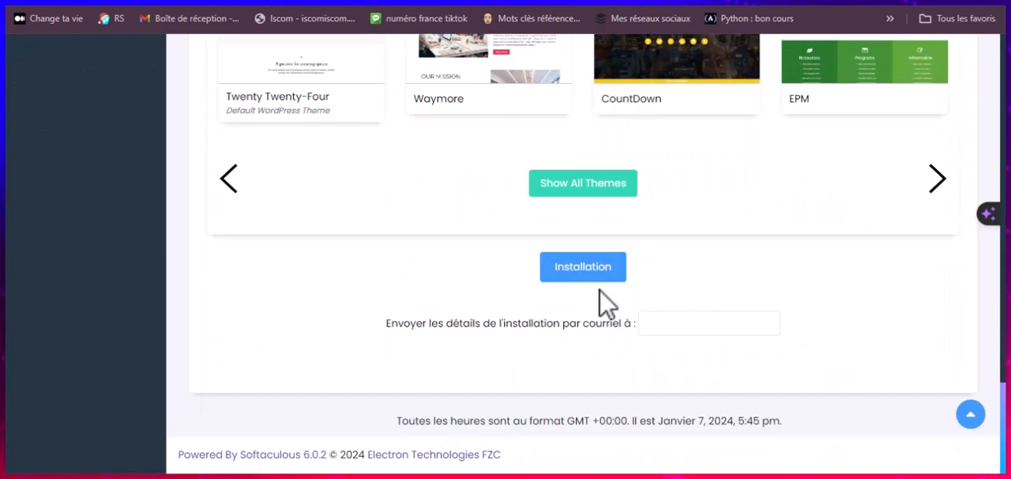
Step: Collapse the theme selection and the advanced options without choosing a theme or changing any setting
scroll(587, 282, up, 4)
scroll(584, 281, up, 1)
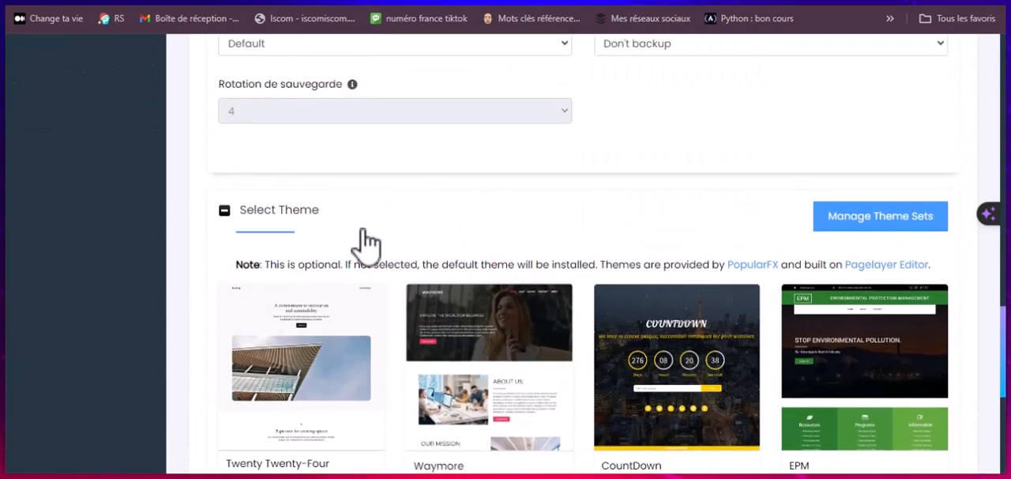
click(223, 210)
scroll(312, 247, up, 3)
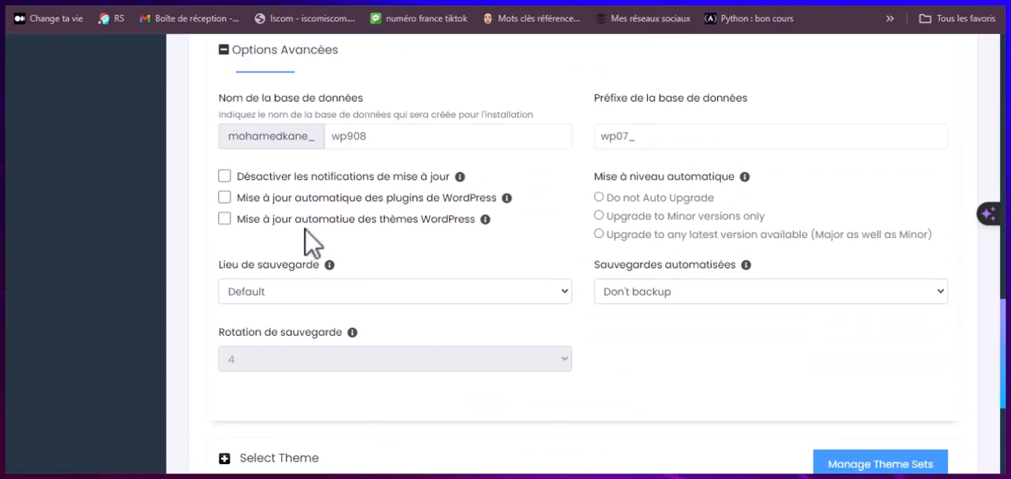
click(223, 95)
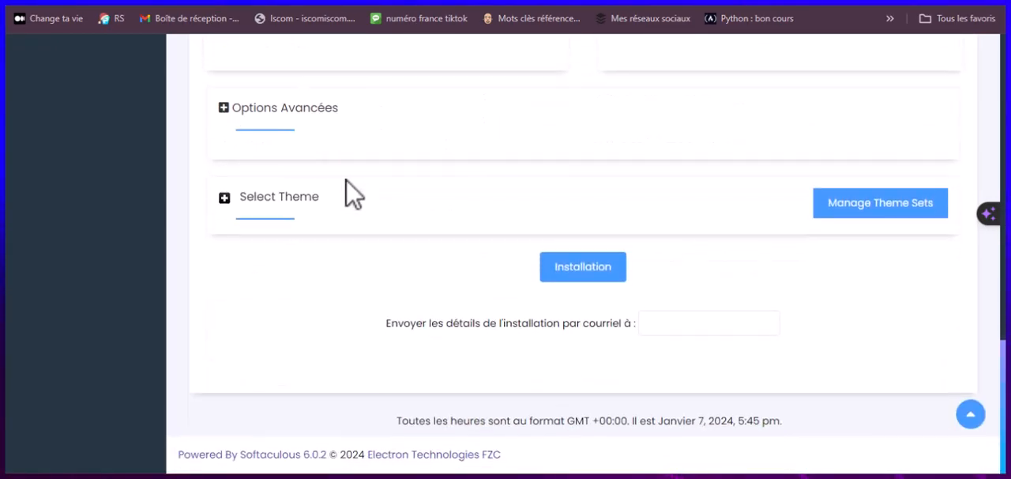
Step: Review the WordPress installation form again, from the installation address and version to the site, administrator account, language and plugin settings
scroll(286, 141, up, 3)
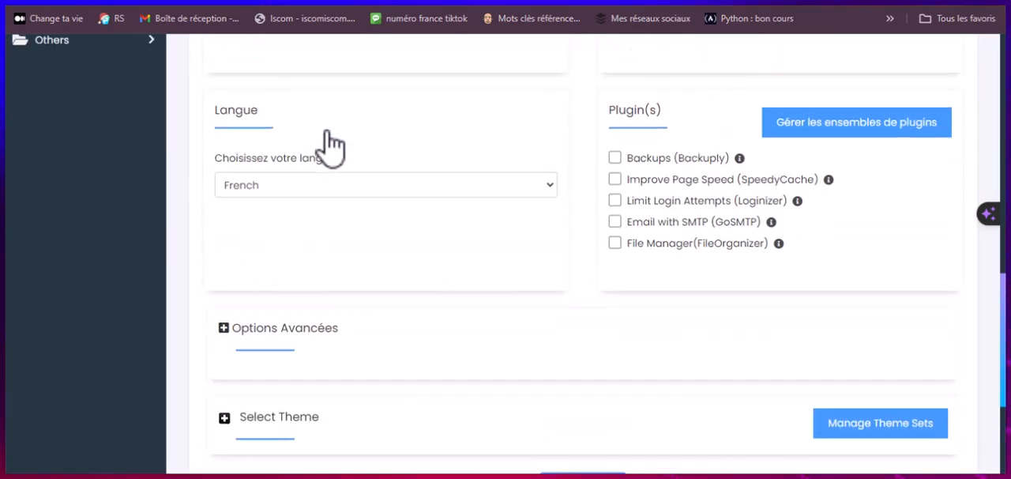
scroll(554, 193, up, 1)
scroll(615, 196, up, 1)
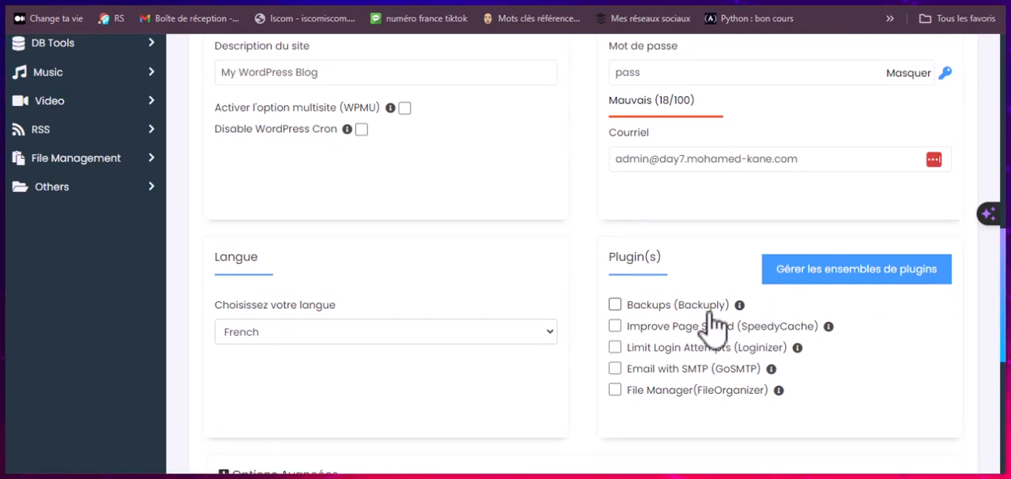
scroll(621, 305, up, 5)
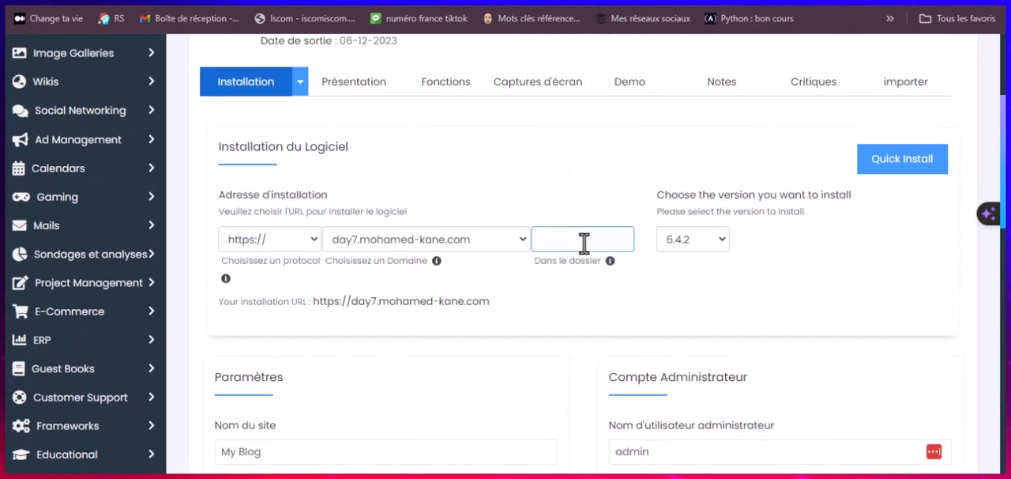
scroll(589, 243, down, 1)
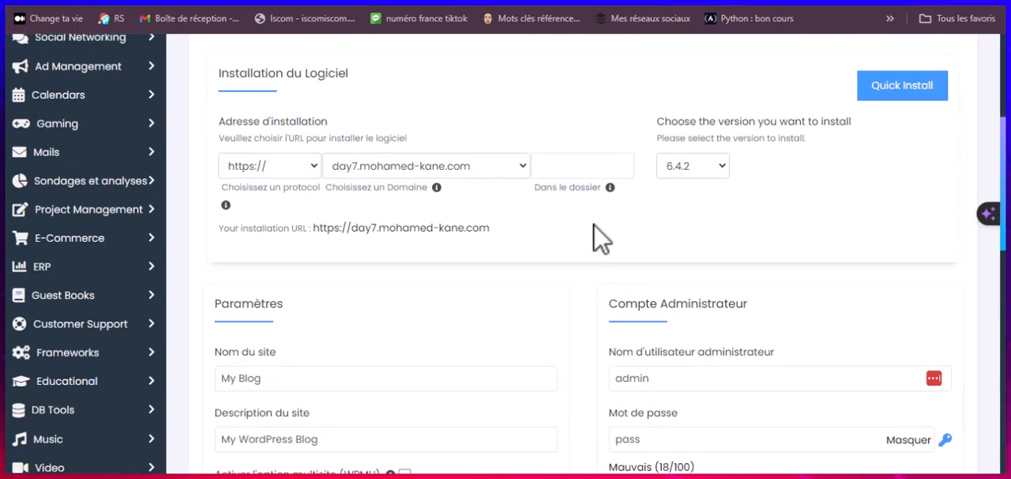
scroll(598, 237, down, 2)
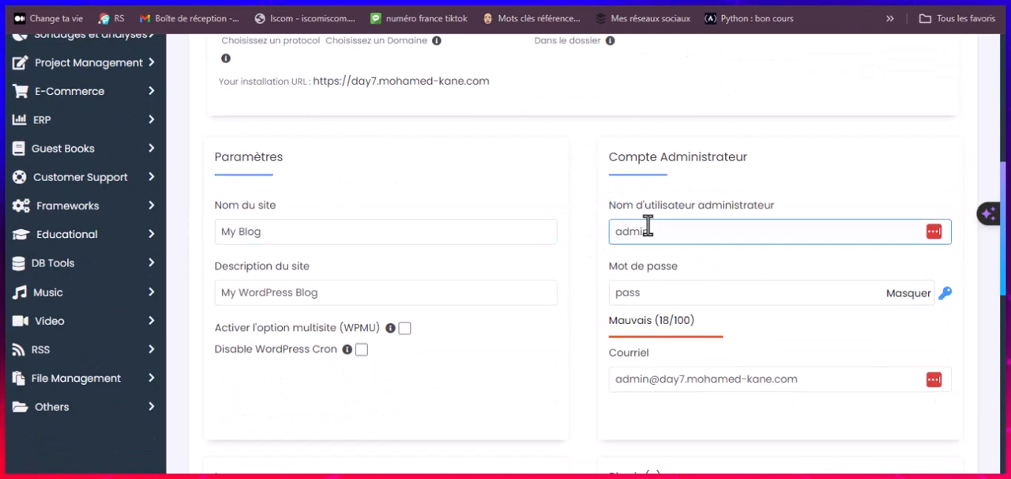
scroll(624, 300, down, 3)
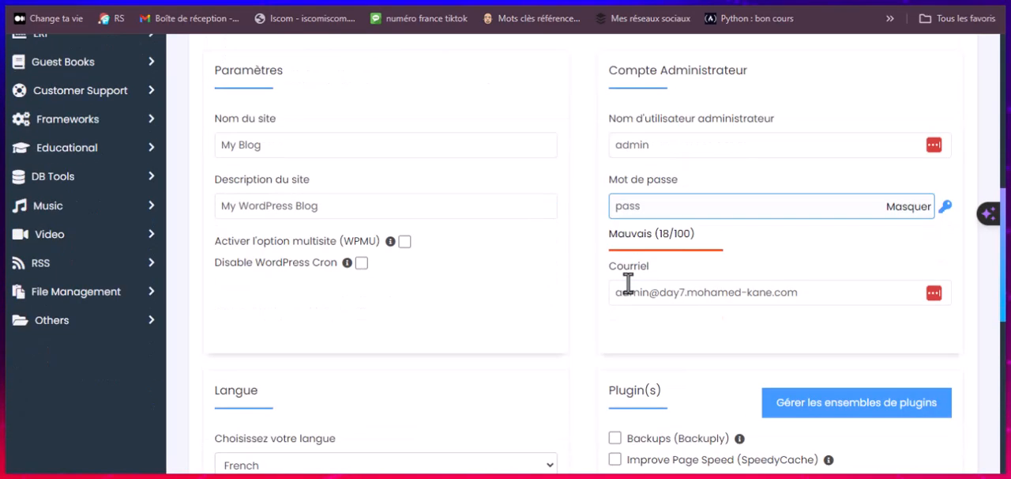
scroll(693, 166, down, 1)
scroll(637, 207, down, 4)
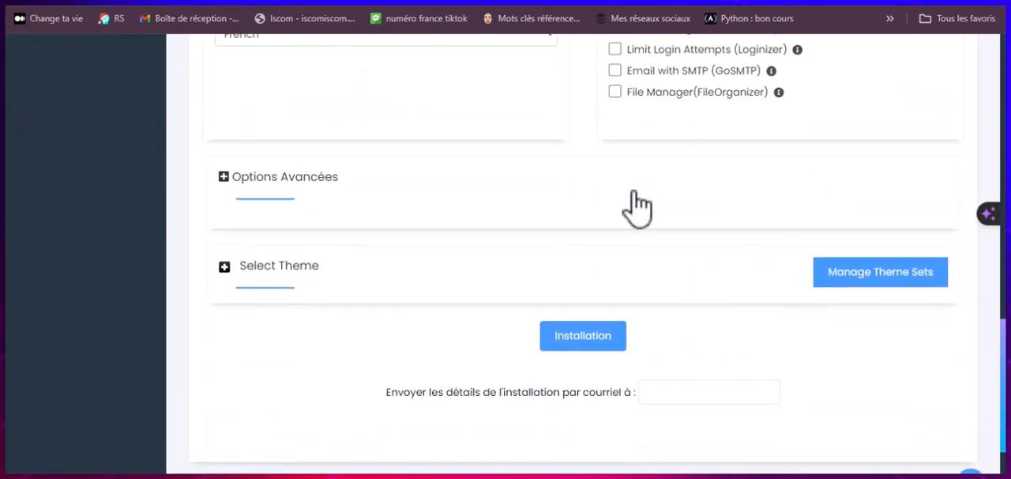
scroll(637, 207, up, 10)
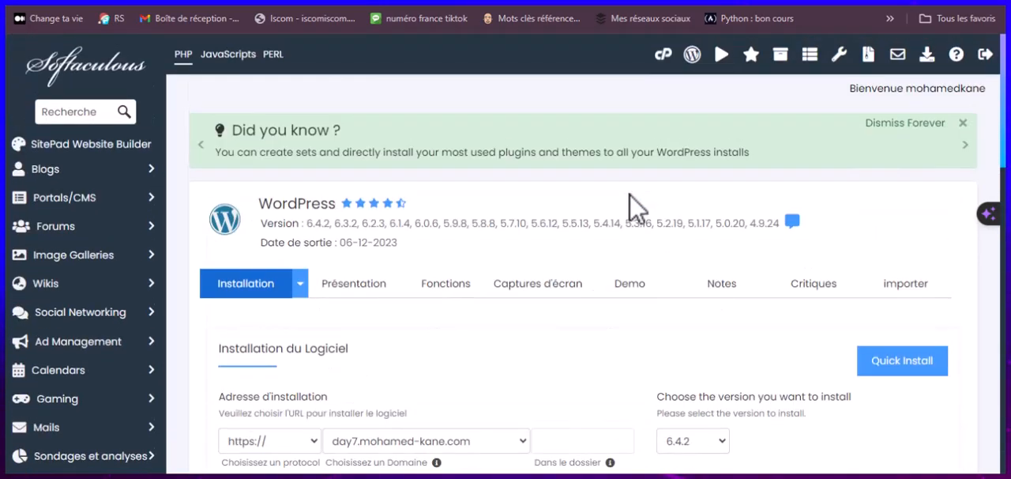
scroll(636, 210, down, 2)
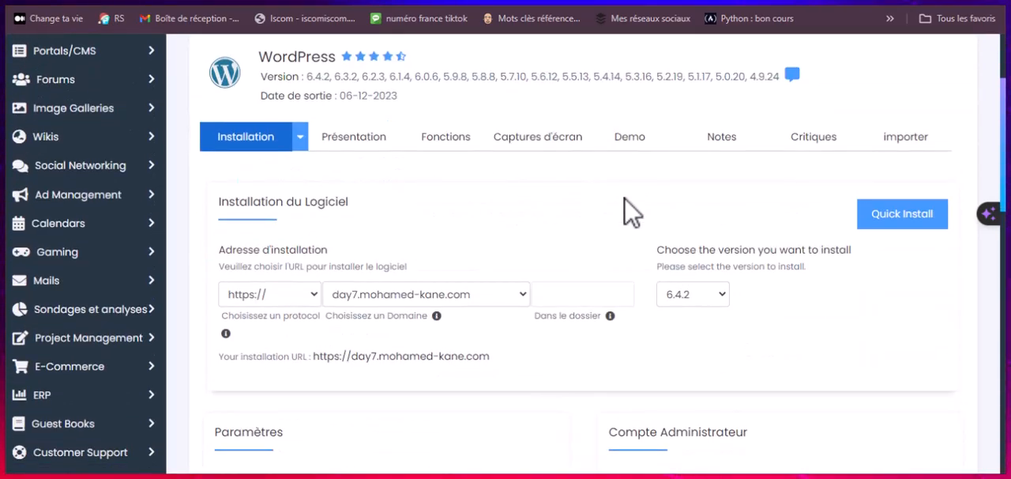
key(Tab)
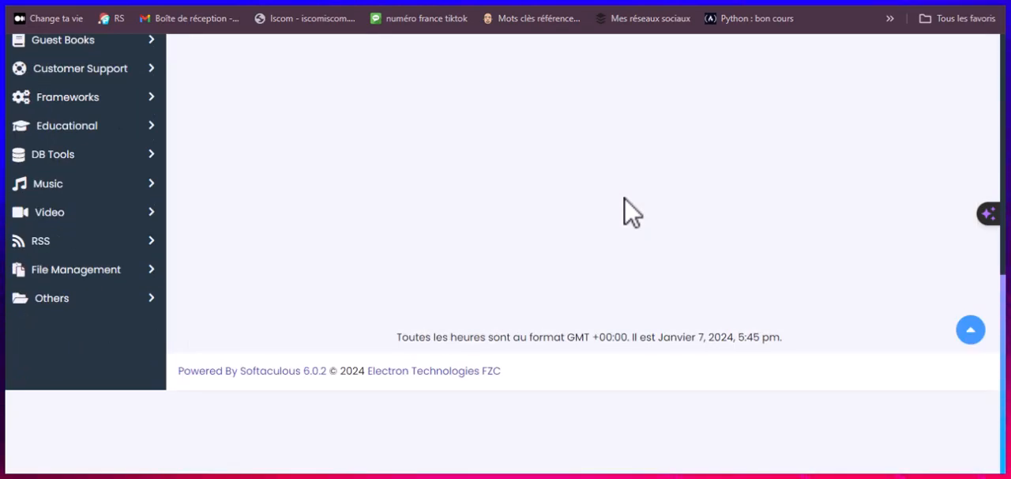
scroll(624, 197, up, 8)
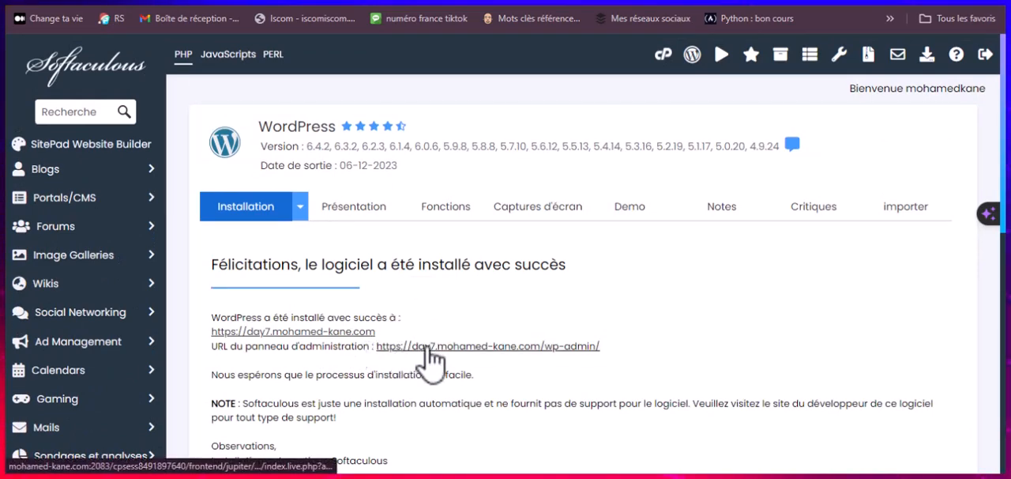
Step: Highlight the new site's address on the installation success page and open the site's wp-admin administration panel
drag(213, 331, 382, 330)
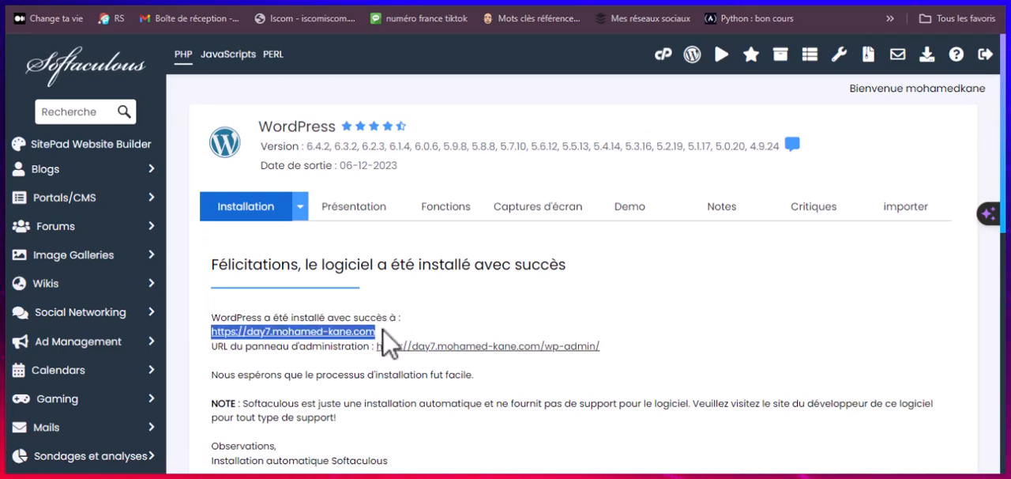
click(399, 321)
mouse_move(380, 348)
mouse_down()
mouse_move(450, 345)
mouse_move(605, 368)
mouse_move(564, 348)
mouse_move(388, 353)
mouse_up()
click(421, 348)
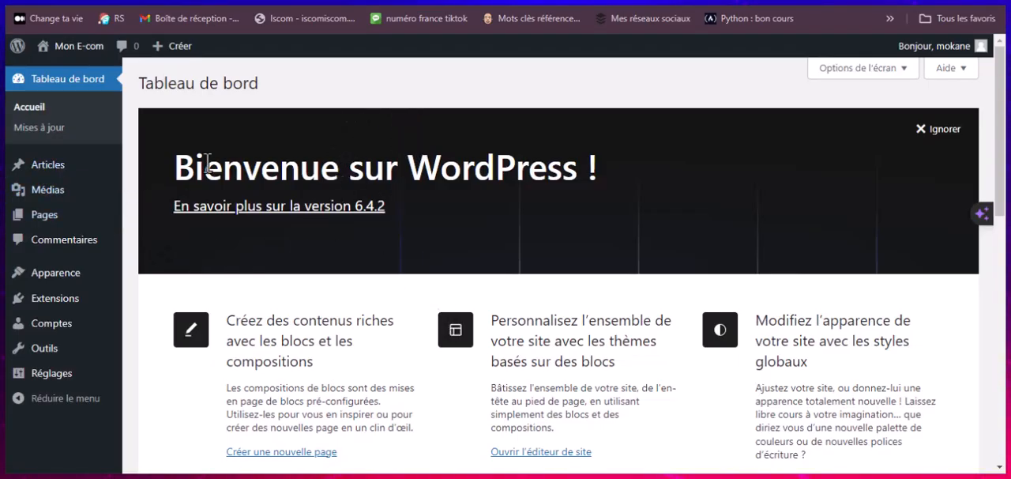
Step: Open the list of all posts and move the "Hello world!" post to the trash
scroll(335, 169, down, 4)
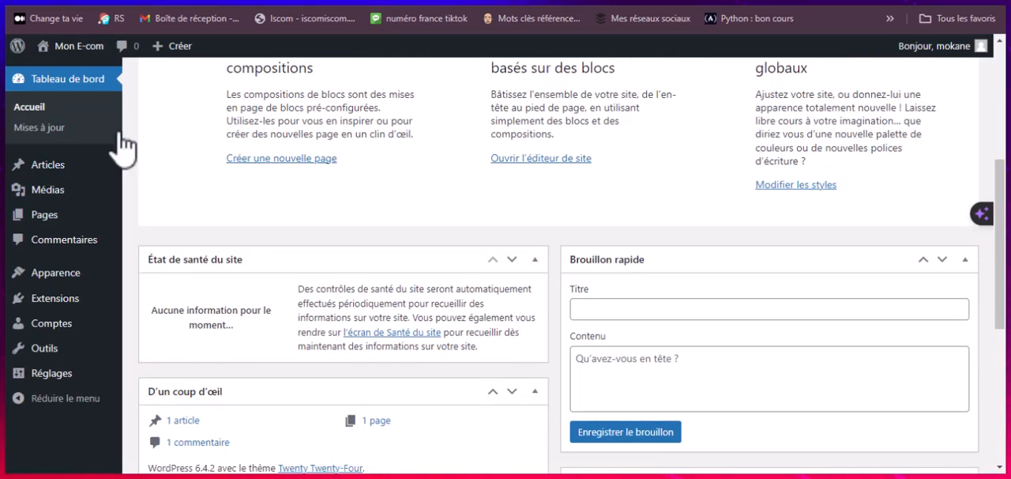
mouse_move(32, 167)
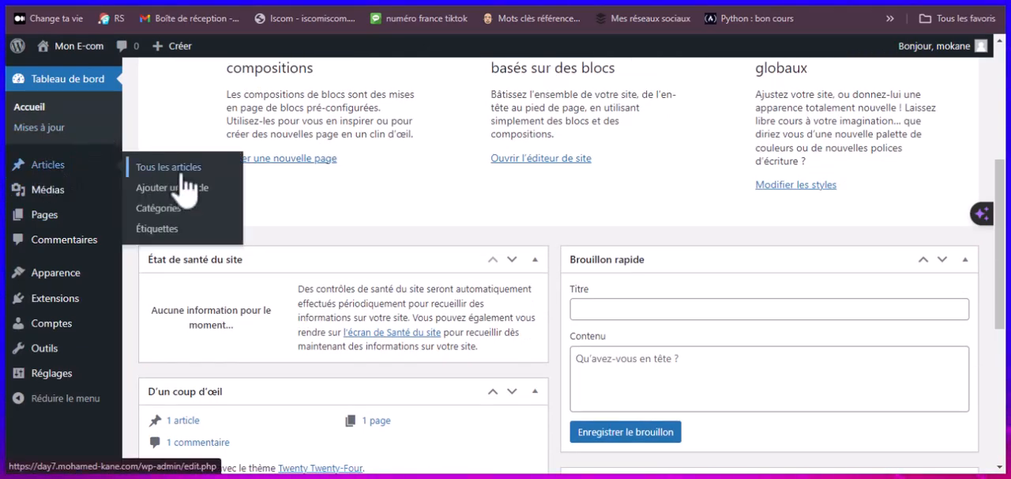
click(201, 167)
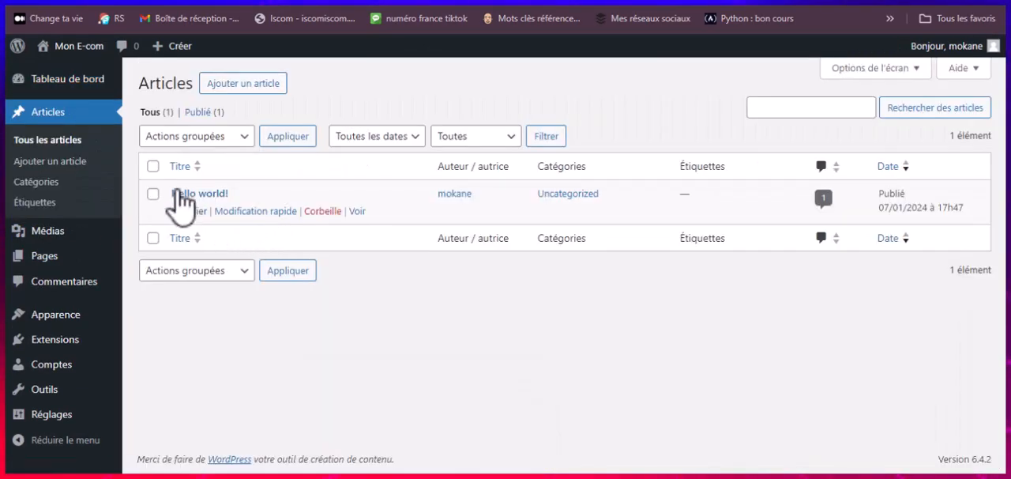
click(325, 211)
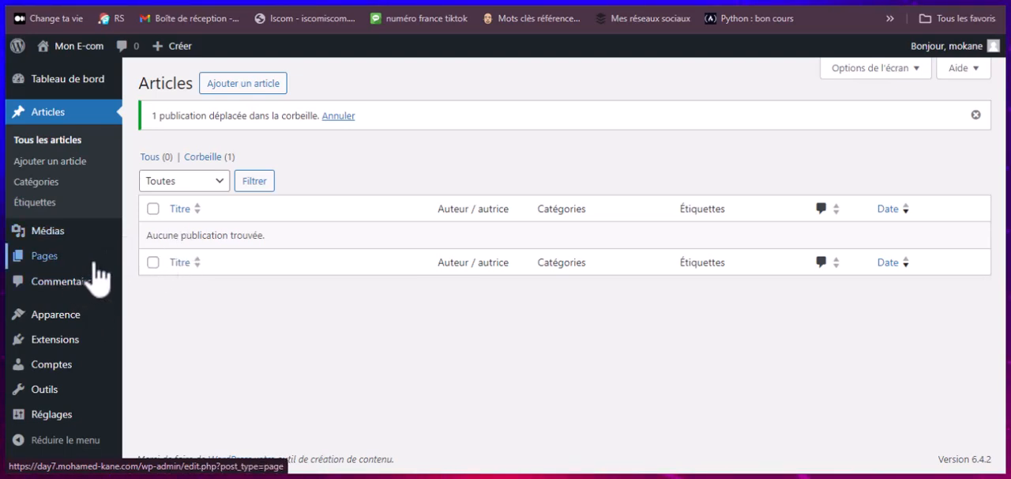
Step: Open the list of all pages and move both Privacy Policy and Sample Page to the trash with one bulk action
mouse_move(94, 264)
click(147, 264)
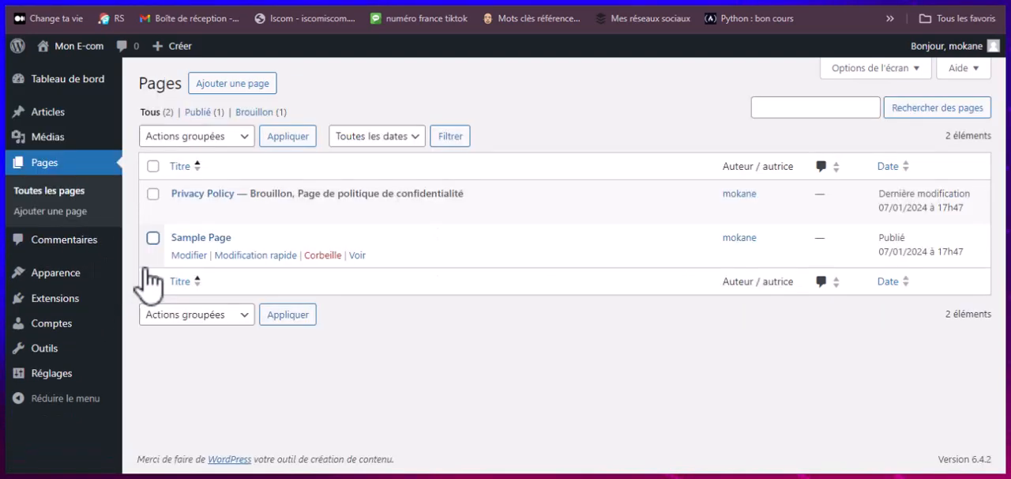
click(152, 166)
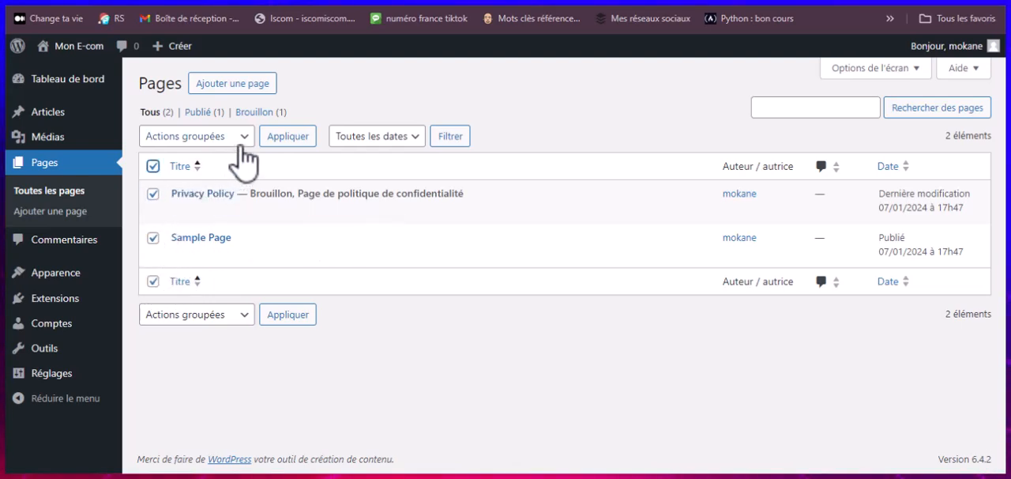
click(241, 139)
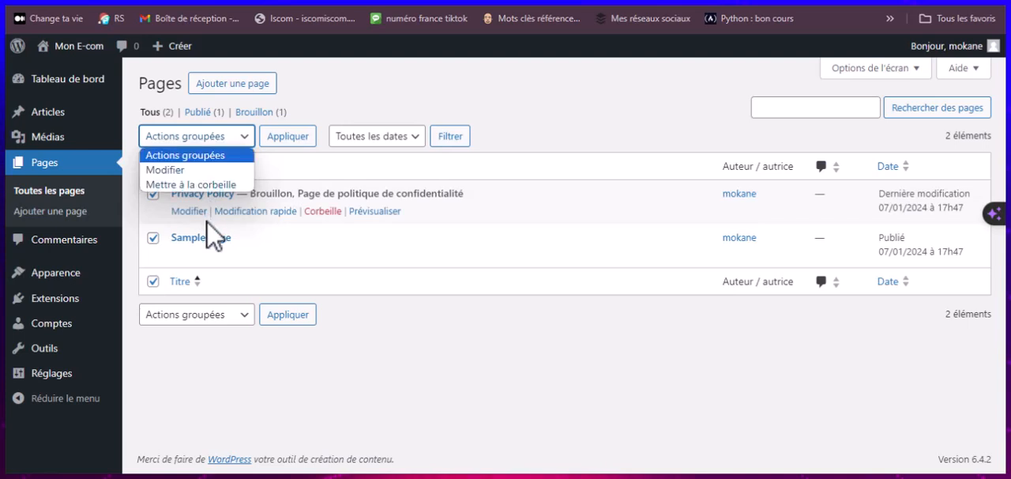
click(211, 184)
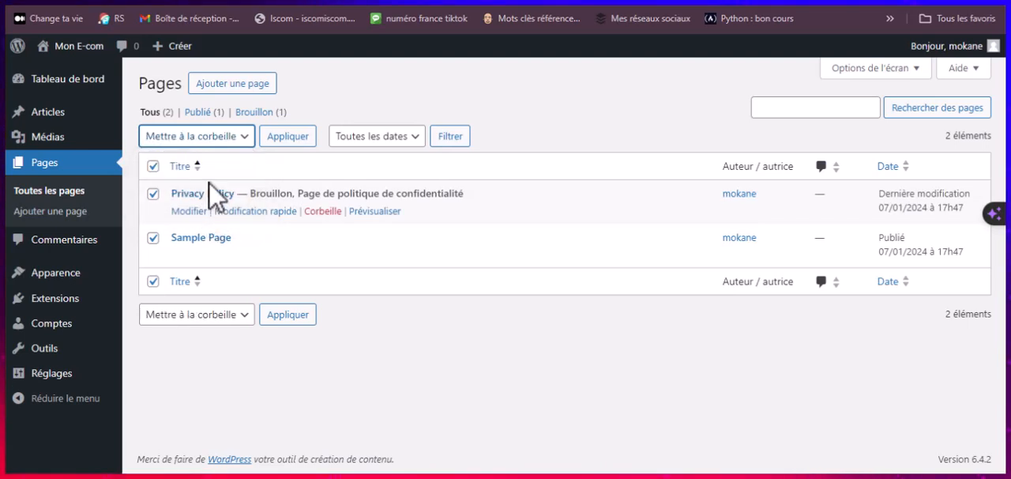
click(288, 141)
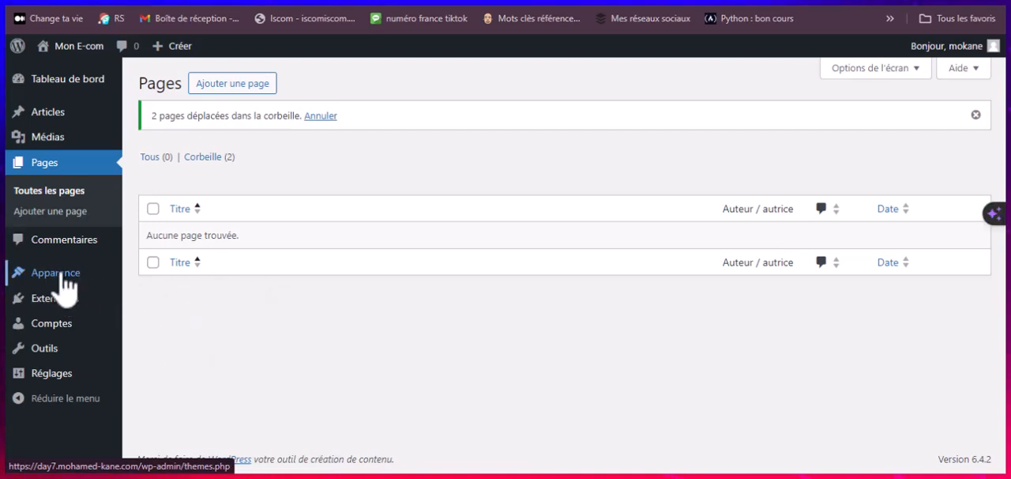
Step: Open the installed themes and delete the Twenty Twenty-Two theme, confirming the deletion
mouse_move(64, 278)
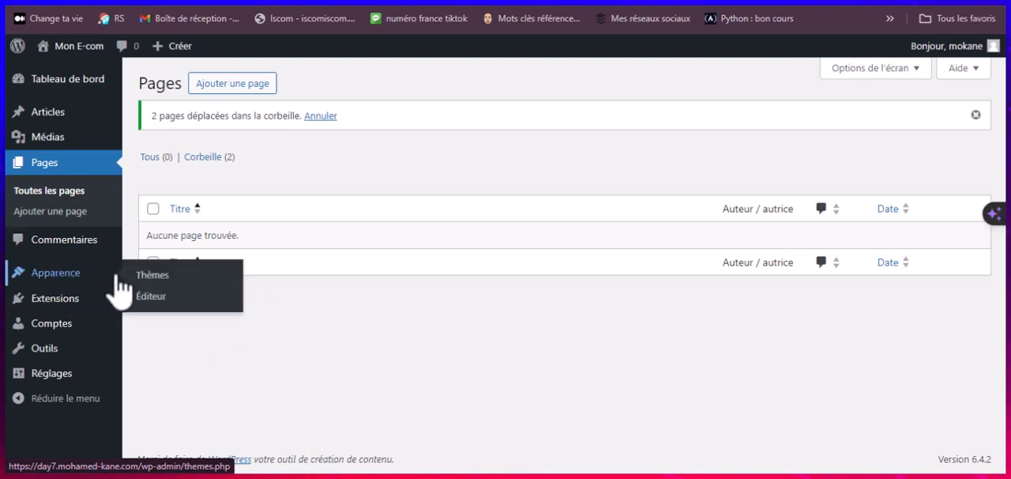
click(171, 281)
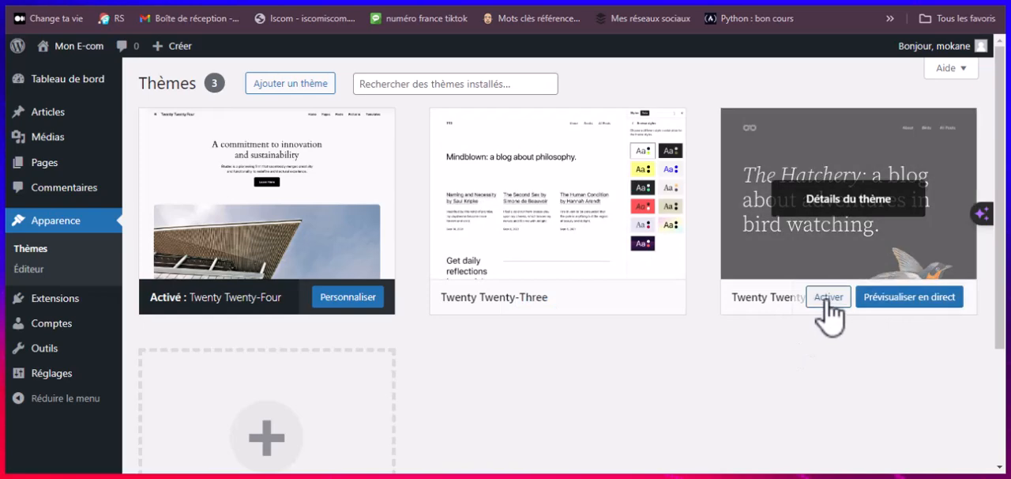
click(847, 202)
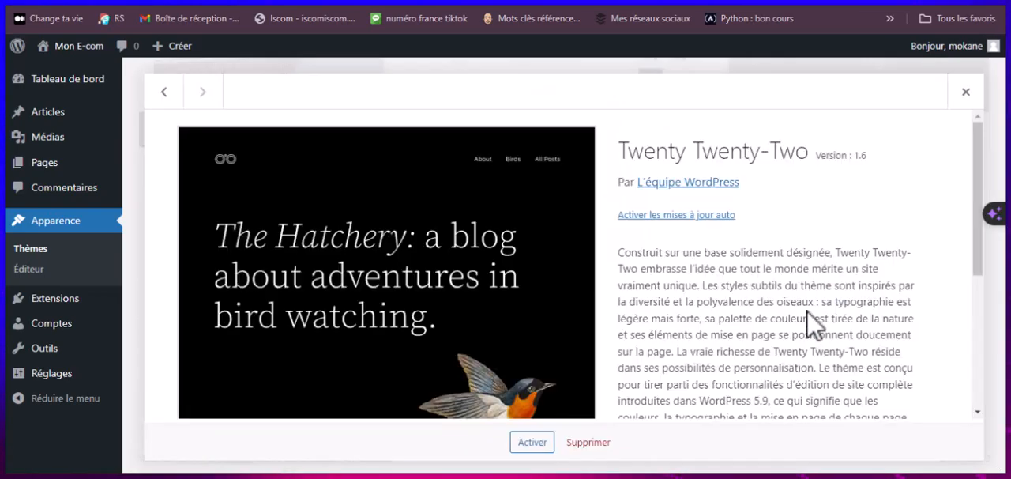
click(588, 442)
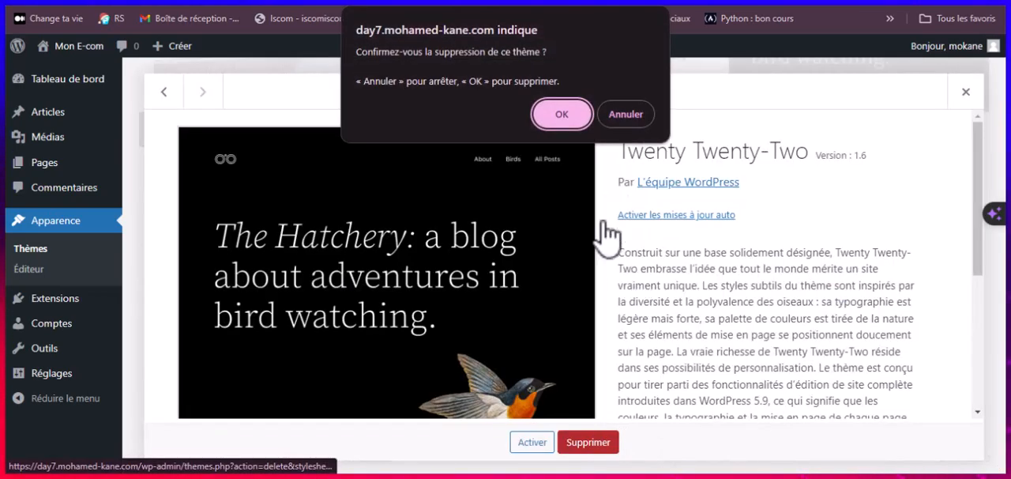
click(560, 114)
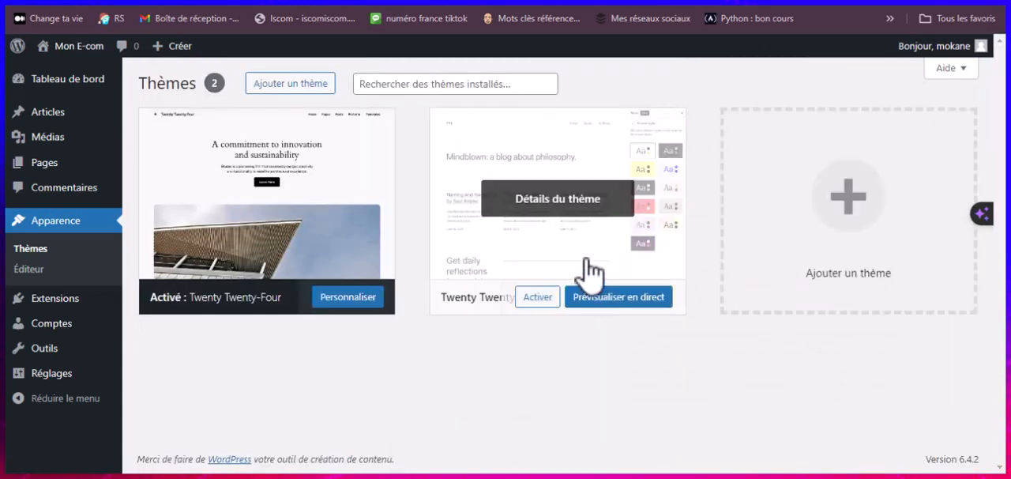
Step: Delete the Twenty Twenty-Three theme from the installed themes and confirm the deletion
click(583, 216)
click(588, 443)
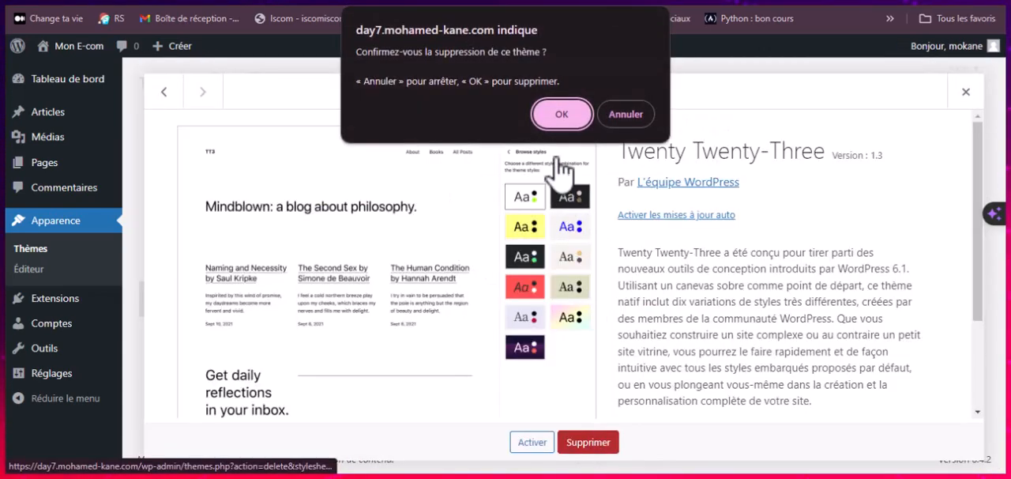
click(562, 117)
Step: Add the Astra theme from the popular themes in the theme directory, installing and activating it
scroll(530, 268, up, 3)
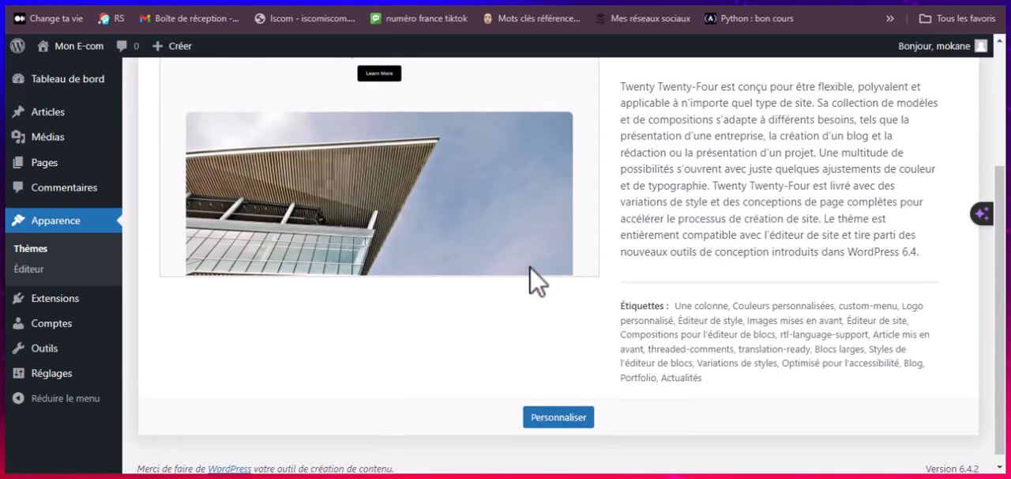
click(301, 85)
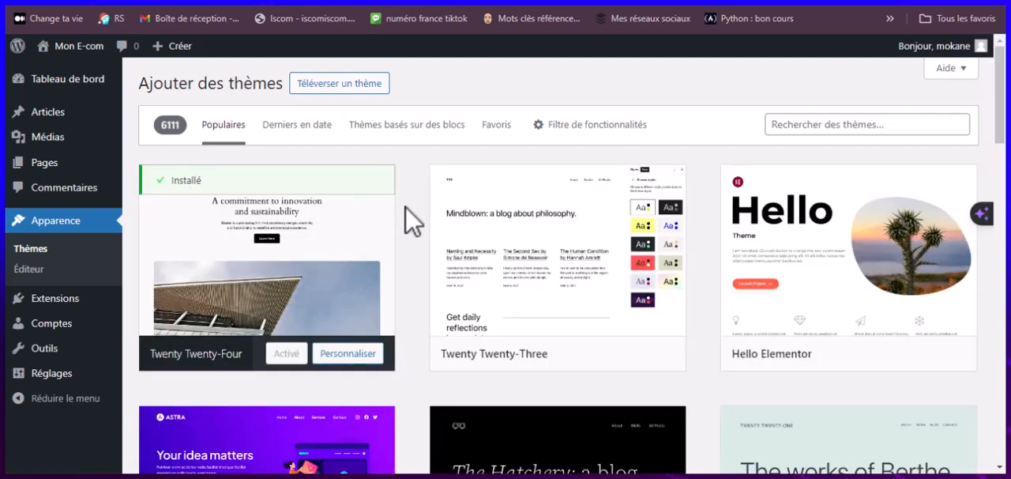
scroll(393, 158, down, 3)
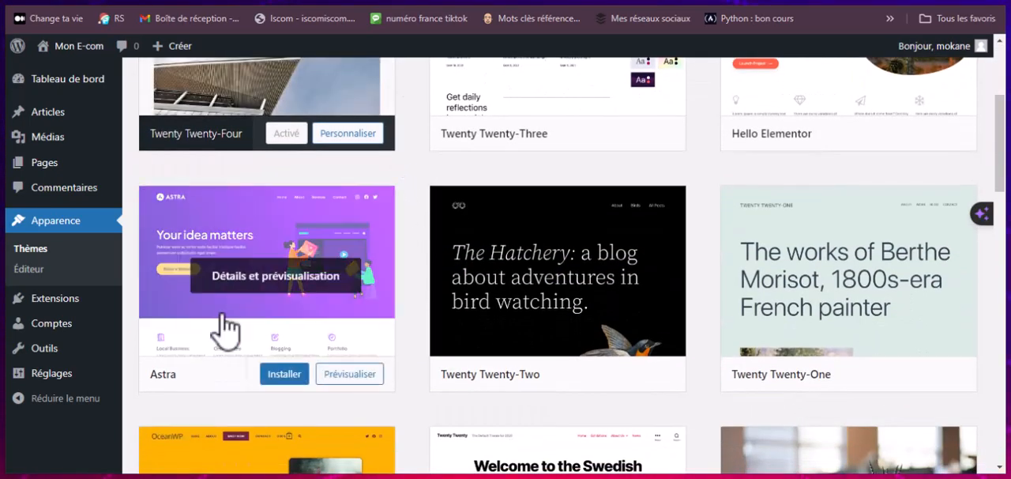
click(290, 375)
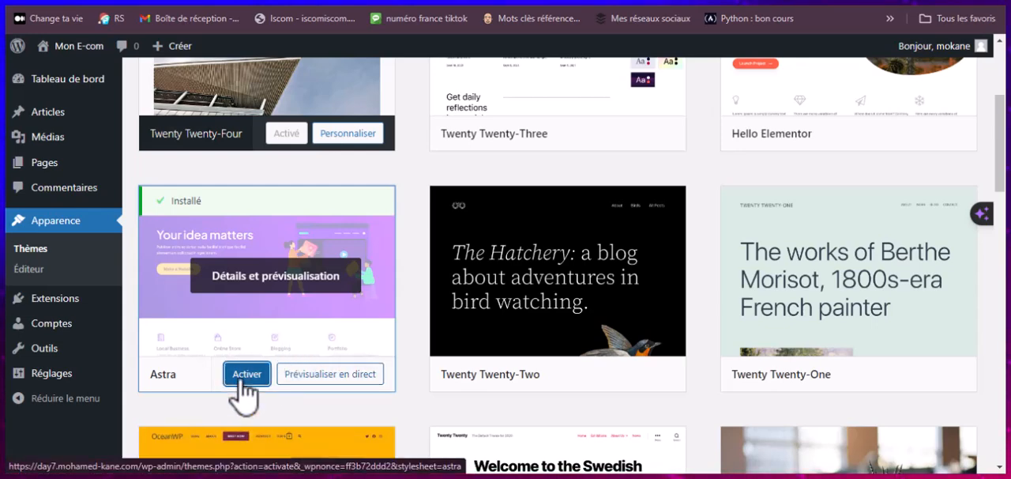
click(241, 381)
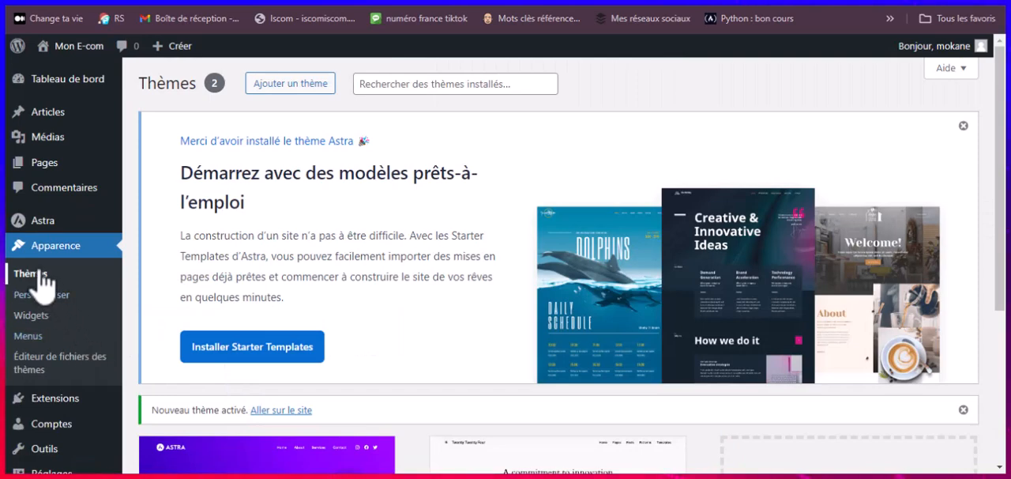
Step: Delete the Twenty Twenty-Four theme from the installed themes and confirm the deletion
scroll(308, 331, down, 2)
scroll(308, 330, down, 3)
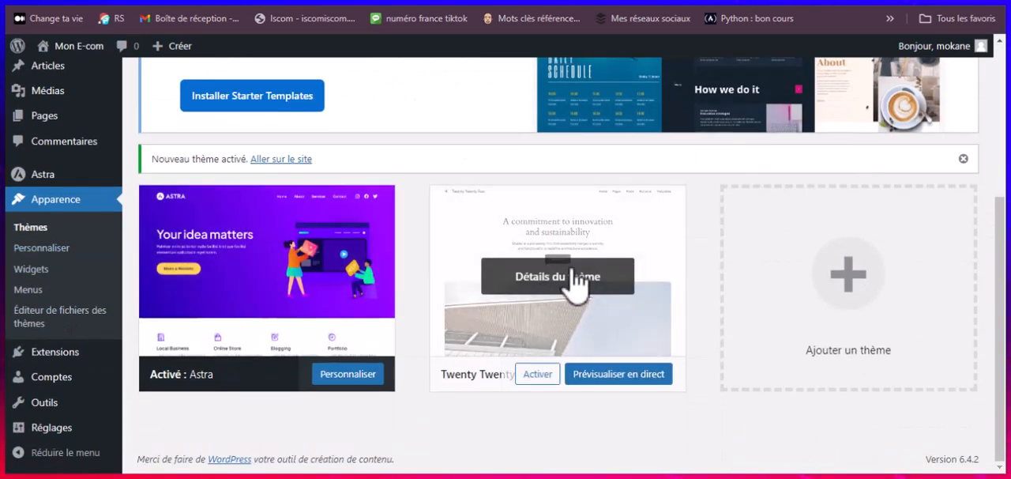
click(556, 277)
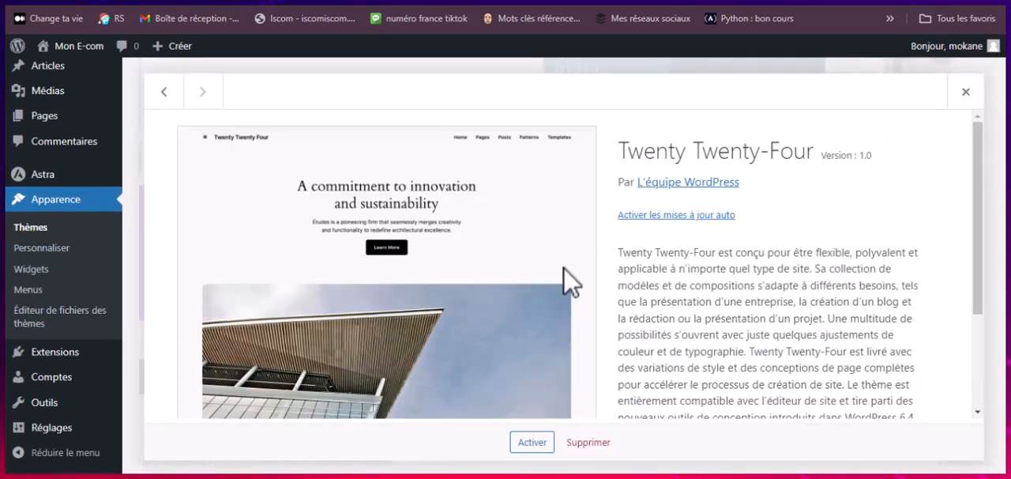
click(588, 443)
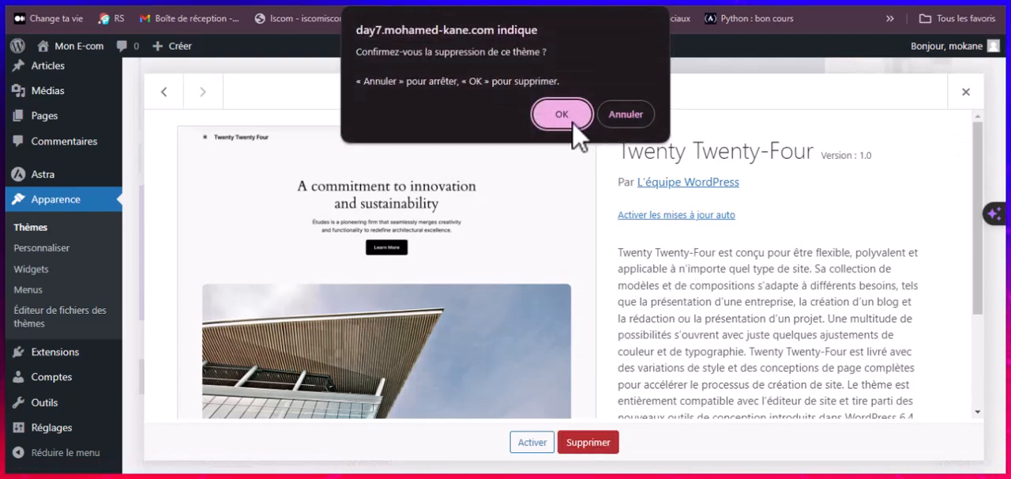
click(573, 120)
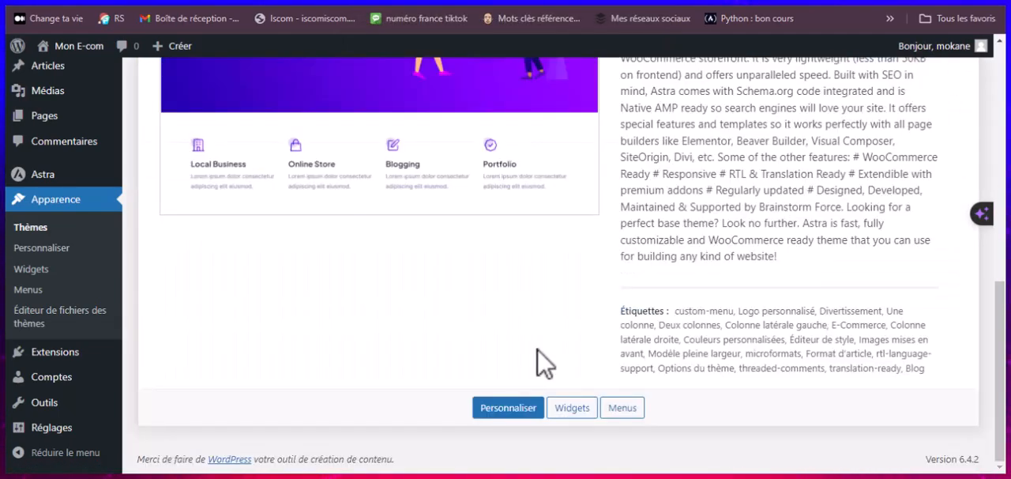
Step: Enable automatic updates for the active Astra theme
scroll(544, 363, up, 5)
click(660, 355)
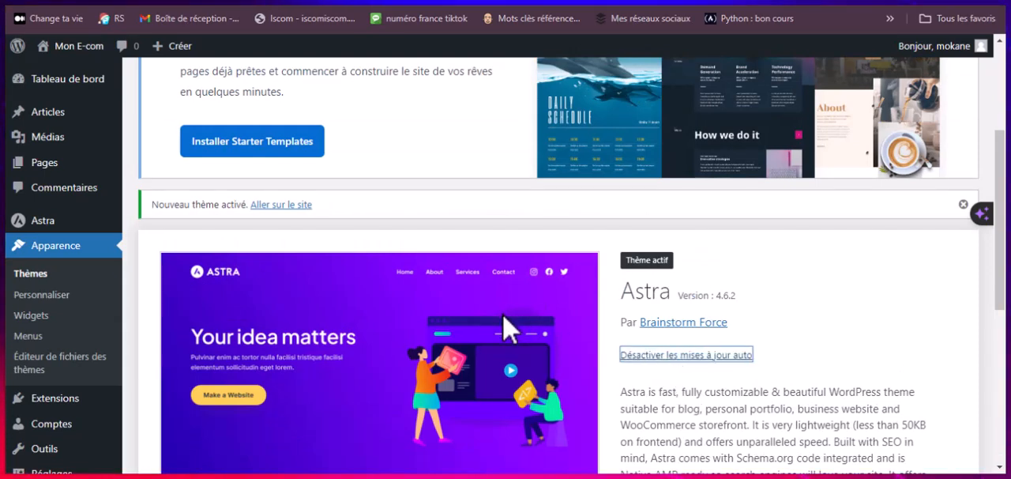
scroll(379, 339, down, 2)
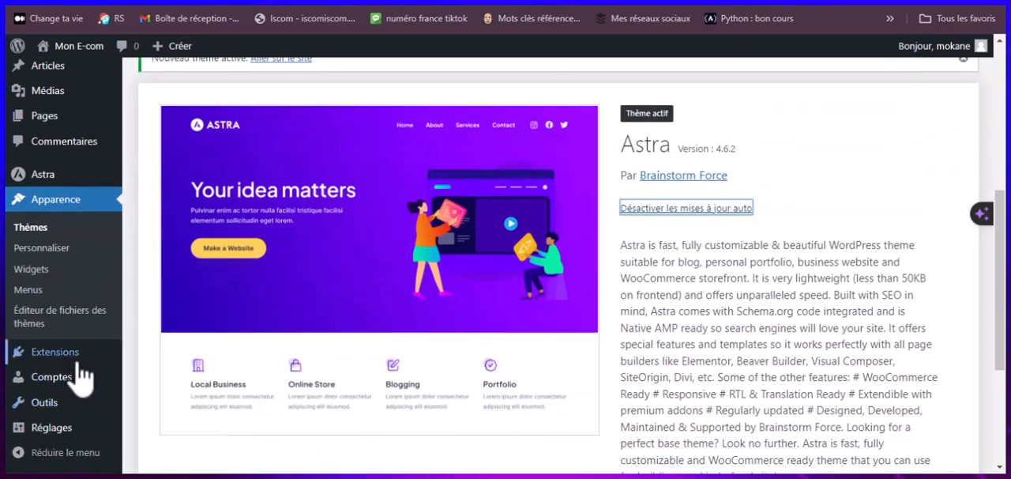
Step: Open the installed plugins and delete Hello Dolly and Akismet Anti-spam, confirming each deletion
mouse_move(20, 356)
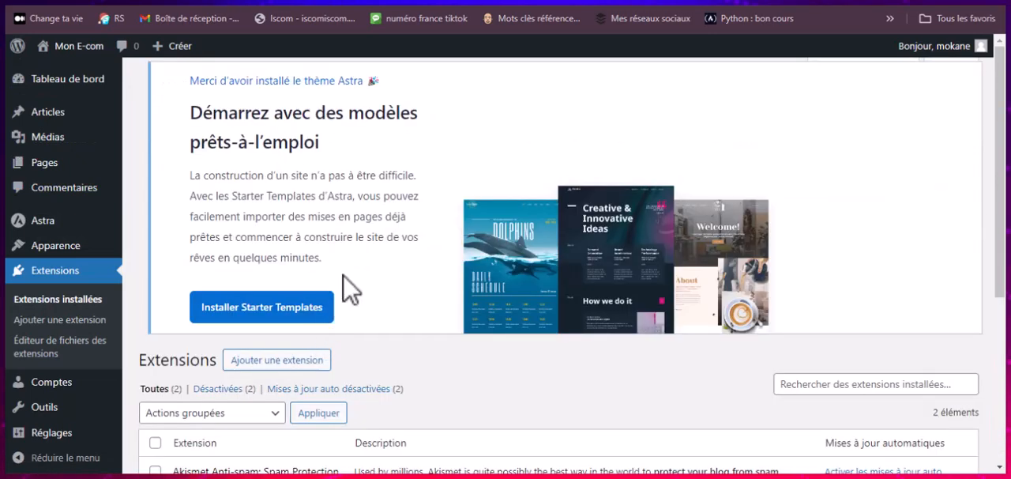
scroll(340, 308, down, 4)
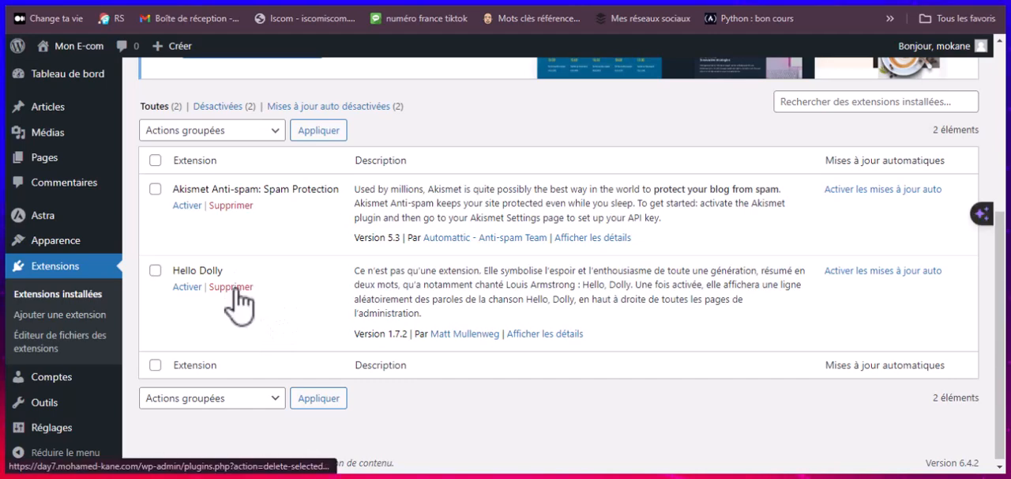
click(235, 291)
click(576, 87)
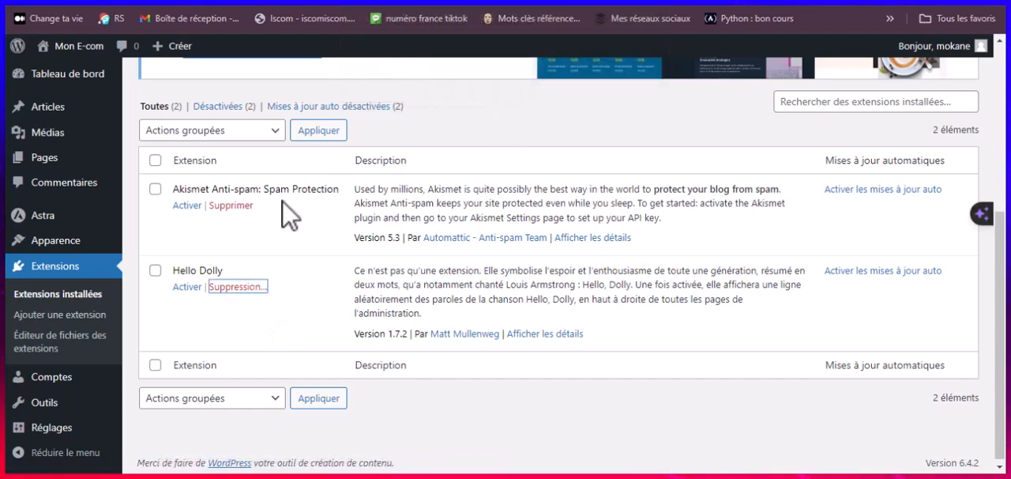
click(232, 206)
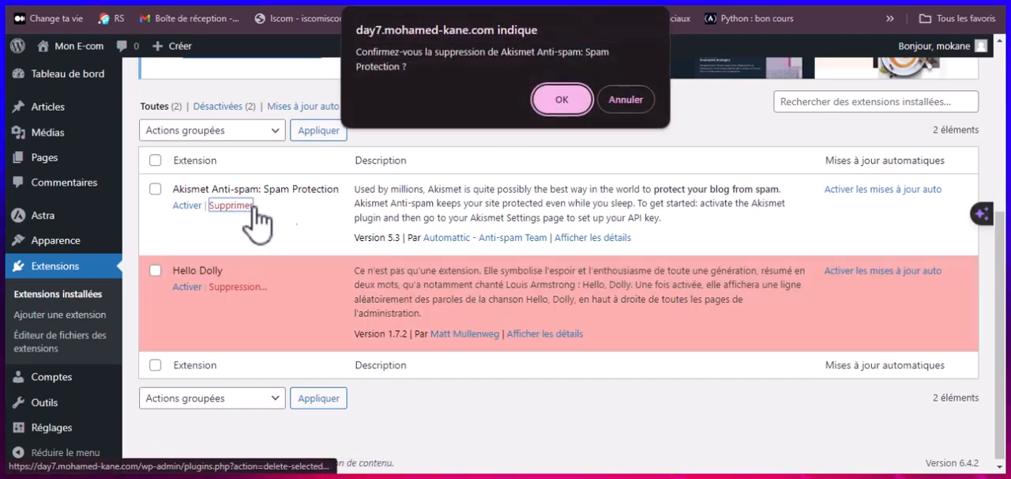
click(562, 100)
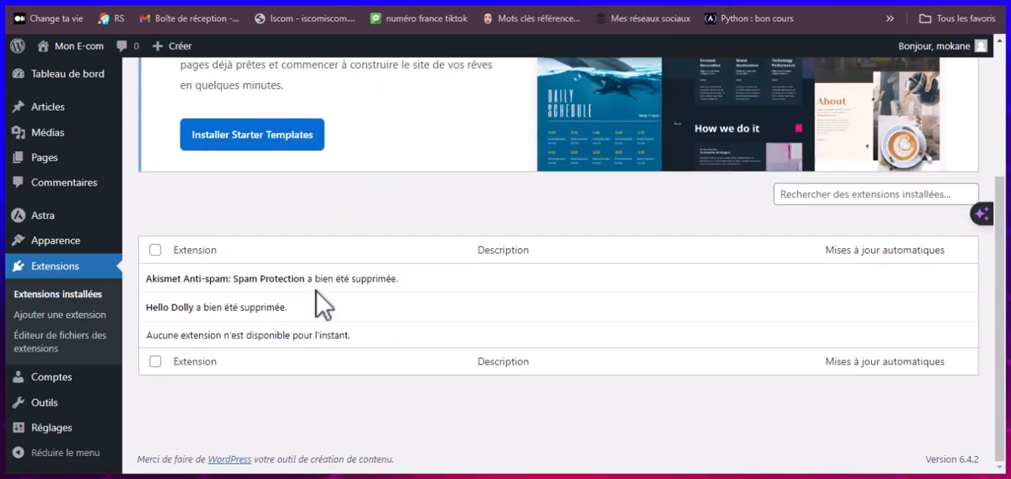
Step: Set the site's permalink structure to Titre de la publication and save the changes
mouse_move(63, 427)
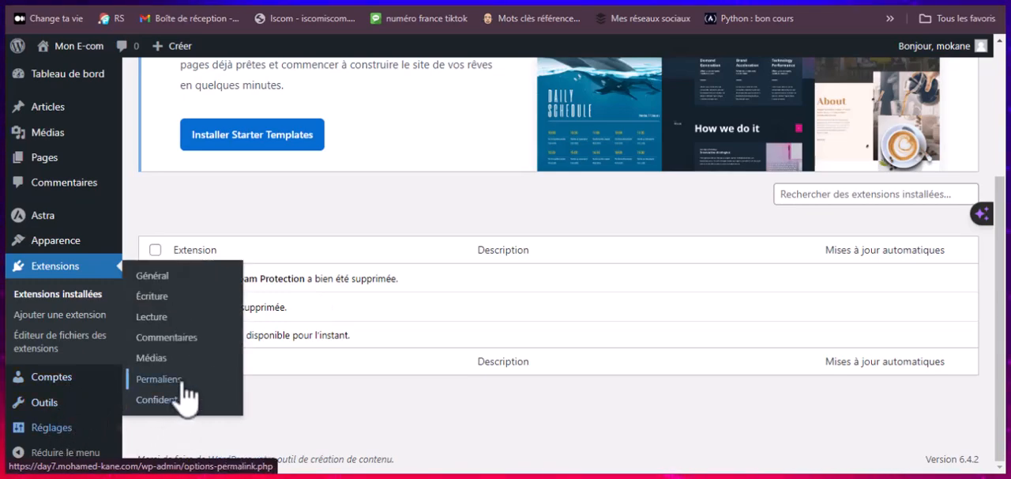
click(182, 388)
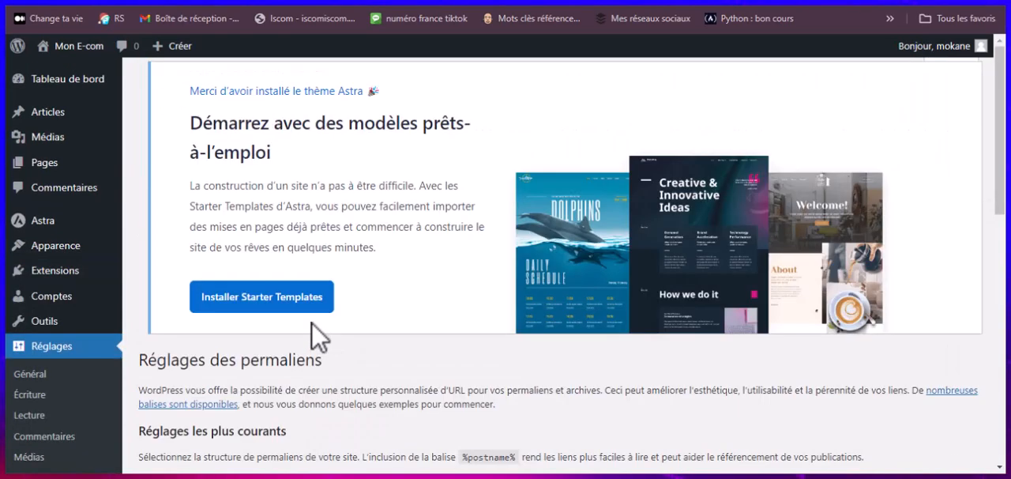
scroll(324, 324, down, 5)
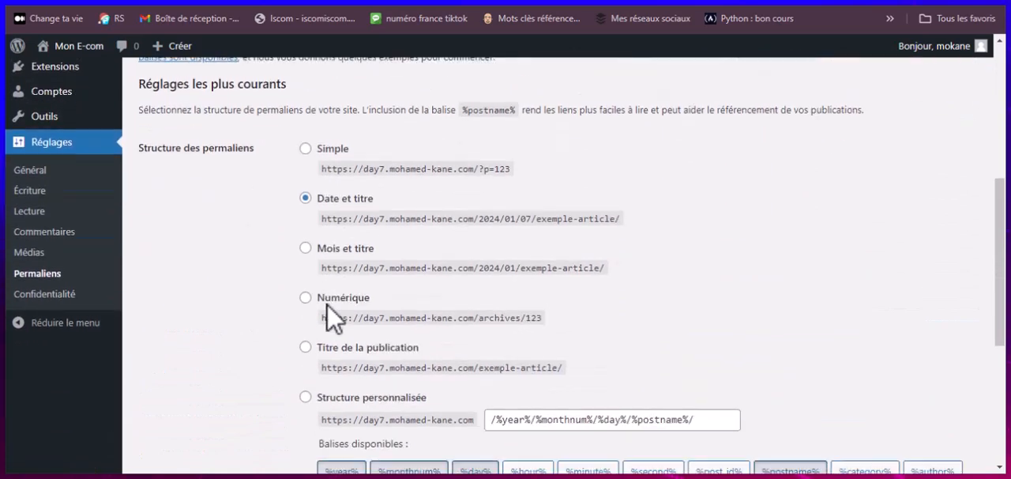
scroll(331, 316, down, 2)
click(308, 257)
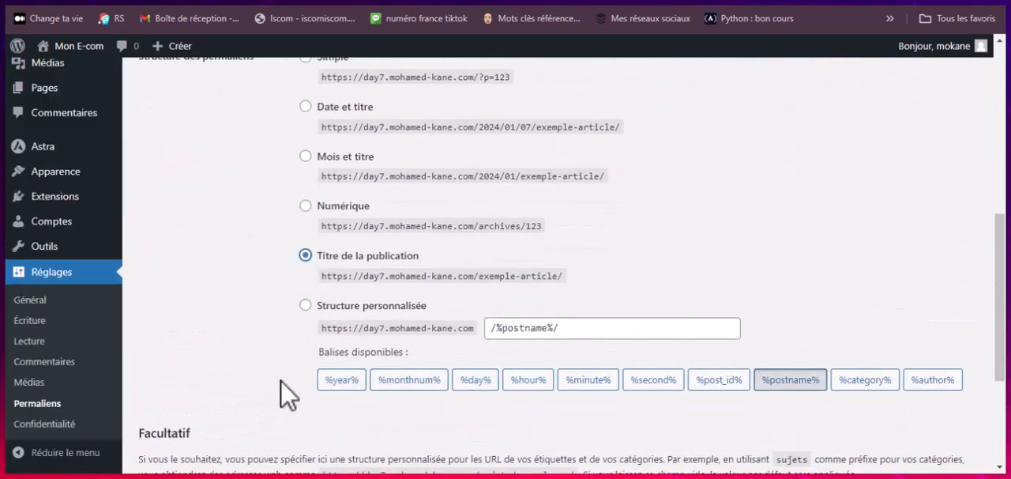
scroll(288, 328, down, 3)
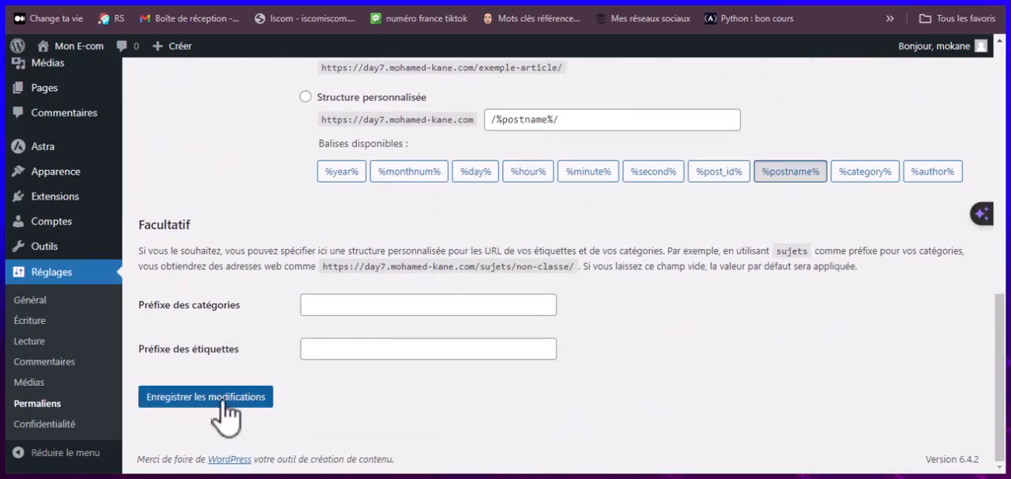
click(223, 403)
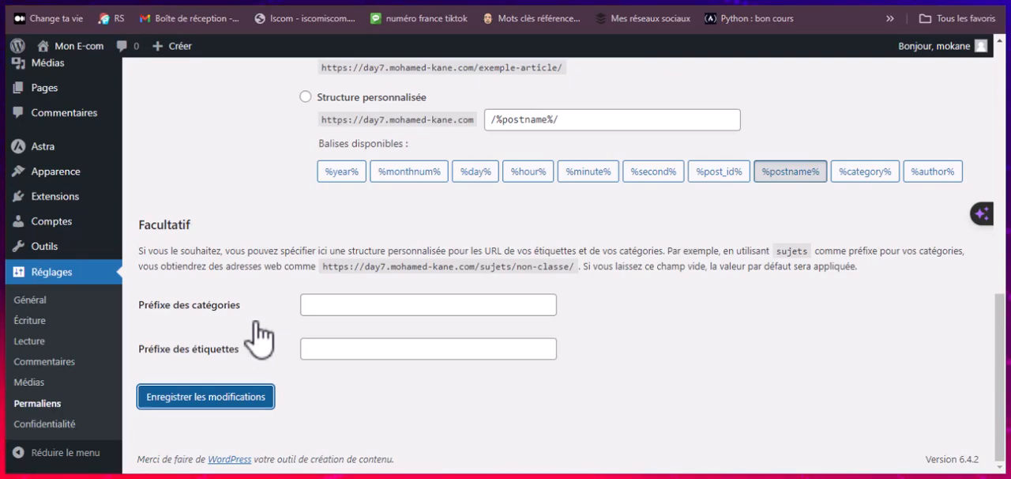
scroll(265, 330, down, 5)
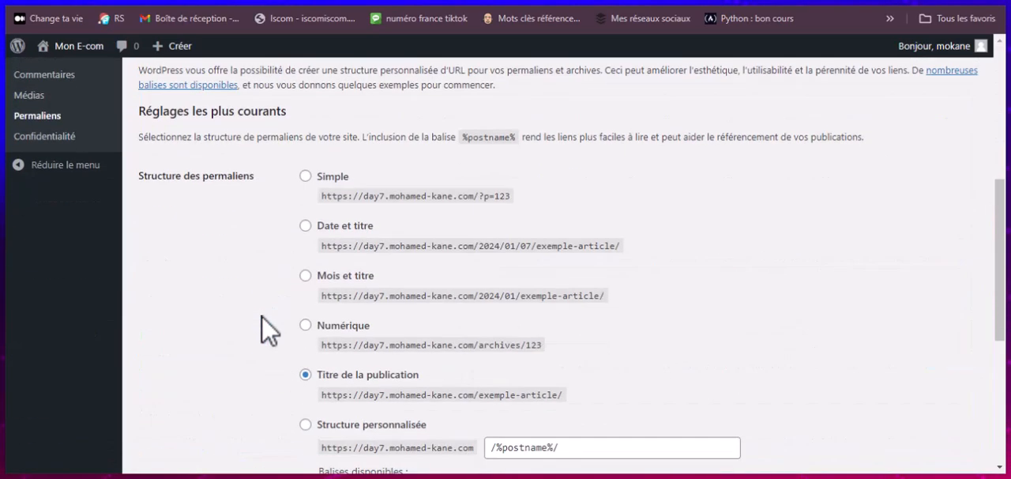
scroll(267, 330, up, 6)
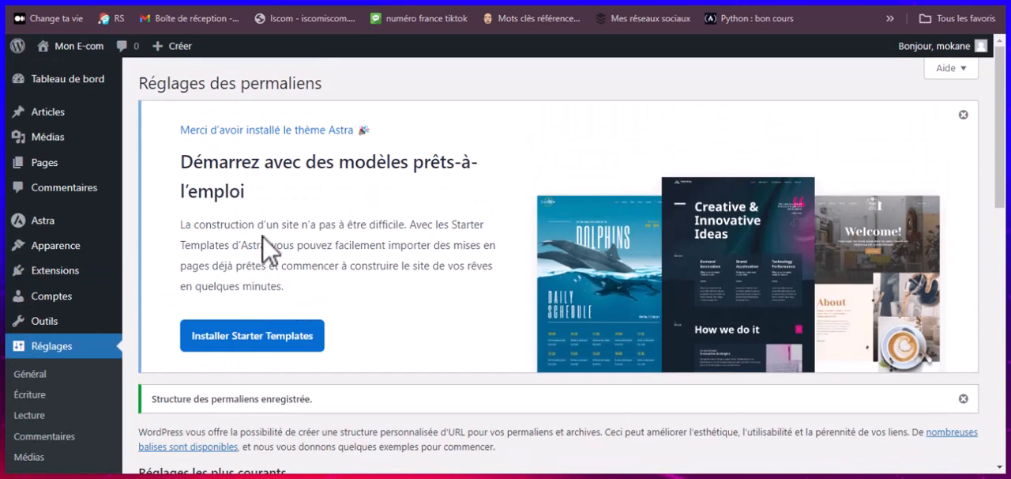
drag(180, 129, 450, 273)
click(381, 234)
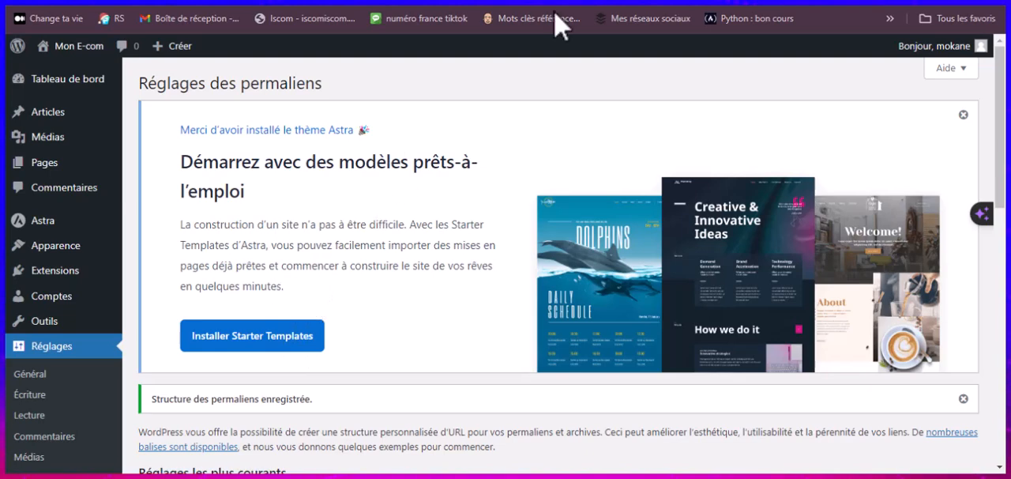
Step: Switch to the Astra website's template gallery and browse the ready-made site designs, including Organic Store
click(672, 2)
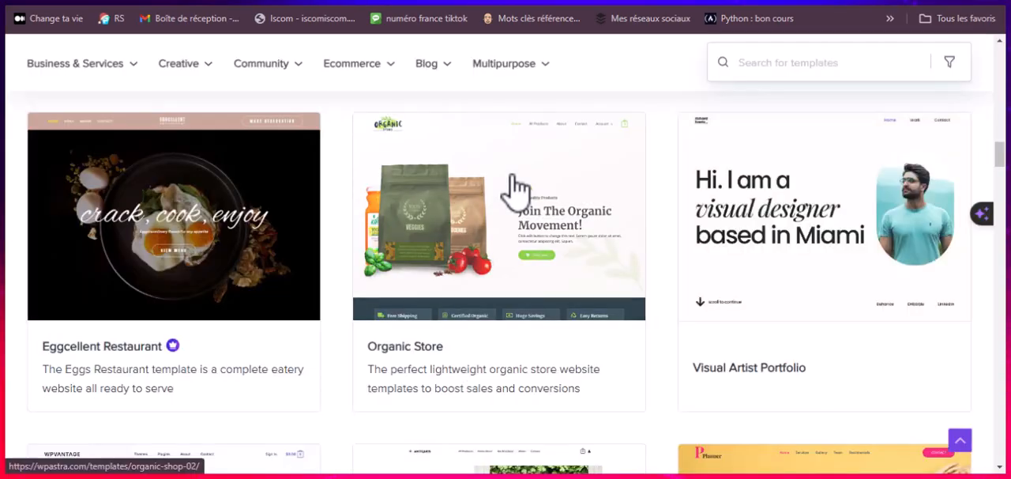
mouse_move(512, 178)
scroll(738, 214, down, 4)
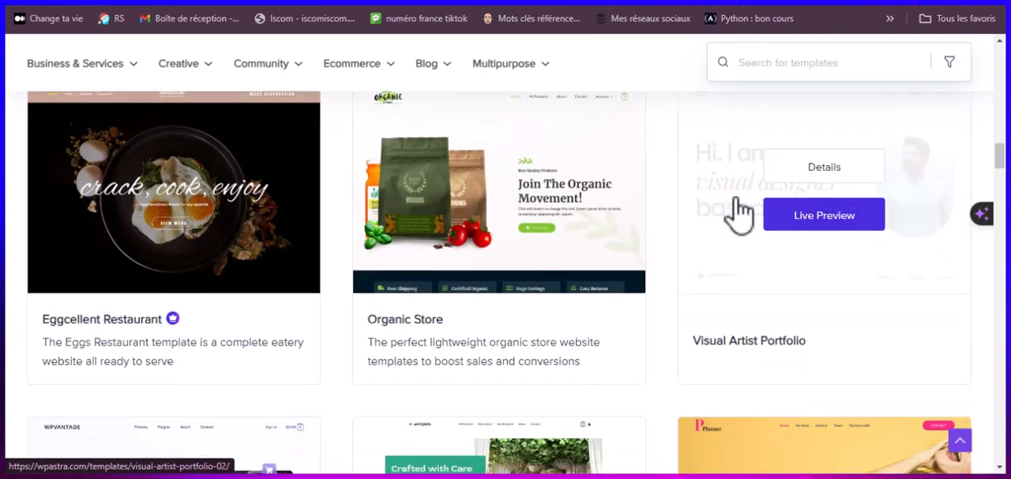
scroll(395, 215, down, 5)
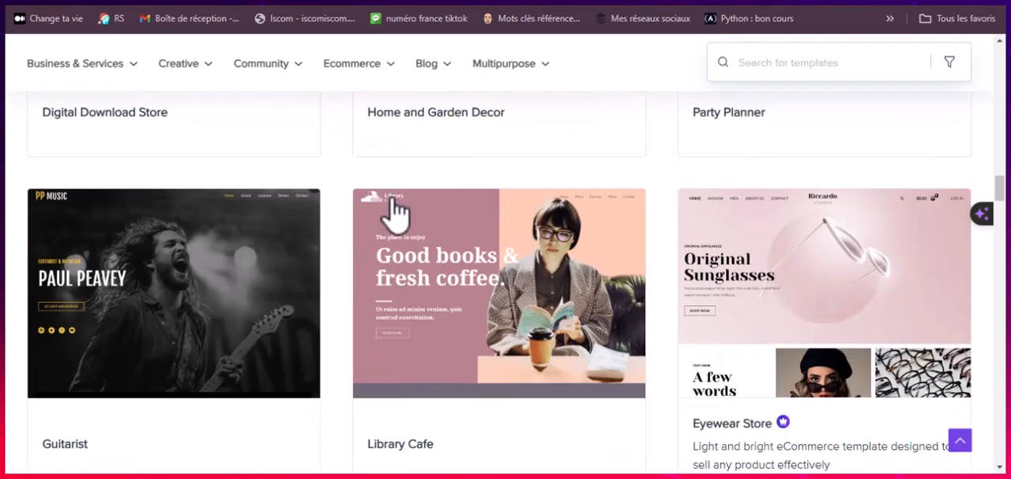
scroll(393, 203, up, 12)
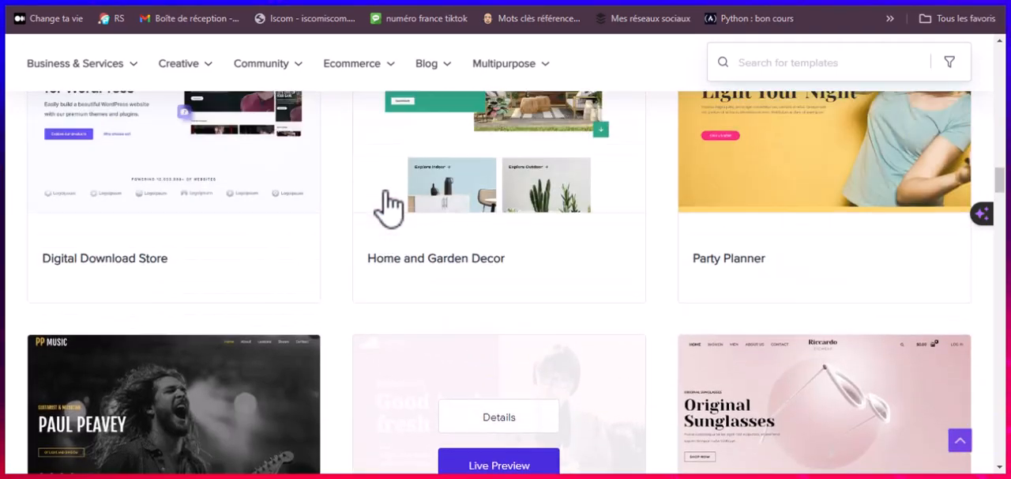
scroll(393, 127, up, 2)
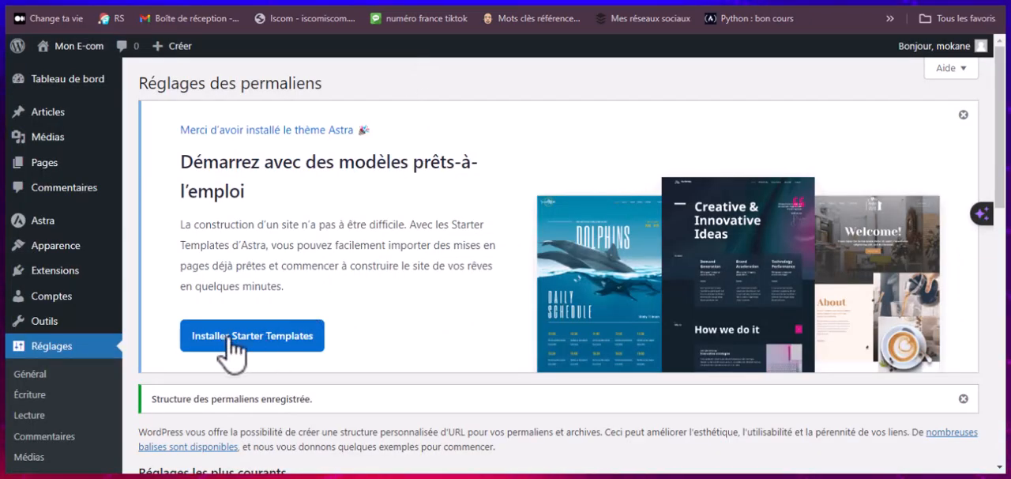
Step: Return to the WordPress admin and install the Starter Templates plugin offered in the Astra welcome notice
click(251, 340)
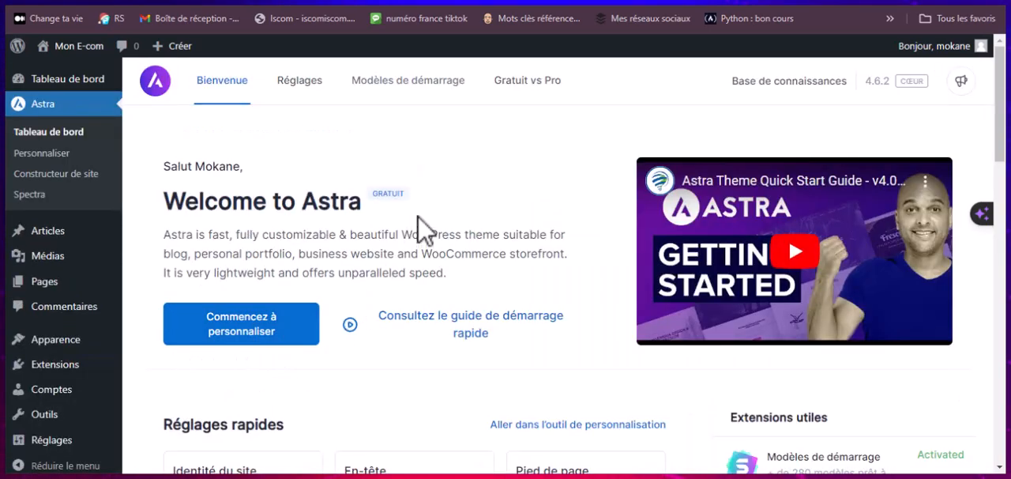
Step: Examine the Astra dashboard's quick settings, useful plugins, Astra Pro modules and free integrations
scroll(395, 241, down, 8)
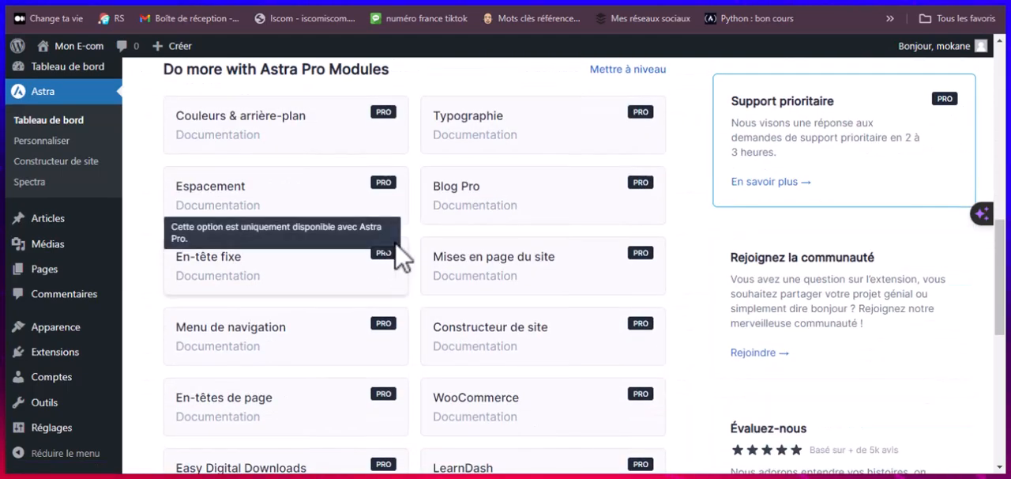
scroll(399, 255, down, 2)
scroll(400, 255, down, 2)
scroll(400, 255, down, 1)
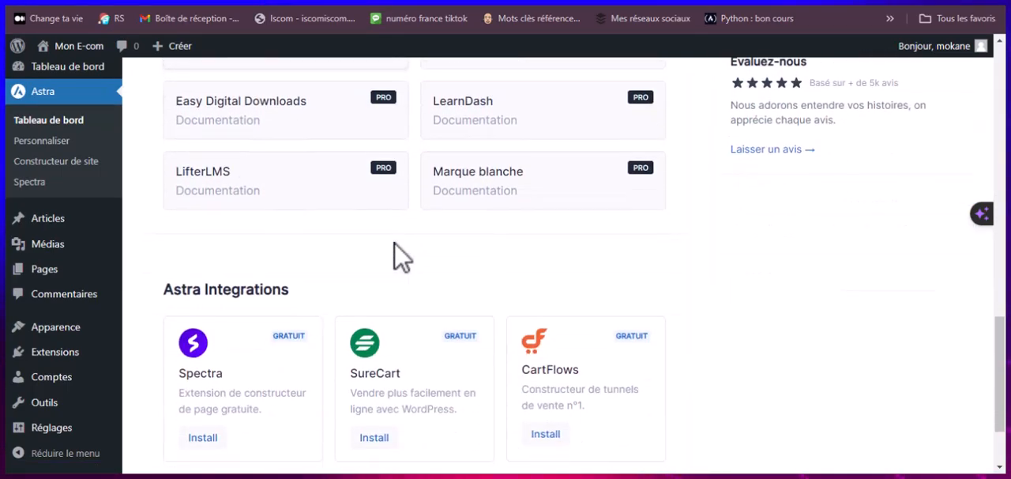
scroll(399, 255, up, 12)
scroll(399, 254, down, 3)
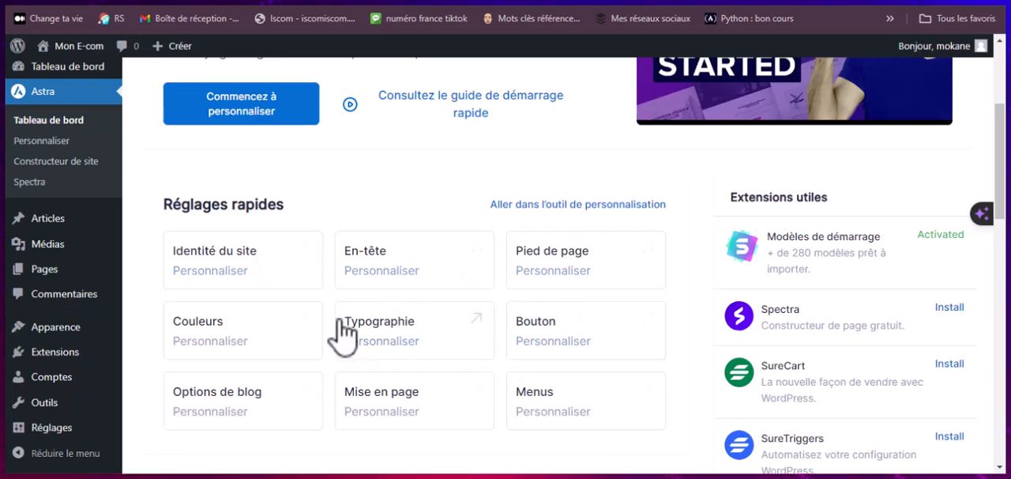
scroll(192, 361, down, 3)
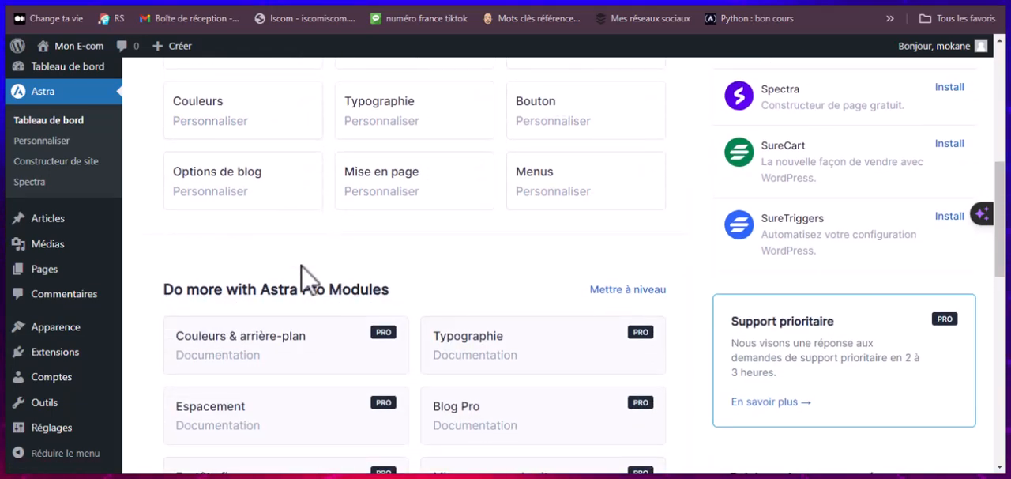
scroll(264, 298, down, 1)
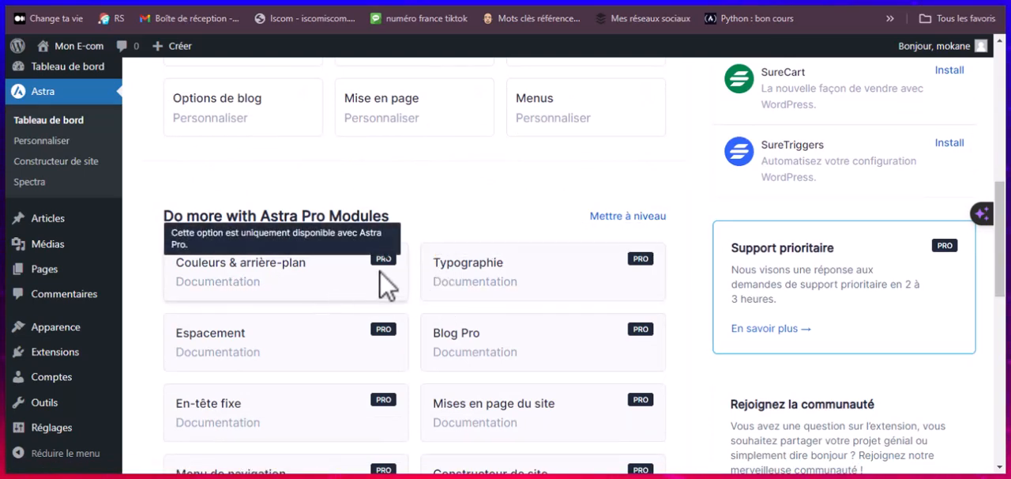
scroll(314, 326, down, 1)
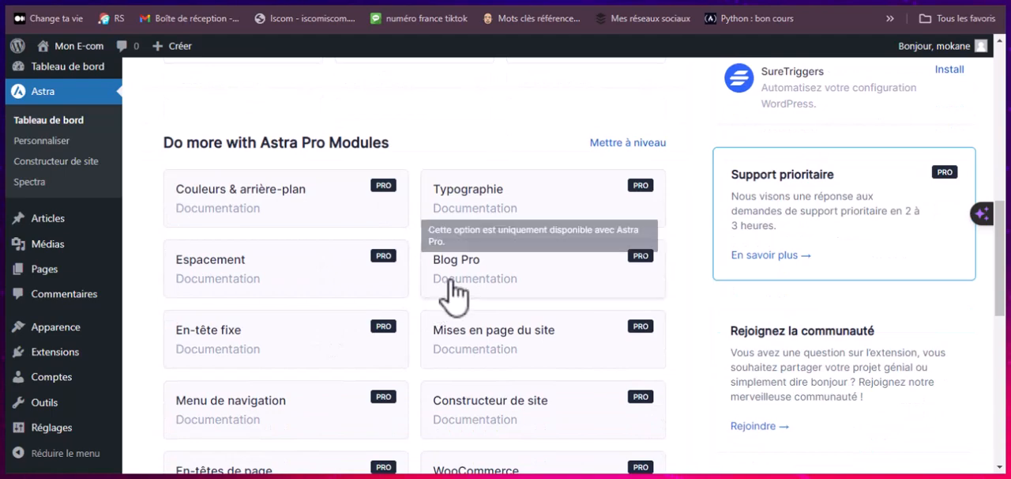
scroll(424, 313, down, 1)
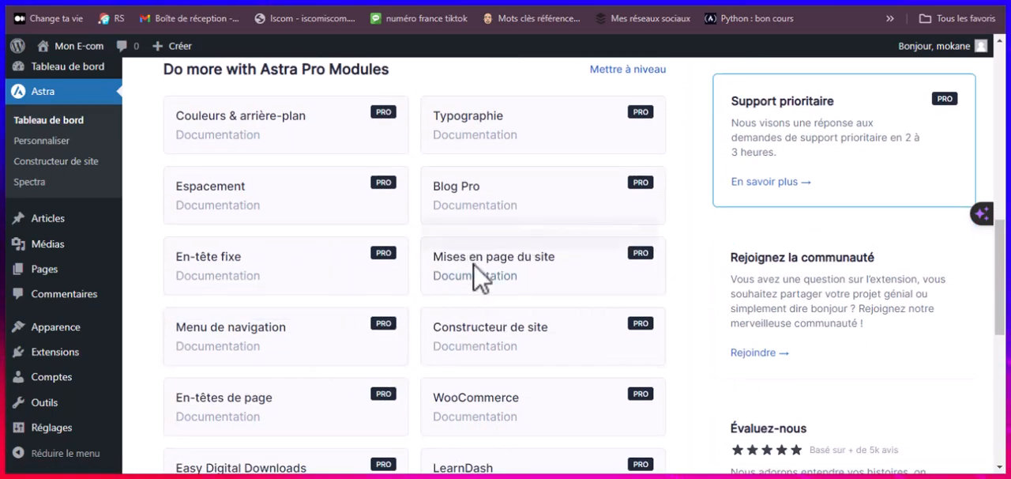
scroll(445, 339, down, 3)
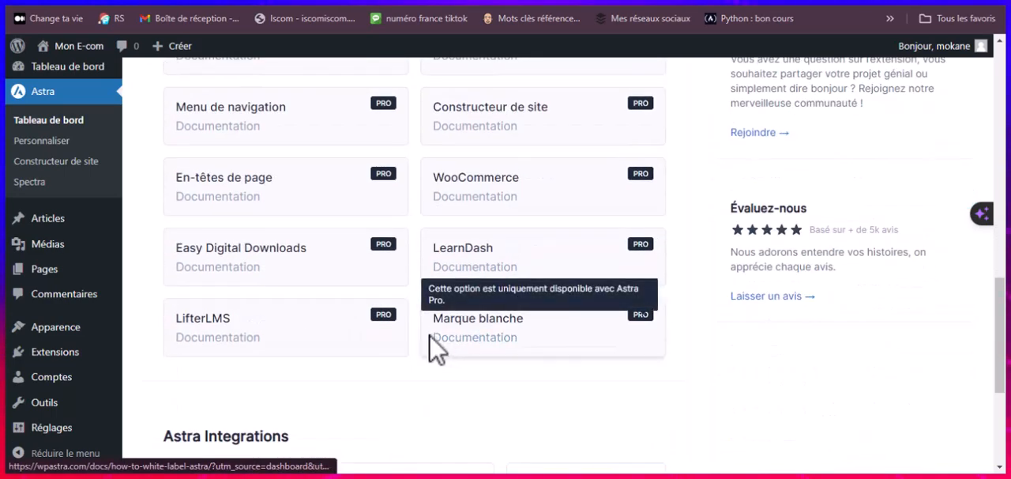
scroll(430, 339, down, 2)
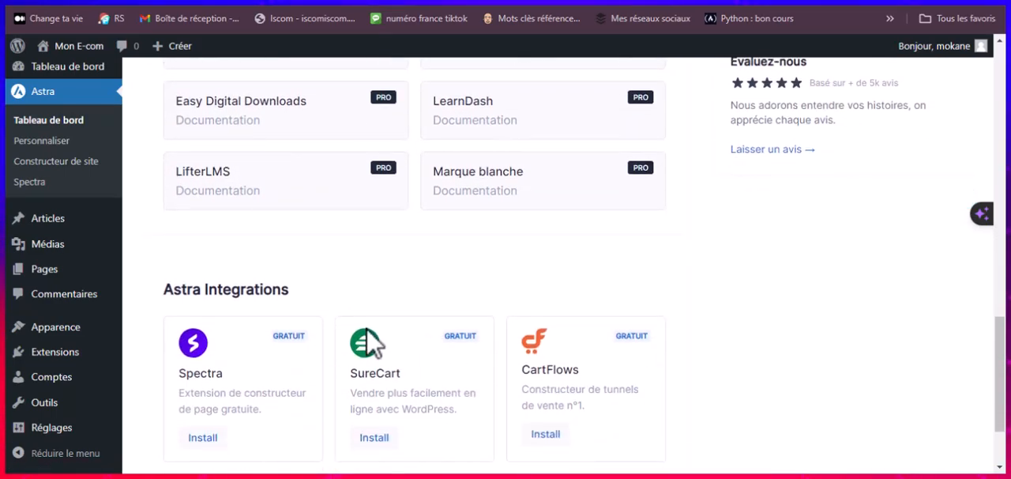
Step: Open the starter templates (Modèles de démarrage) from the Astra dashboard
scroll(319, 332, down, 2)
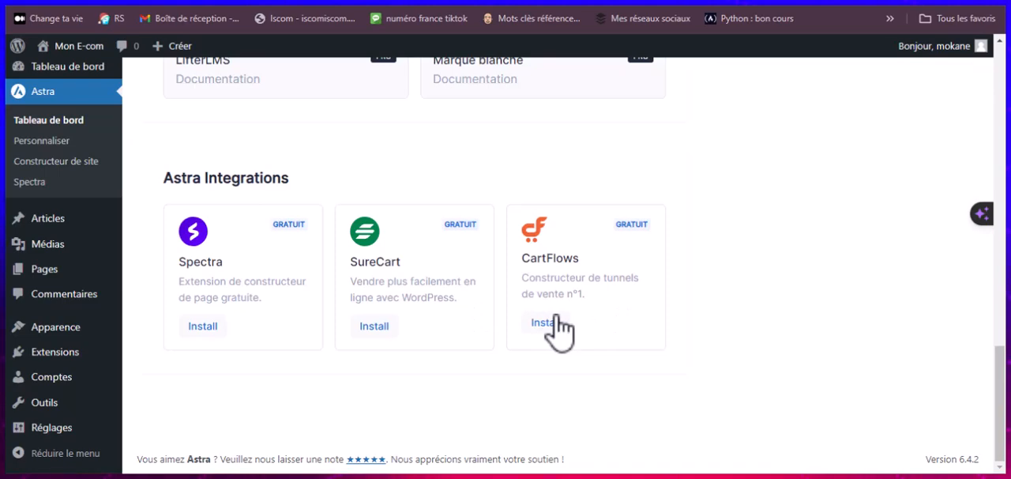
scroll(557, 328, up, 10)
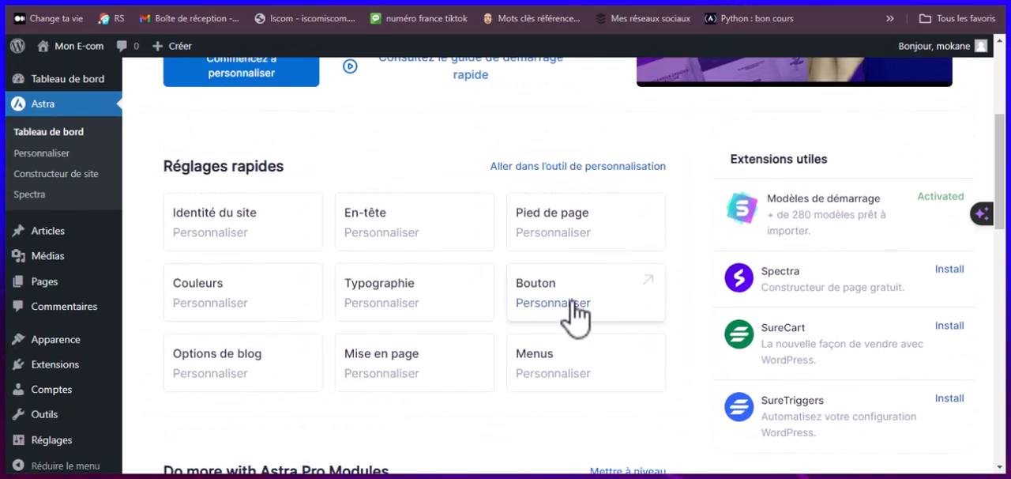
scroll(605, 316, up, 3)
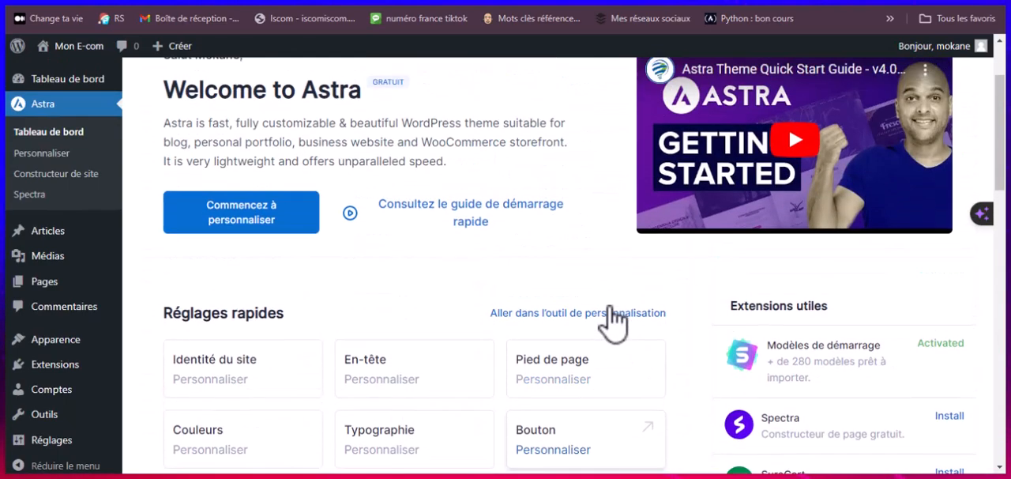
scroll(614, 316, down, 3)
scroll(610, 316, up, 3)
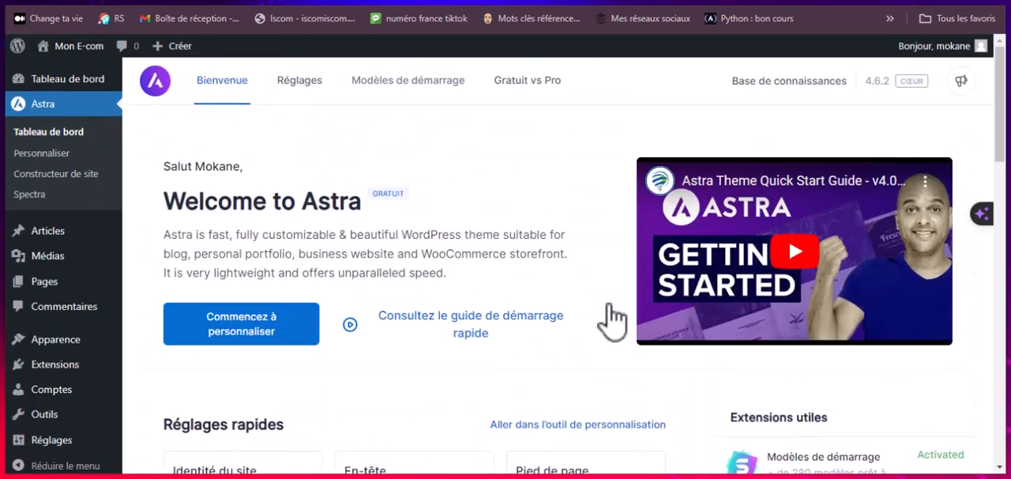
click(448, 98)
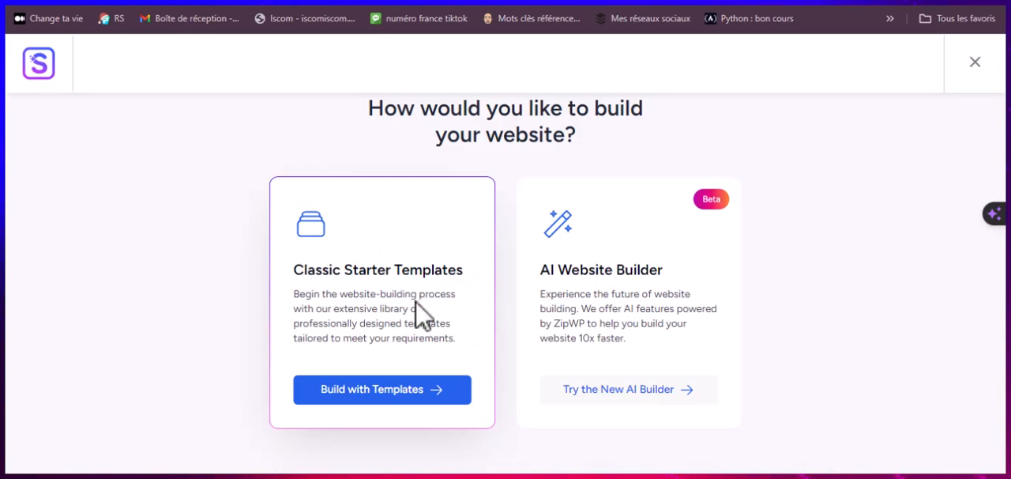
Step: Switch to the Astra website's gallery and look over the pre-built website templates again
click(382, 390)
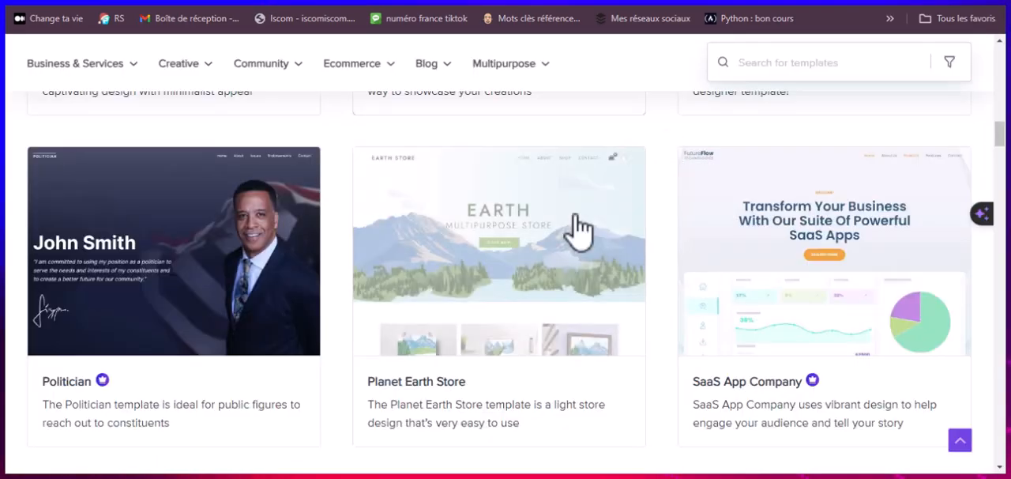
scroll(598, 248, down, 2)
scroll(593, 214, up, 1)
scroll(592, 212, up, 10)
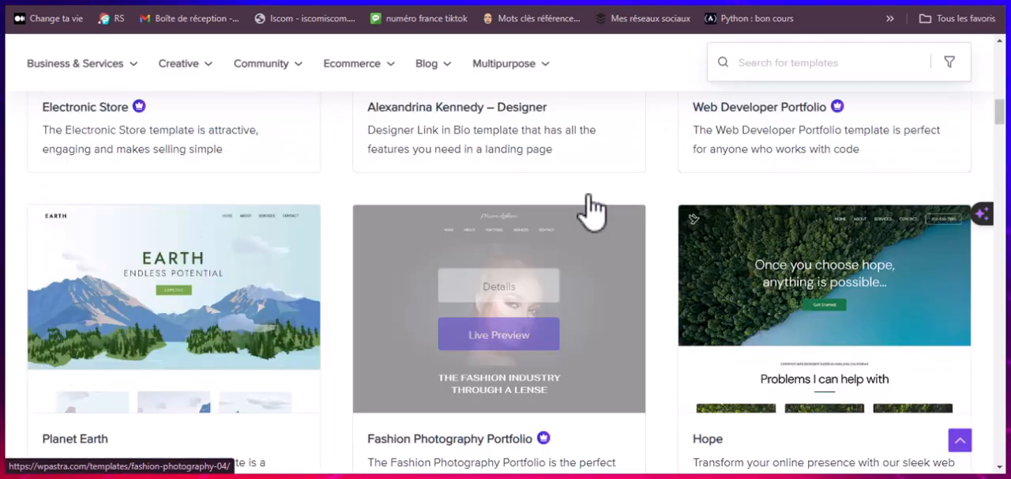
scroll(594, 208, down, 8)
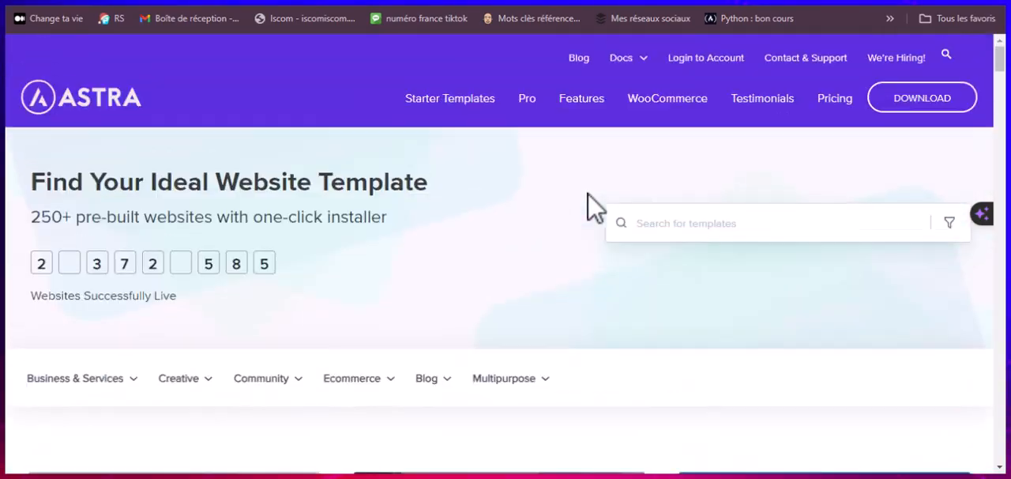
scroll(593, 209, down, 15)
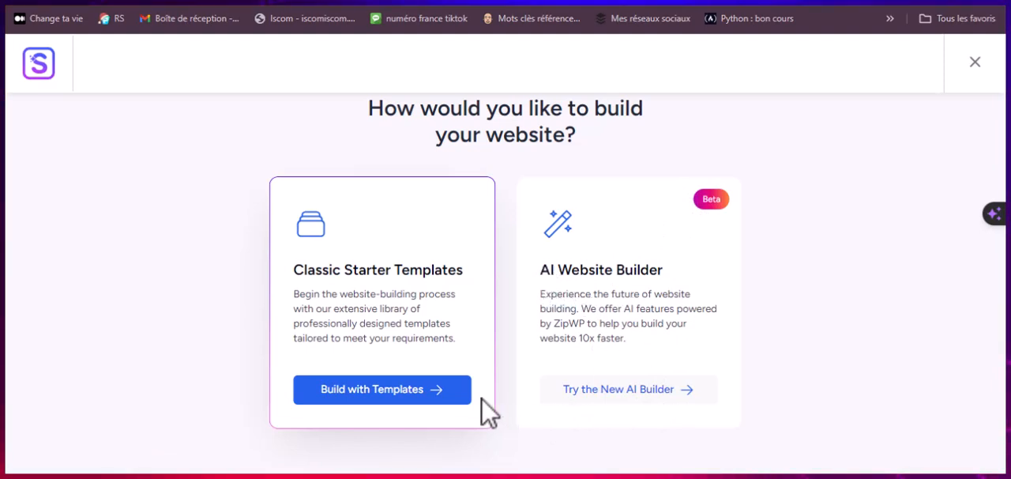
Step: Return to the Starter Templates wizard, choose Build with Templates under Classic Starter Templates and select Elementor as page builder
click(370, 406)
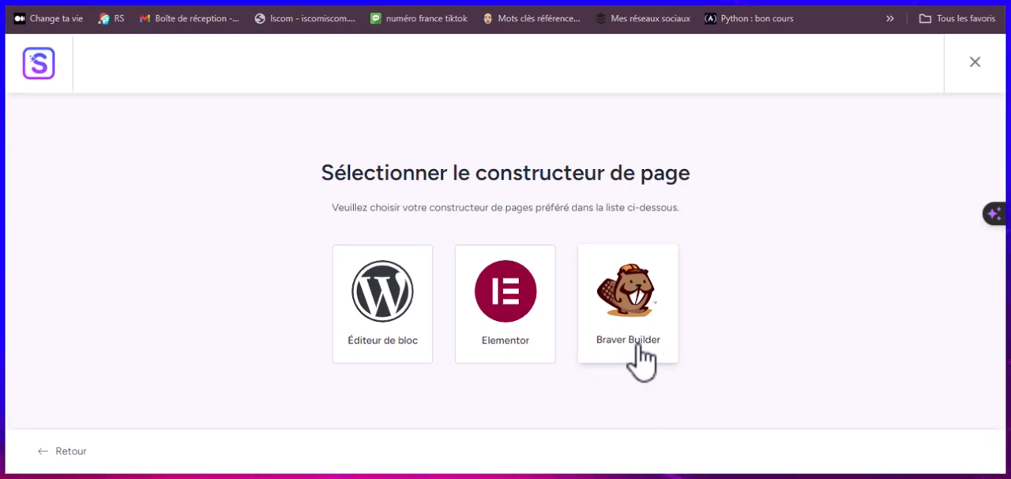
click(528, 373)
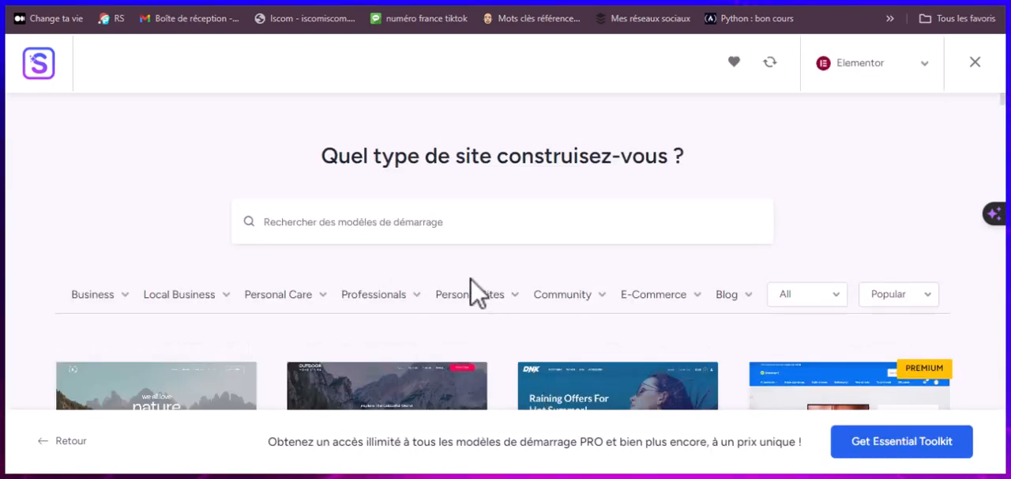
Step: Examine the Elementor starter templates, telling free from premium designs, and the Business and Personal Care category lists
scroll(474, 292, down, 6)
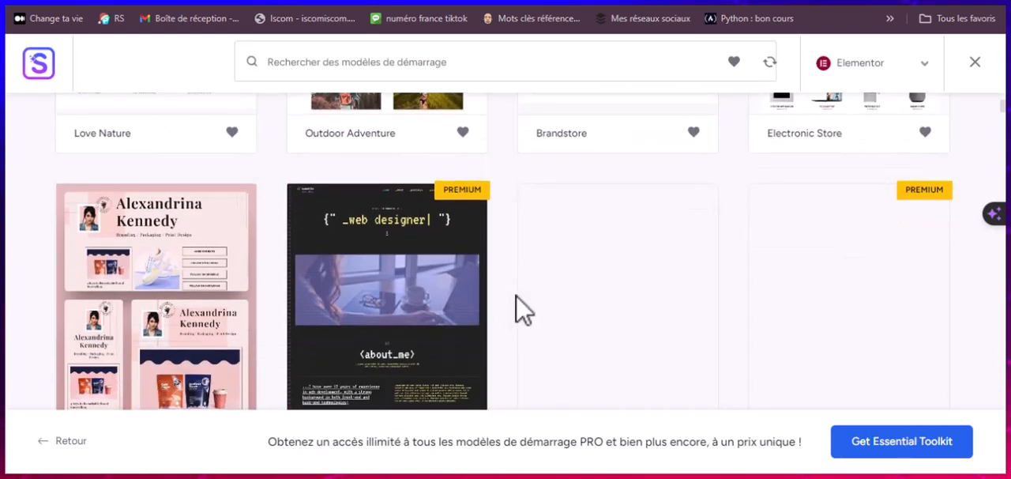
scroll(524, 311, down, 2)
scroll(518, 311, up, 5)
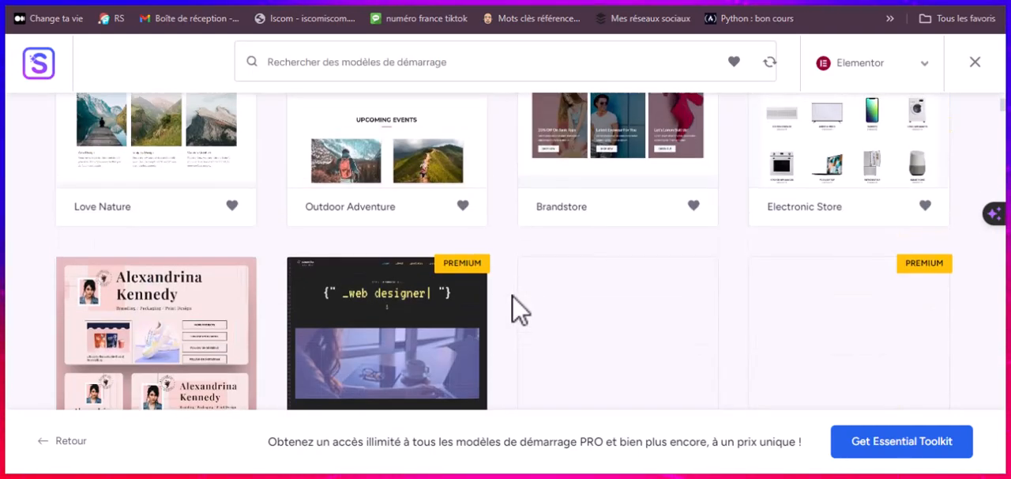
scroll(518, 311, down, 8)
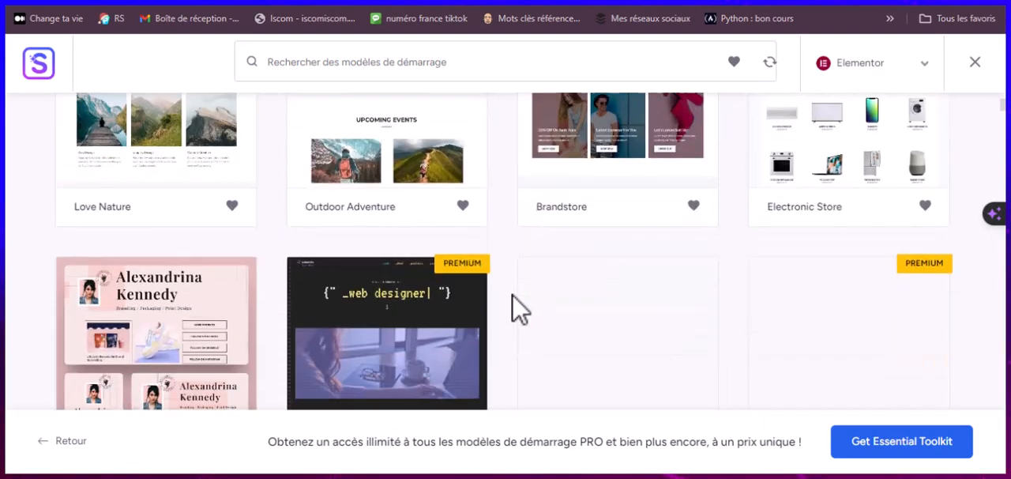
scroll(517, 308, down, 12)
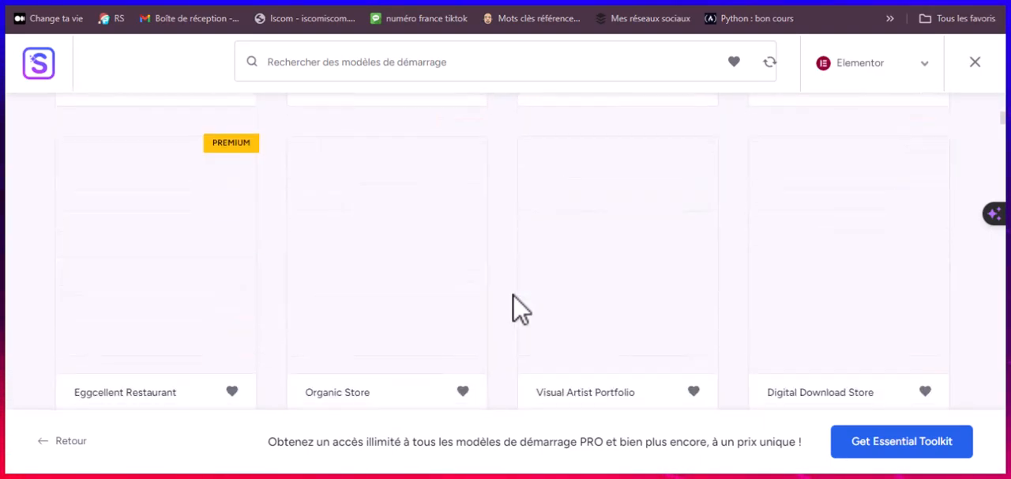
scroll(517, 308, down, 15)
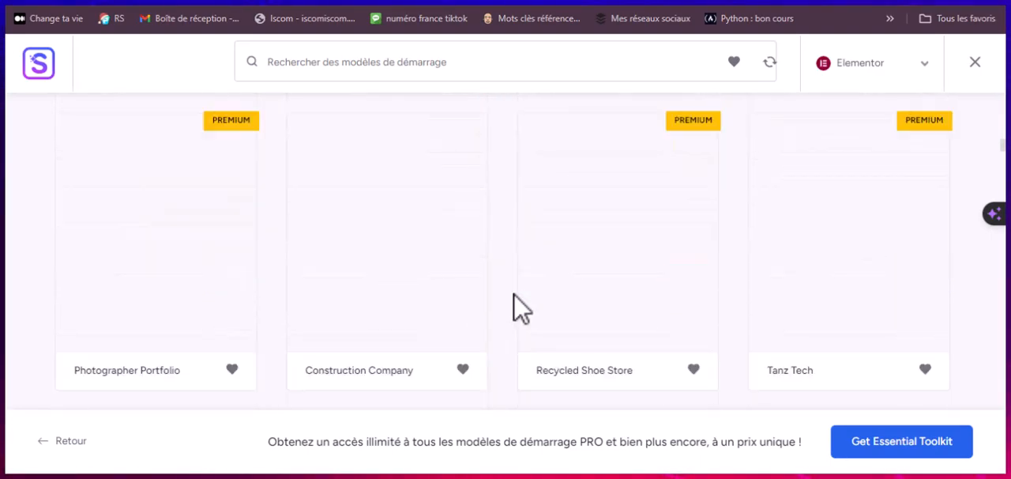
scroll(517, 308, down, 15)
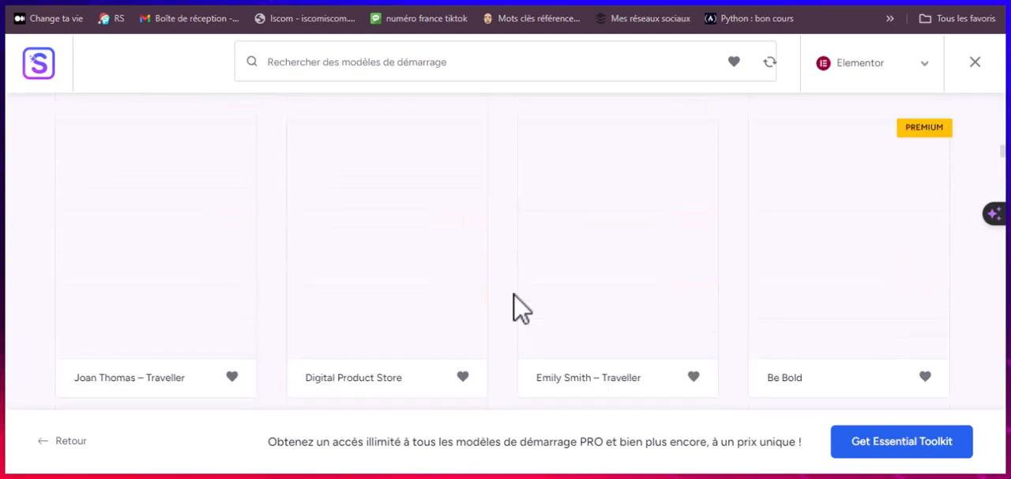
scroll(517, 308, up, 15)
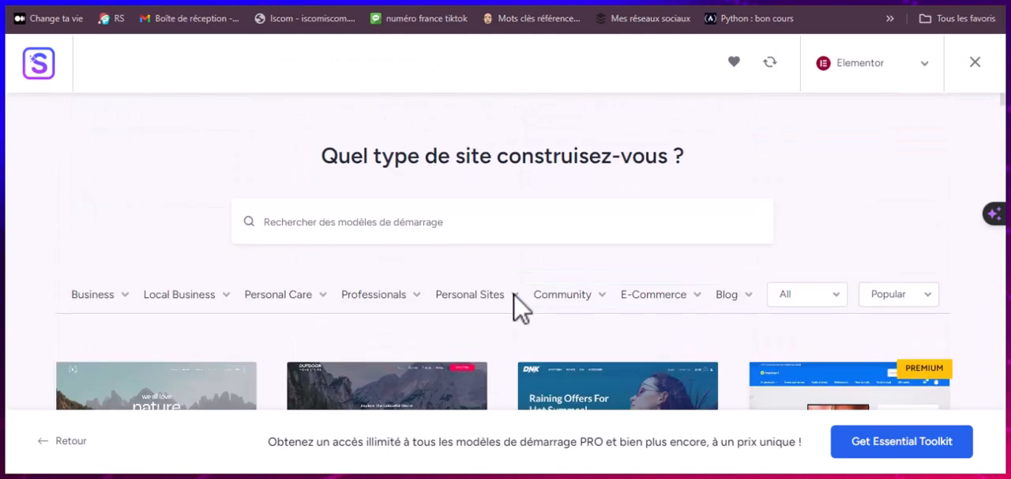
scroll(514, 305, down, 2)
mouse_move(518, 309)
scroll(518, 310, down, 3)
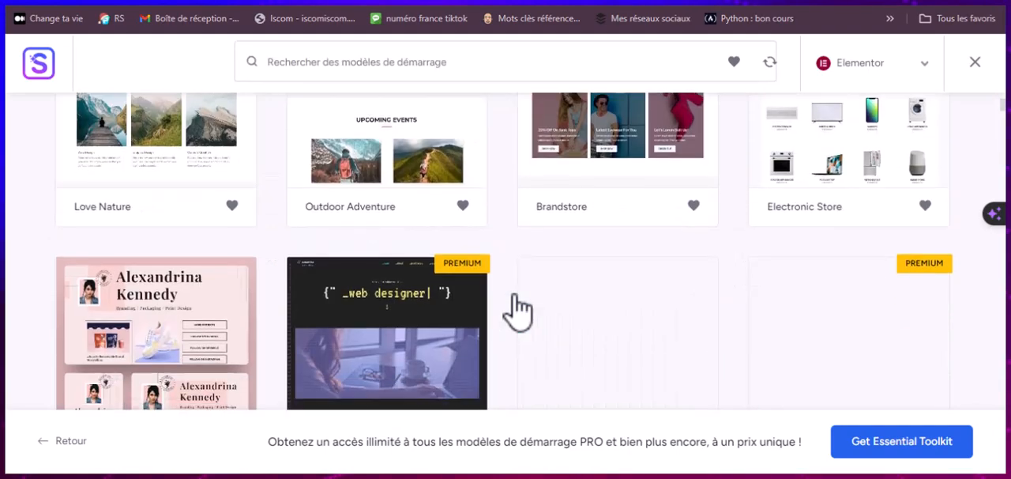
scroll(516, 308, up, 3)
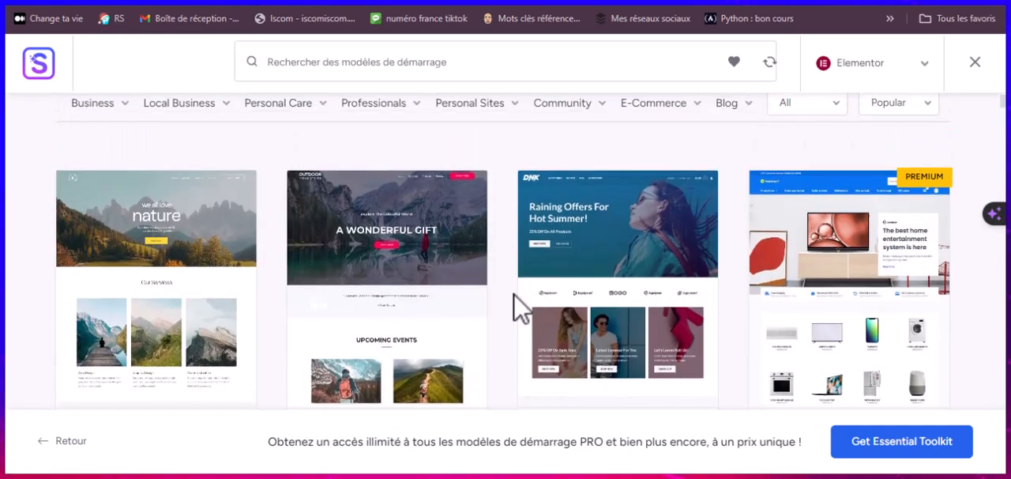
scroll(514, 305, down, 1)
scroll(501, 245, up, 3)
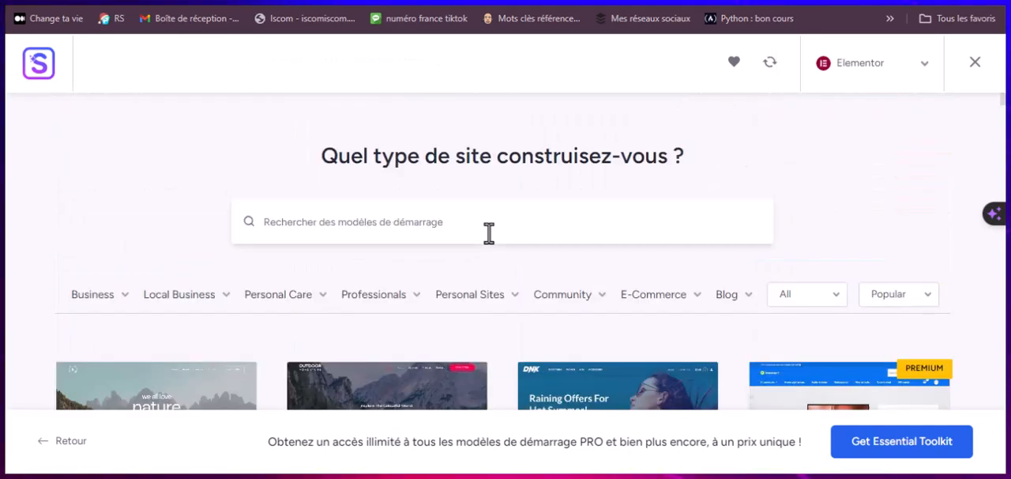
mouse_move(101, 300)
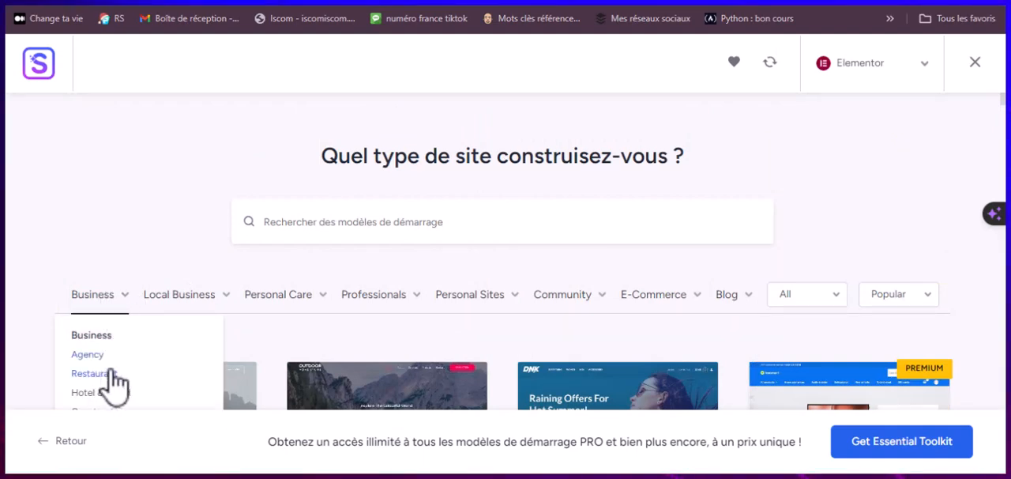
scroll(110, 373, down, 1)
mouse_move(309, 235)
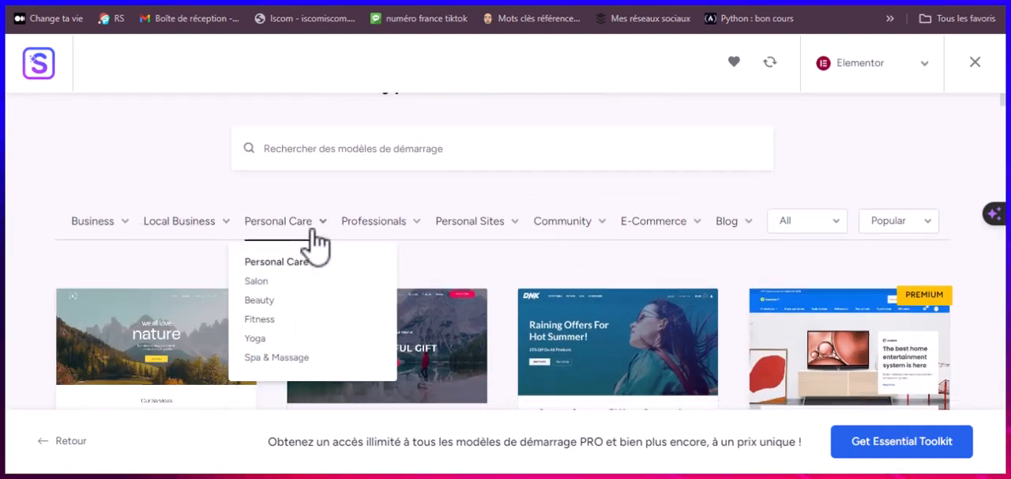
Step: Search the starter templates for "Organic Store" and select the Organic Store template
click(334, 140)
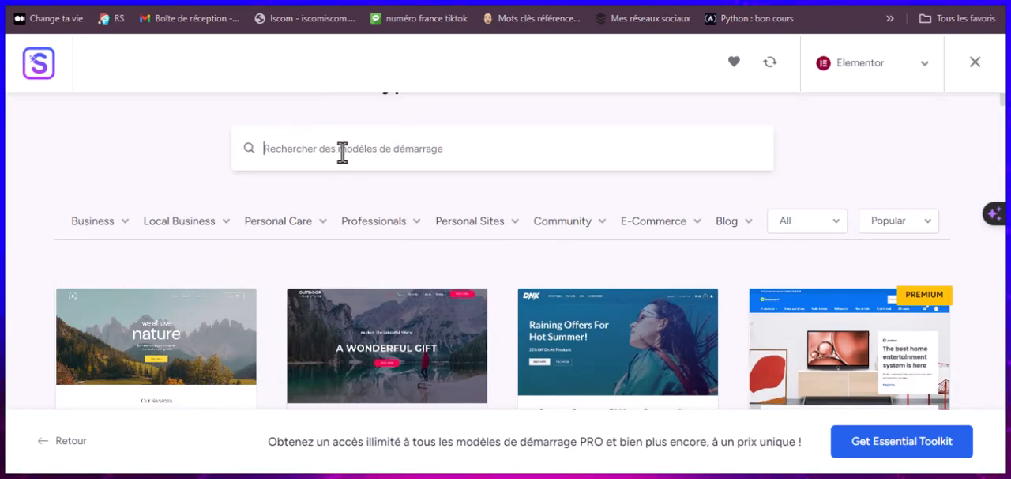
text(Organic Store)
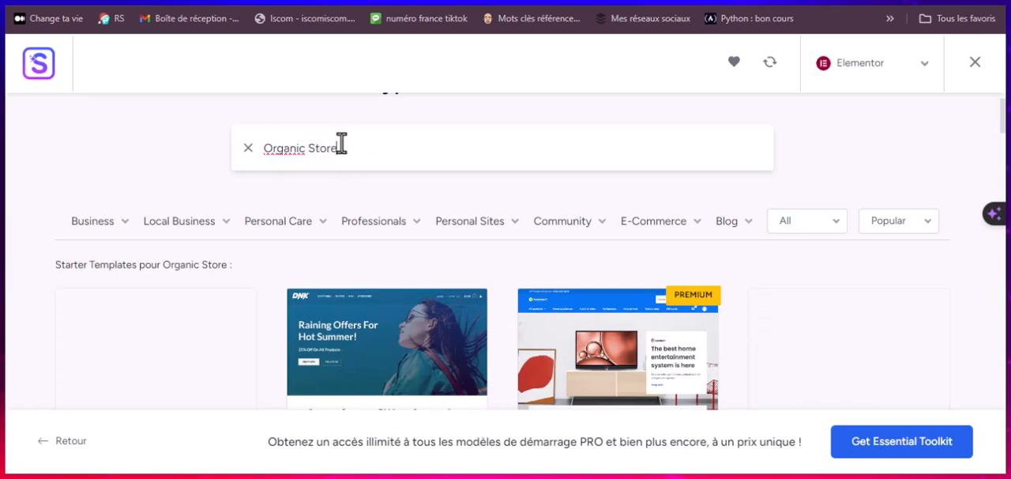
scroll(273, 198, down, 3)
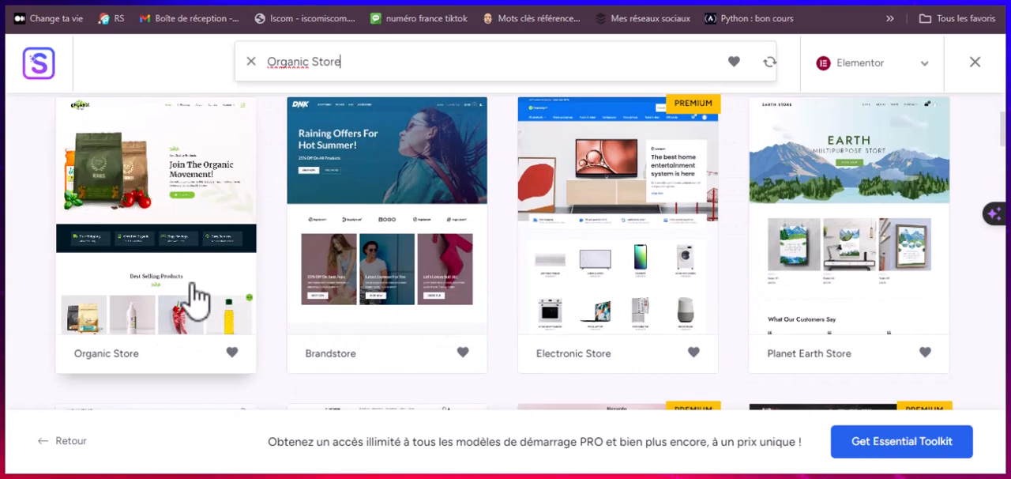
click(174, 289)
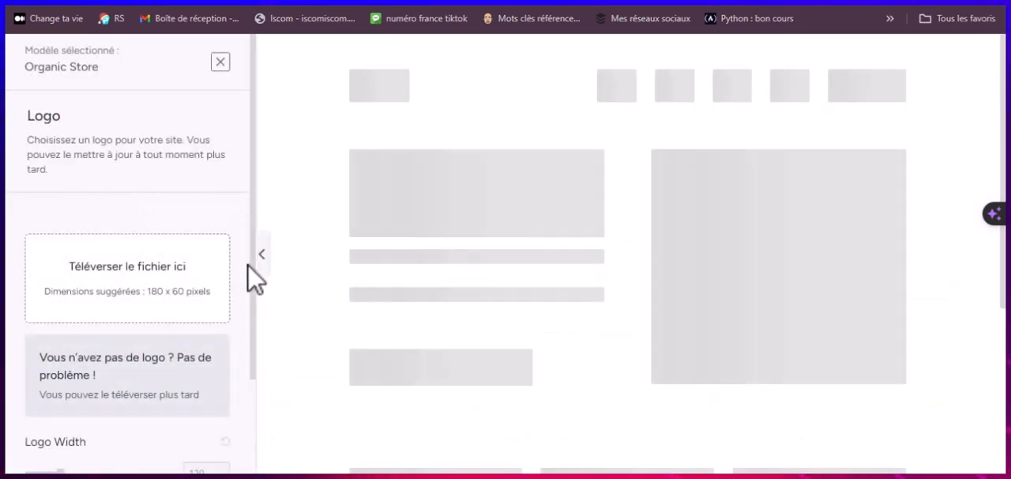
Step: Examine the Organic Store preview from header to footer and the wizard's logo upload and width options
scroll(487, 269, down, 12)
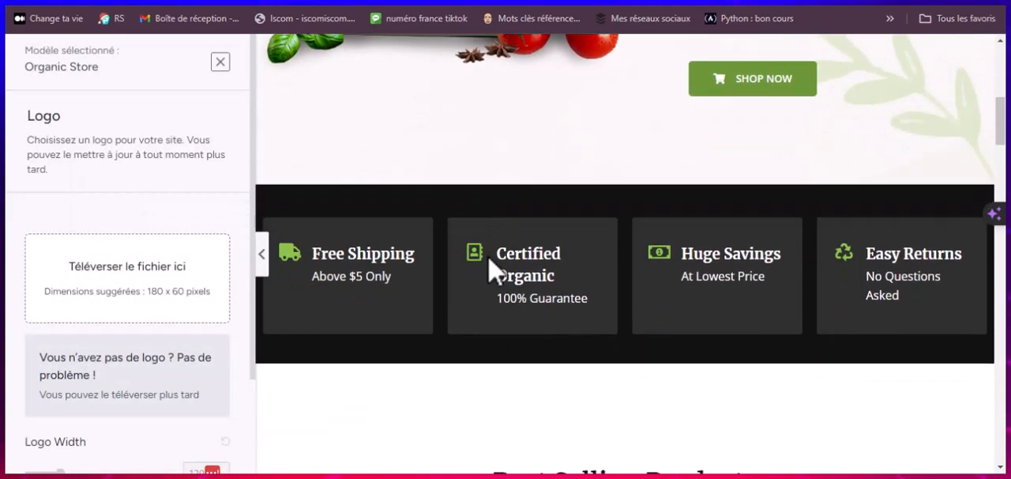
scroll(488, 271, down, 12)
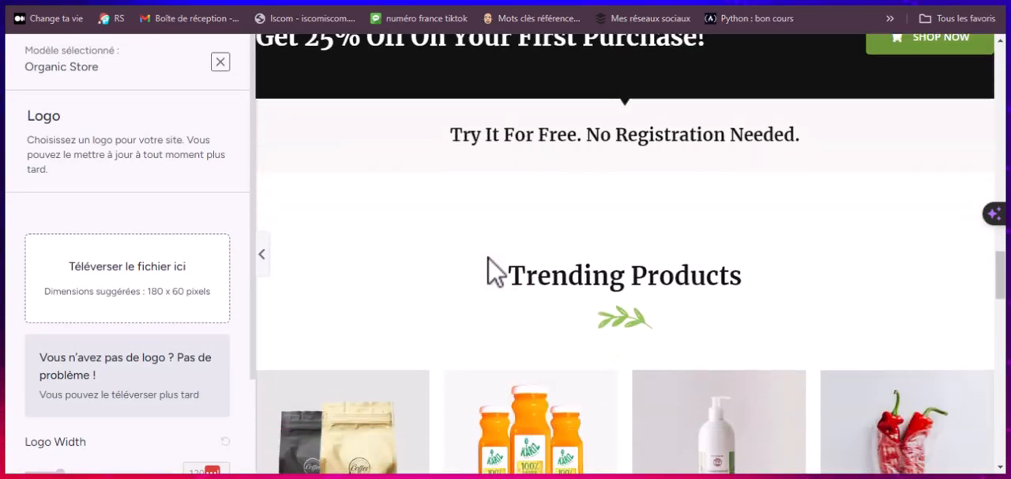
scroll(487, 271, down, 3)
scroll(166, 311, down, 2)
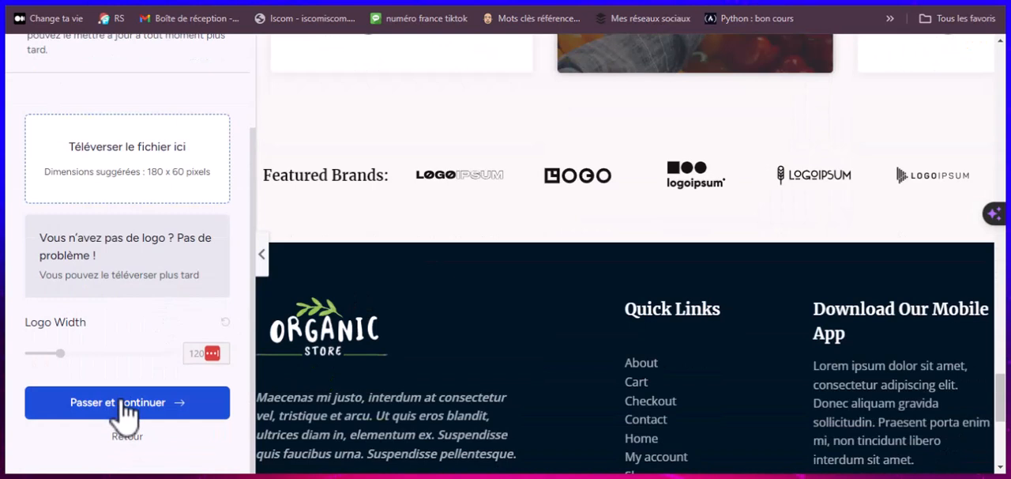
scroll(129, 371, up, 3)
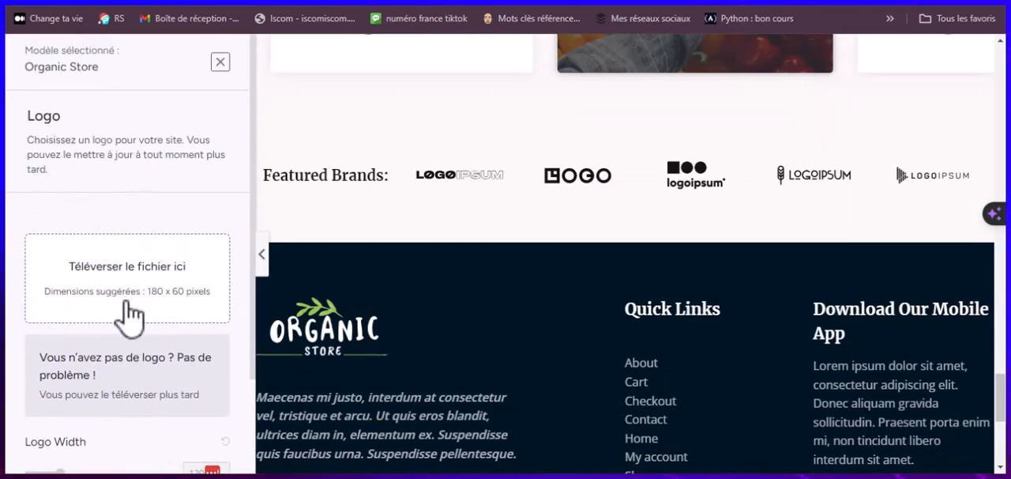
scroll(131, 316, down, 2)
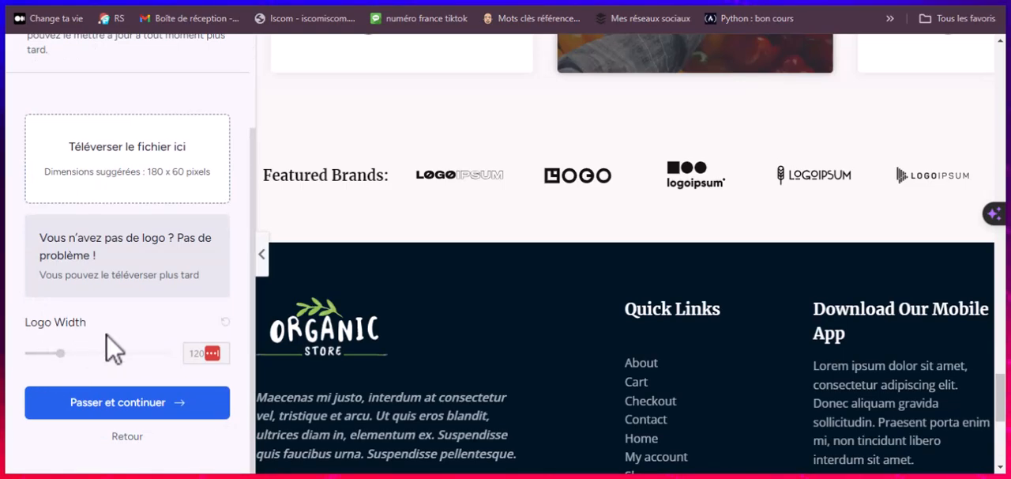
scroll(115, 348, up, 2)
scroll(324, 260, up, 10)
scroll(324, 247, up, 15)
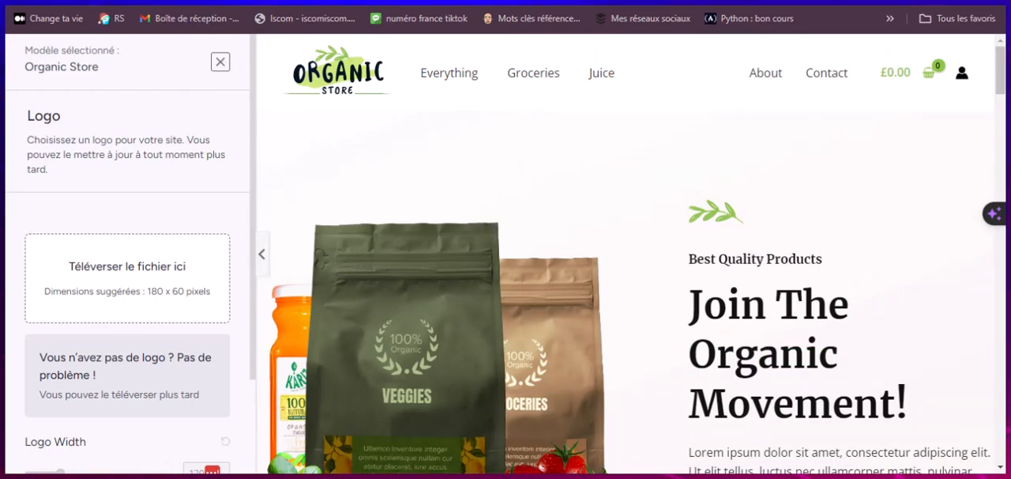
Step: Switch to Canva and enter "Logo" in the design template search
click(206, 2)
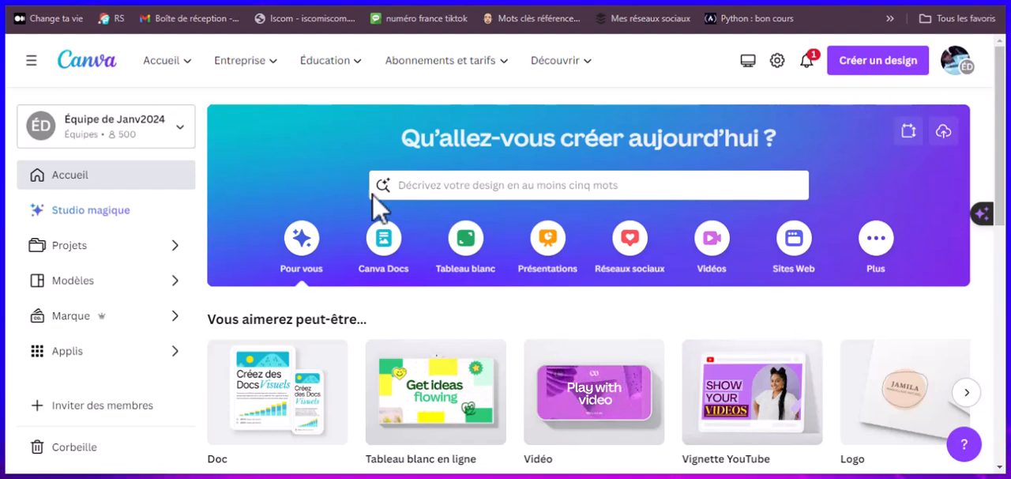
click(448, 188)
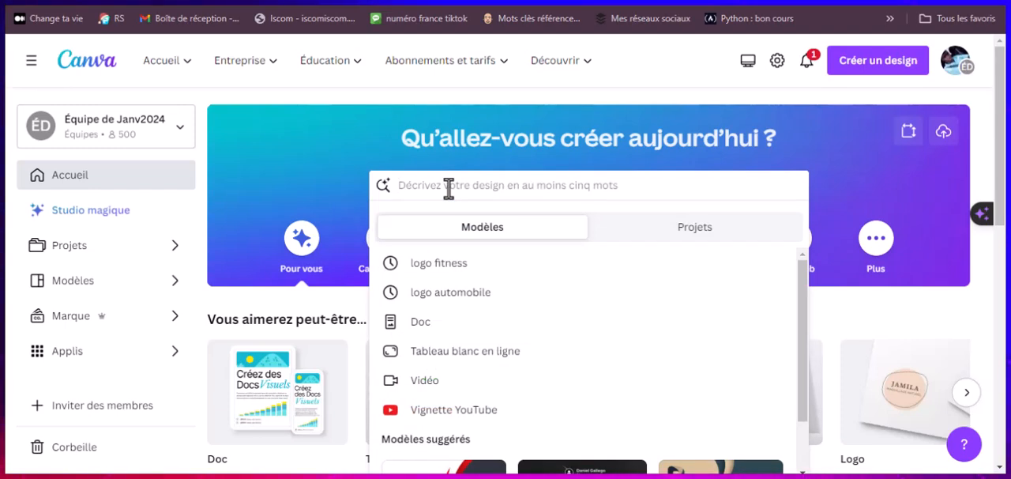
text(Logo)
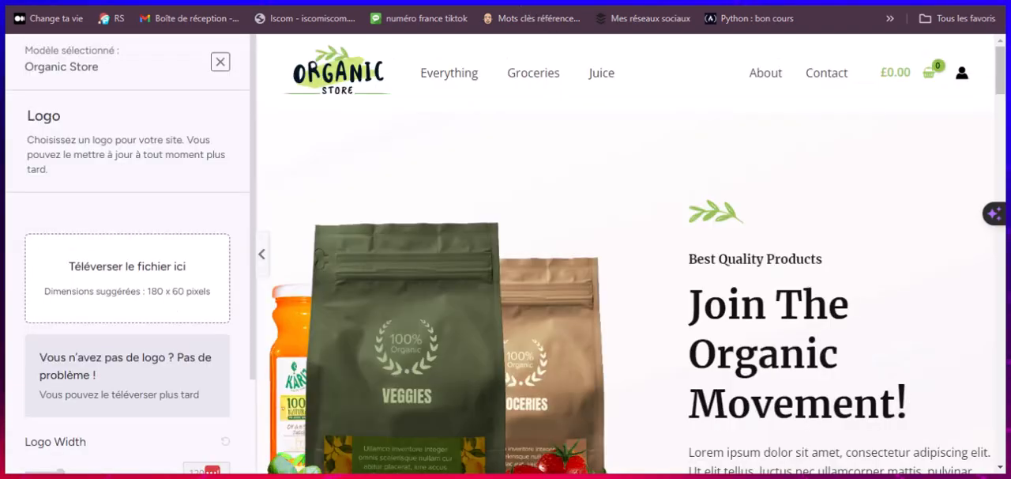
Step: Check the products in the Organic Store preview and search Canva's templates for "logos de beauté"
scroll(519, 203, down, 10)
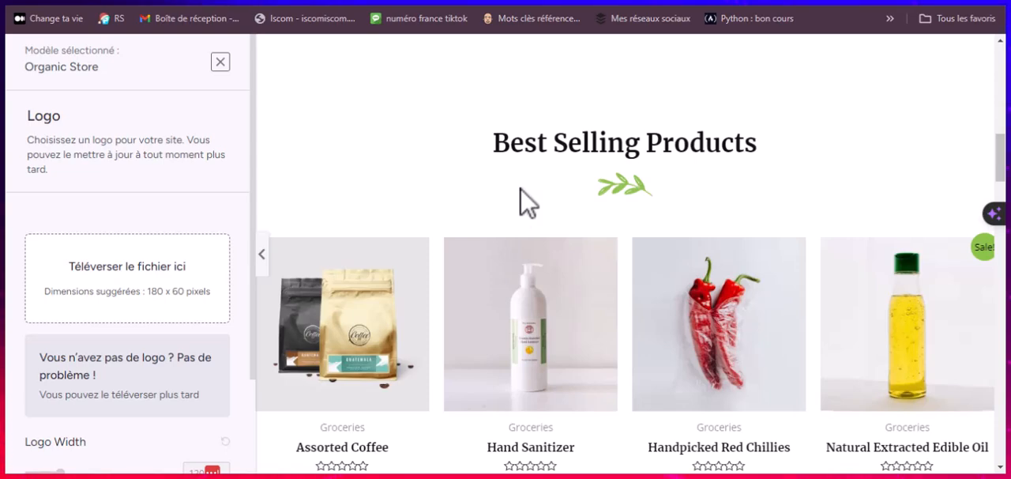
scroll(519, 203, down, 9)
scroll(522, 203, down, 10)
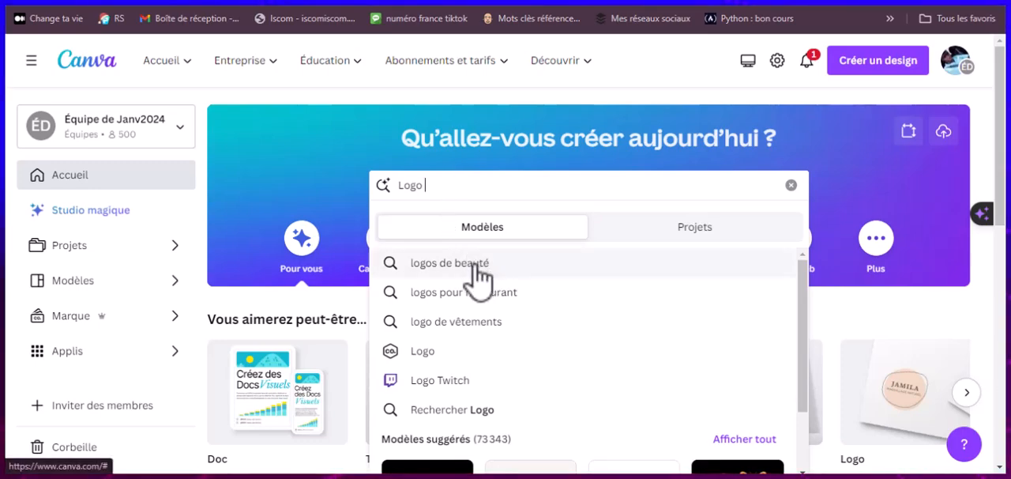
key(Return)
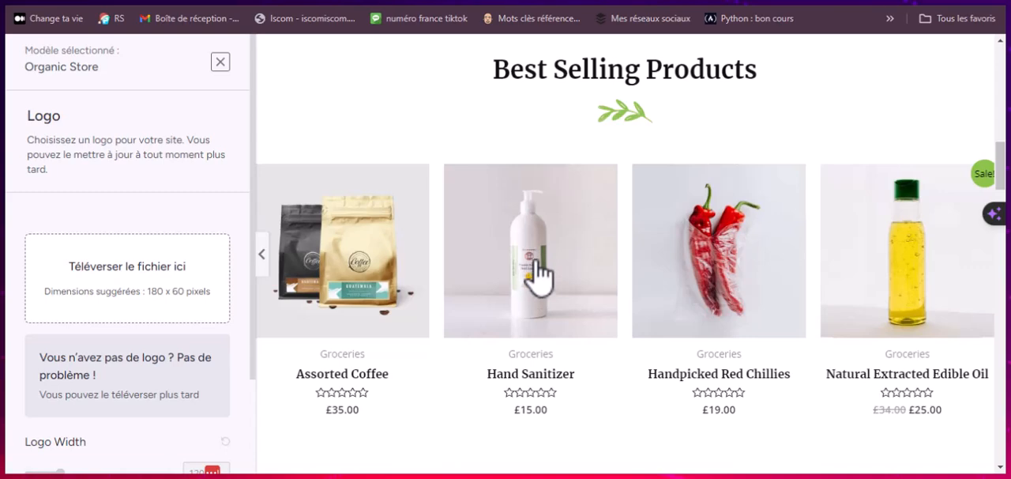
scroll(542, 285, down, 8)
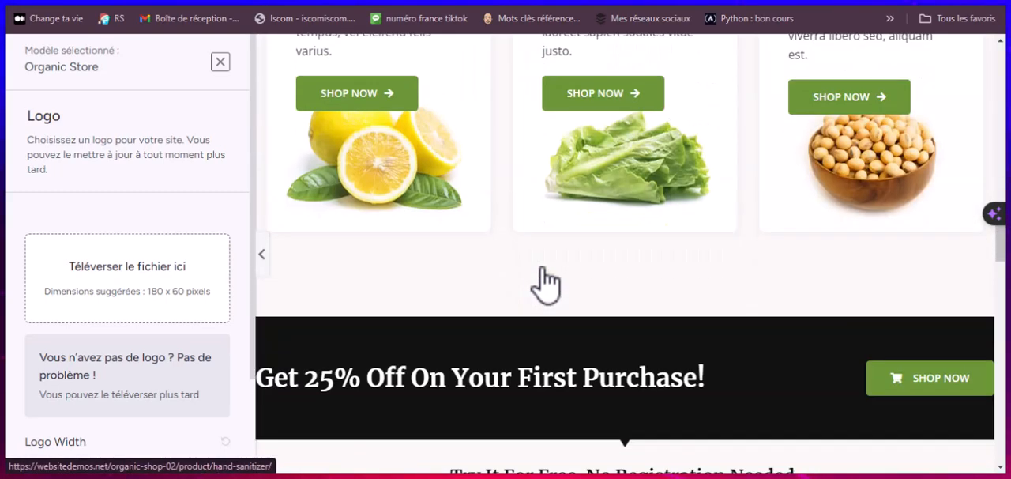
scroll(543, 285, up, 5)
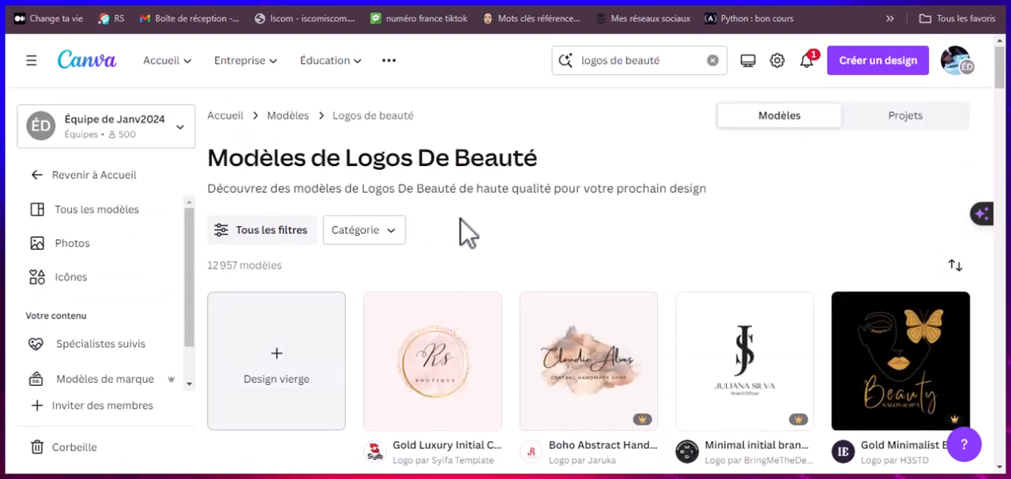
Step: Examine the beauty logo templates for a free design that suits an organic shop
scroll(468, 233, down, 5)
scroll(506, 235, down, 5)
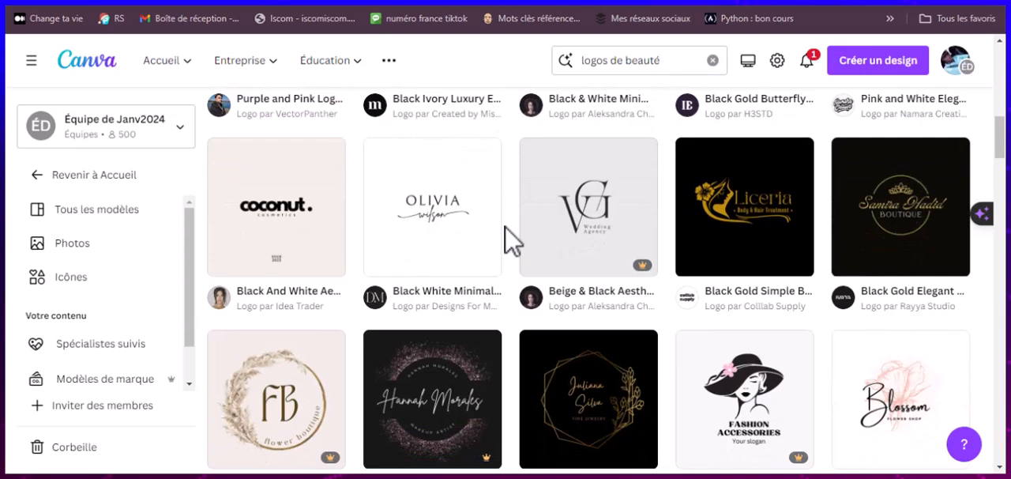
scroll(505, 227, down, 4)
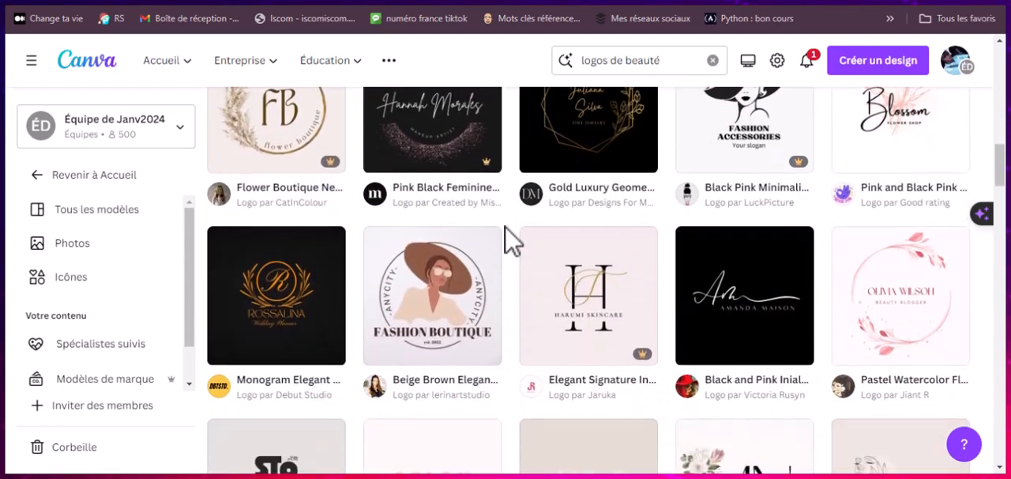
scroll(512, 242, down, 6)
scroll(512, 239, down, 2)
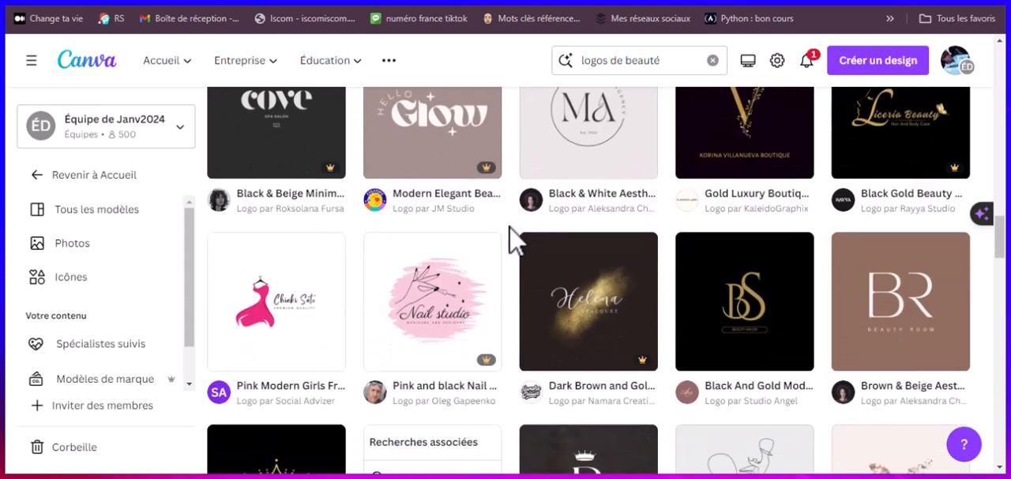
scroll(515, 239, down, 2)
scroll(515, 241, down, 1)
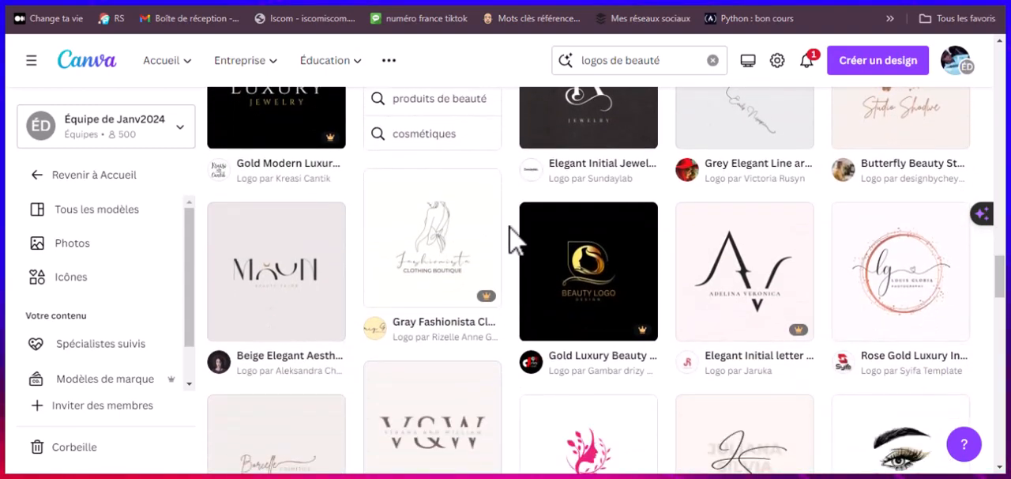
scroll(510, 238, down, 3)
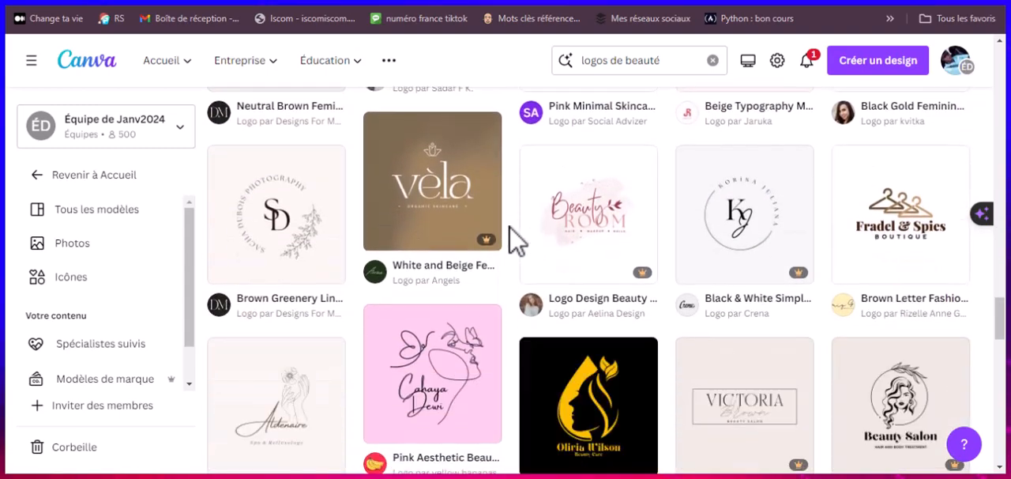
scroll(510, 237, down, 1)
scroll(510, 237, down, 5)
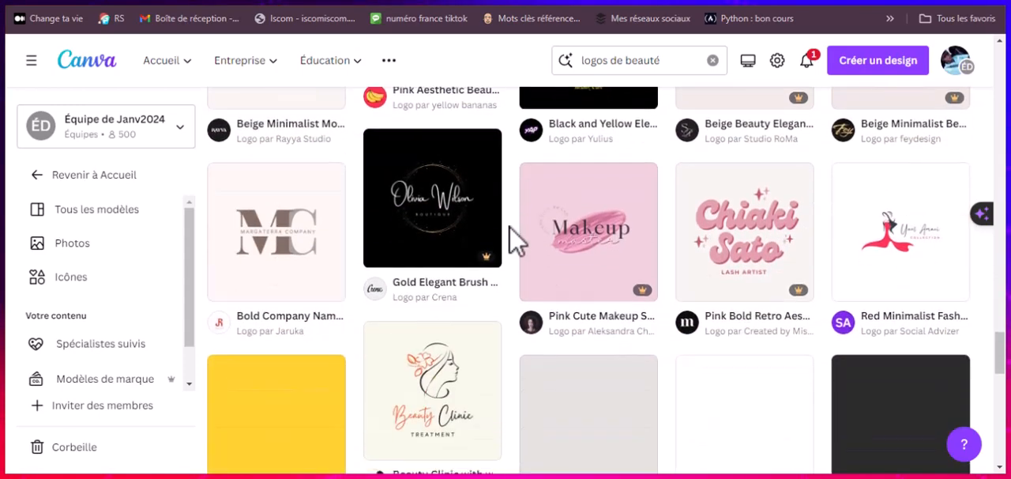
scroll(514, 239, down, 2)
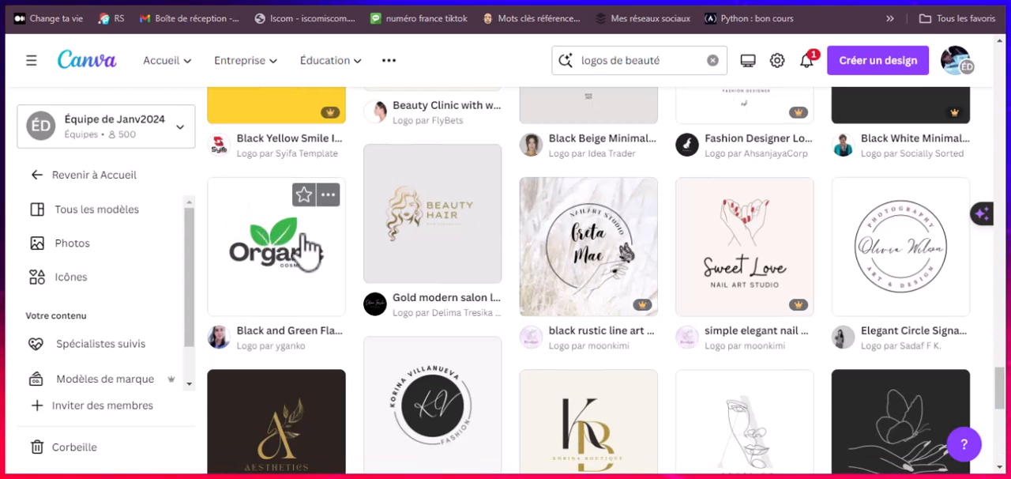
scroll(330, 265, down, 1)
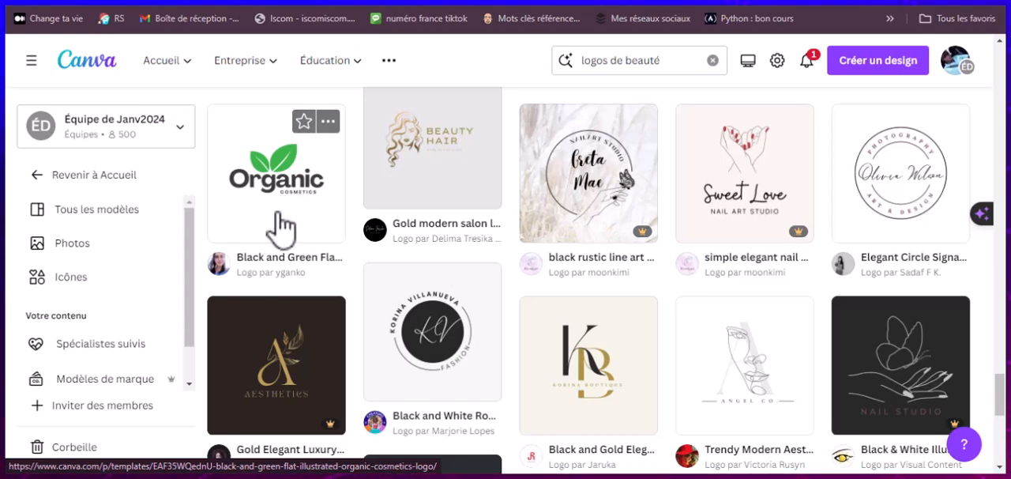
Step: Open the details of the Black and Green Flat Illustrated Organic Cosmetics Logo template
scroll(276, 229, up, 2)
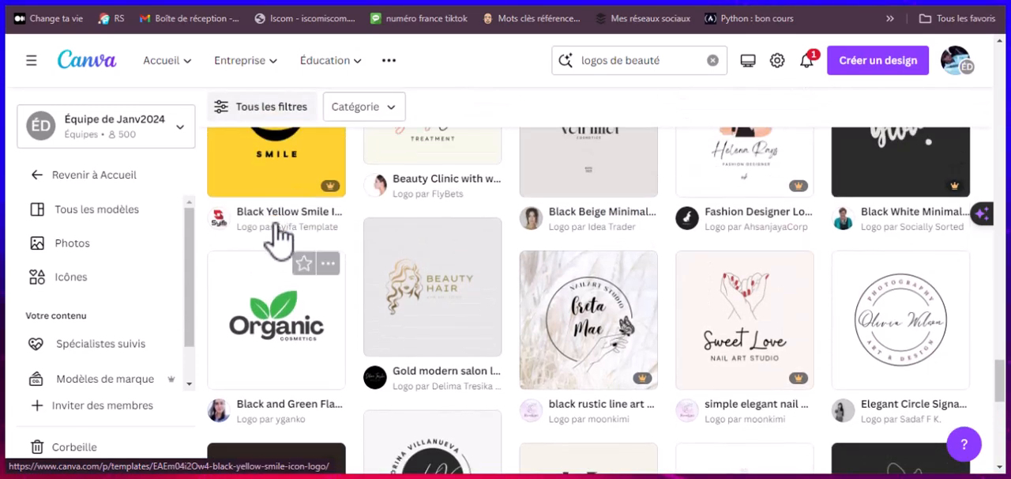
scroll(265, 301, up, 1)
click(265, 300)
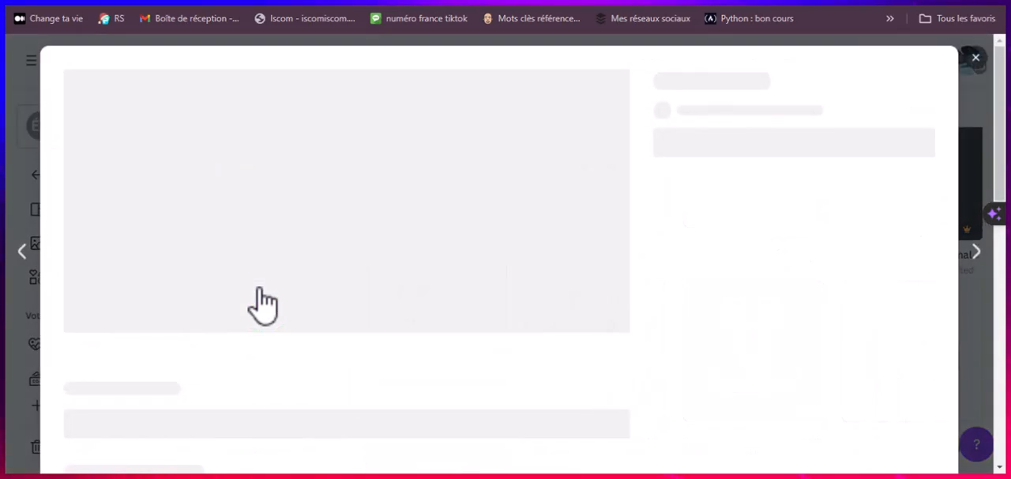
scroll(395, 249, down, 3)
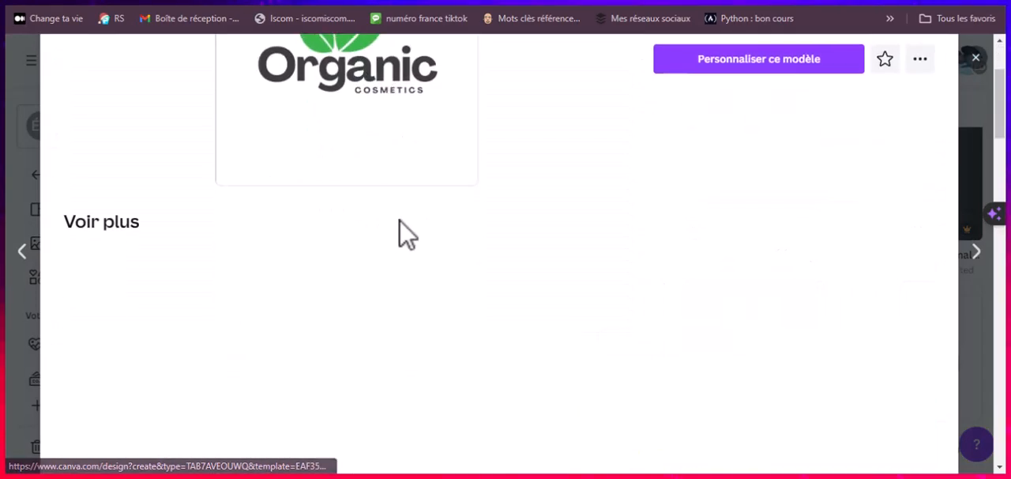
scroll(409, 232, up, 2)
scroll(406, 232, down, 2)
scroll(407, 229, down, 2)
scroll(407, 229, up, 4)
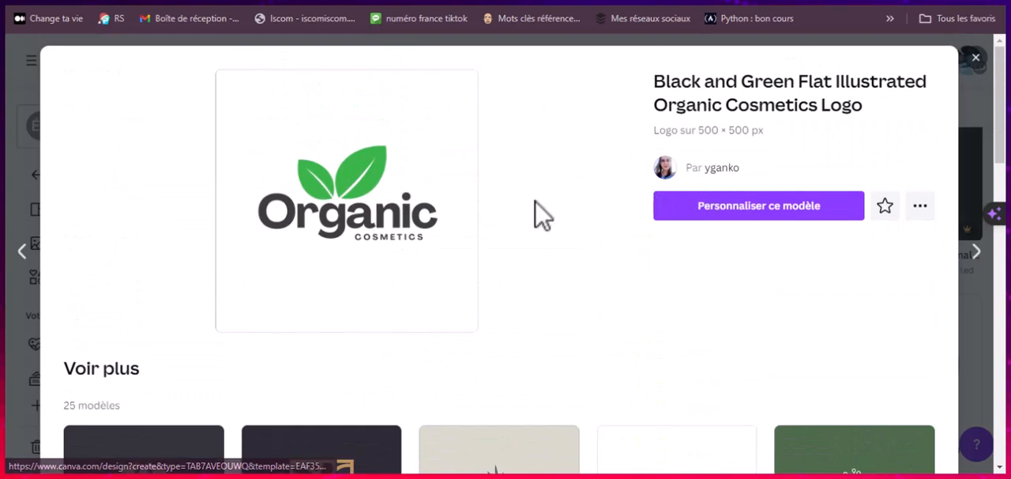
Step: Compare the similar organic logos and open the Black and Green Flat Illustrated Organic Cosmetics Logo for customization
scroll(350, 259, down, 3)
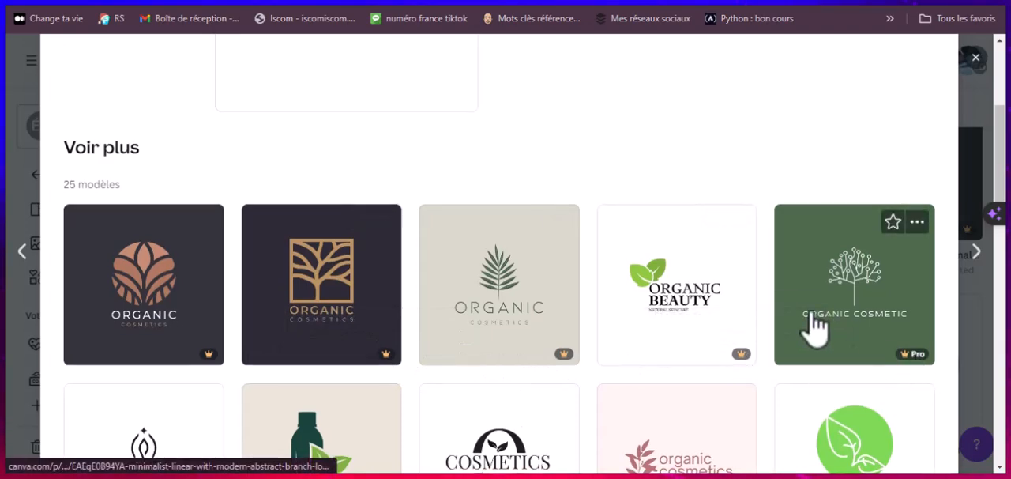
scroll(775, 318, down, 3)
scroll(277, 253, down, 2)
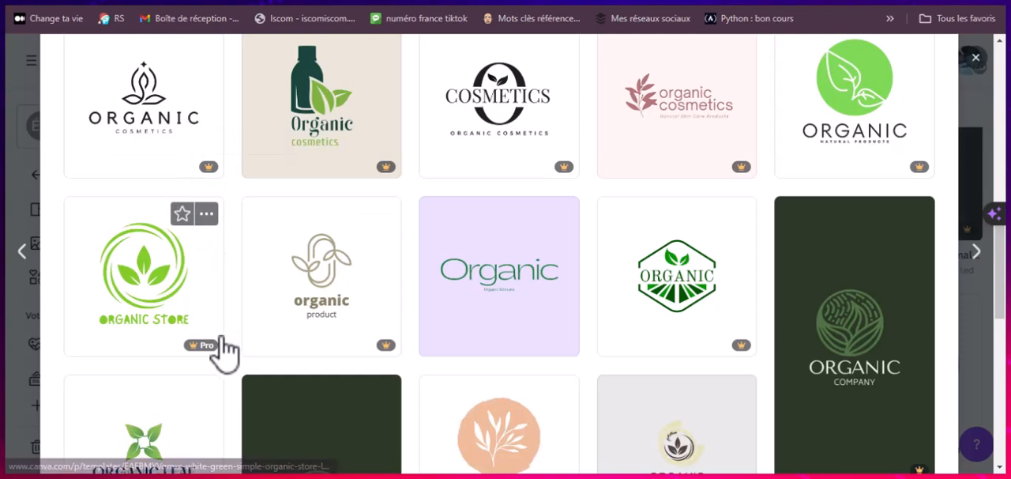
scroll(614, 293, up, 5)
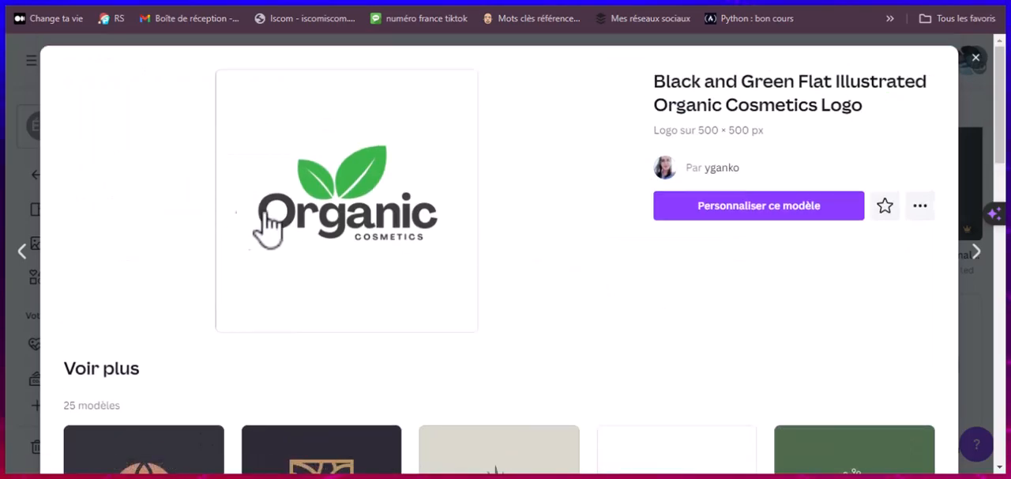
click(691, 207)
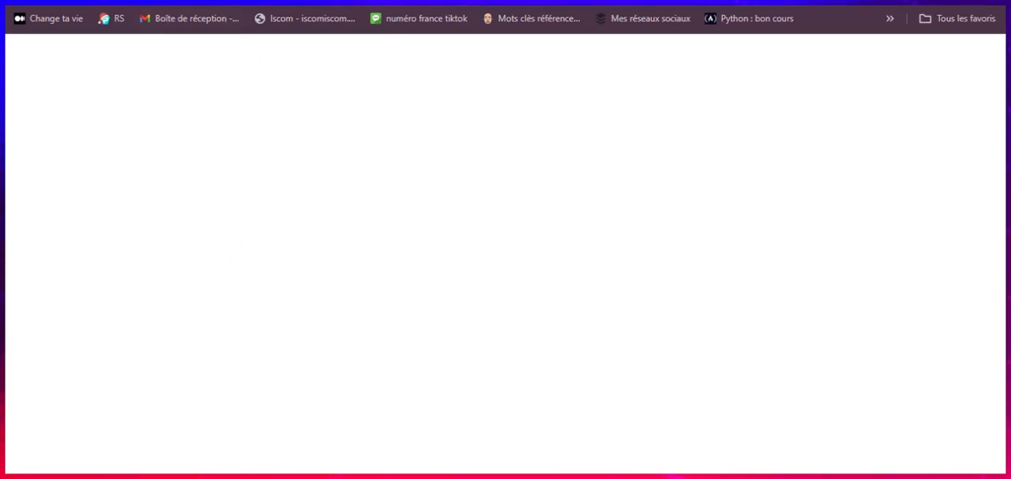
key(ctrl+shift+Tab)
click(716, 211)
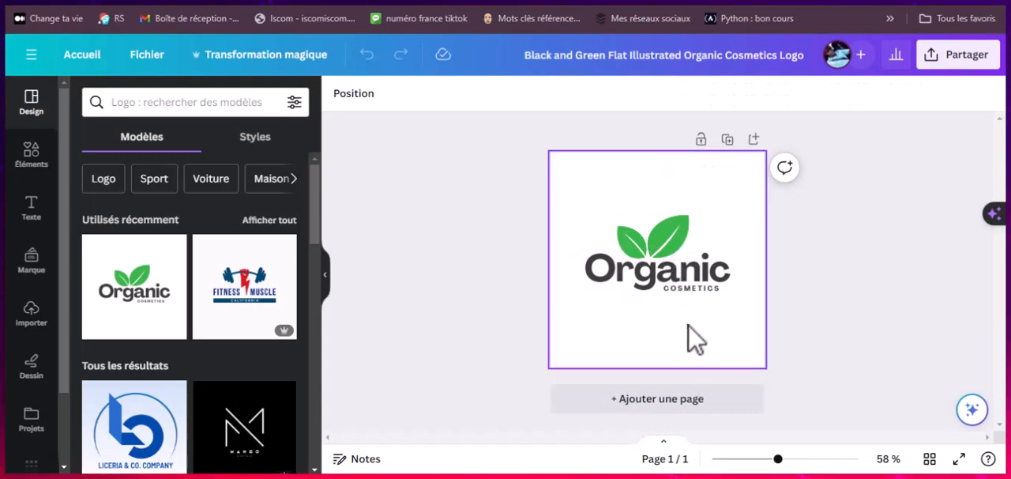
Step: Select the green leaf graphic and the Organic text in turn to examine the logo's editable parts
click(678, 242)
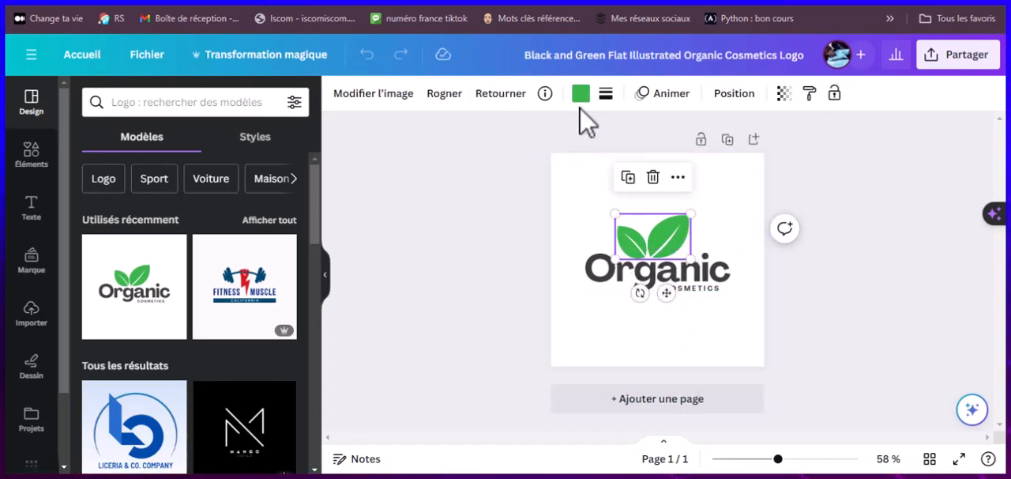
click(630, 291)
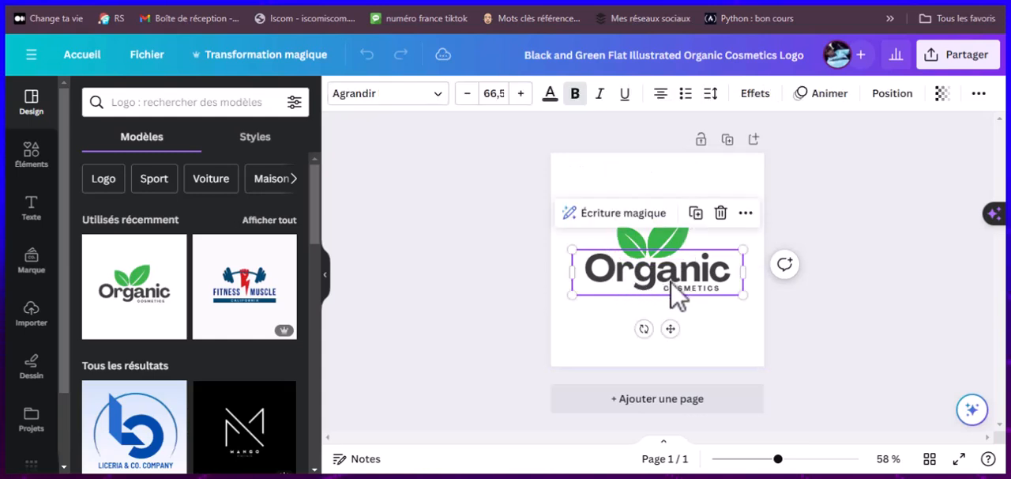
click(660, 249)
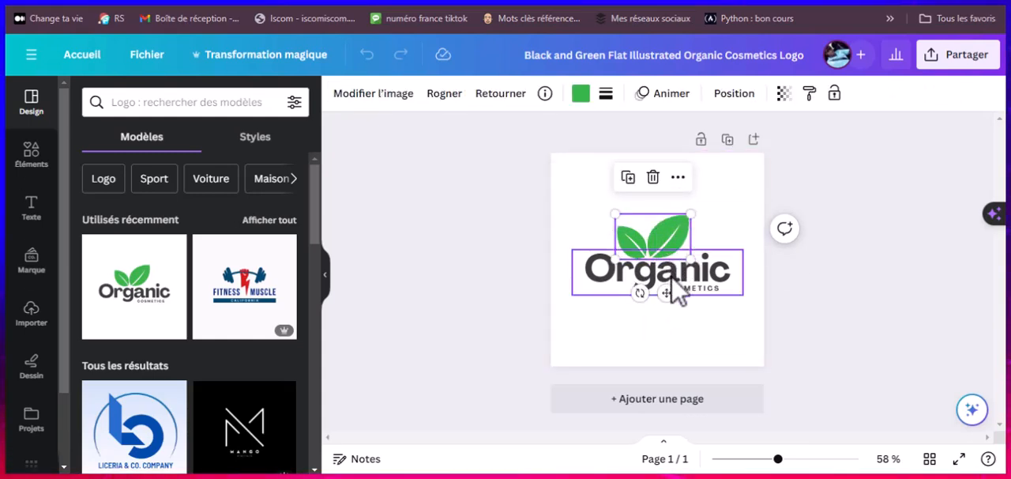
click(726, 280)
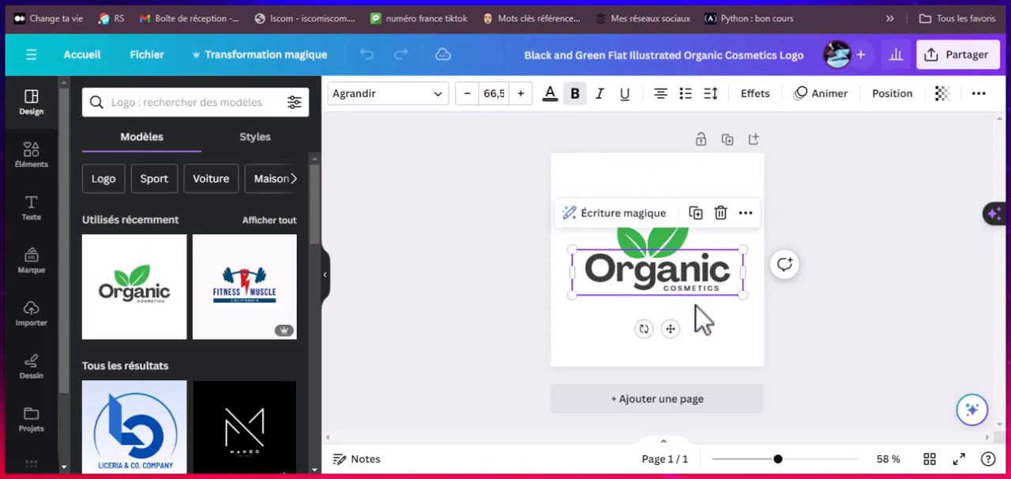
Step: Examine the design resources available for the logo, including elements, text, brand, uploads, drawing, projects, apps and photos
click(30, 158)
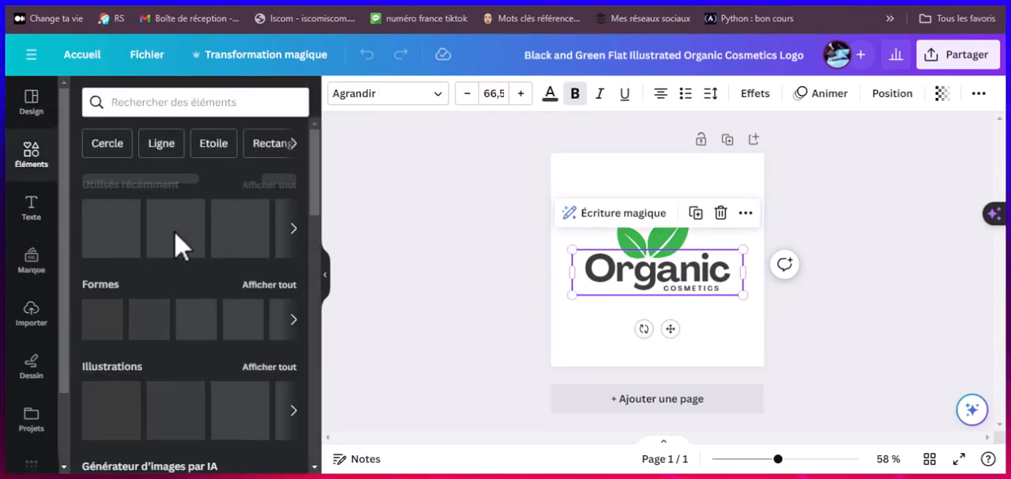
scroll(162, 300, down, 2)
scroll(162, 296, down, 3)
scroll(162, 293, up, 5)
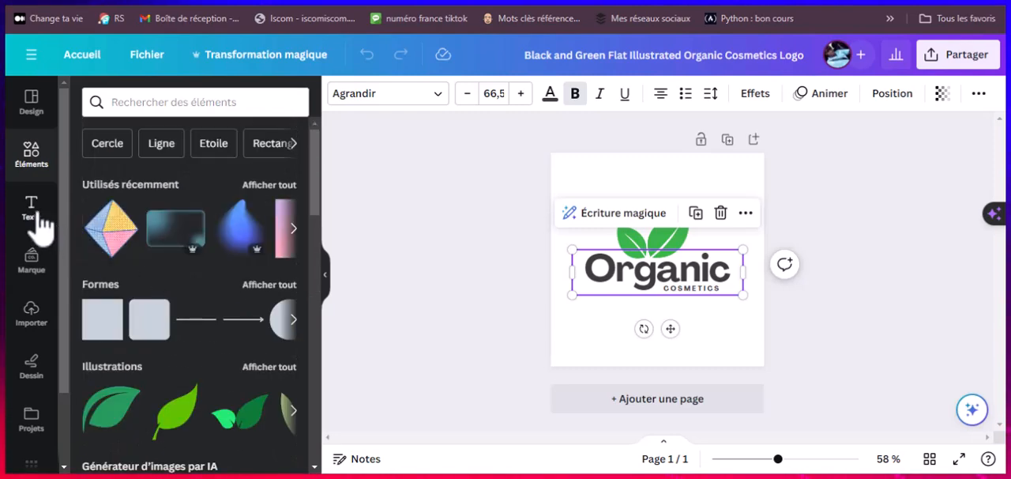
click(34, 209)
click(34, 273)
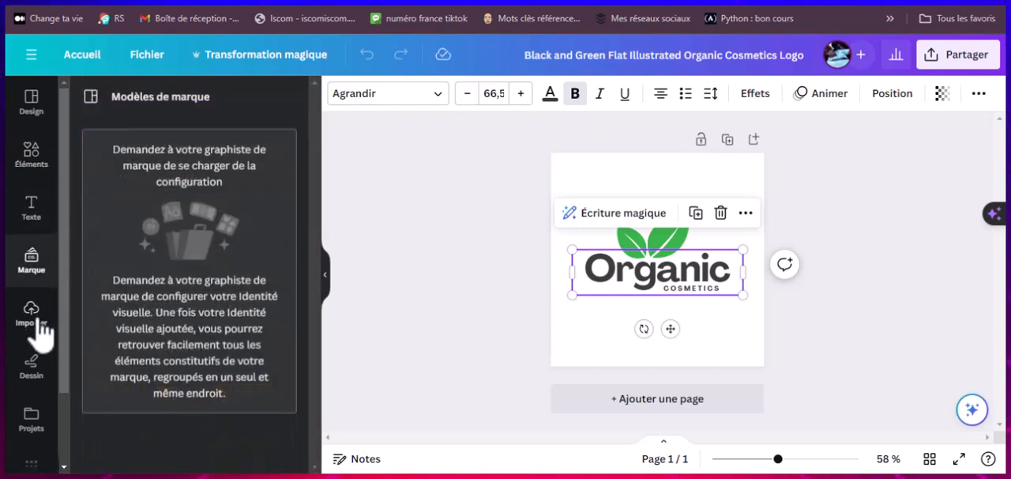
click(36, 324)
click(36, 371)
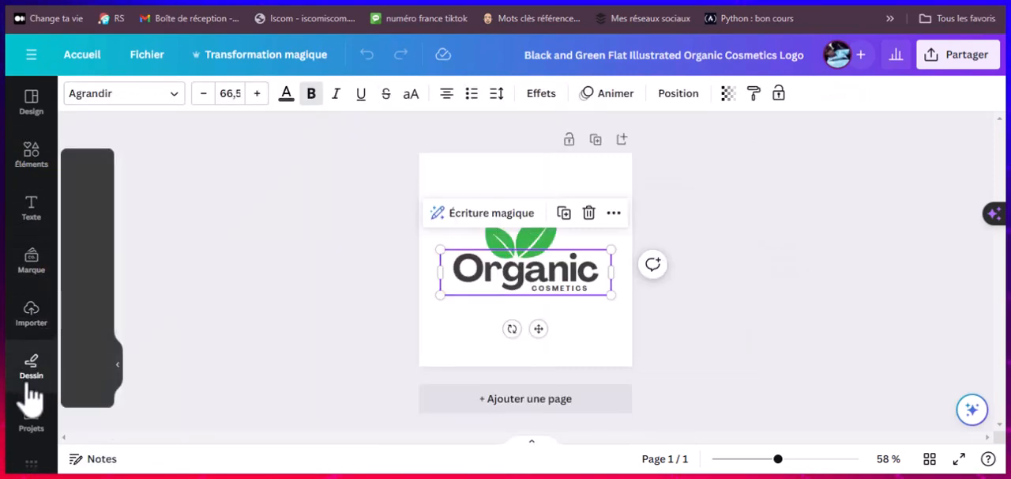
click(31, 422)
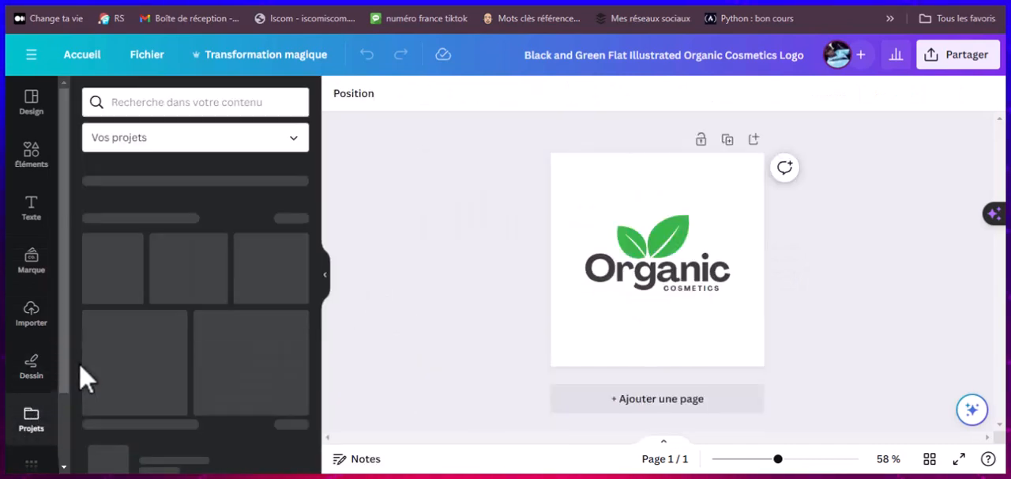
scroll(36, 419, down, 2)
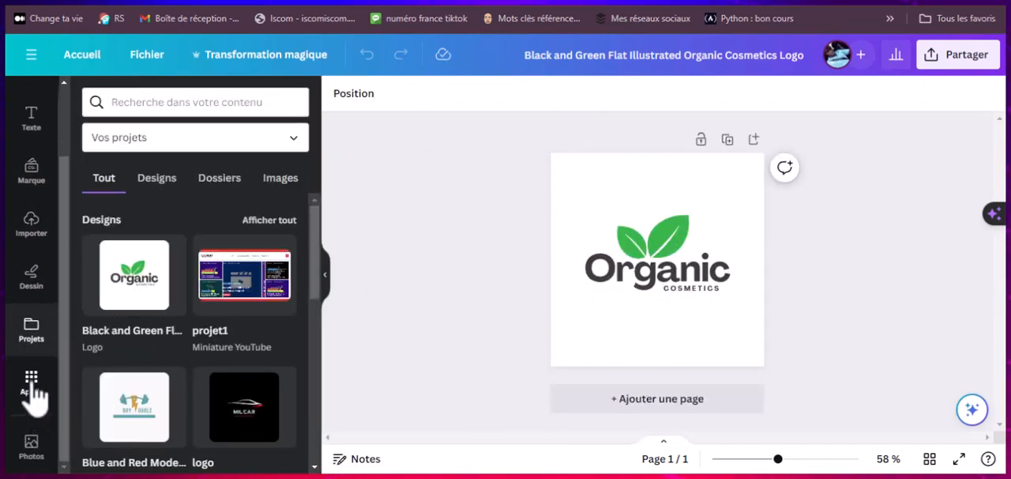
click(32, 385)
scroll(36, 332, up, 3)
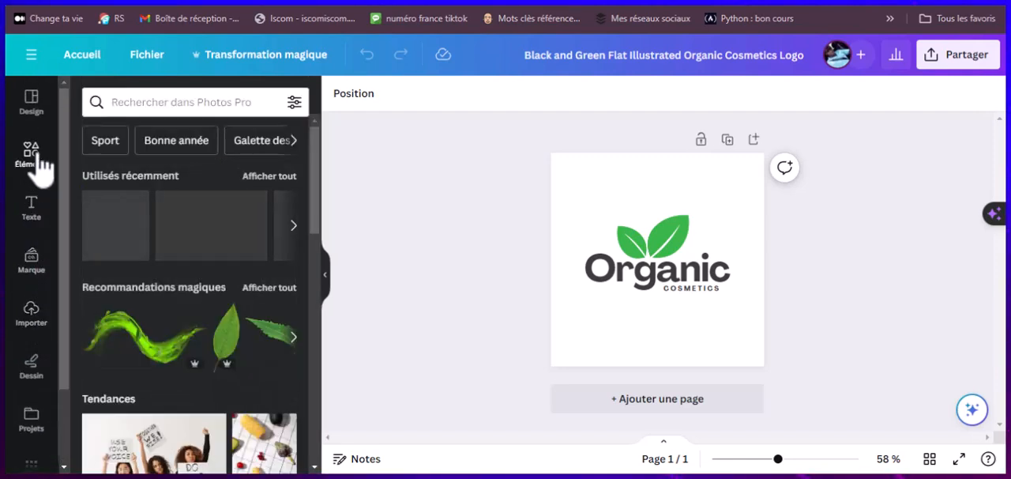
Step: Try to replace the logo's leaf graphic with the two-tone green leaf illustration from the elements library
click(33, 154)
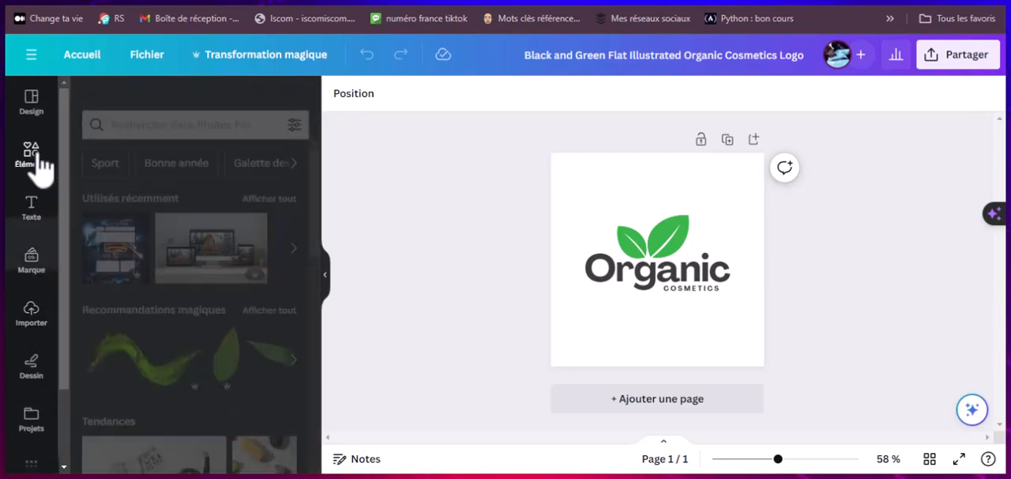
click(663, 249)
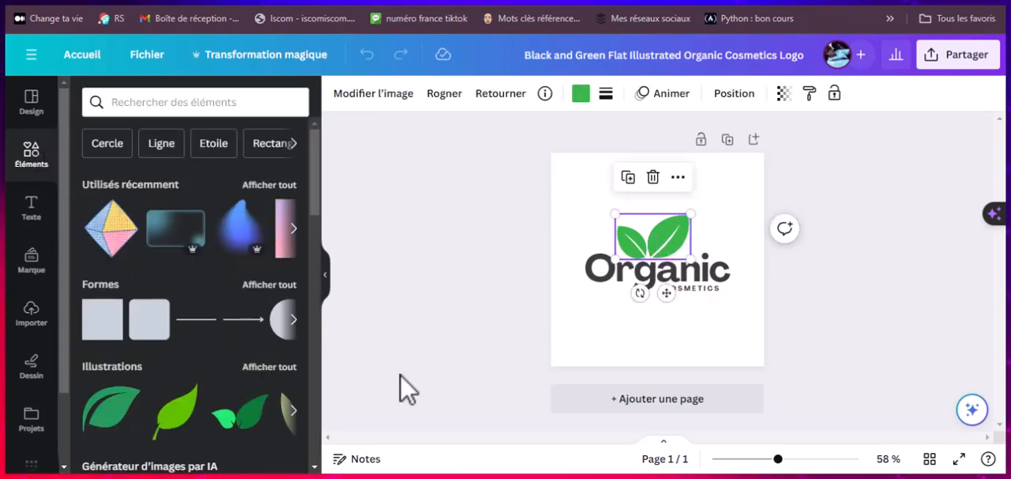
scroll(244, 417, down, 1)
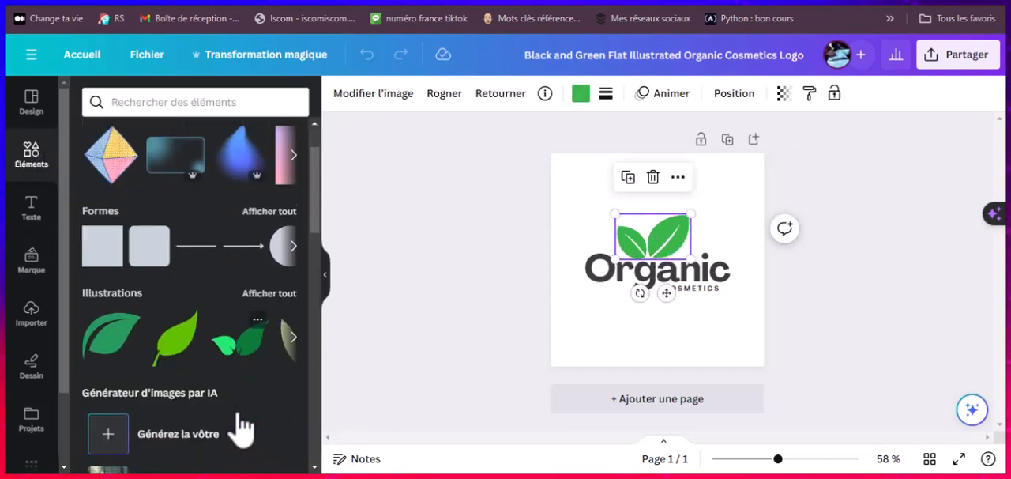
click(240, 352)
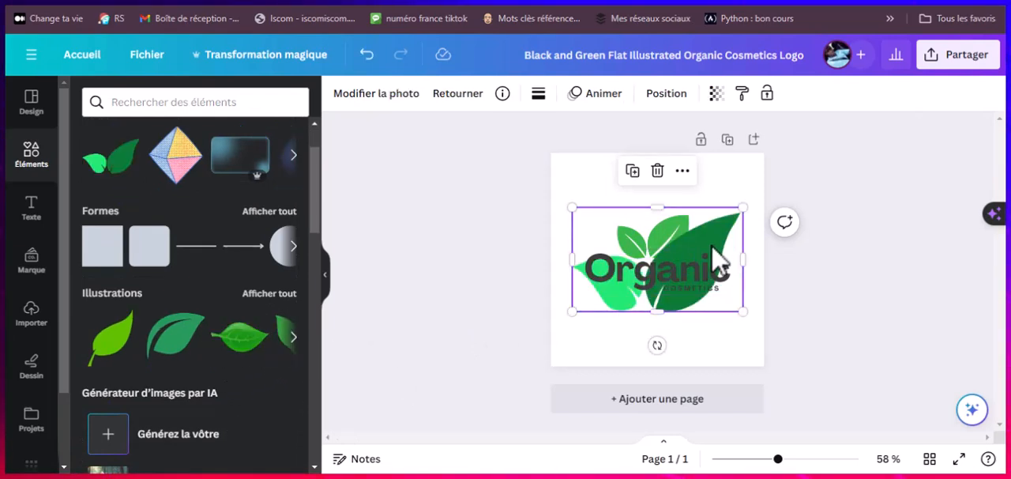
drag(716, 252, 701, 310)
click(670, 251)
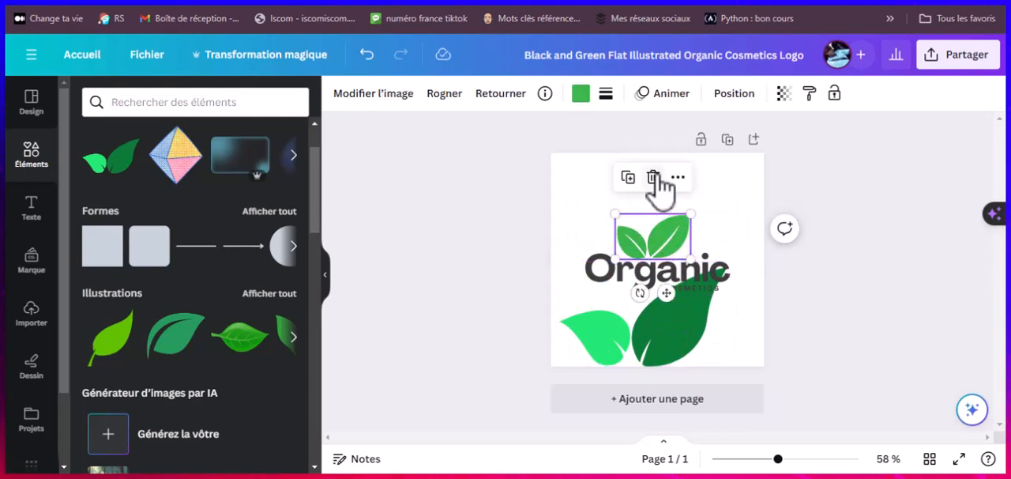
click(653, 179)
click(653, 350)
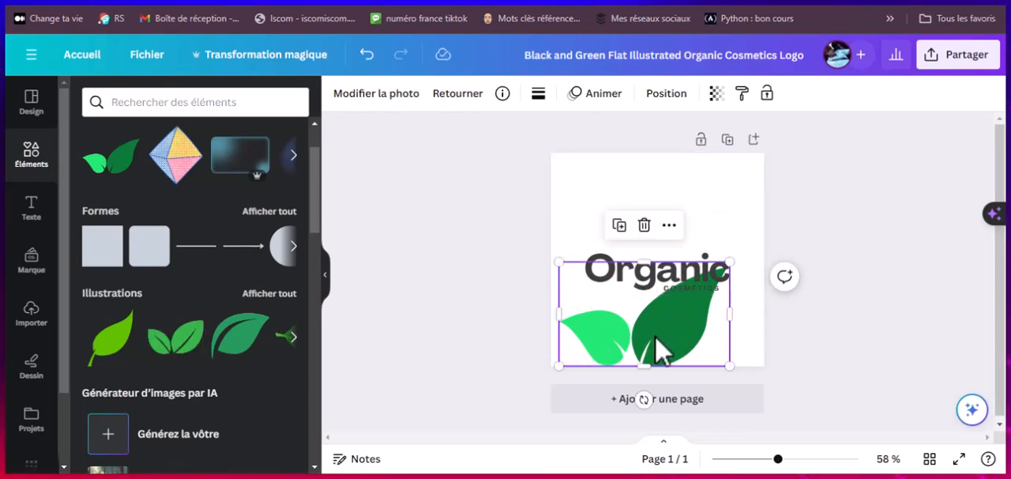
Step: Undo the original leaf's deletion and the illustration's move, and delete the added two-tone leaf illustration
click(373, 60)
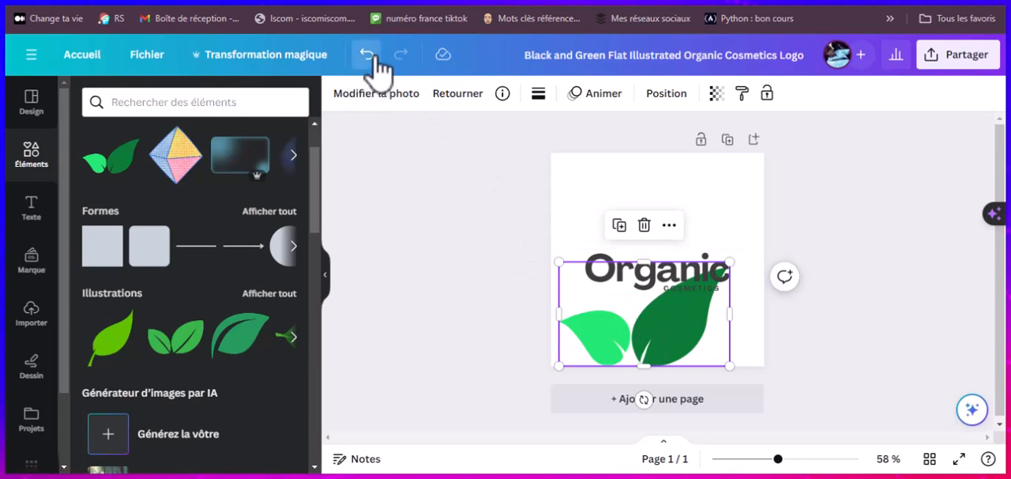
click(368, 56)
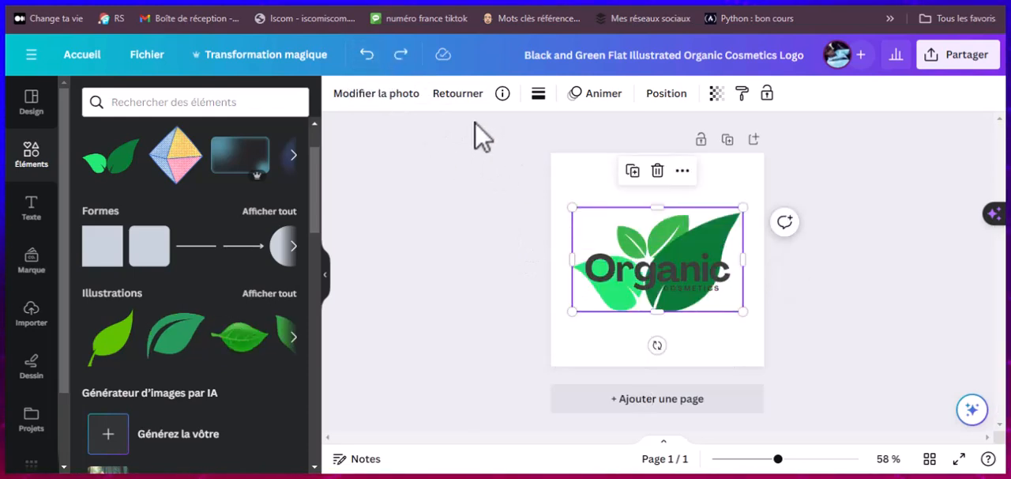
click(657, 172)
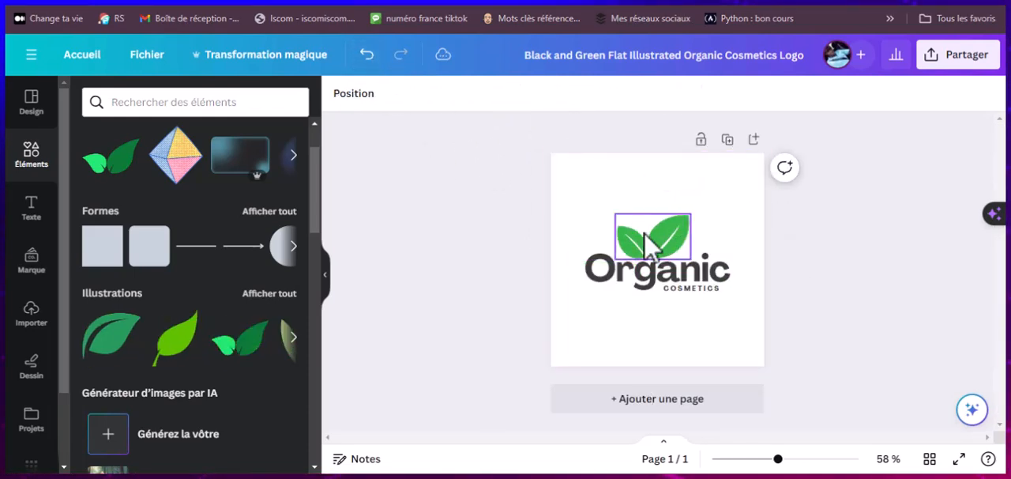
Step: Recolor the logo's original leaf graphic with the dark violet solid default color
click(656, 241)
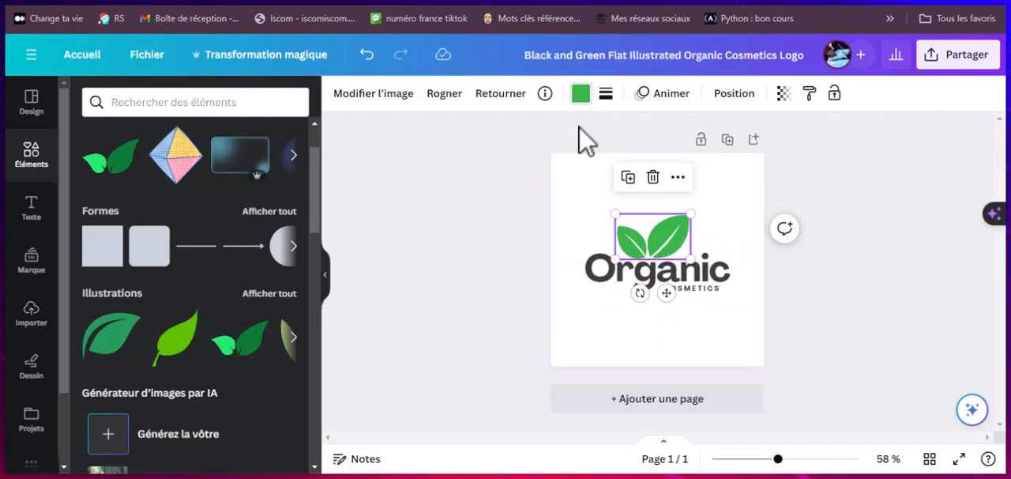
click(581, 94)
scroll(269, 365, down, 2)
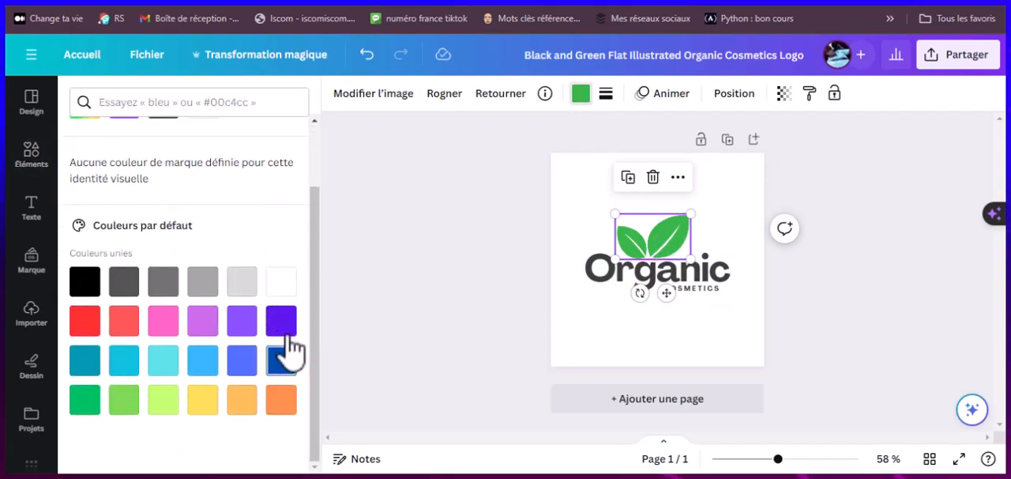
click(281, 322)
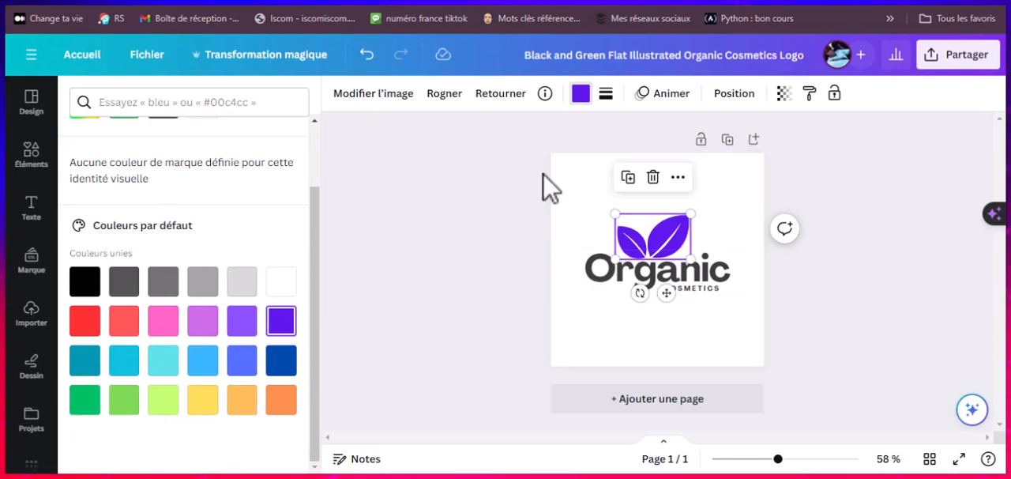
Step: Delete the small COSMETICS text beneath the Organic word in the logo
click(626, 289)
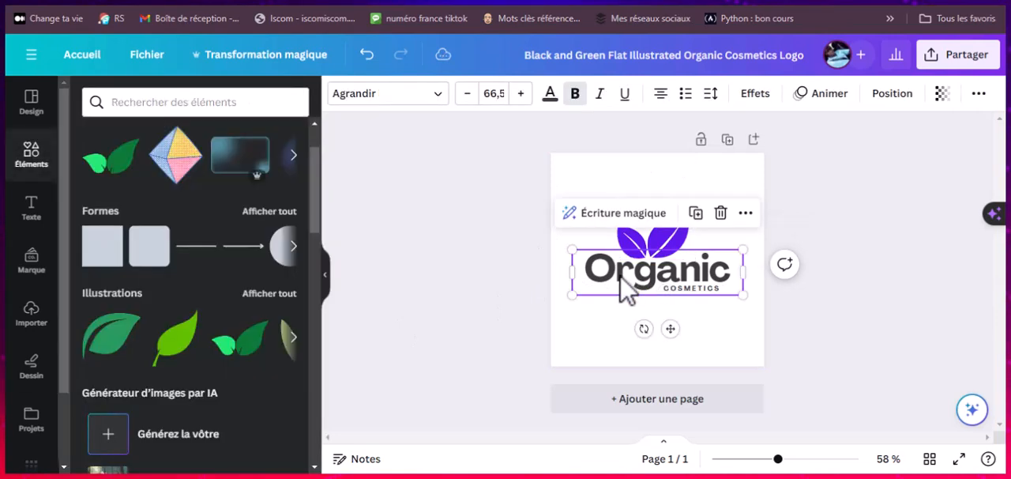
click(702, 288)
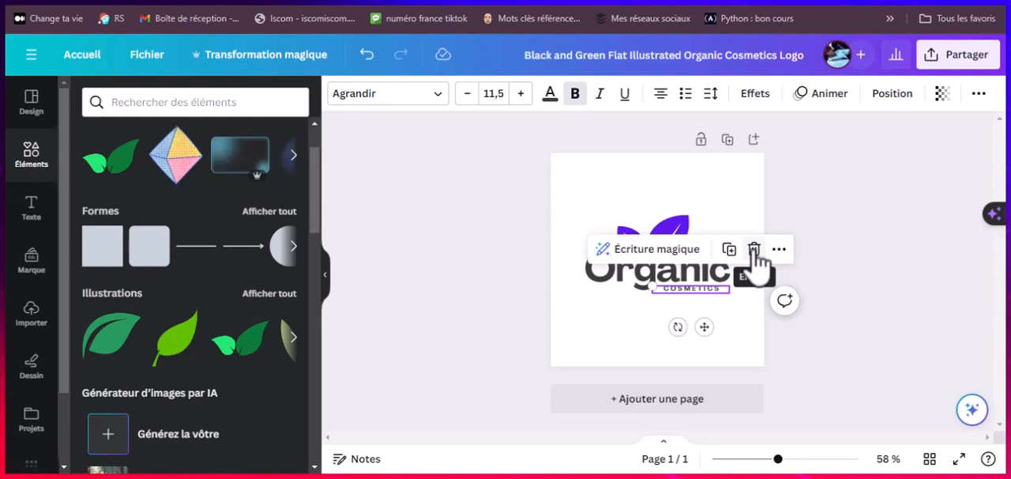
click(755, 251)
Step: Set the font of the Organic text to Maharlika, trying Agrandir Wide for comparison
click(681, 289)
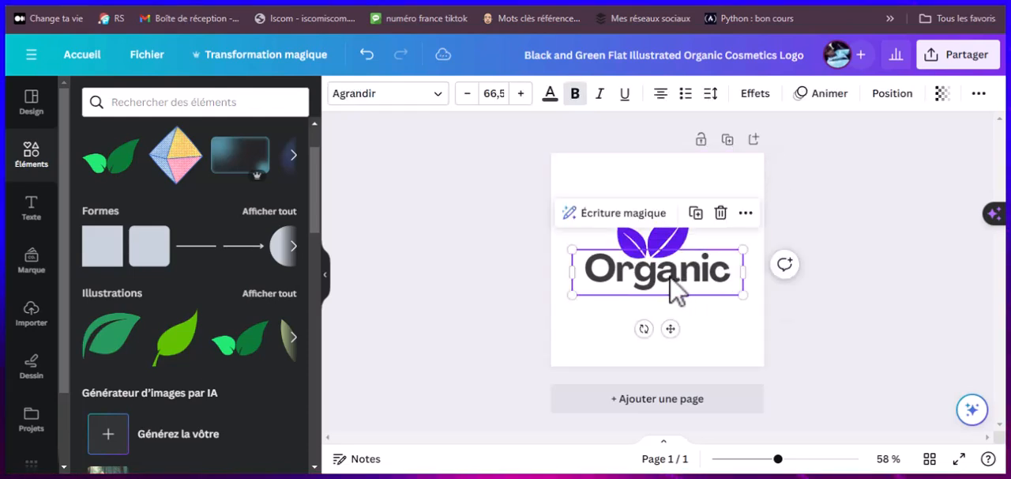
click(432, 96)
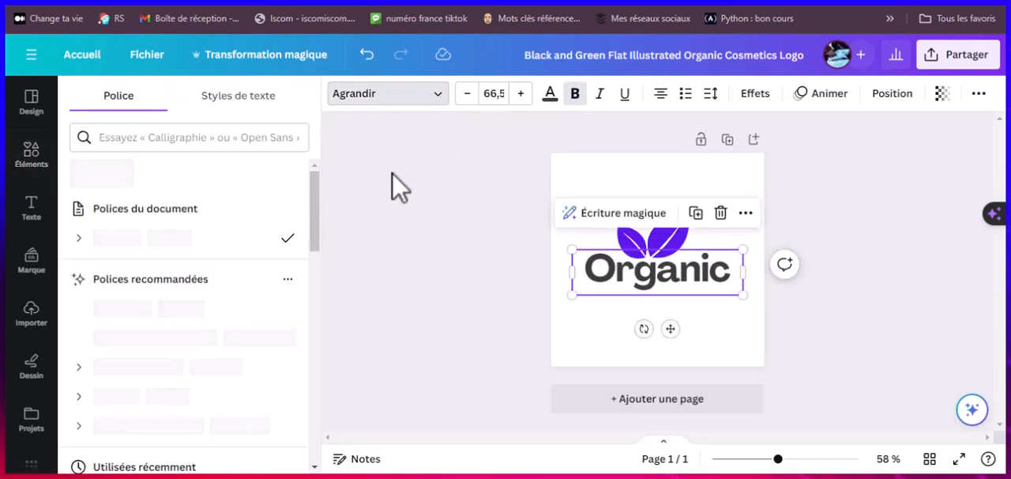
click(129, 316)
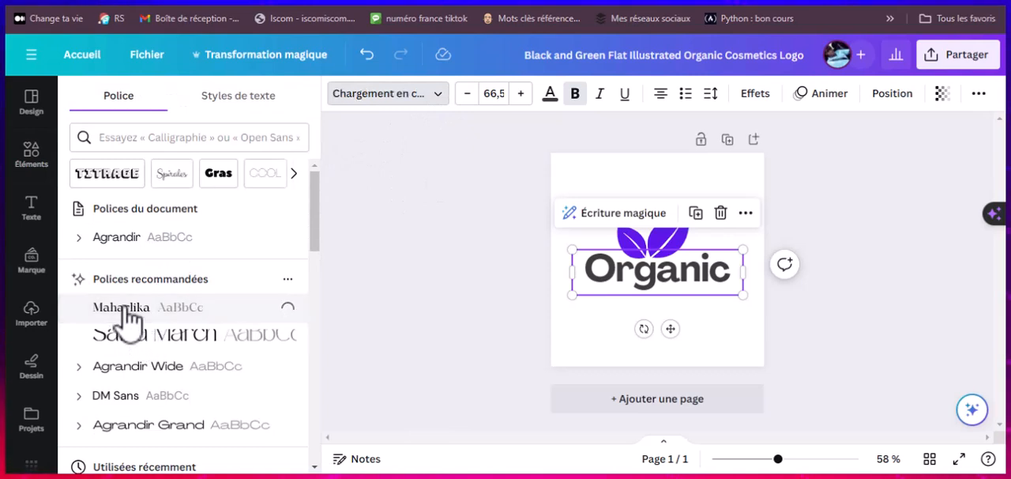
click(158, 371)
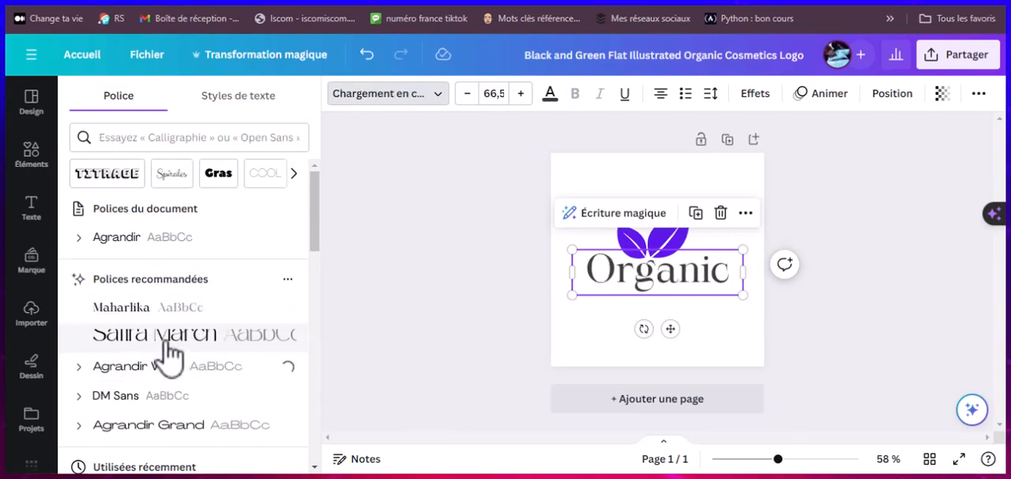
click(126, 310)
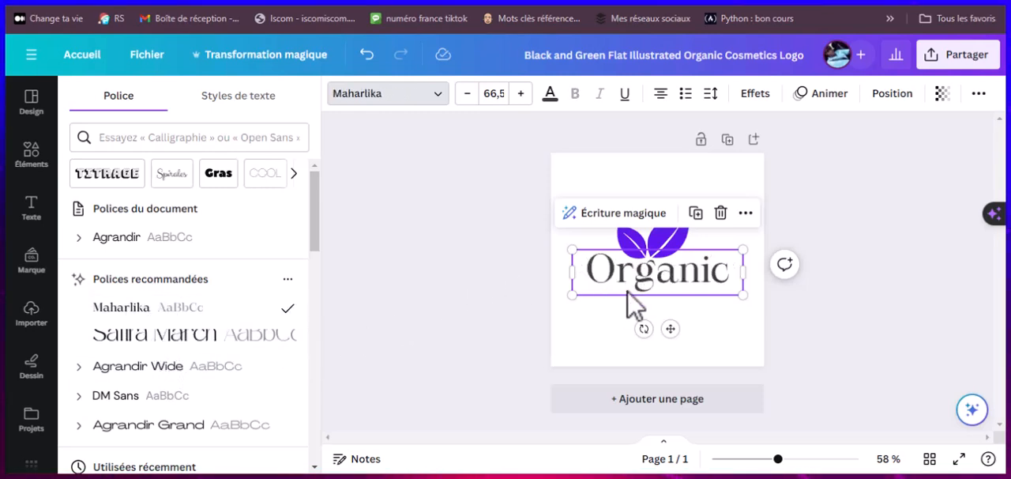
click(467, 297)
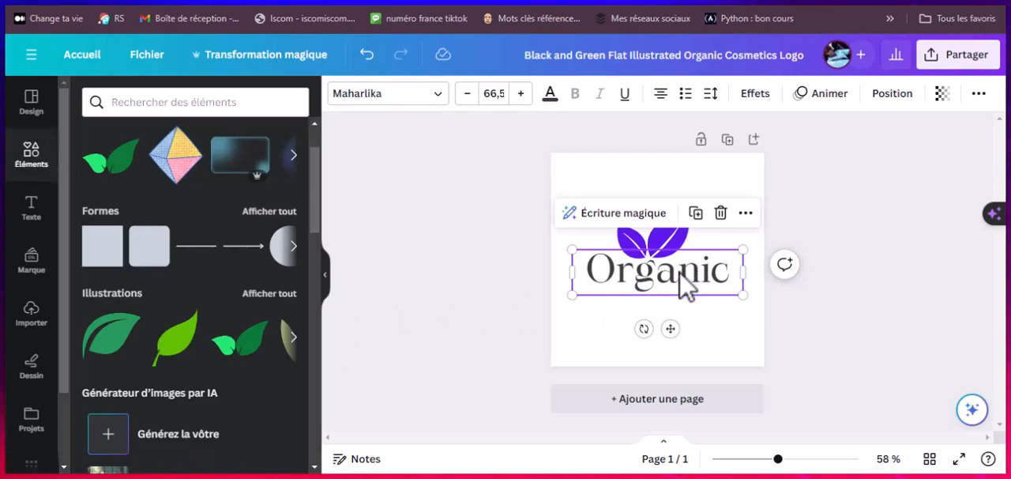
double_click(679, 275)
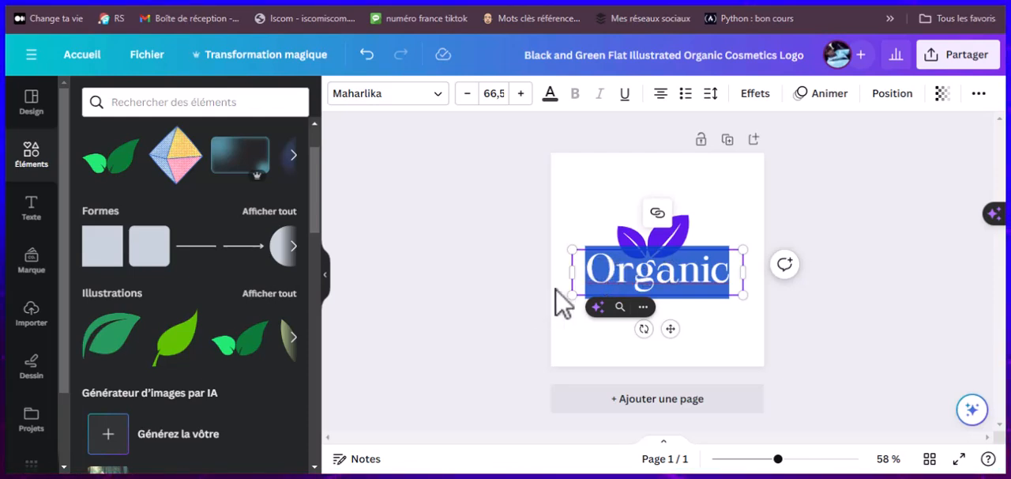
click(822, 351)
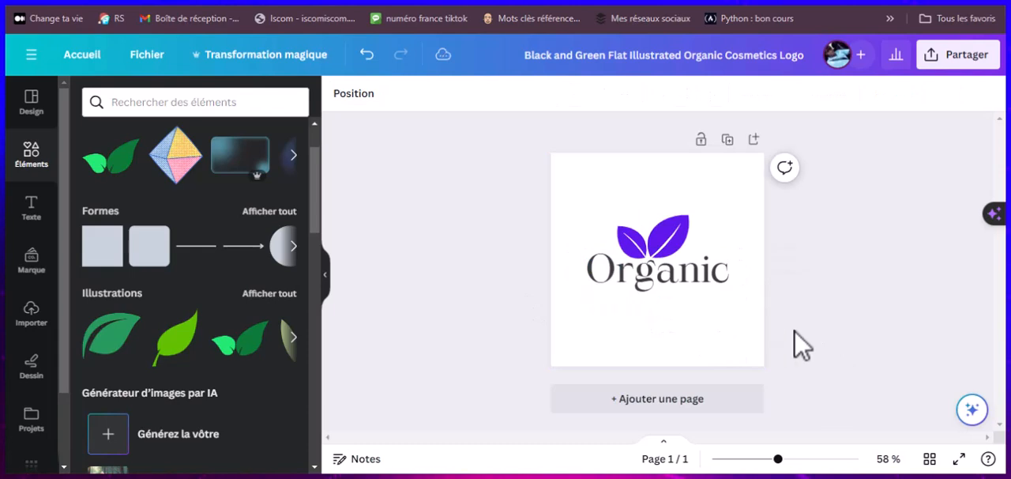
Step: Change the color of the Organic text to solid black from the default colors
click(695, 275)
click(550, 96)
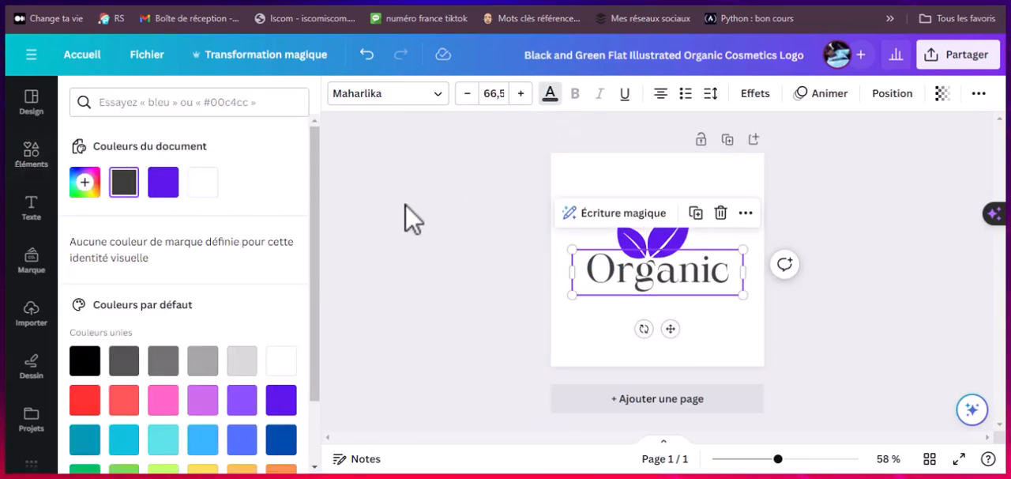
scroll(199, 348, down, 2)
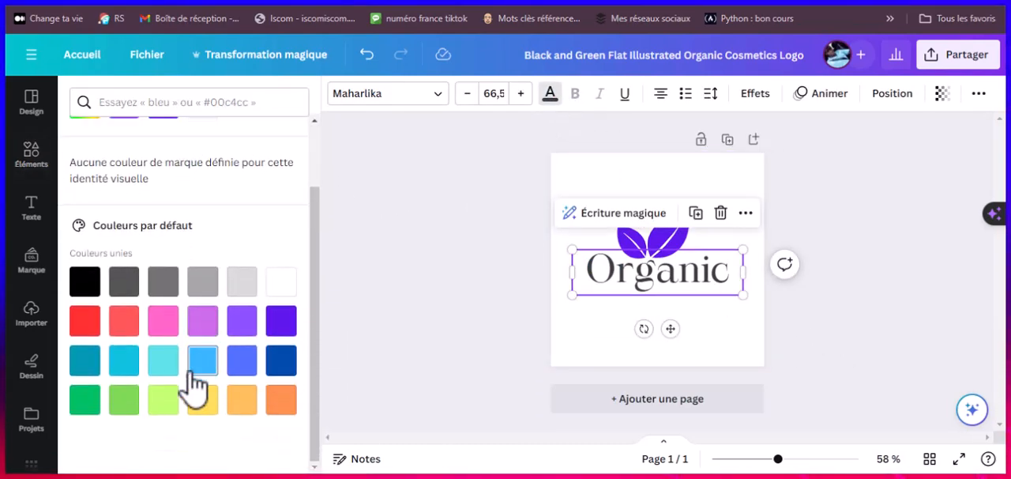
click(85, 282)
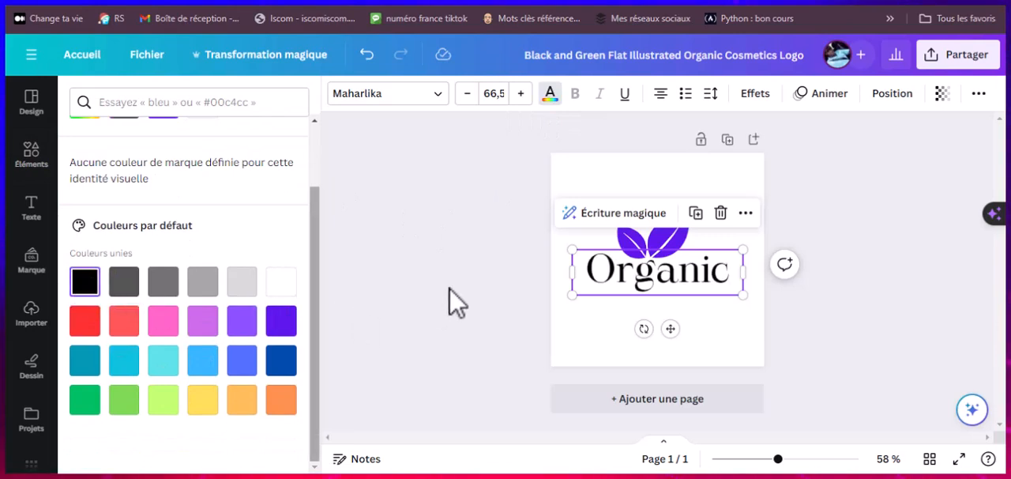
click(472, 263)
click(475, 278)
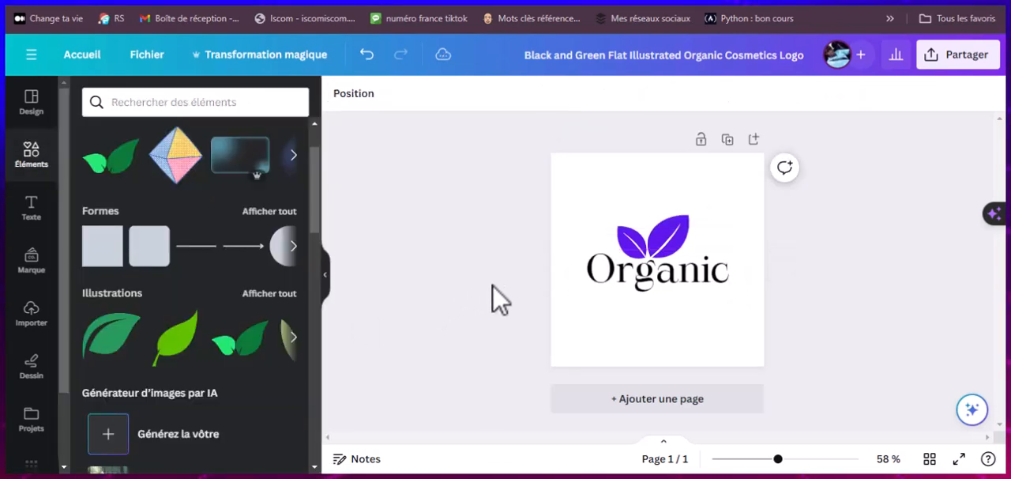
click(661, 237)
click(642, 284)
click(644, 244)
click(623, 273)
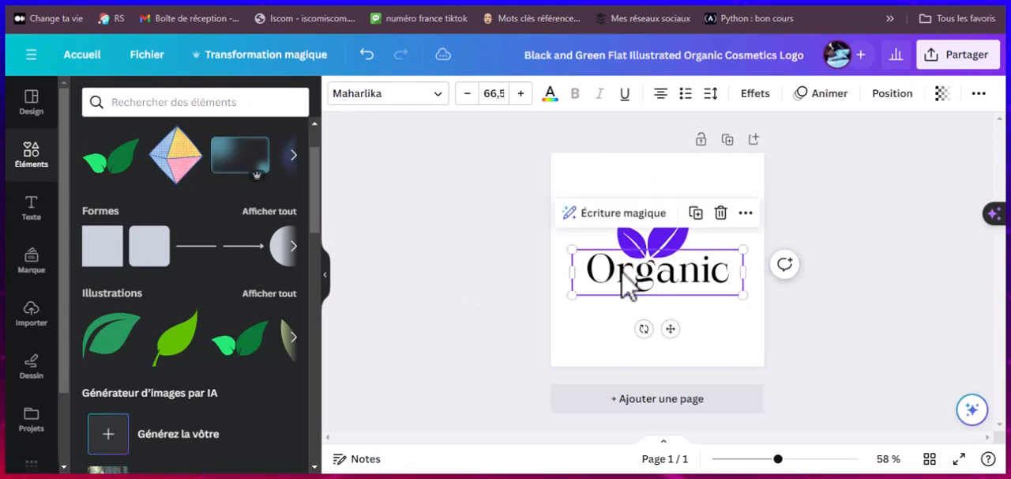
click(534, 276)
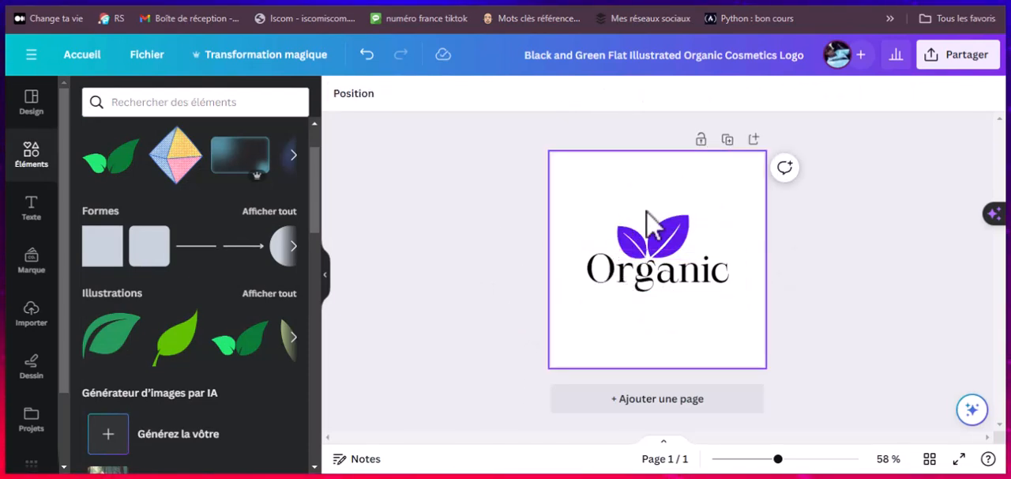
Step: Move the violet leaf graphic above the start of the Organic text and delete the word's initial O
drag(680, 240, 619, 257)
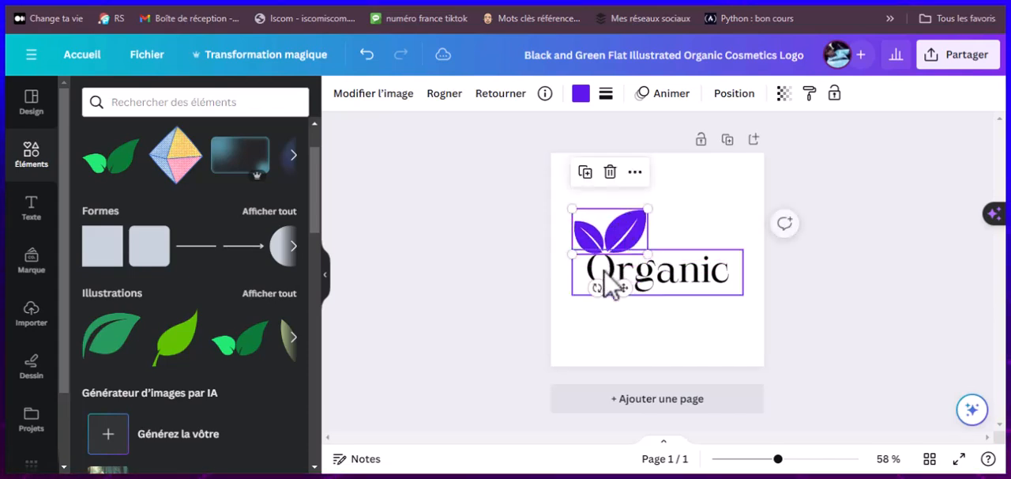
click(604, 268)
click(608, 277)
click(629, 272)
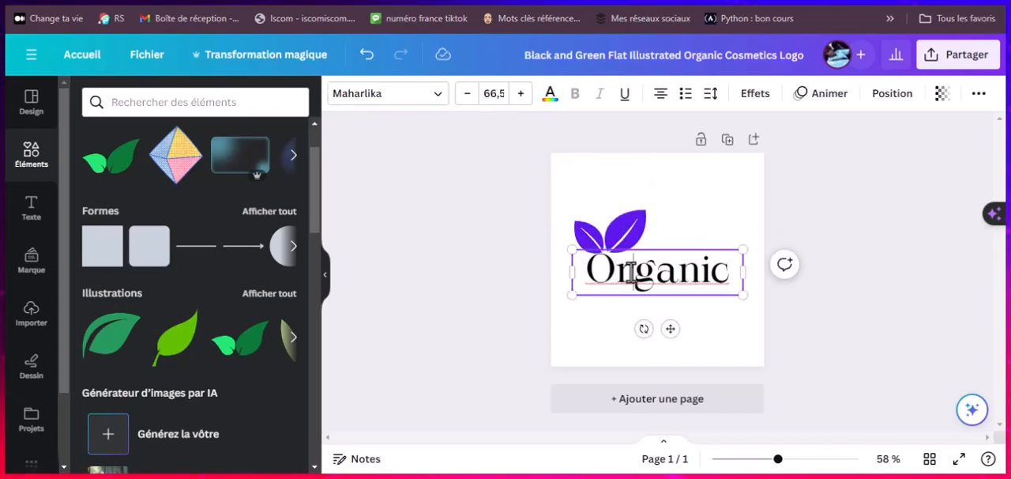
drag(632, 273, 616, 272)
click(605, 270)
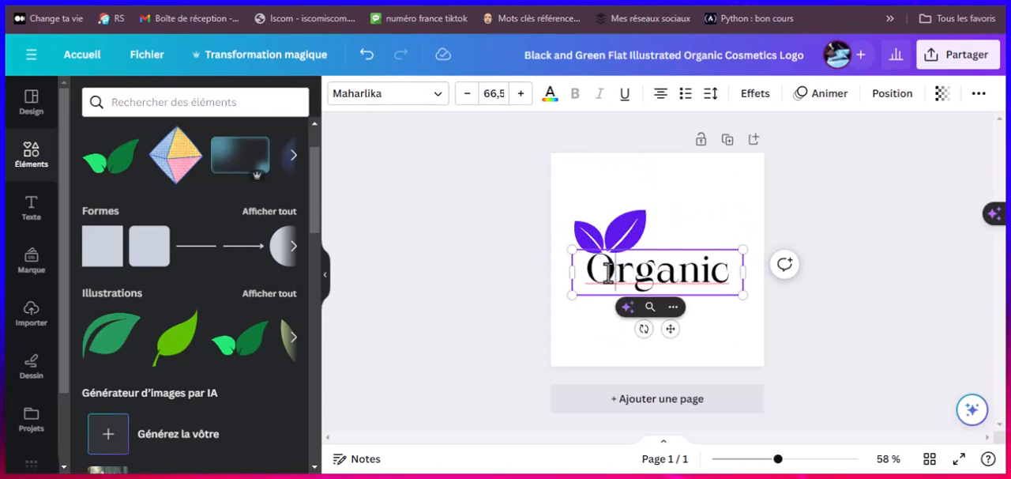
Step: Shrink the leaf graphic to letter size and align it with the remaining text so it replaces the initial O
click(624, 242)
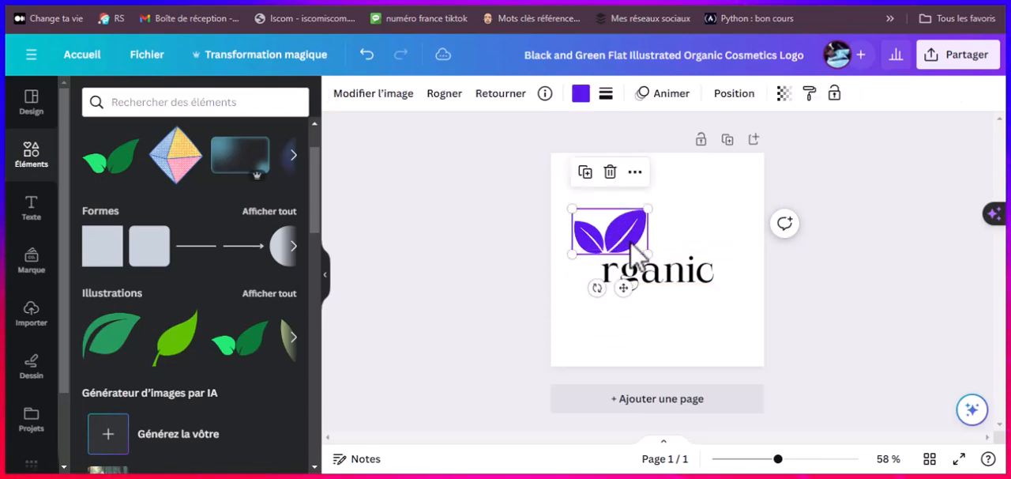
drag(646, 252, 590, 258)
drag(590, 271, 589, 270)
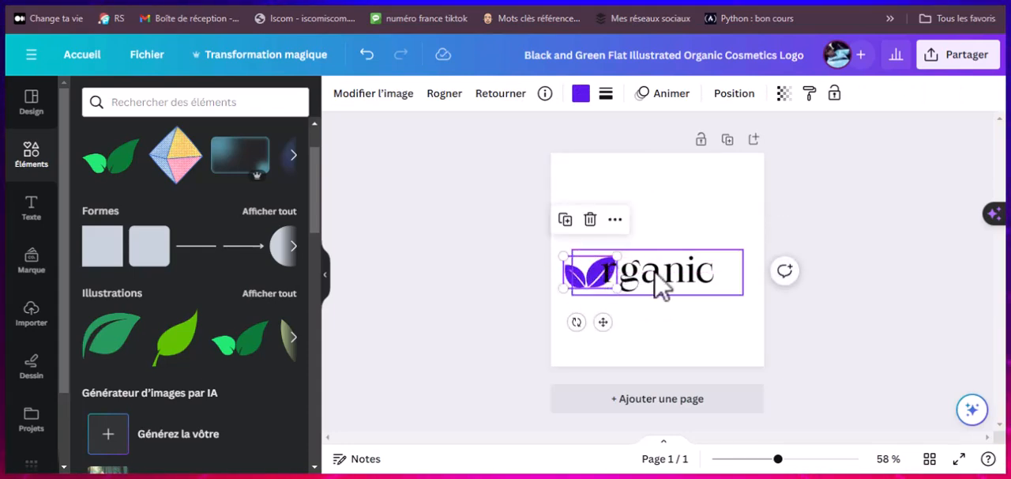
click(664, 275)
drag(673, 278, 668, 257)
shift+click(580, 285)
click(731, 270)
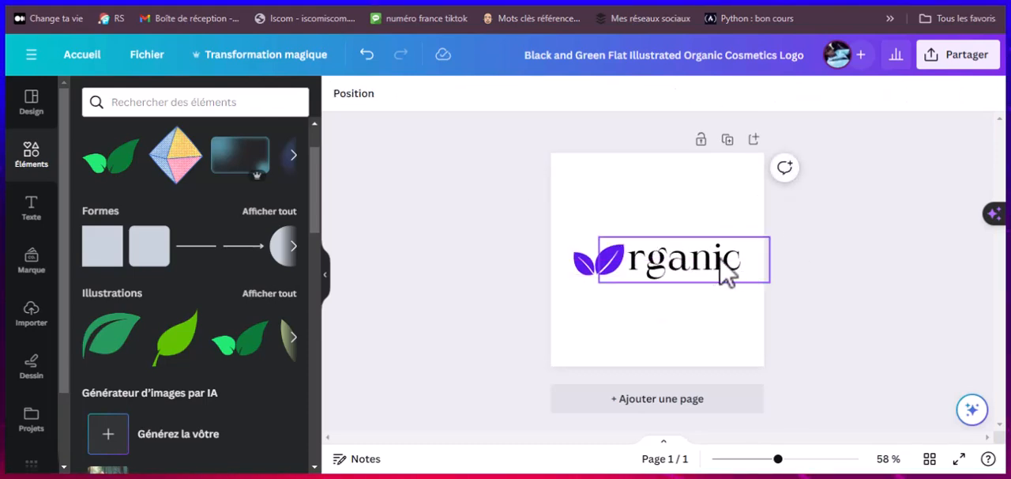
Step: Recolor the logo's remaining text with the violet document color used by the leaf
click(654, 257)
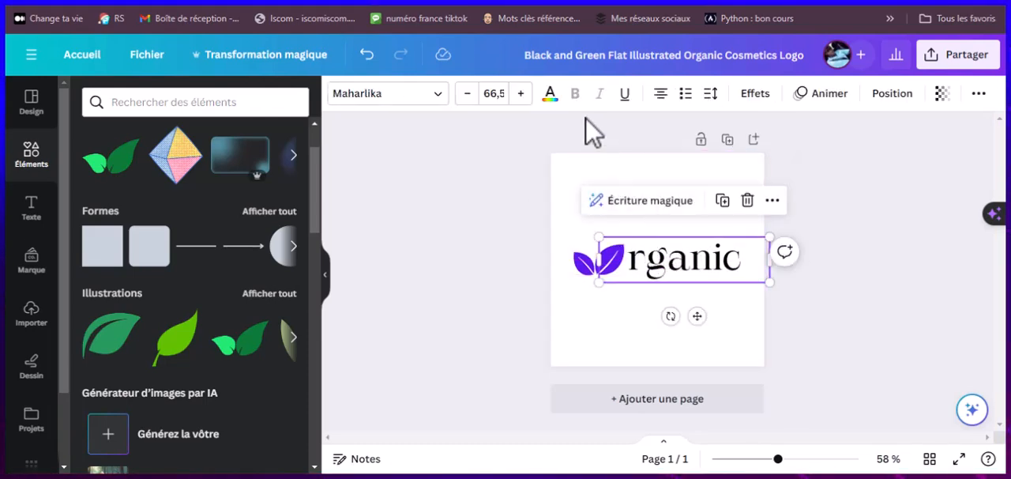
click(551, 95)
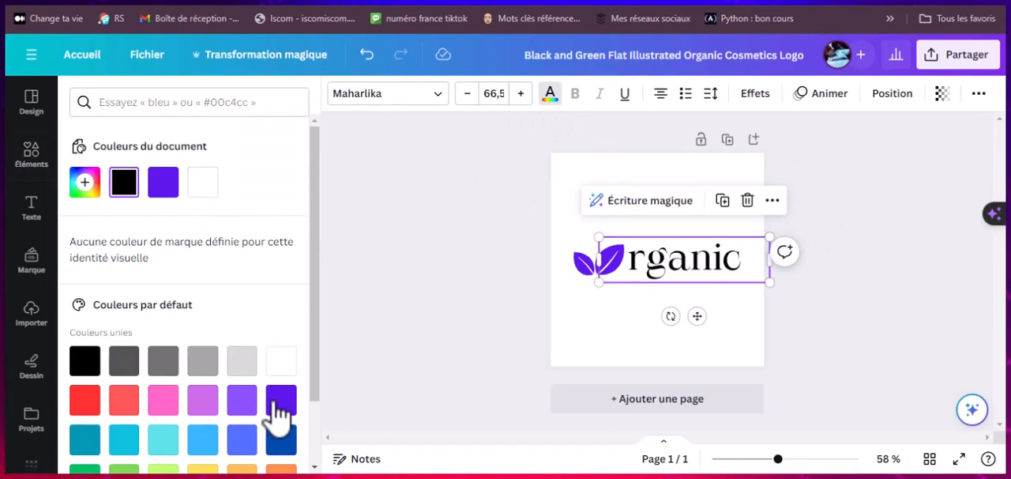
click(163, 182)
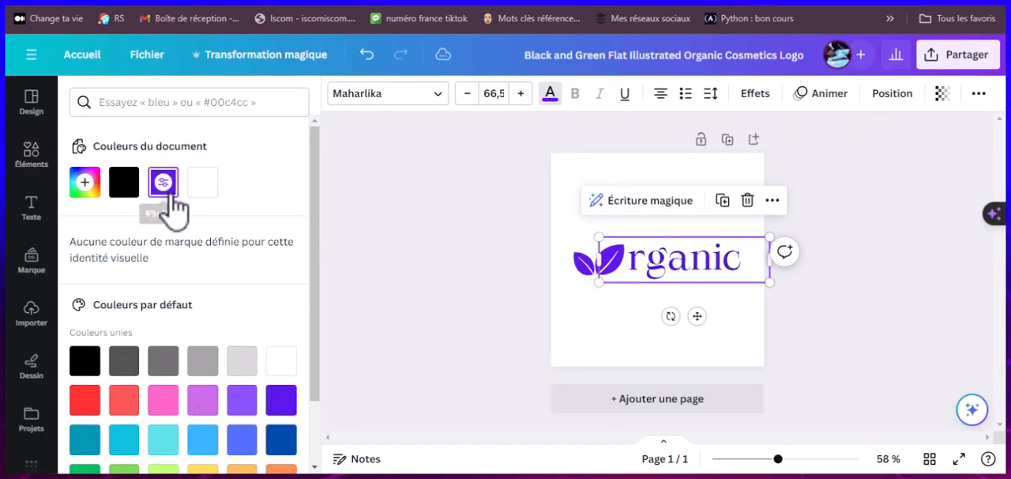
click(460, 252)
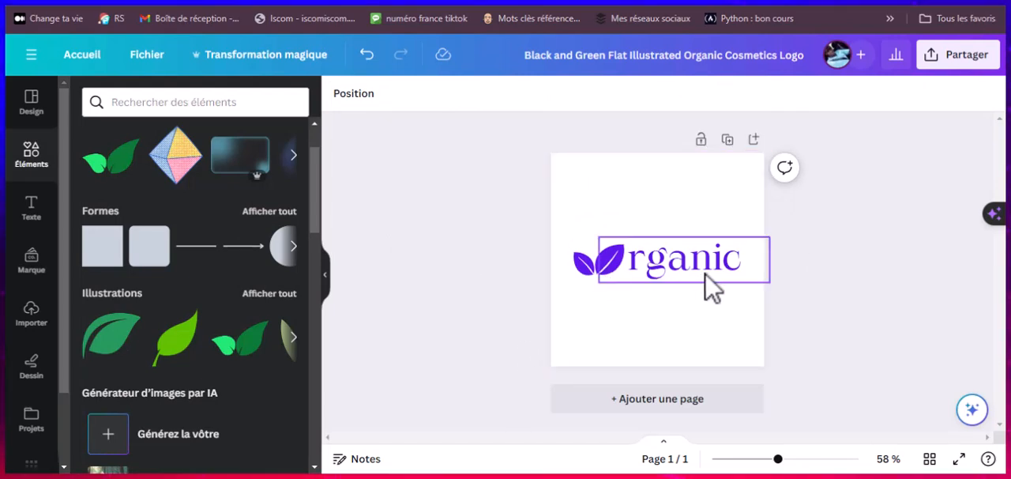
click(630, 212)
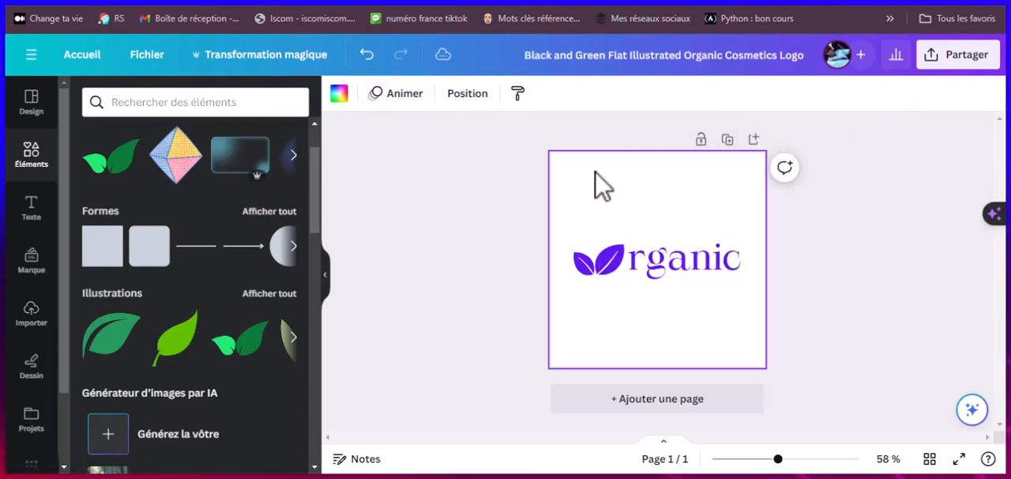
Step: Download the logo as a 500 × 500 px PNG, leaving the transparent background option off
click(968, 63)
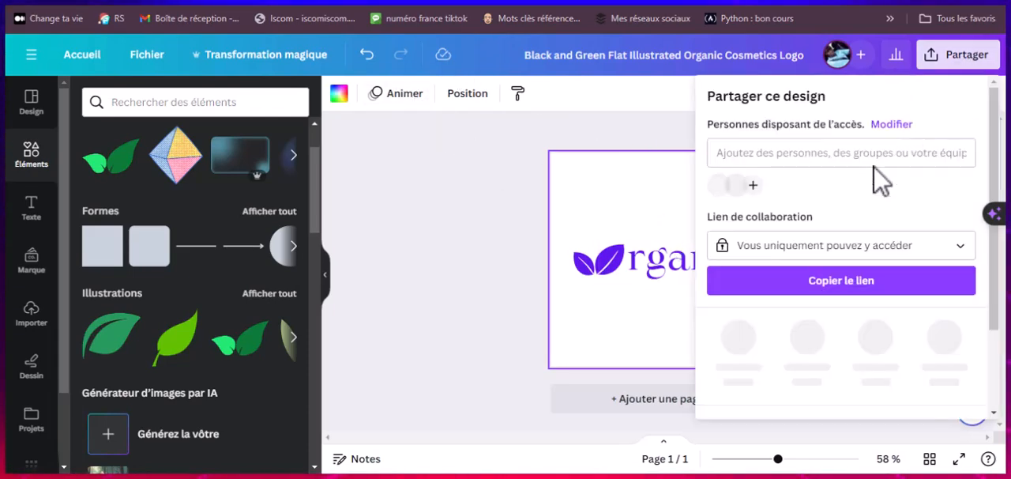
scroll(751, 344, down, 3)
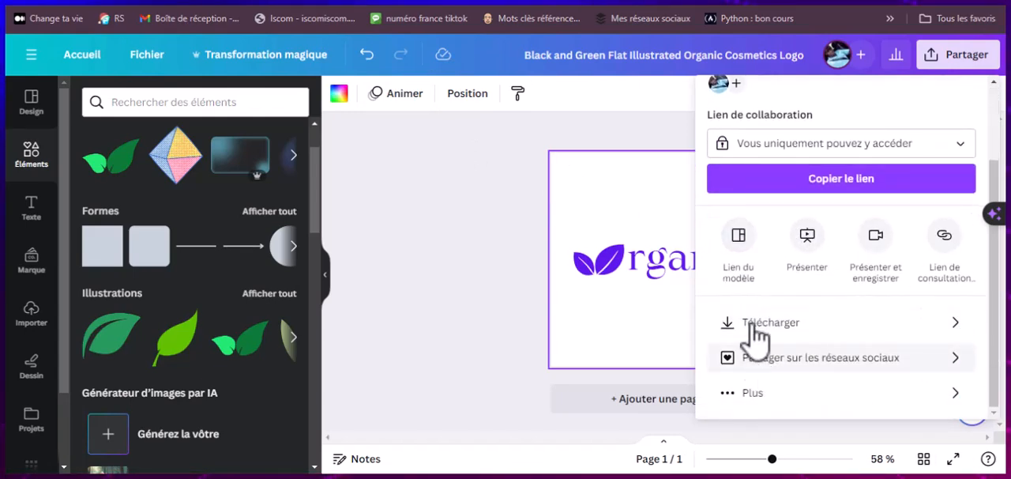
click(756, 339)
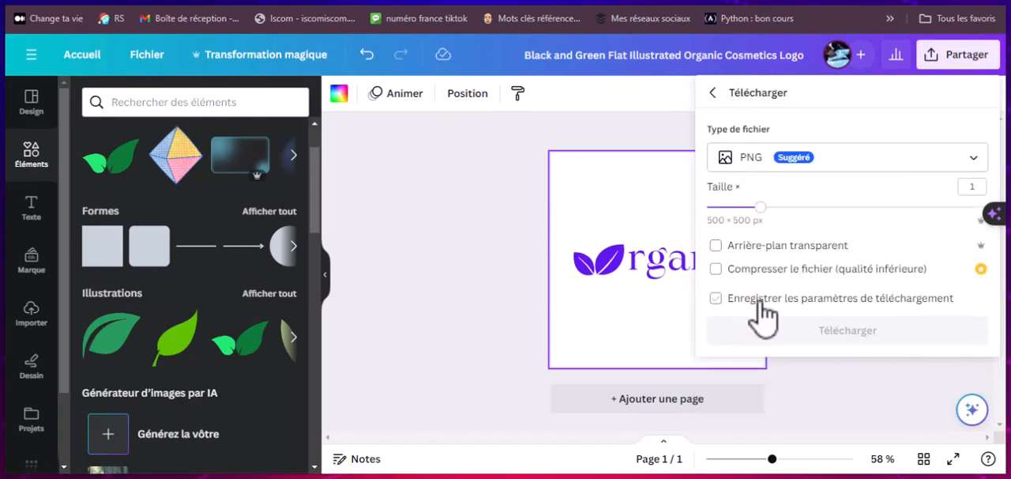
click(724, 248)
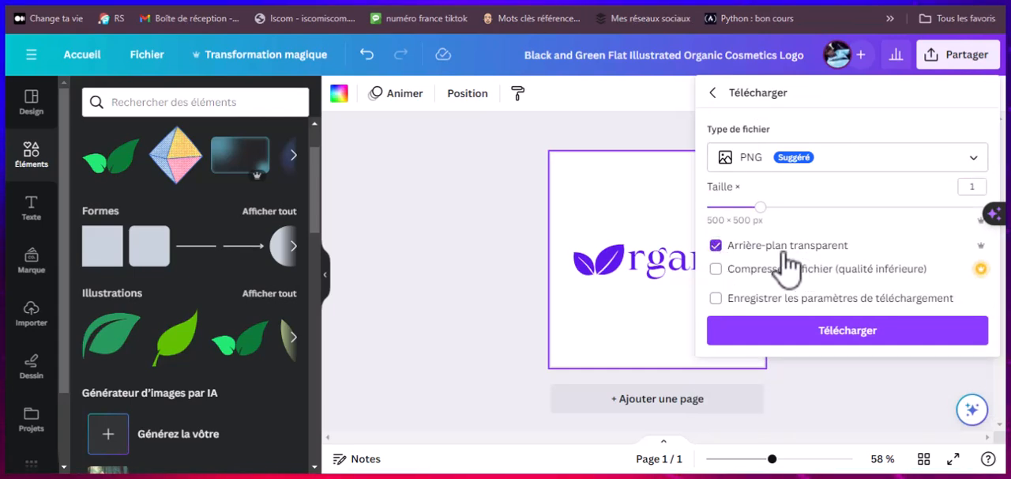
click(763, 250)
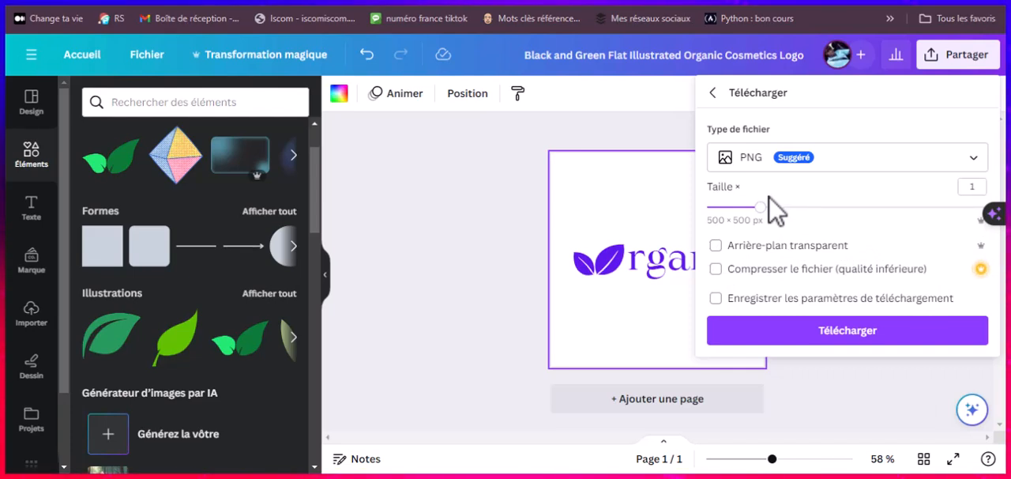
click(807, 334)
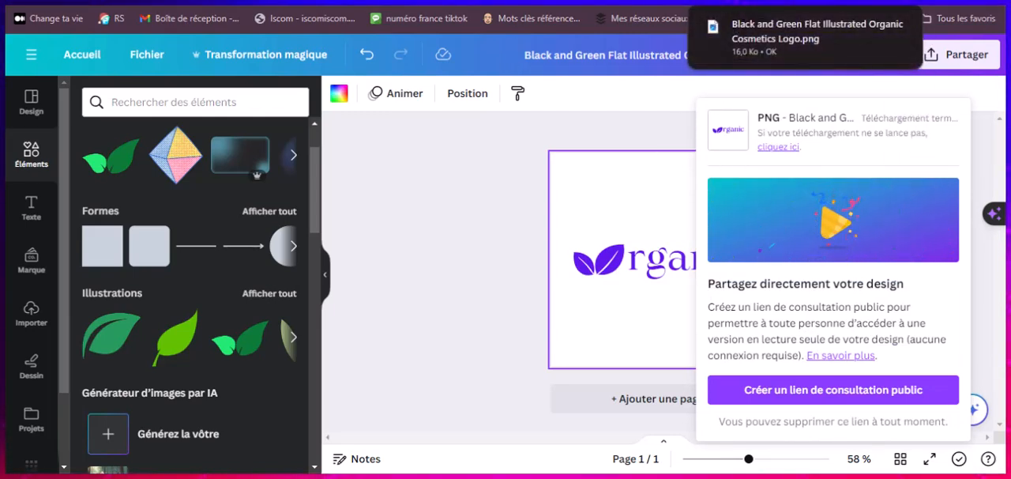
Step: Open a new browser tab and enter "re" as the address
key(ctrl+t)
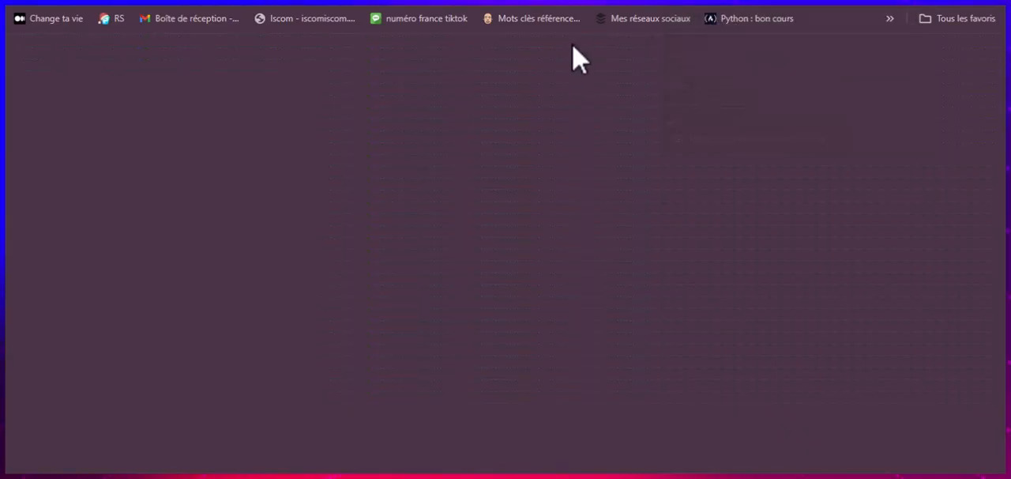
text(re)
key(Return)
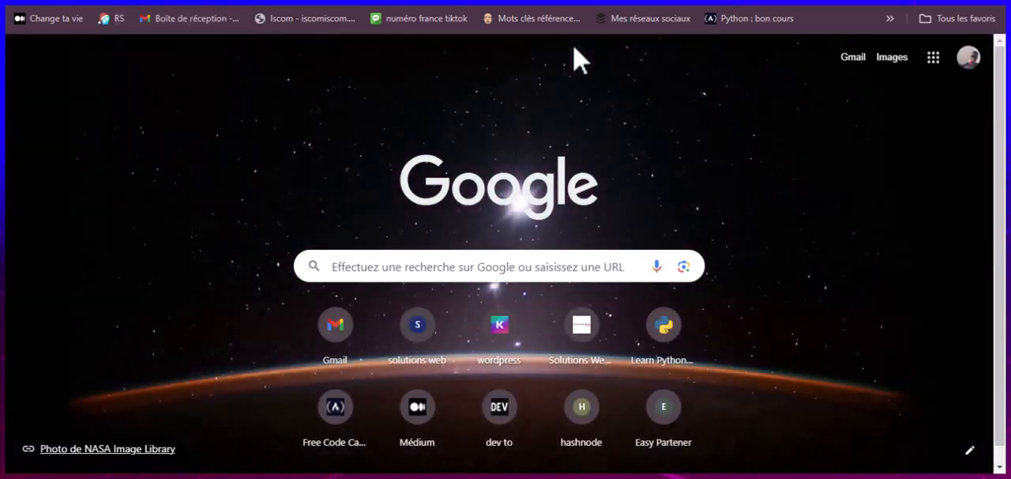
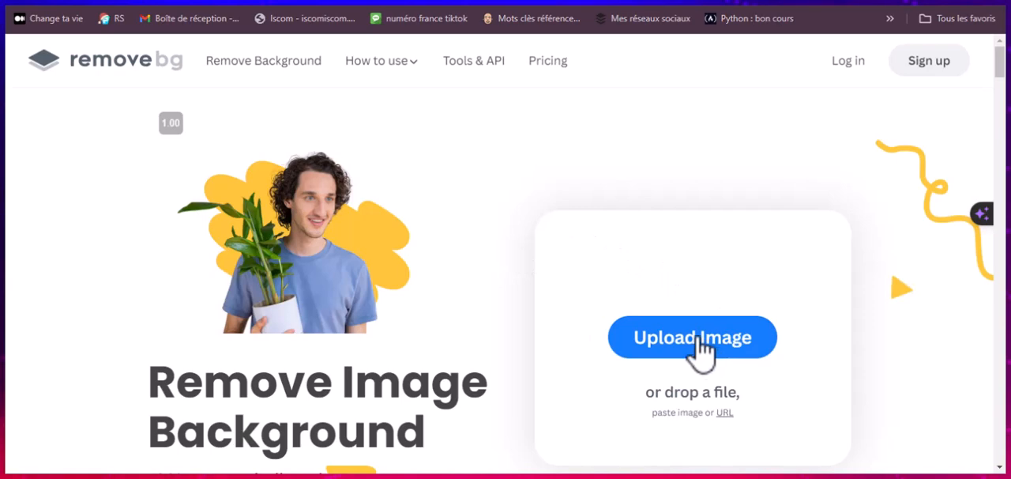
Step: Remove the background from the Organic logo PNG in the downloads folder with remove.bg and download the 500 × 500 px result
scroll(393, 387, down, 3)
scroll(384, 340, up, 3)
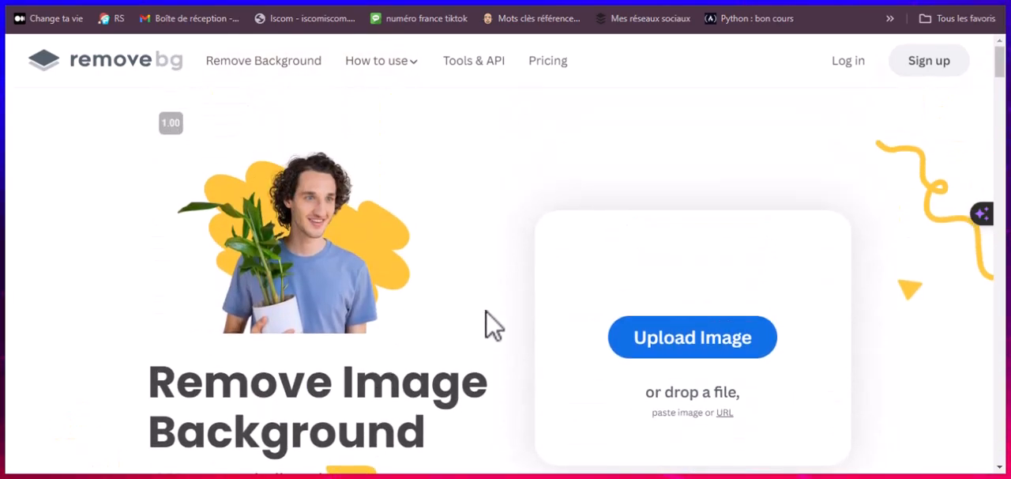
scroll(515, 300, down, 1)
scroll(514, 294, up, 1)
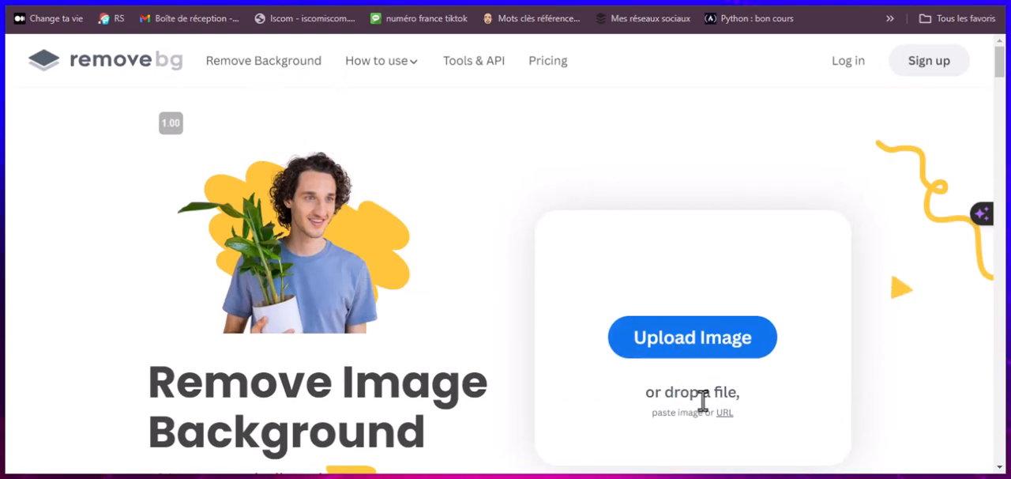
click(709, 347)
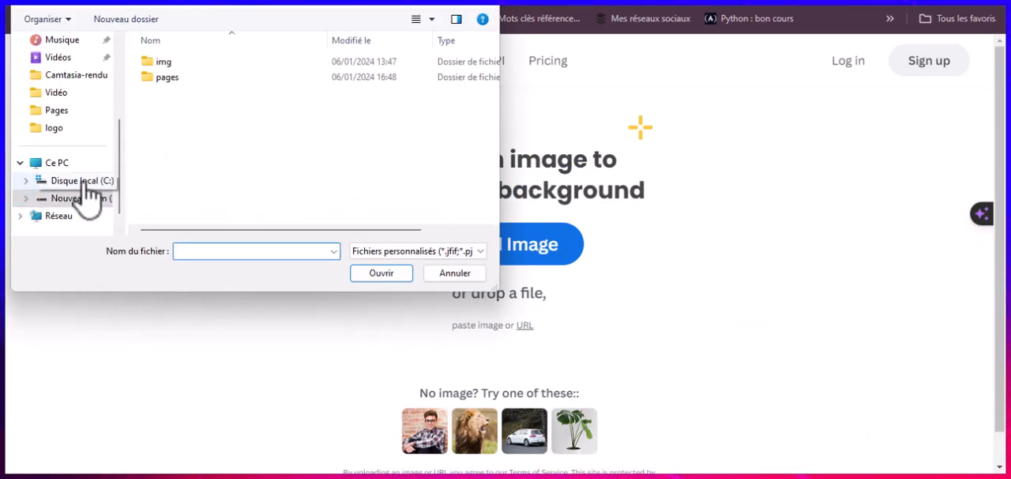
scroll(85, 189, up, 5)
click(83, 132)
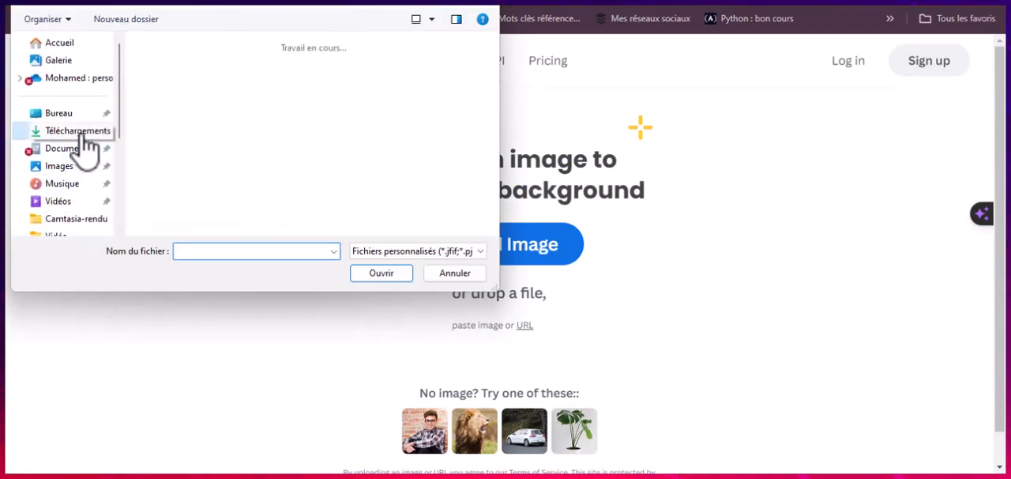
click(165, 111)
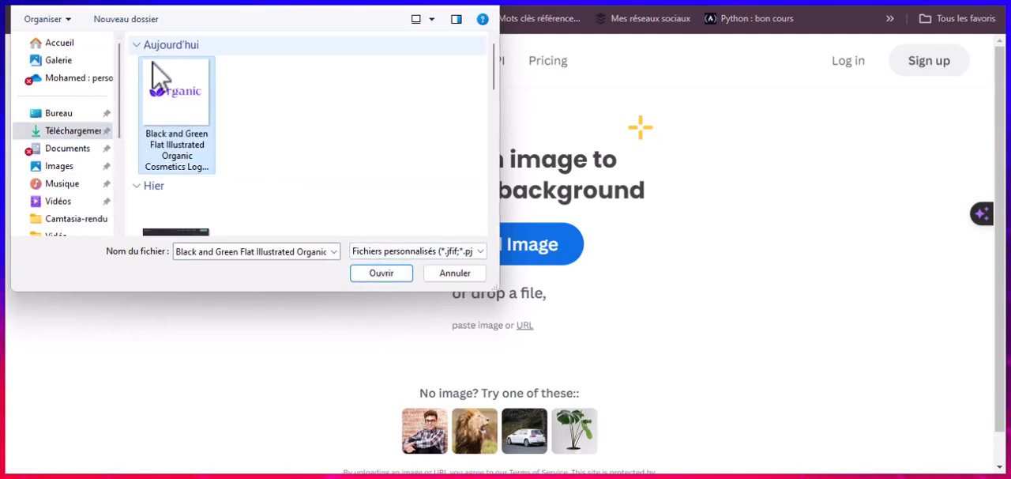
click(375, 272)
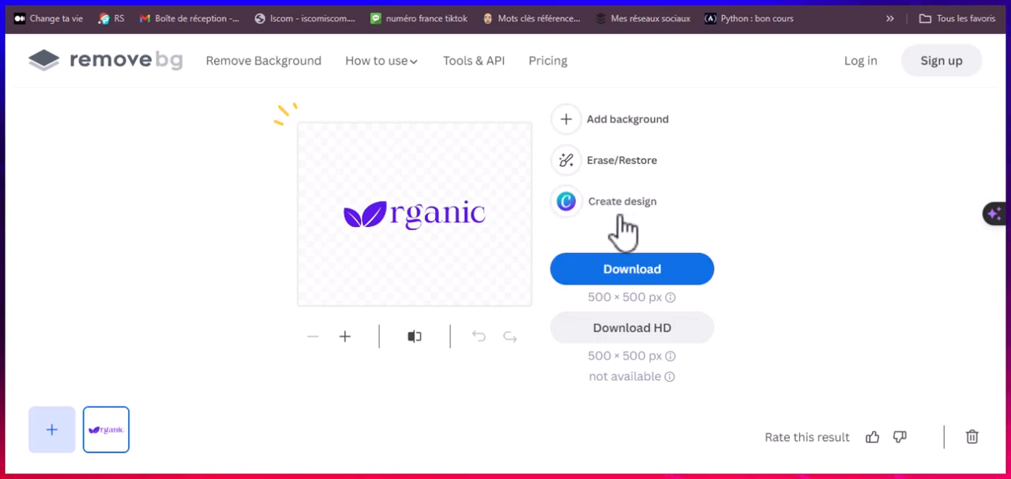
click(615, 280)
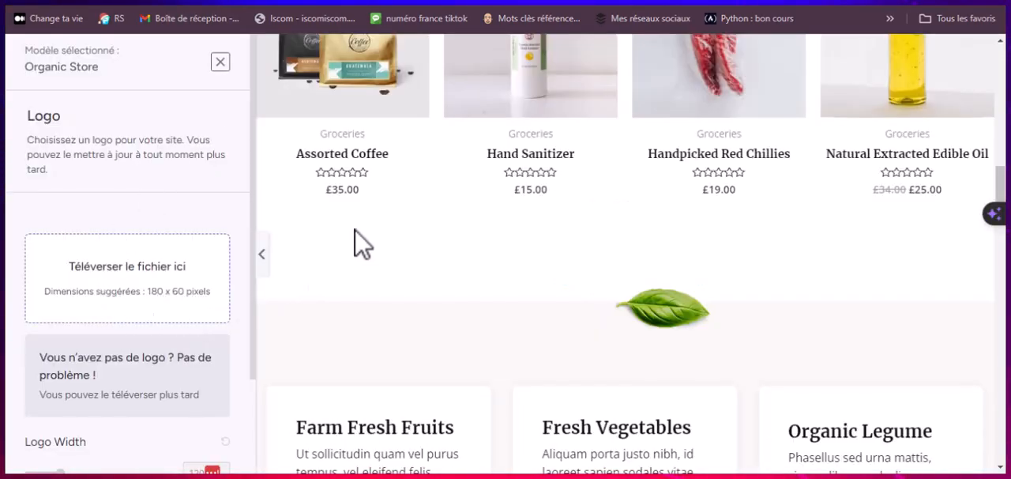
Step: Search the web for "resize image" in a new browser tab and open the Image Resizer site
click(553, 131)
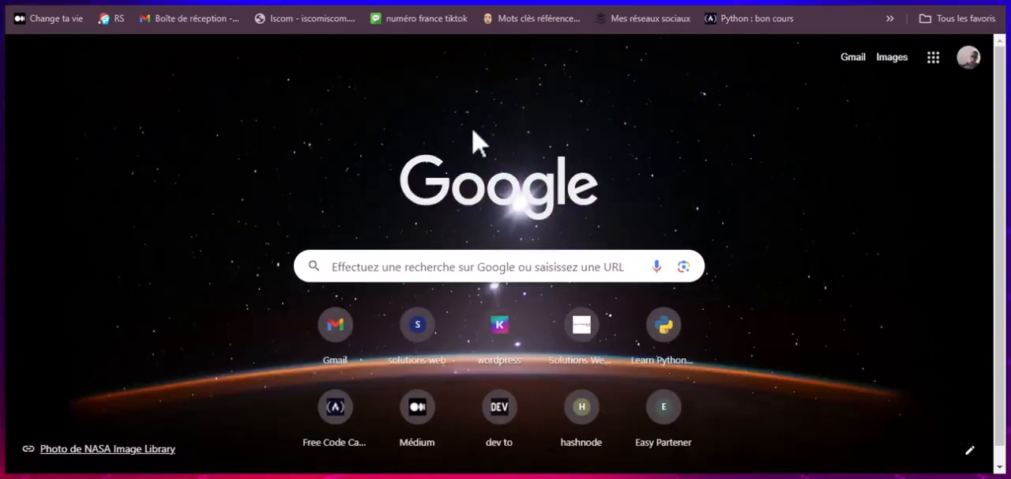
text(remise)
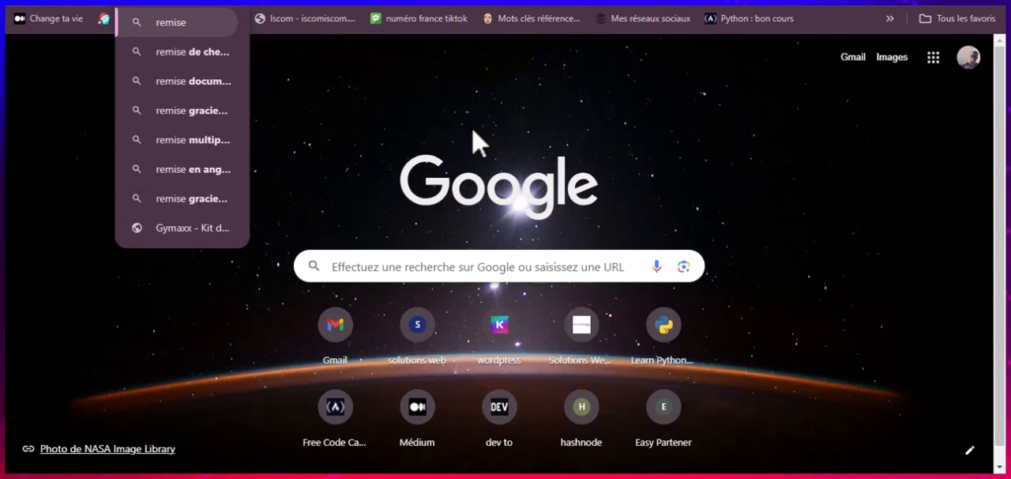
key(BackSpace)
key(BackSpace)
key(BackSpace)
key(BackSpace)
text(size)
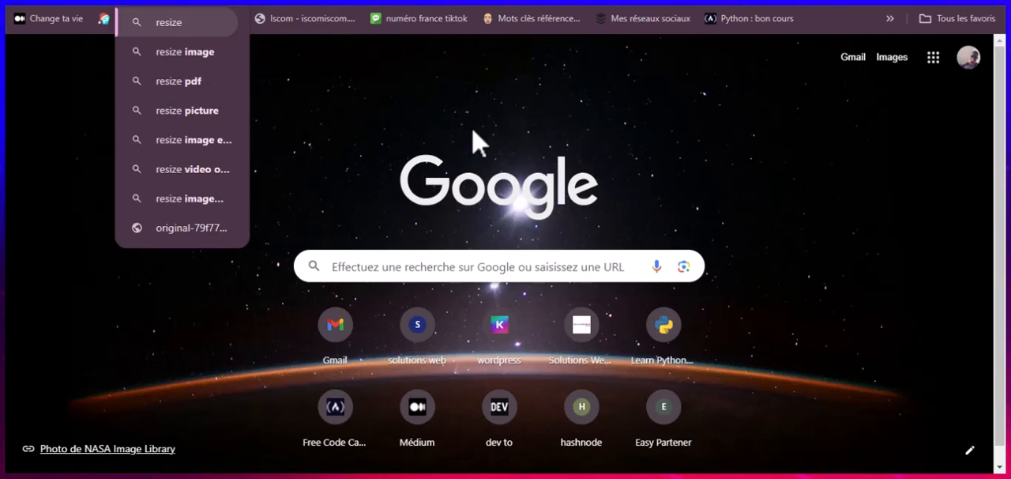
key(Down)
key(Return)
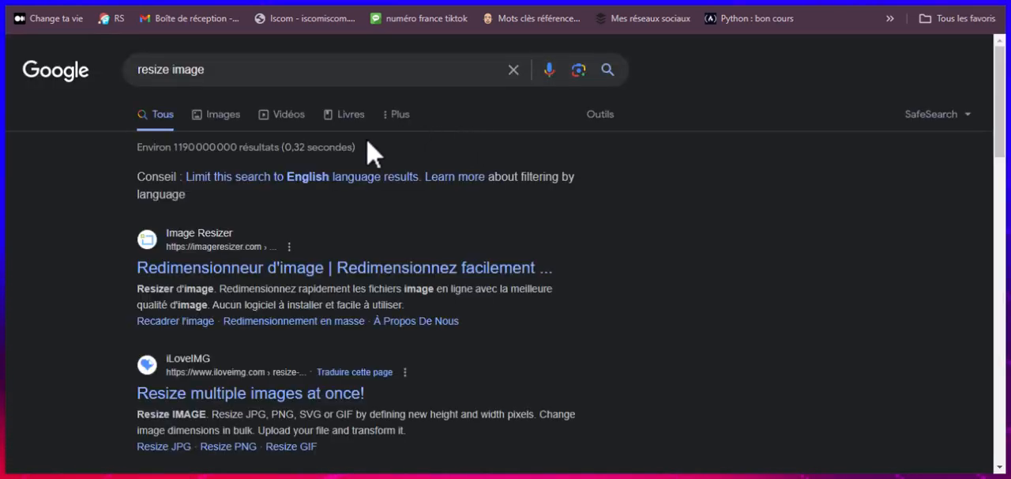
click(209, 273)
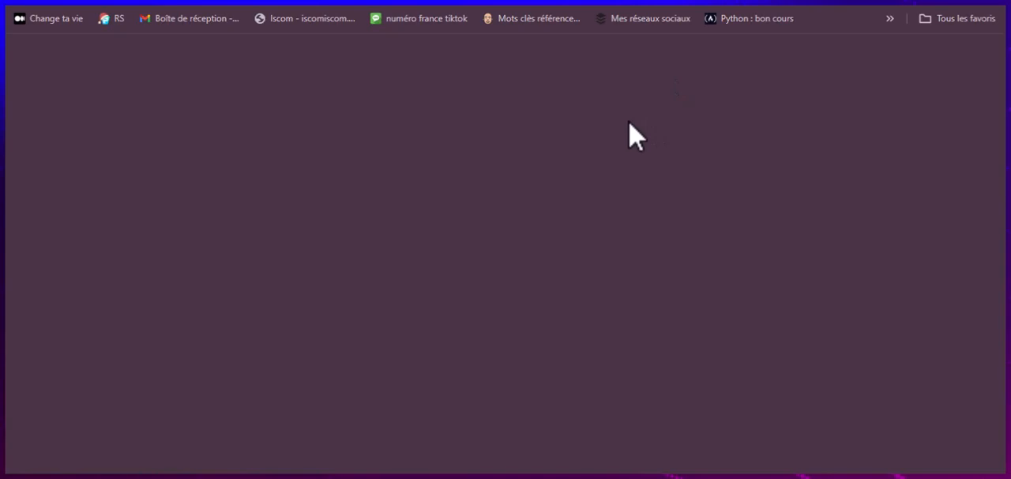
Step: Load the background-free Organic logo PNG from the downloads folder into the image resizer
scroll(474, 265, down, 2)
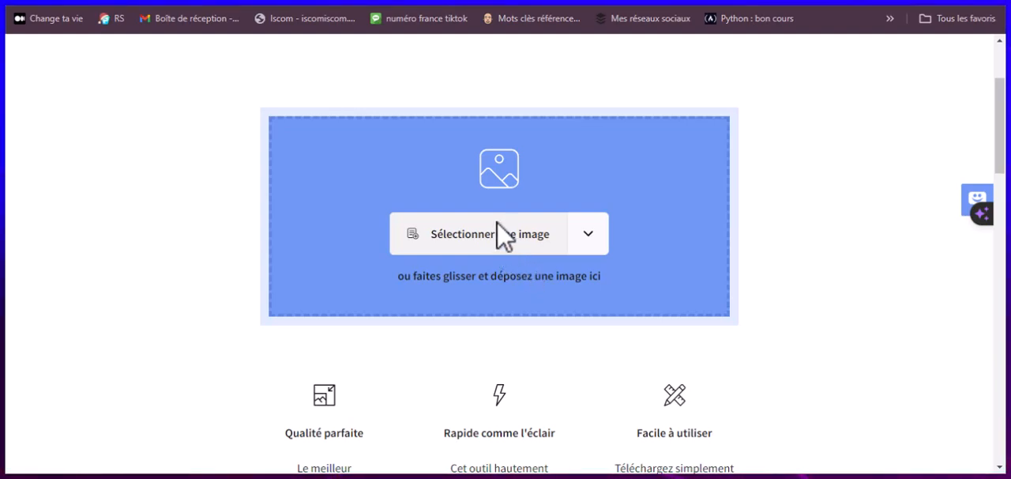
click(500, 237)
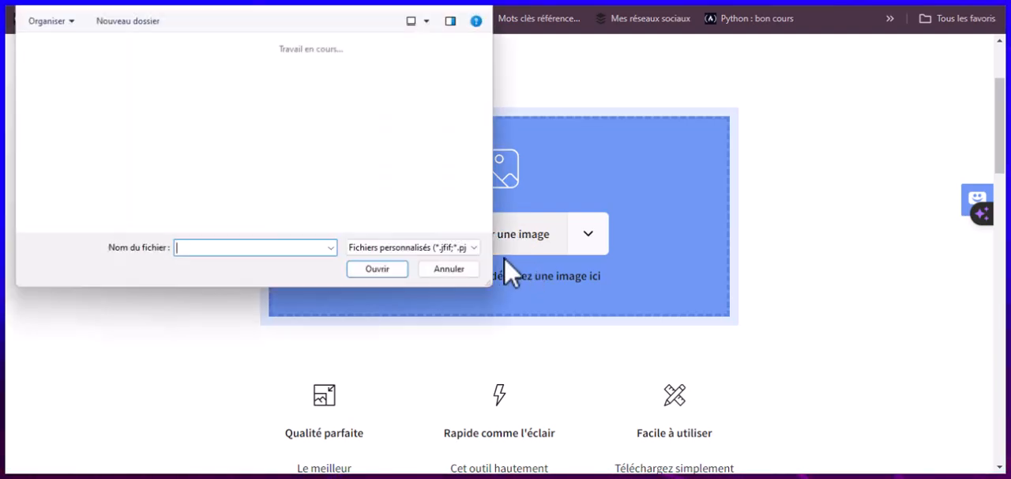
click(190, 103)
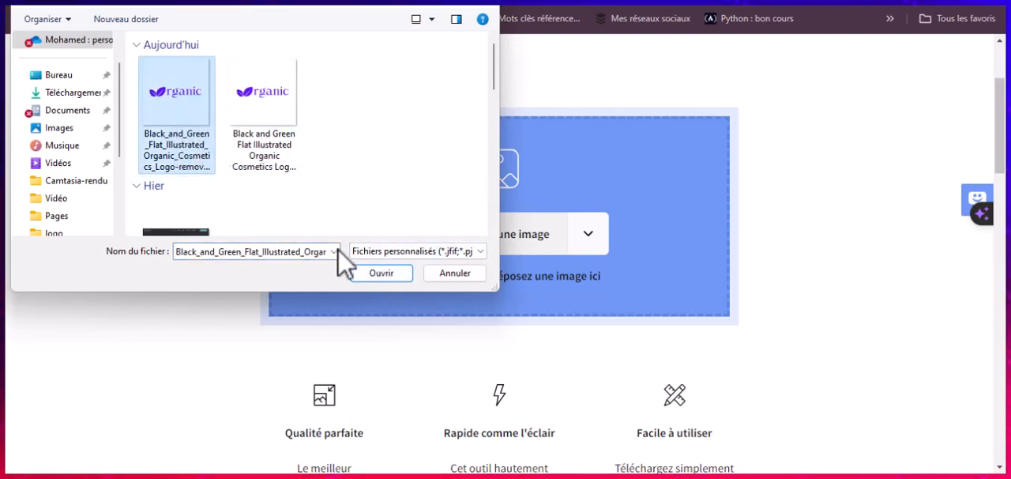
click(388, 276)
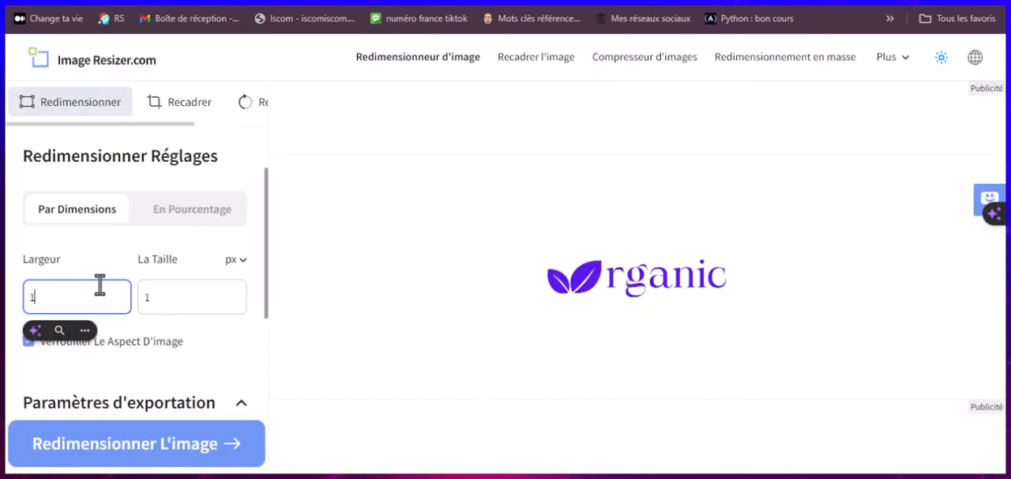
Step: Resize the logo to 180 px wide by 60 px high with the aspect ratio unlocked, keeping transparent fill and the original format
text(80)
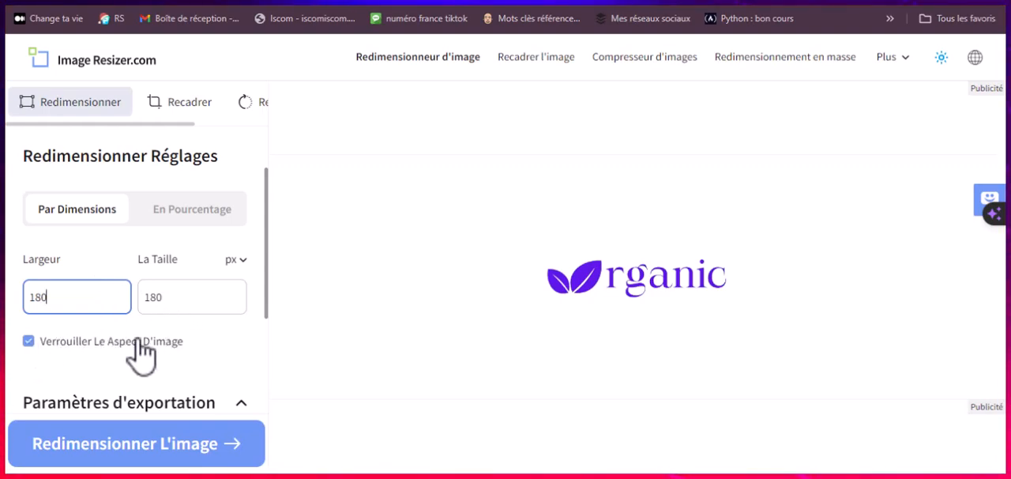
click(29, 341)
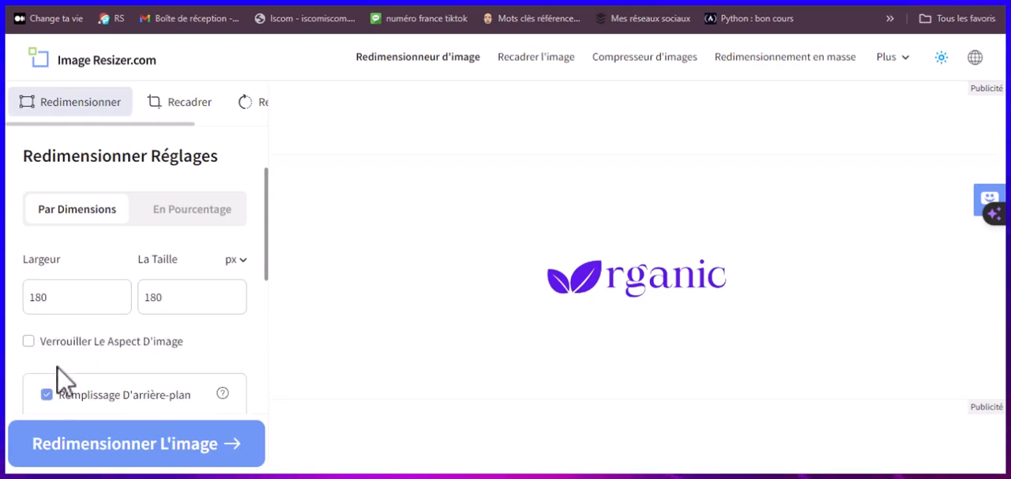
double_click(156, 298)
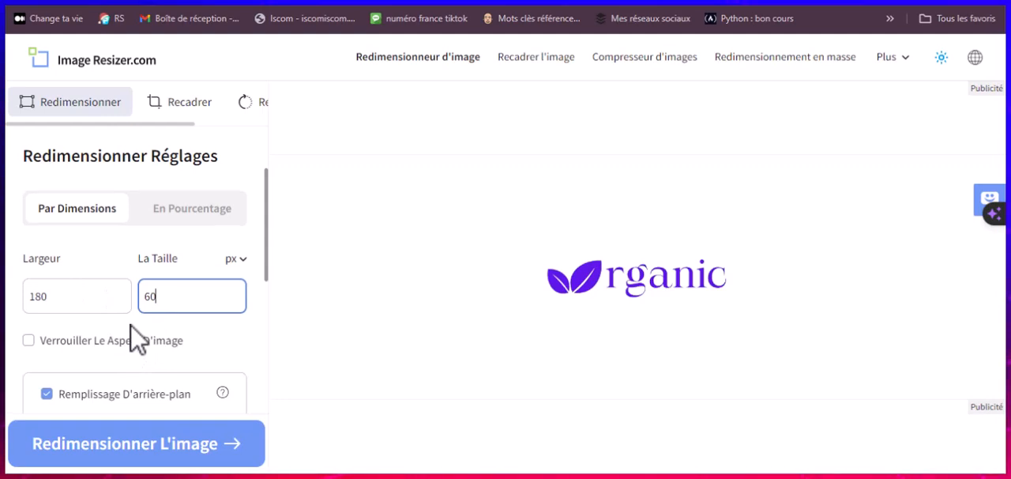
scroll(132, 342, down, 2)
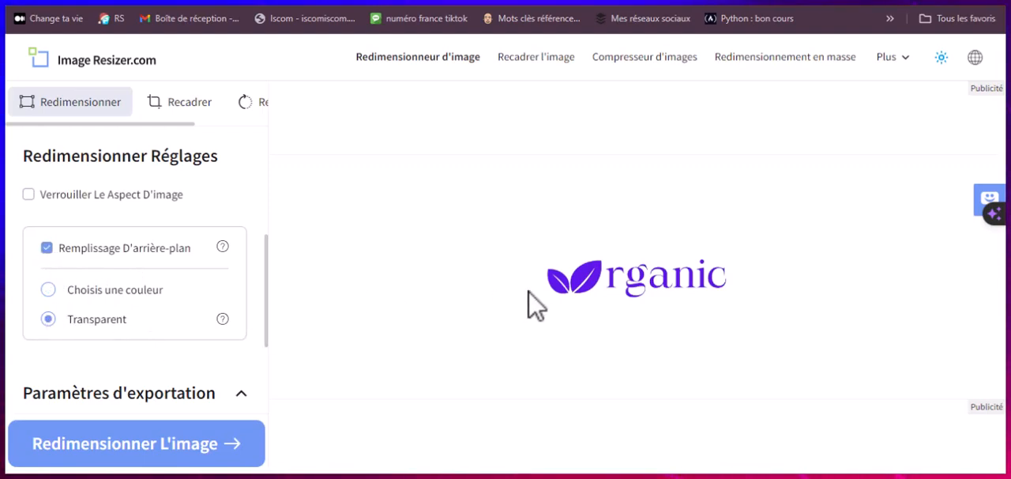
scroll(174, 320, down, 2)
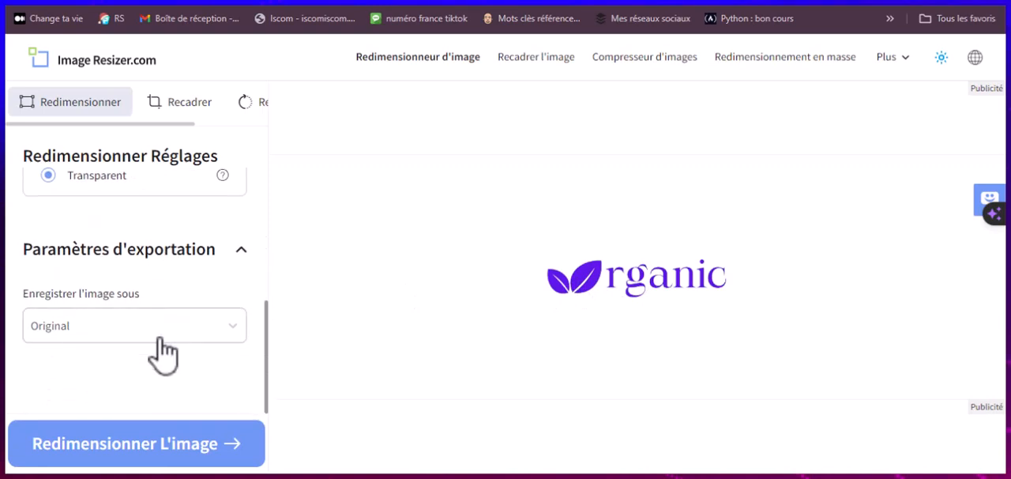
scroll(151, 372, up, 1)
click(121, 455)
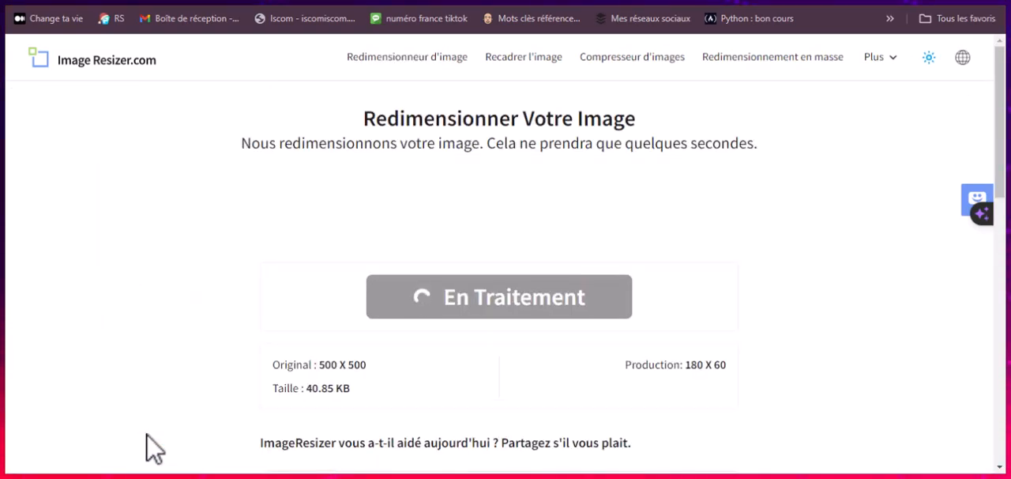
Step: Download the resized 180 × 60 px logo and show the downloaded file in its folder
scroll(497, 328, down, 1)
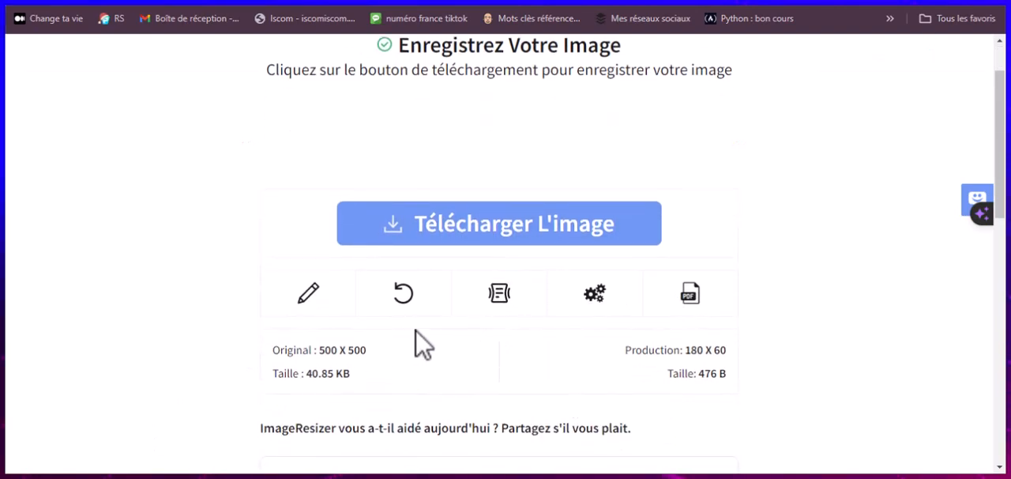
click(467, 237)
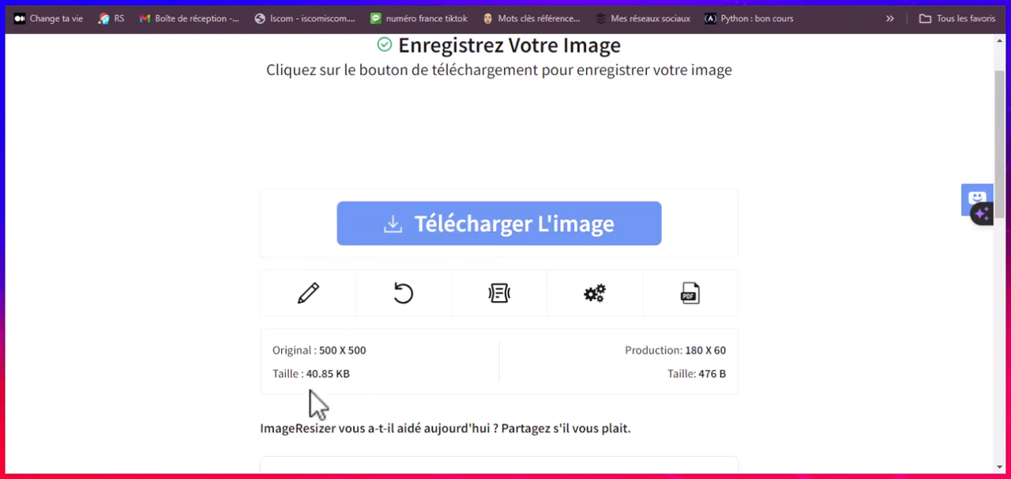
drag(313, 350, 374, 349)
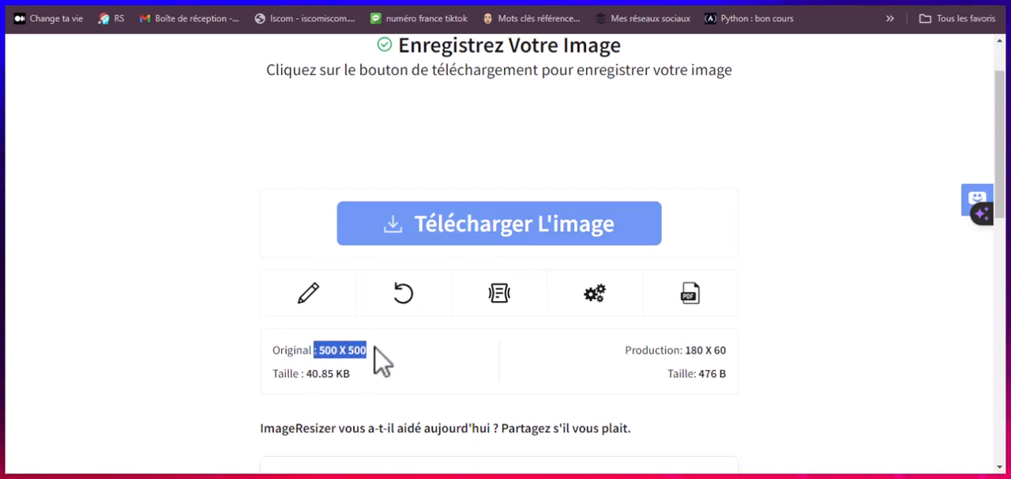
click(337, 350)
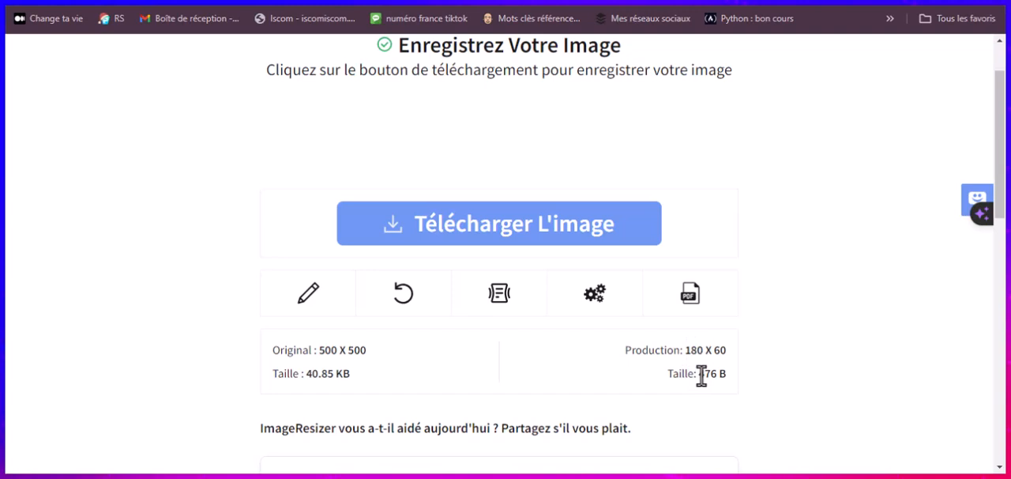
drag(713, 373, 723, 373)
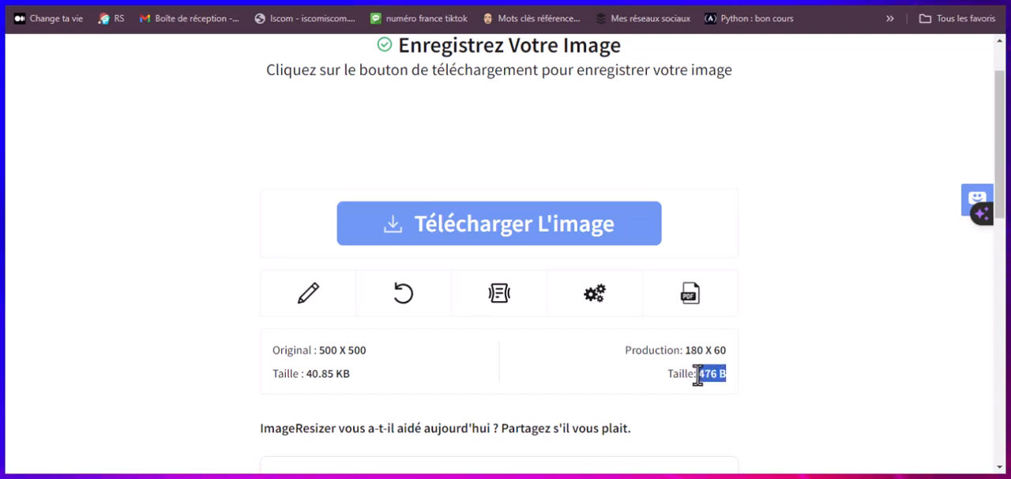
click(704, 377)
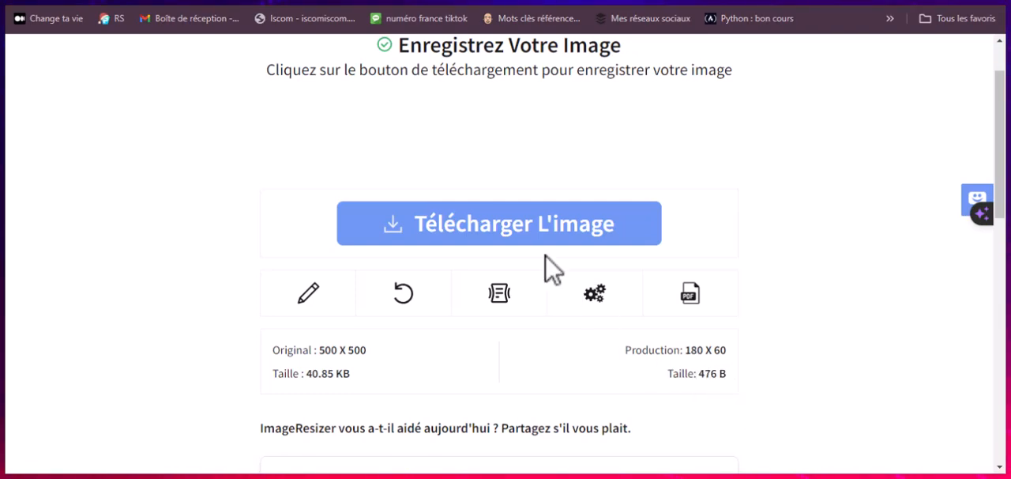
click(532, 235)
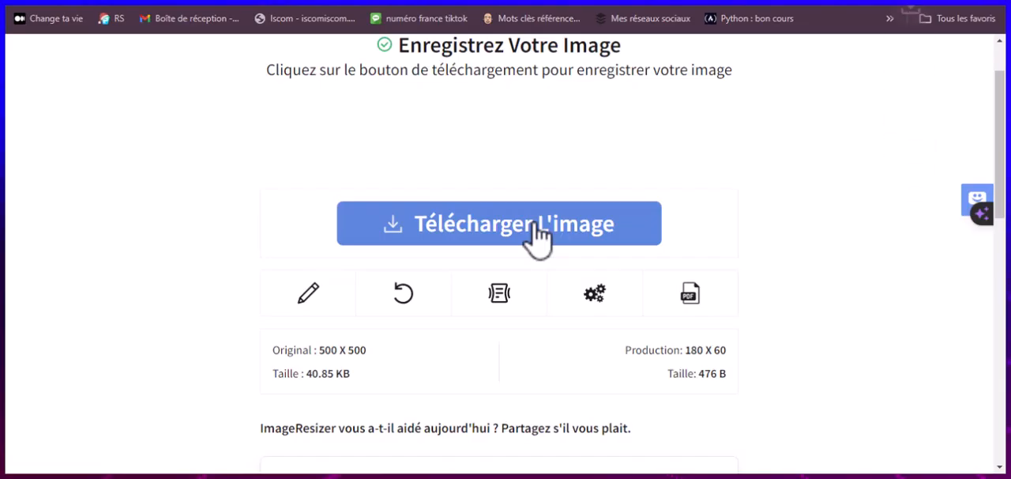
mouse_move(851, 42)
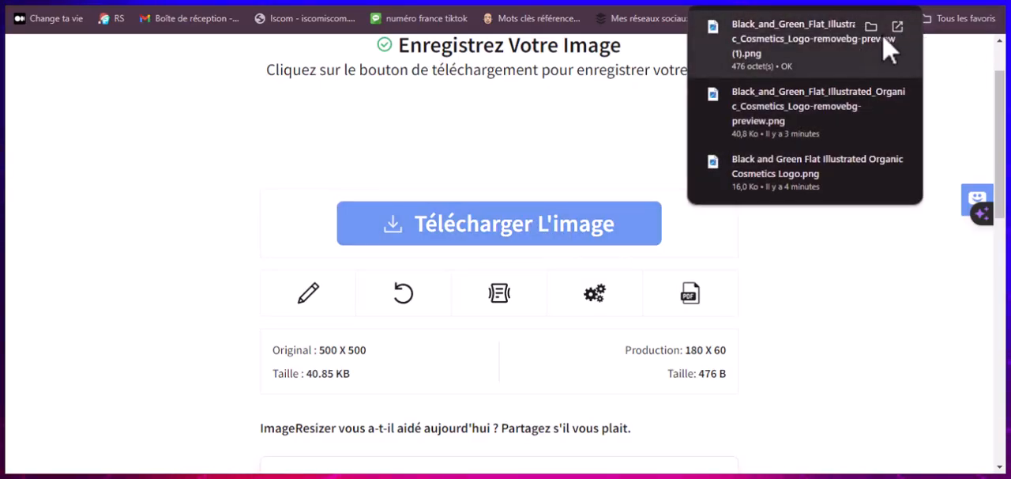
click(872, 31)
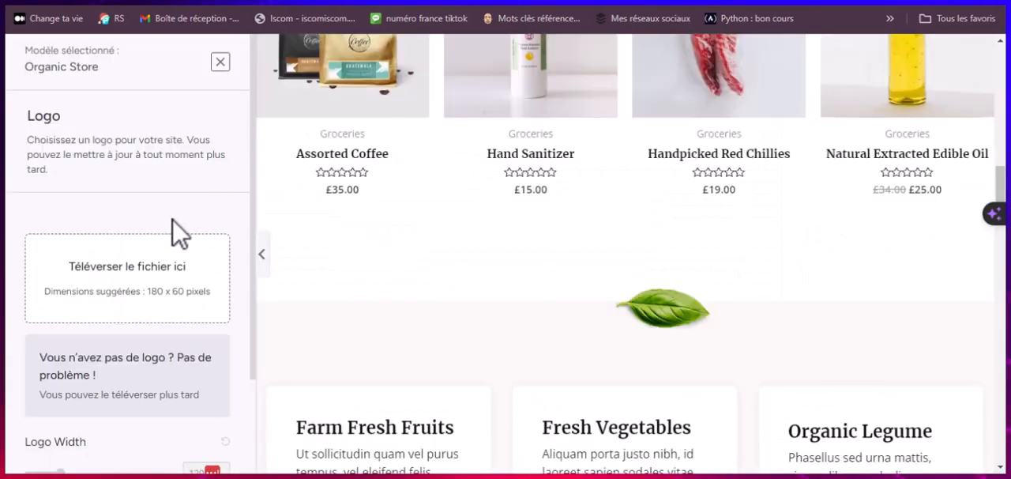
Step: Upload the 180 × 60 px logo as the Organic Store template's logo and set its Logo Width to 251
click(139, 272)
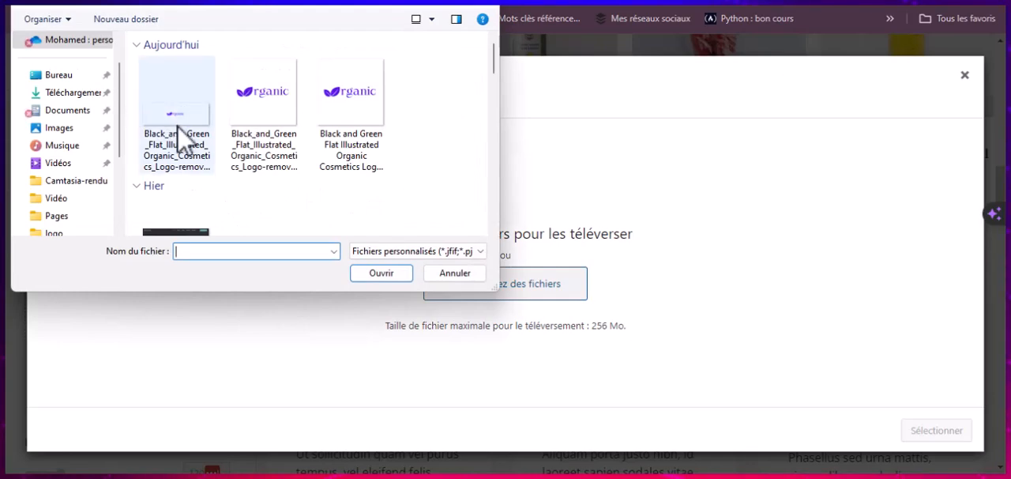
click(182, 136)
click(381, 273)
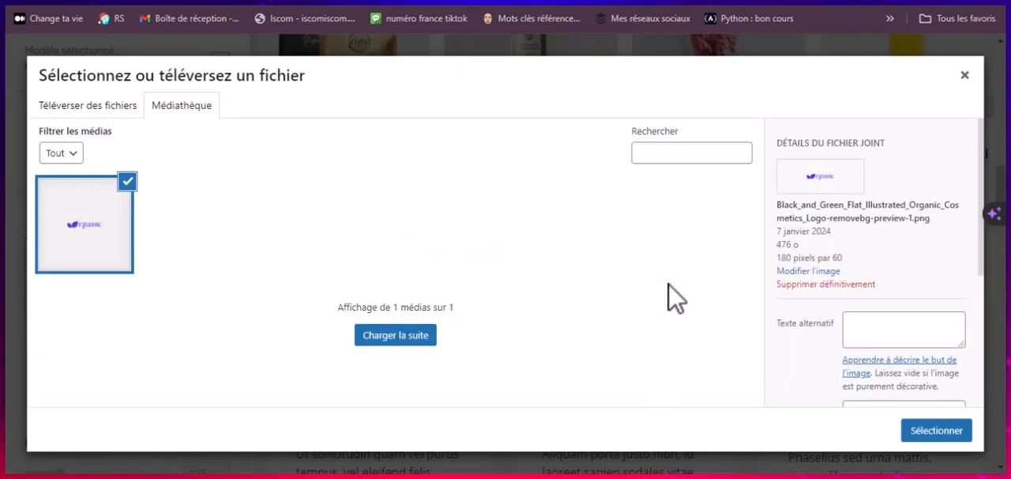
click(937, 430)
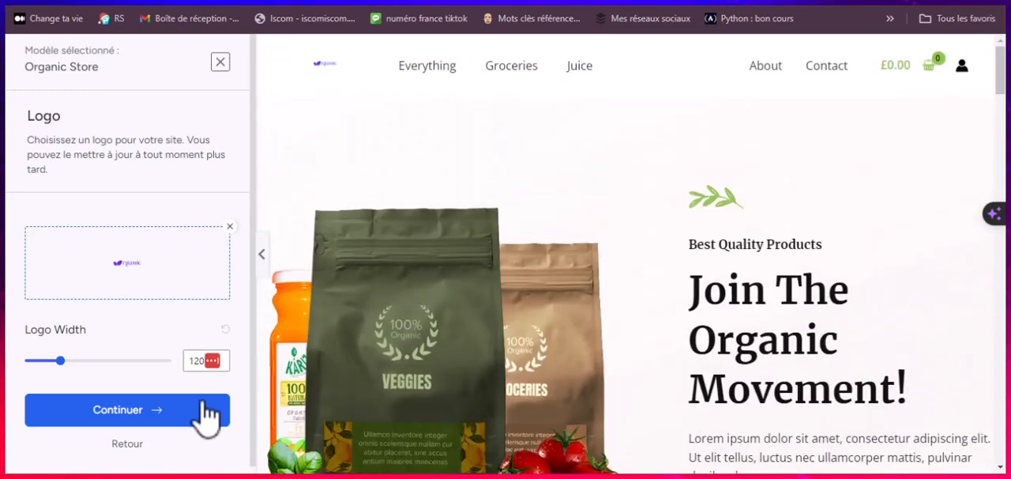
drag(60, 362, 98, 362)
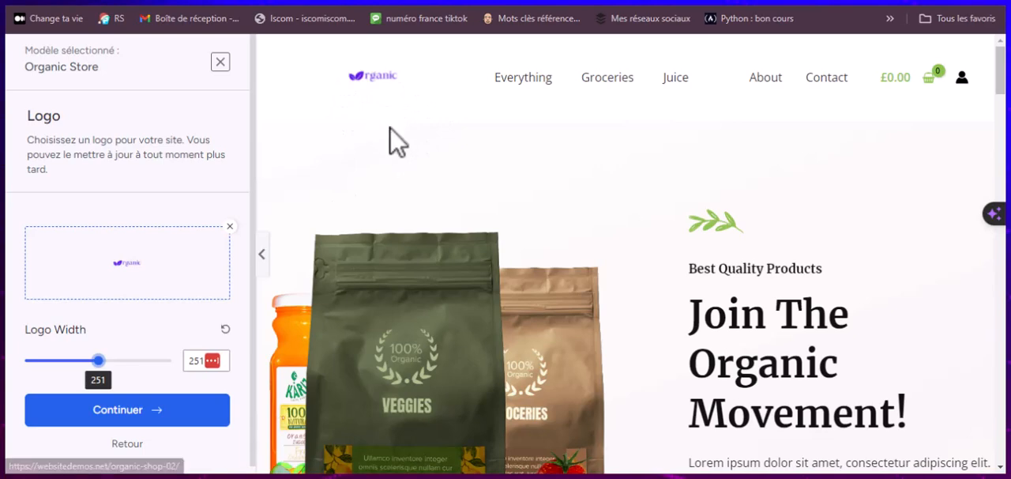
Step: Replace the template's logo by uploading the 500 × 500 px background-free Organic PNG and selecting it from the media library
scroll(425, 207, down, 1)
scroll(421, 204, down, 2)
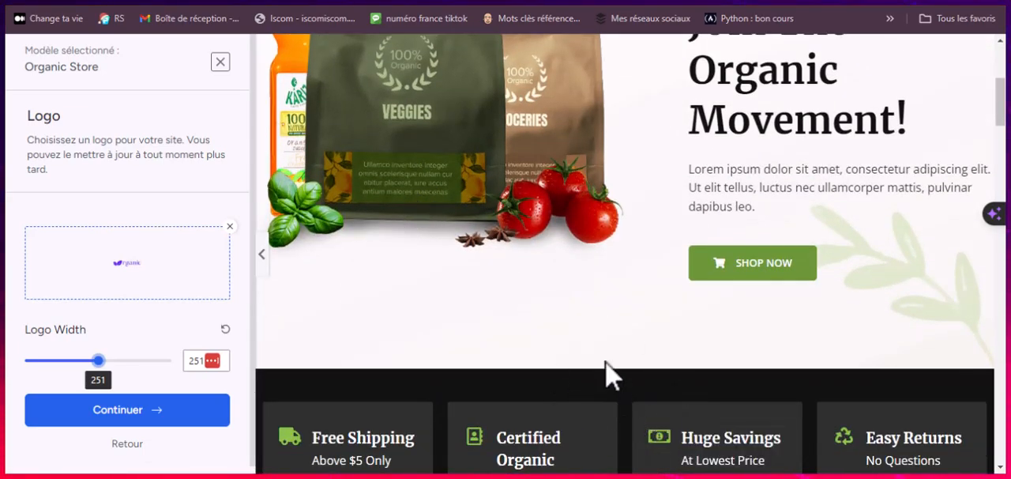
scroll(510, 381, up, 2)
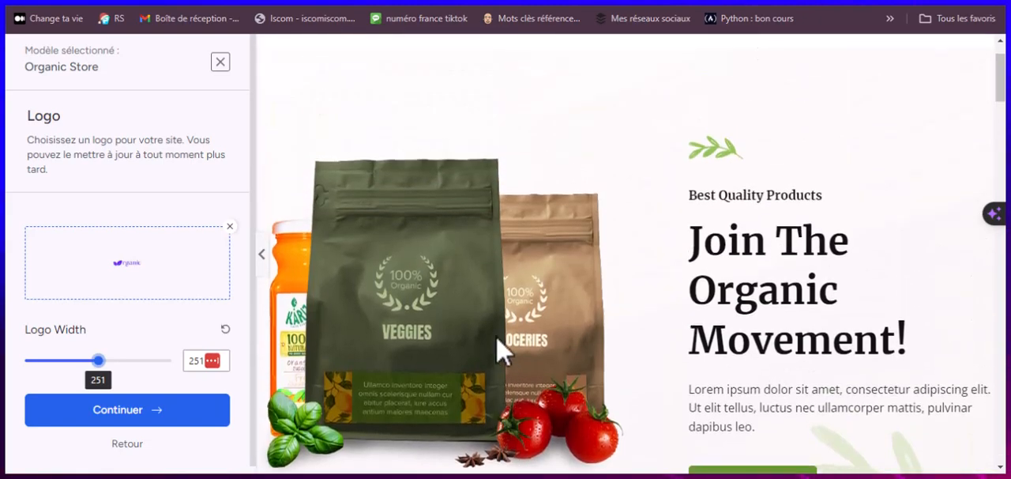
scroll(502, 348, up, 1)
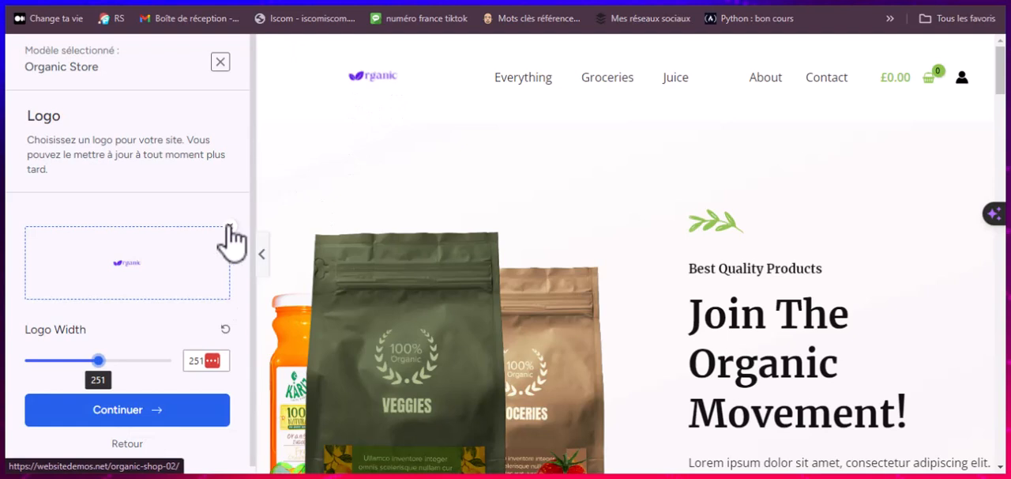
mouse_move(168, 272)
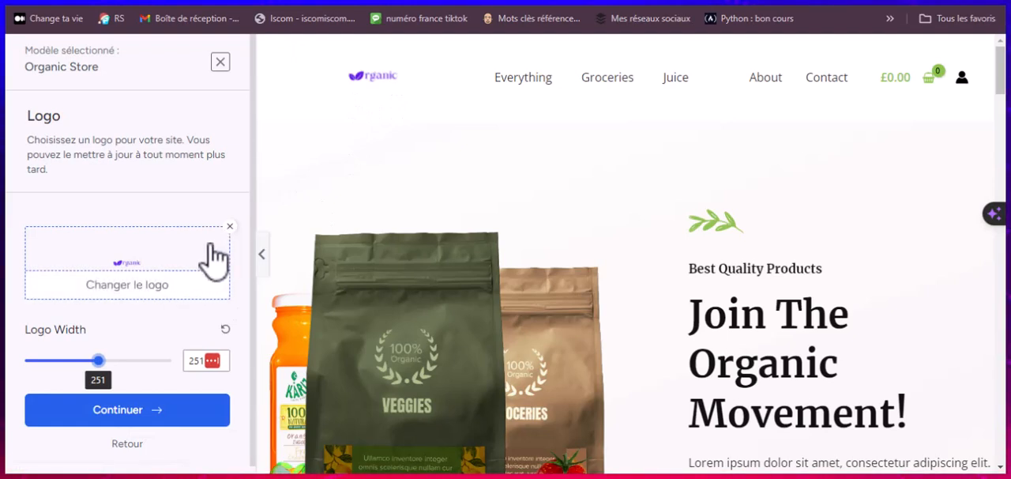
click(172, 261)
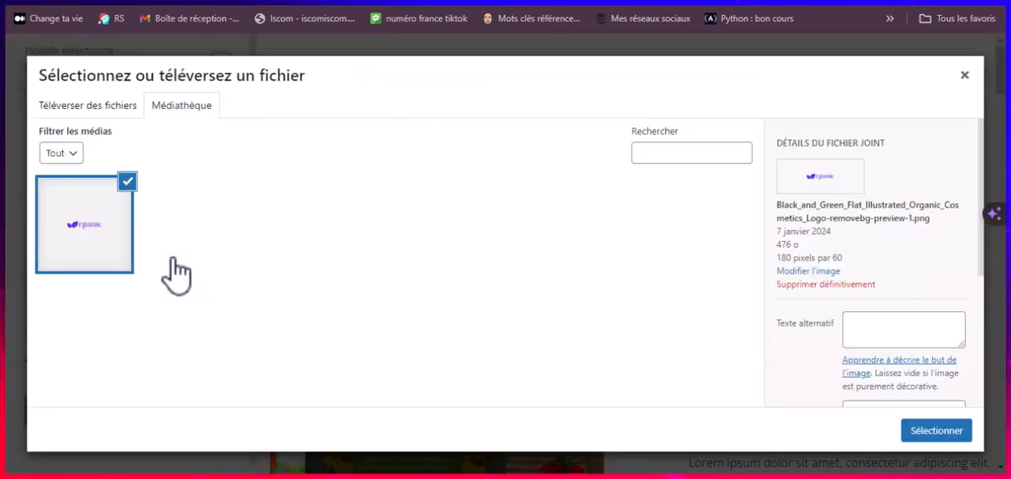
click(117, 108)
click(463, 289)
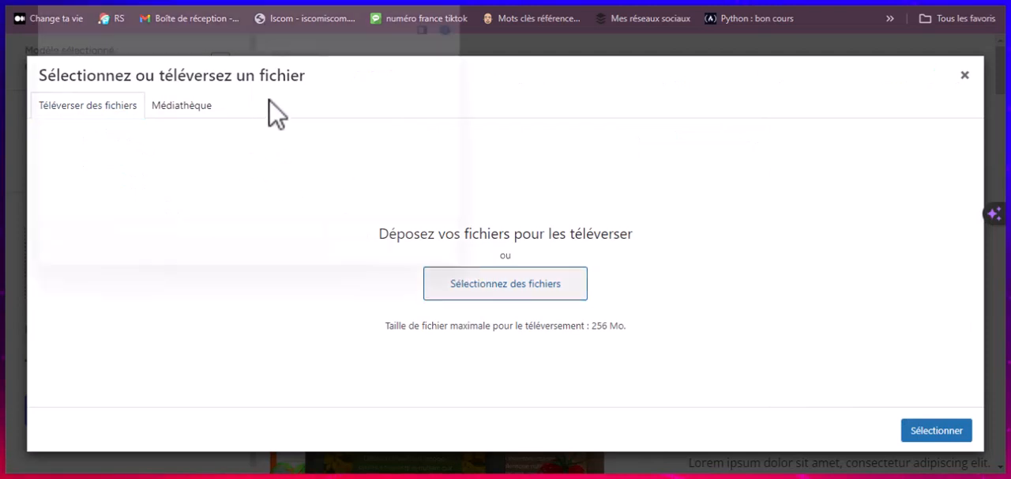
click(271, 120)
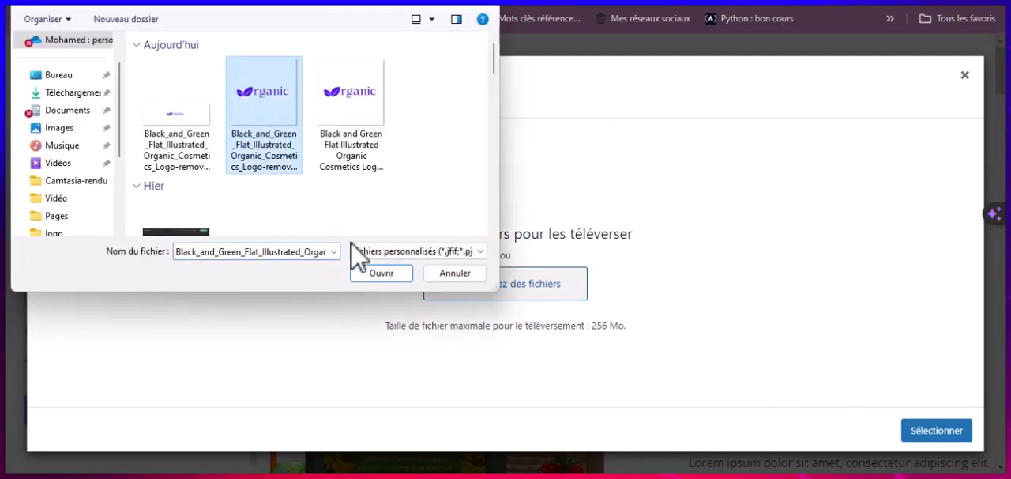
click(382, 273)
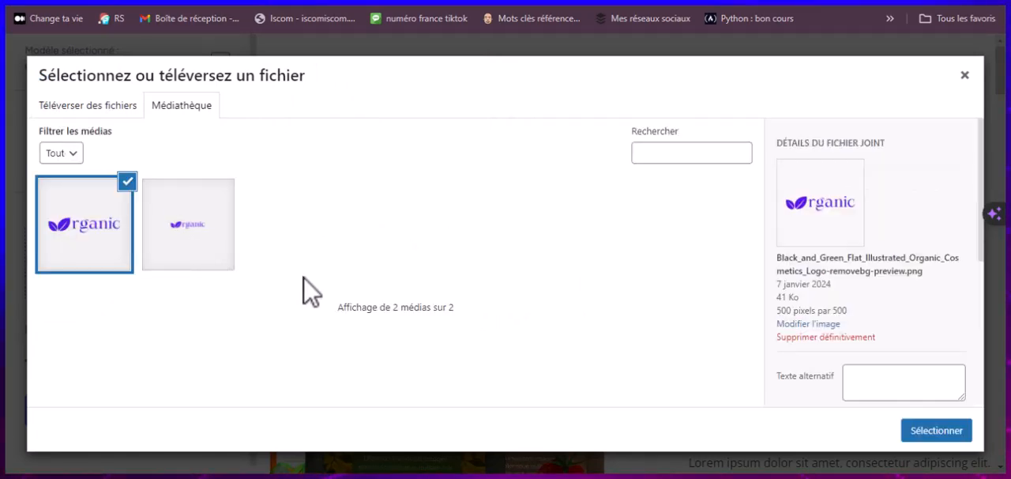
click(923, 433)
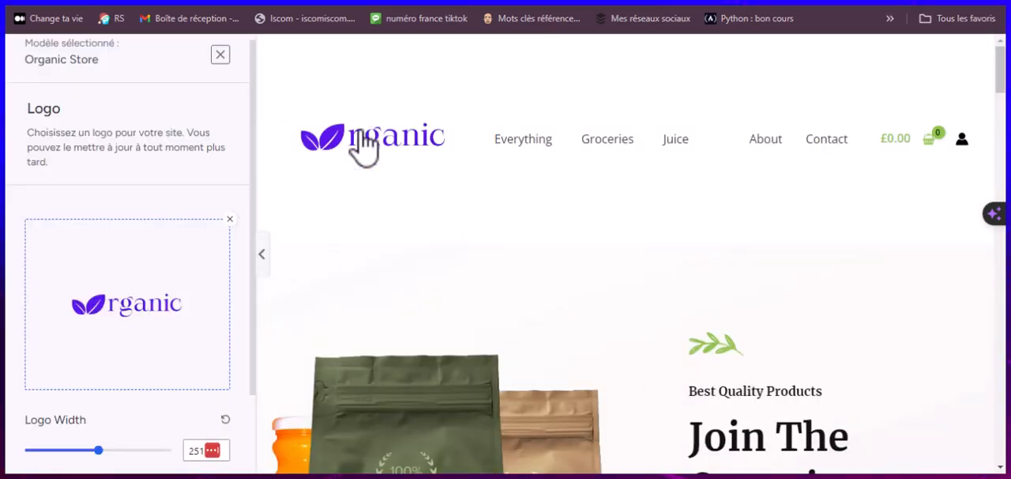
Step: Set the new logo's Logo Width to 80 and continue to the colours and fonts stage
scroll(203, 343, down, 1)
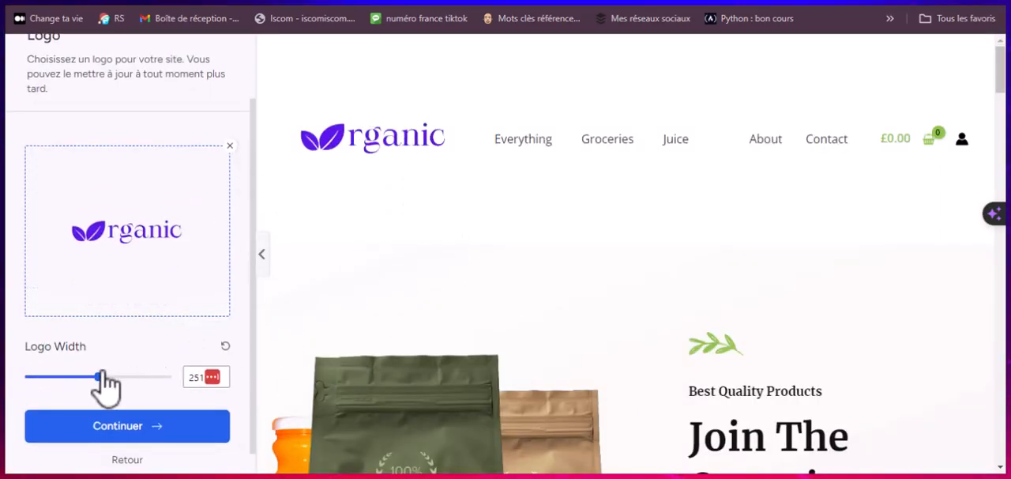
drag(98, 377, 51, 378)
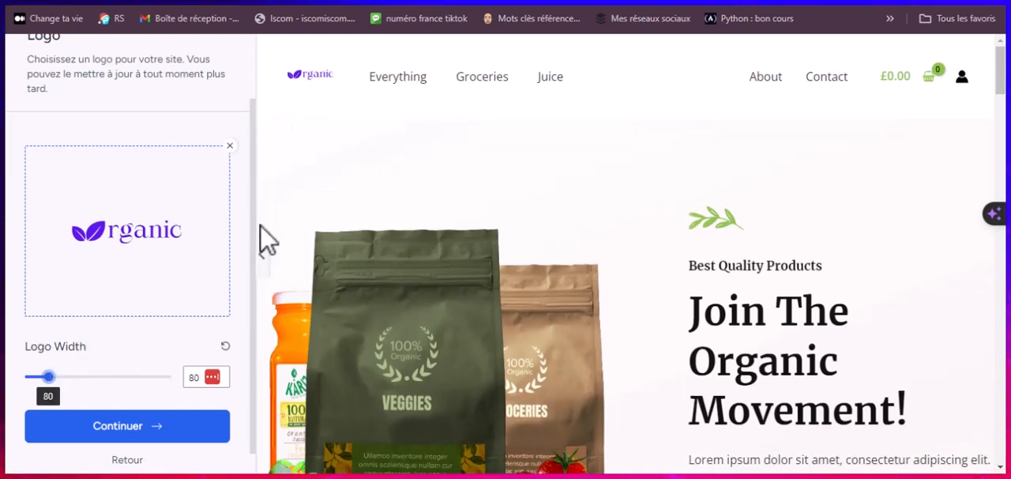
click(126, 419)
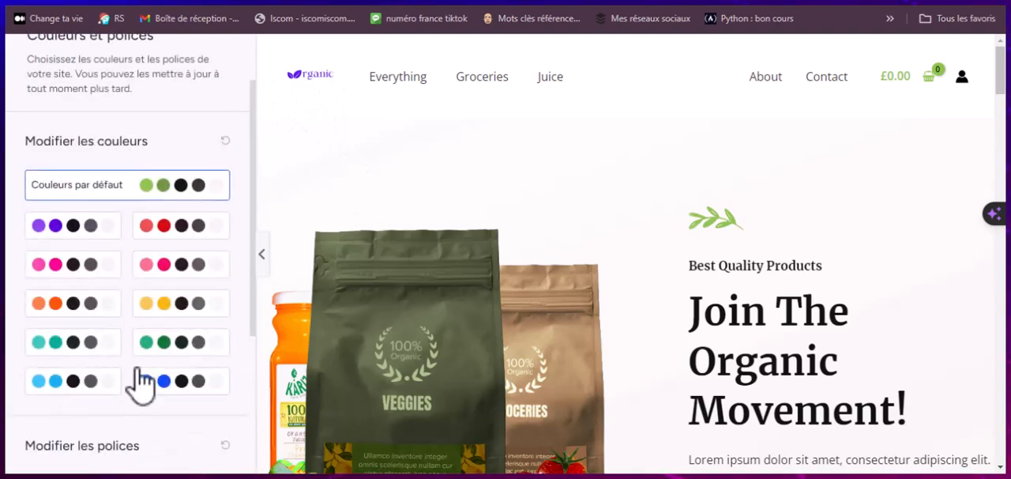
Step: Apply the purple colour palette to the template, keep the Merriweather / Open Sans fonts and continue
scroll(419, 209, down, 5)
scroll(438, 266, up, 4)
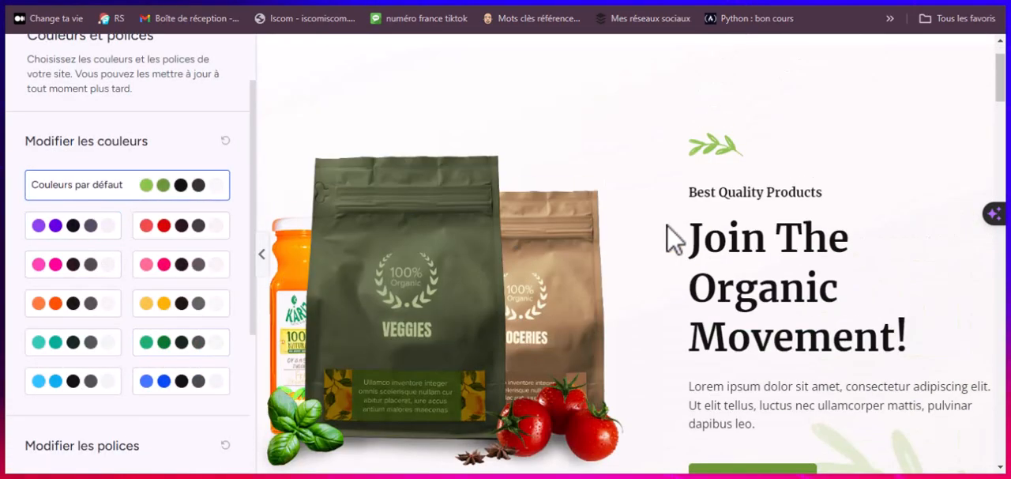
click(60, 247)
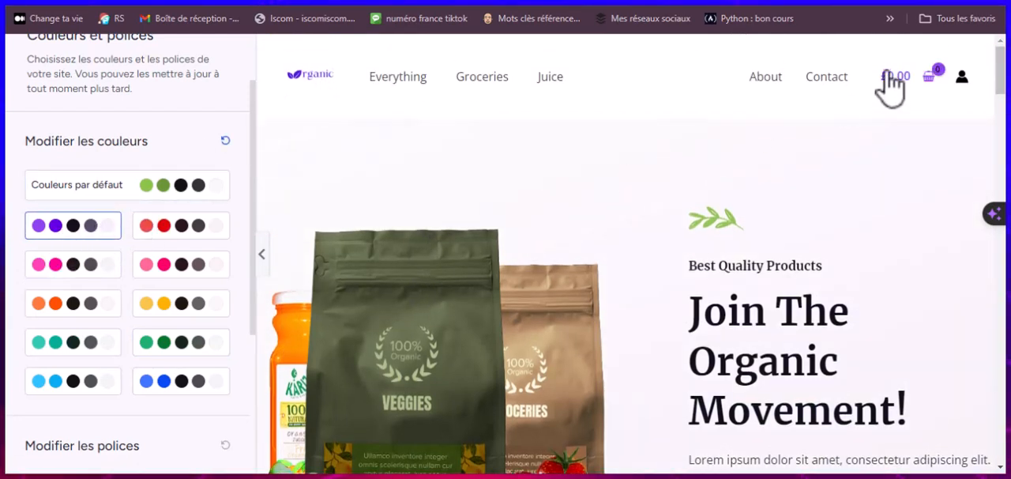
scroll(379, 218, down, 5)
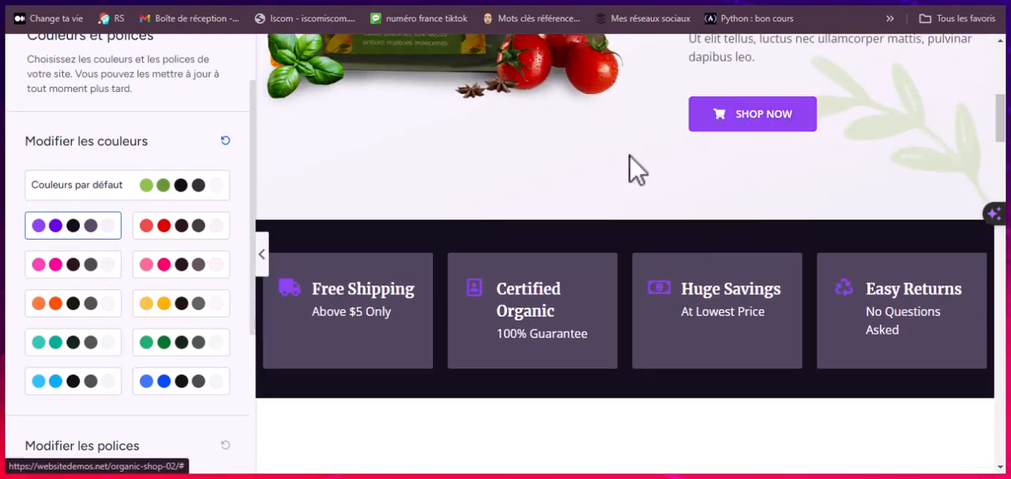
scroll(305, 282, down, 5)
scroll(87, 415, down, 1)
scroll(87, 414, down, 3)
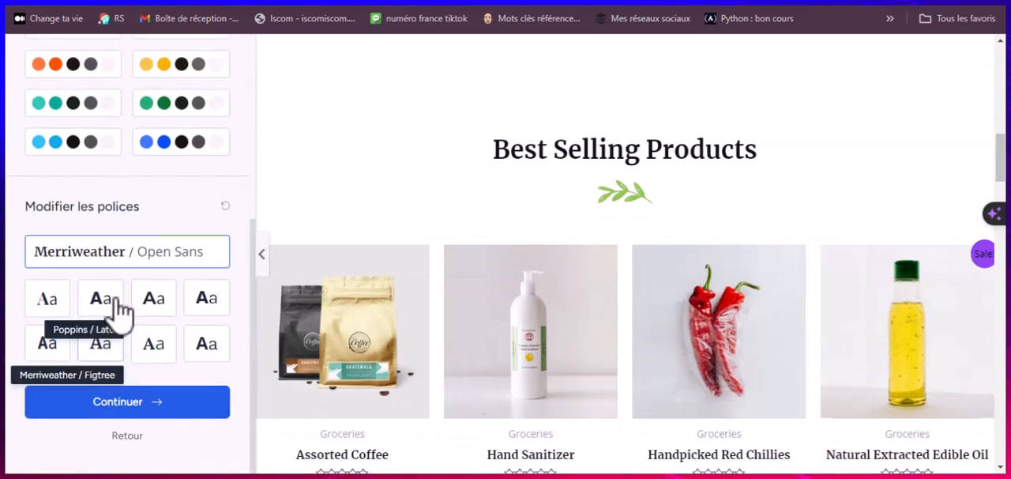
click(123, 407)
Step: Leave the personal details and newsletter consent blank, keep all advanced import options enabled, and submit to build the site
scroll(436, 241, down, 2)
scroll(430, 247, up, 2)
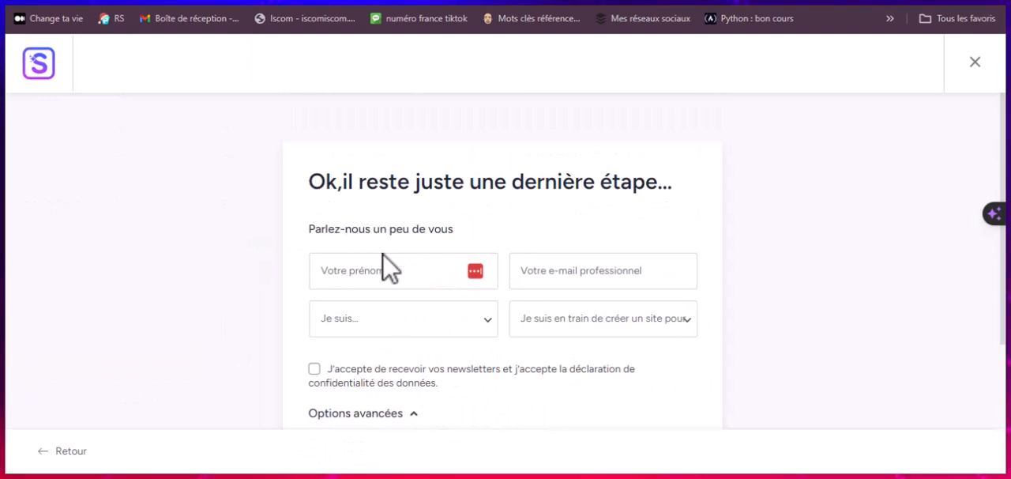
click(466, 325)
click(580, 269)
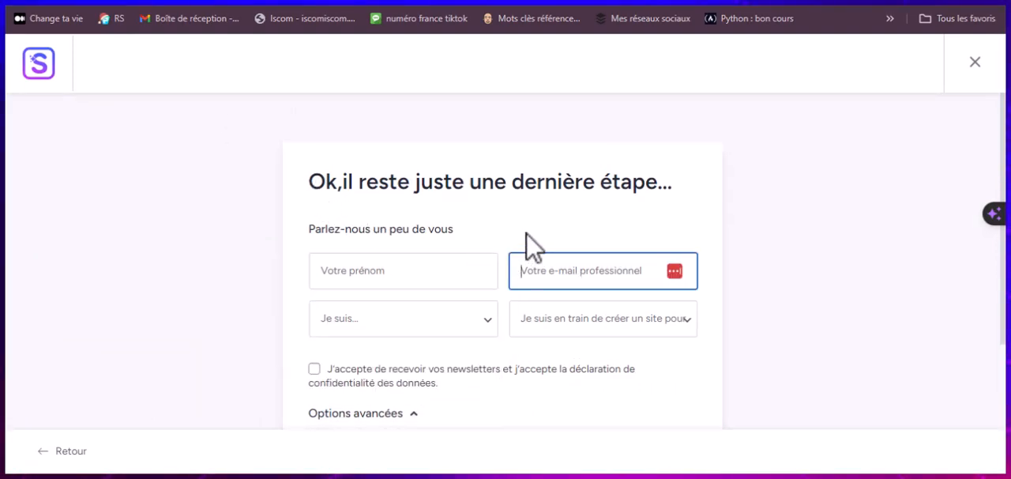
scroll(510, 246, down, 1)
scroll(503, 234, down, 3)
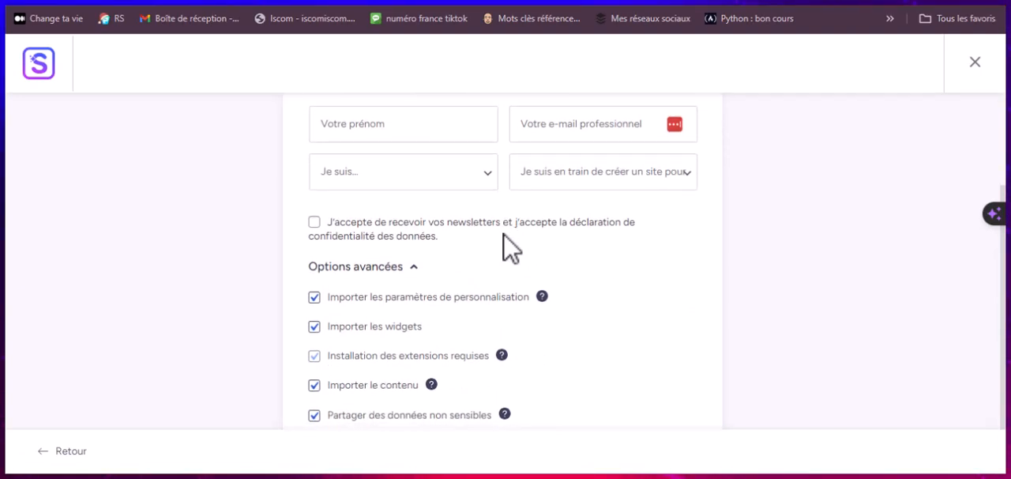
scroll(503, 235, up, 4)
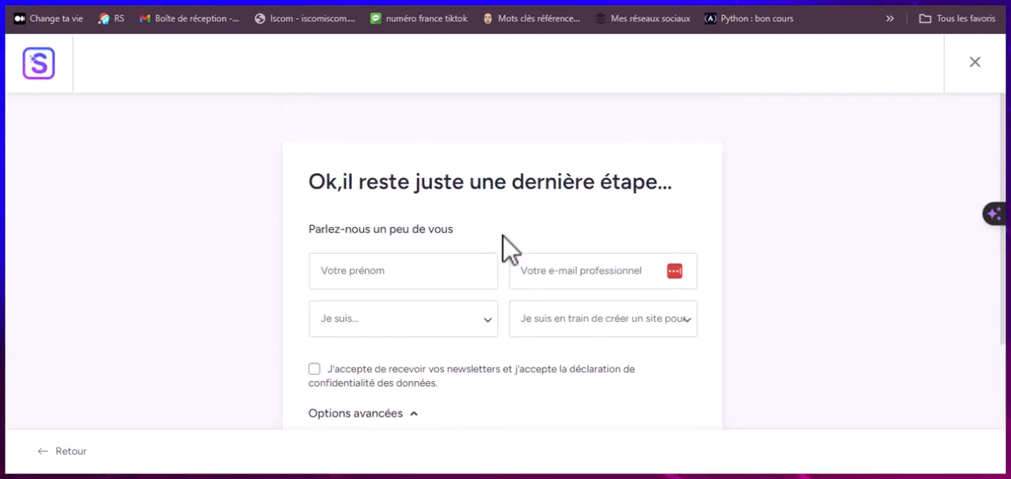
scroll(509, 248, down, 4)
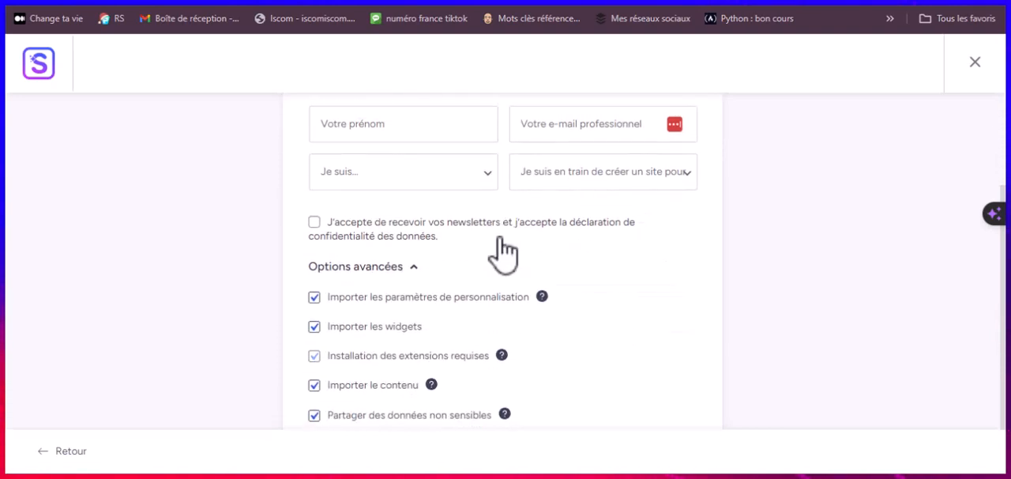
scroll(472, 257, down, 2)
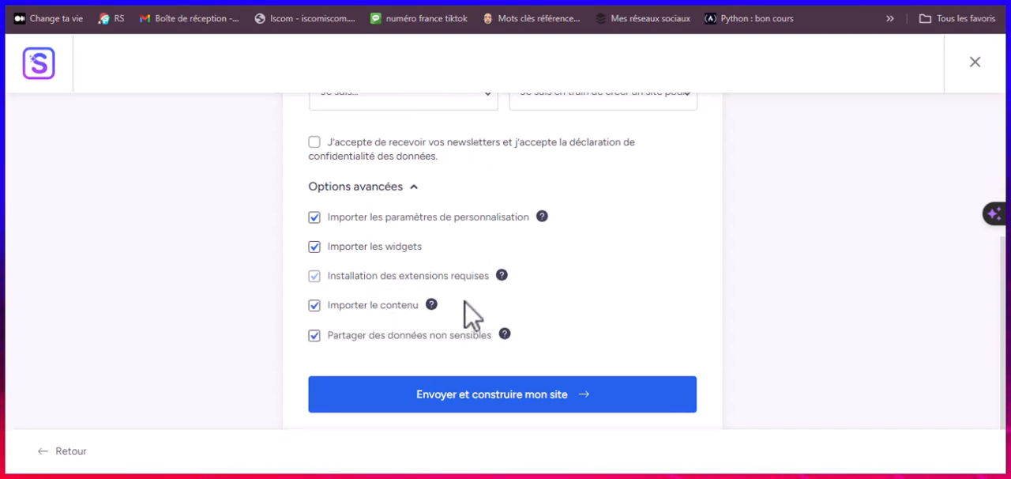
mouse_move(431, 305)
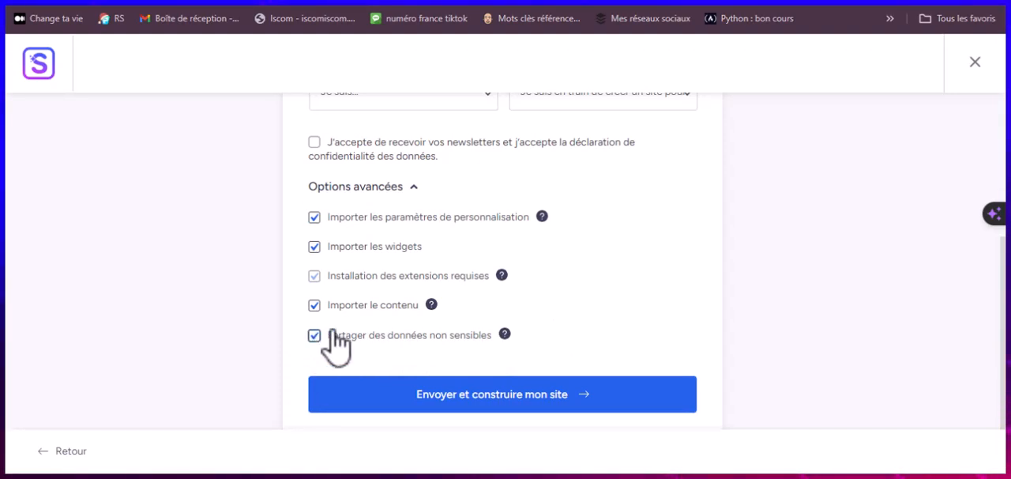
click(461, 404)
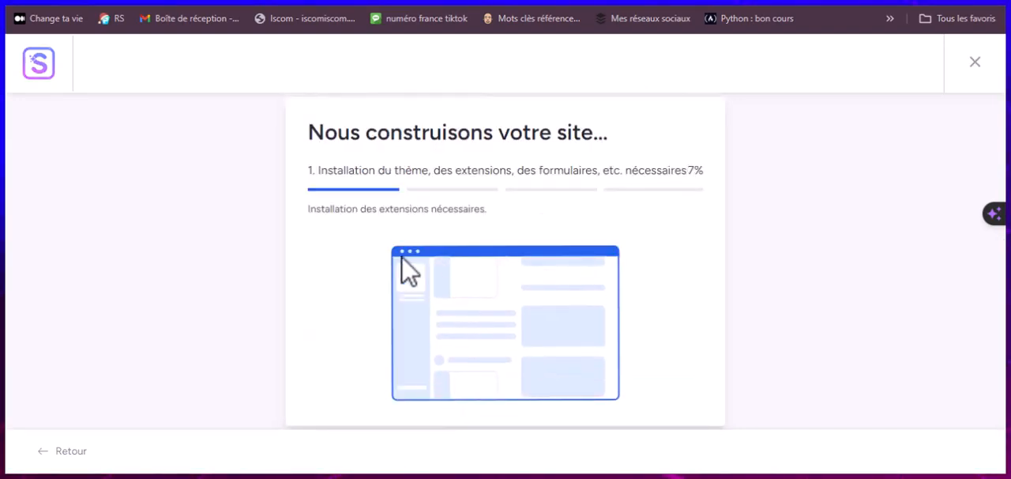
drag(313, 169, 691, 176)
click(692, 176)
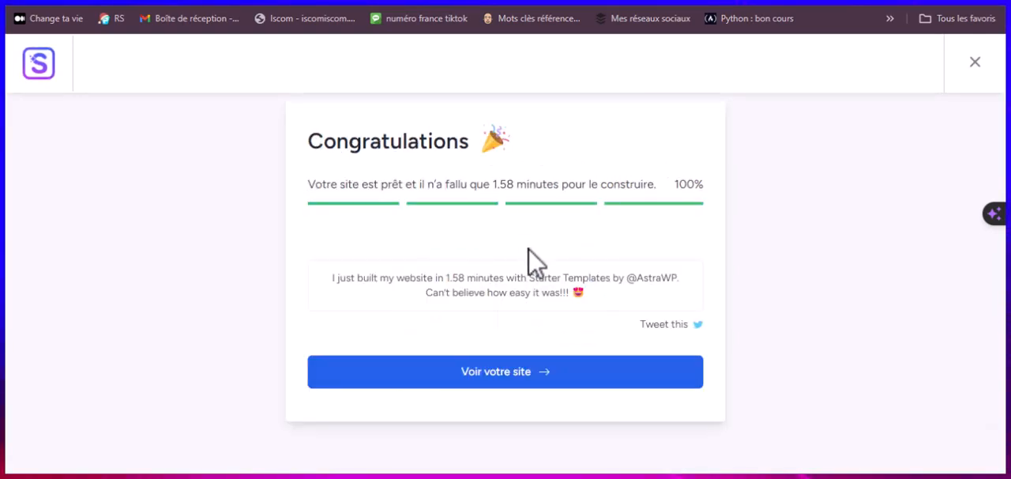
drag(346, 278, 468, 277)
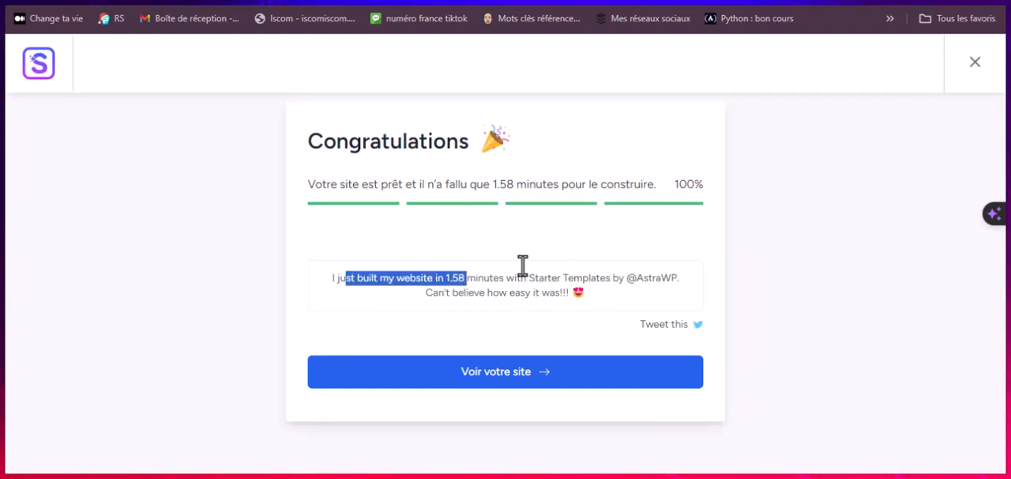
Step: Open the finished site and review its home page from the header through the product sections to the footer
click(506, 371)
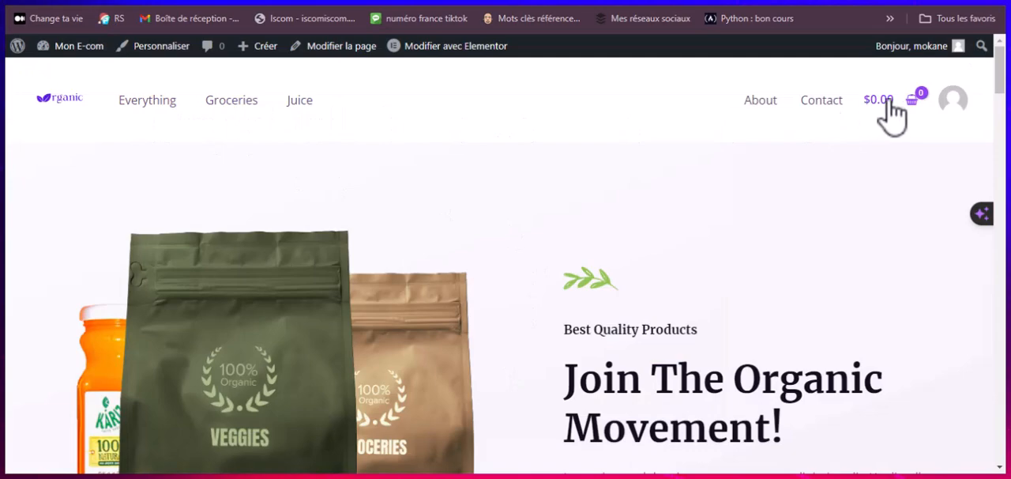
scroll(714, 260, down, 10)
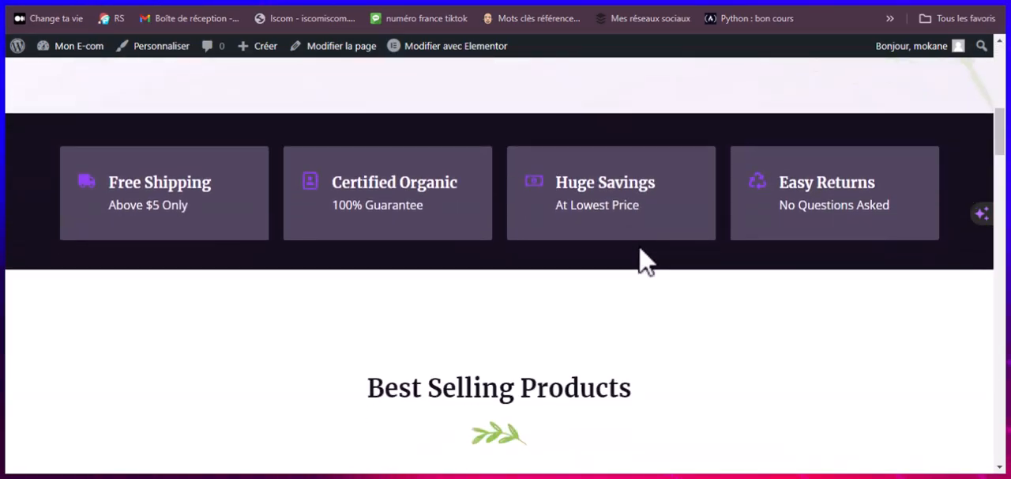
scroll(628, 223, down, 10)
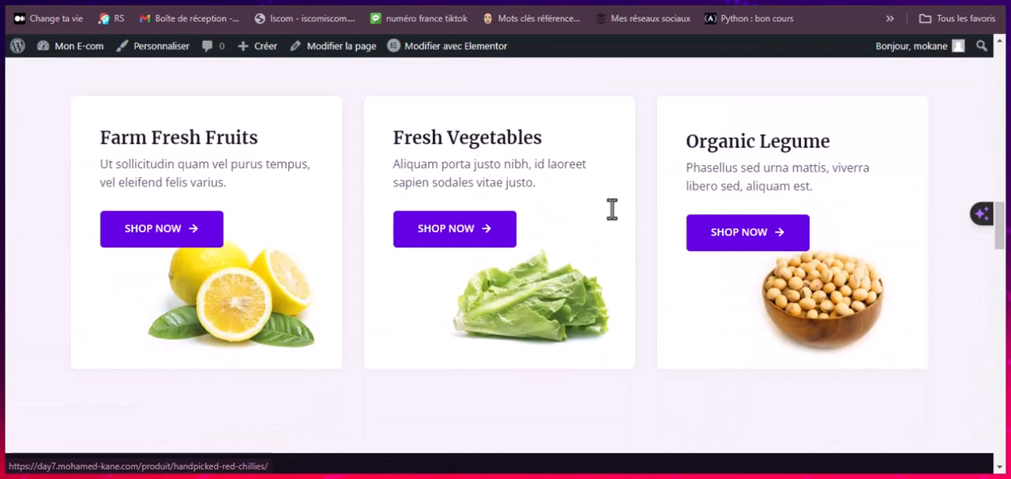
scroll(621, 223, down, 10)
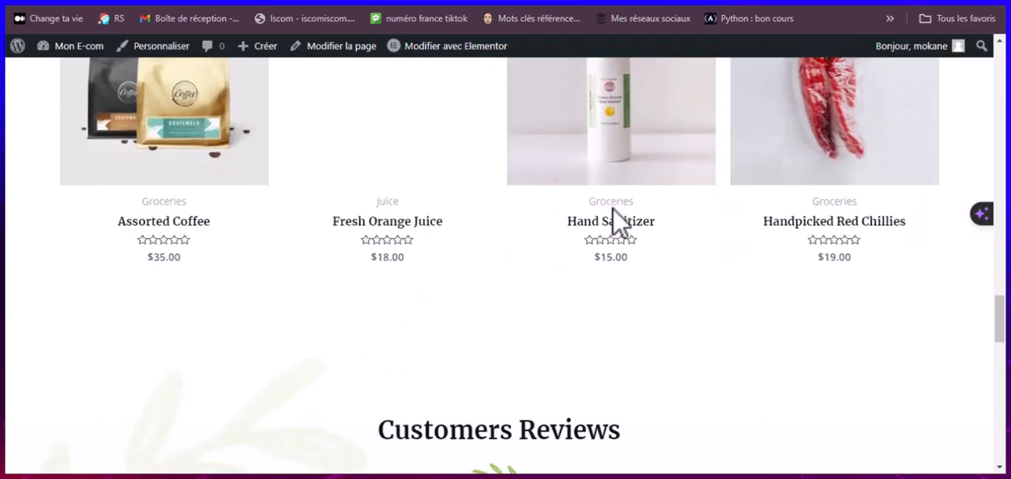
scroll(618, 225, down, 10)
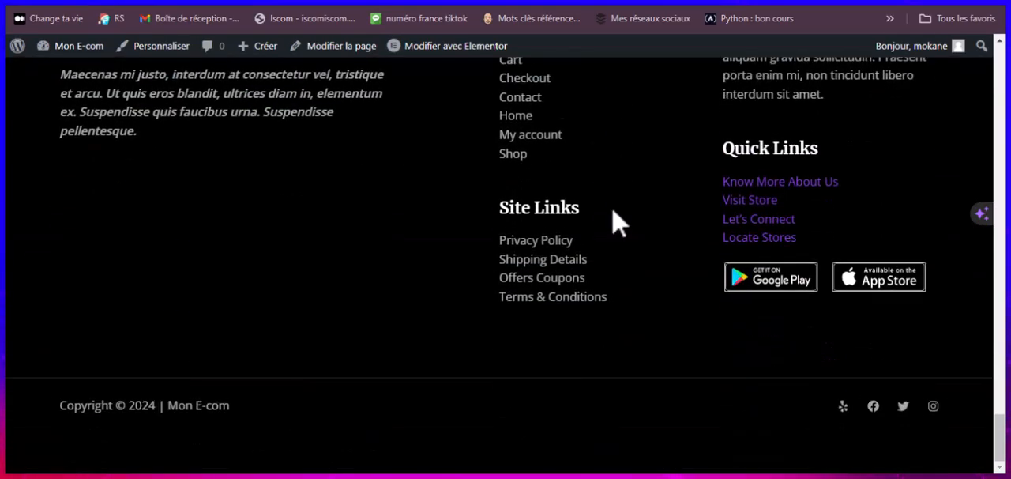
scroll(620, 224, up, 15)
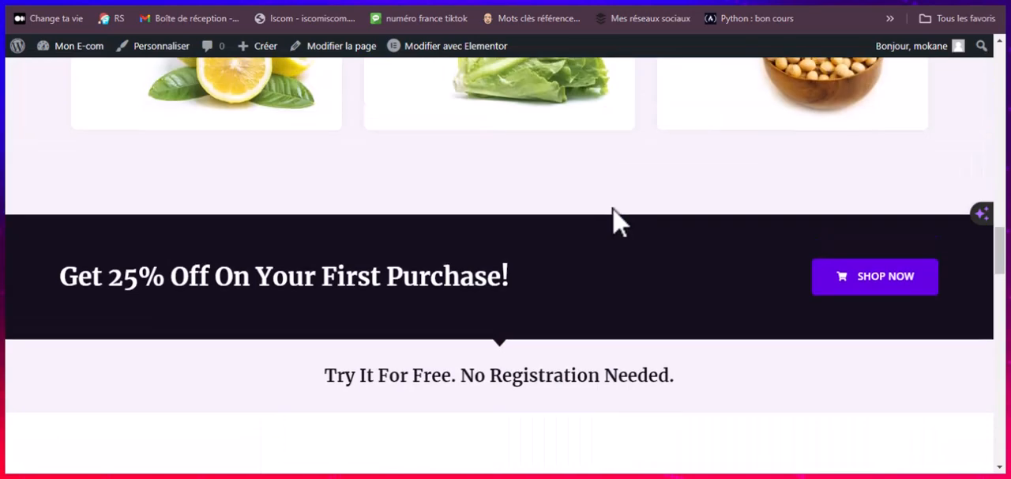
scroll(617, 221, up, 10)
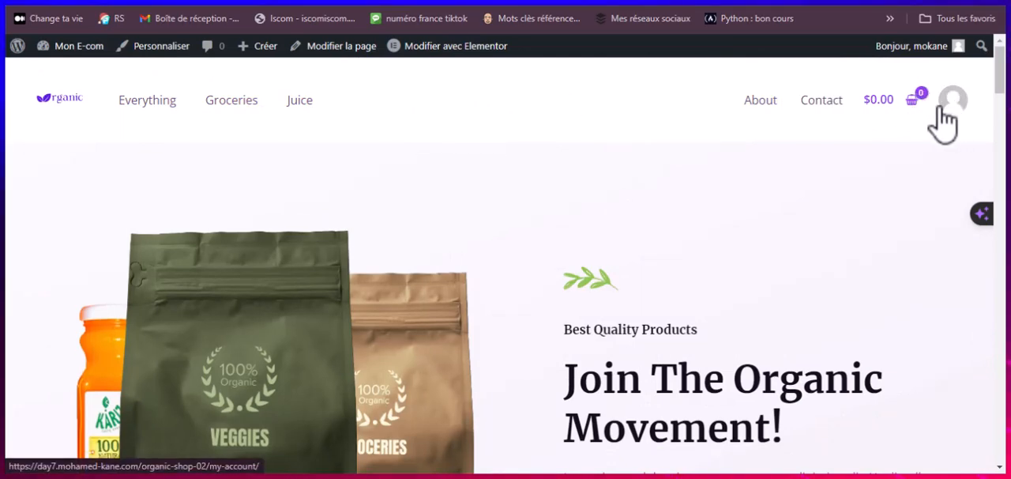
scroll(716, 184, down, 5)
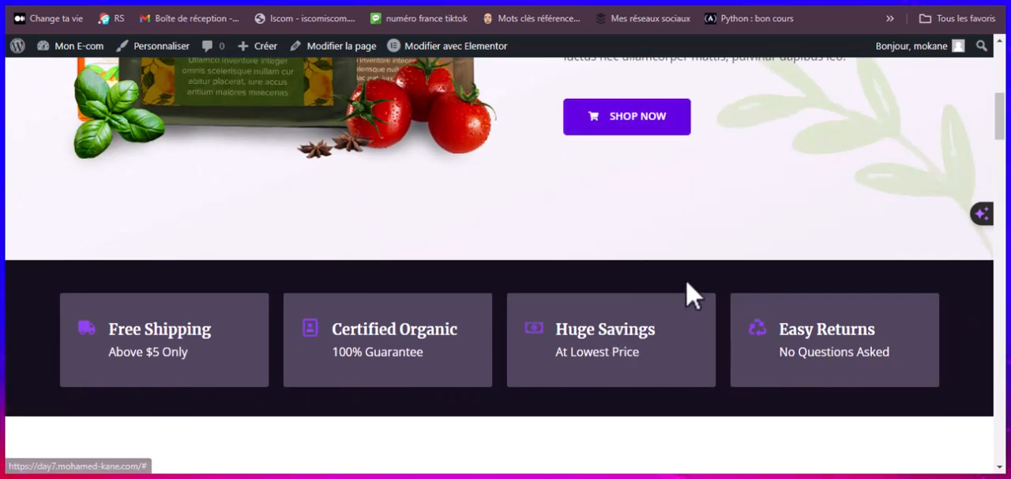
scroll(687, 289, down, 6)
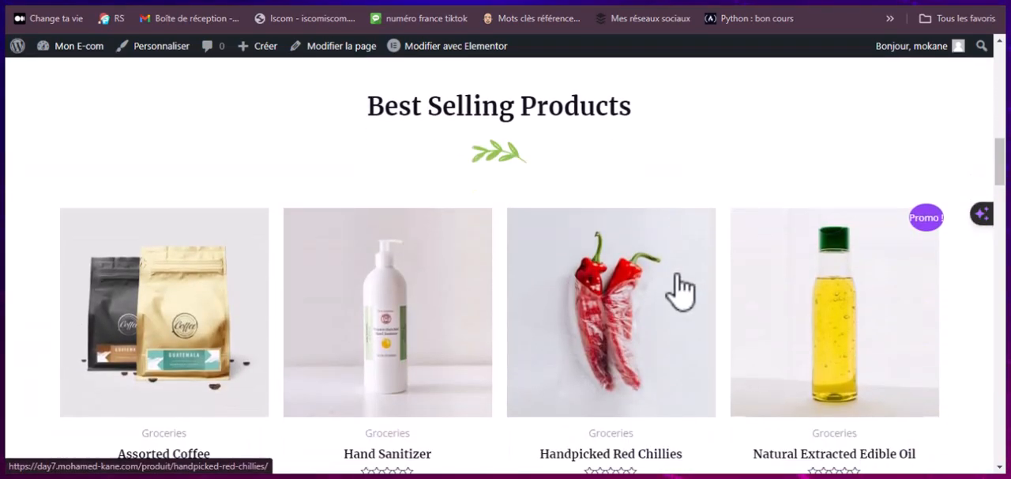
Step: Check the home page's hero section, feature boxes and Best Selling Products heading once more
scroll(637, 247, up, 3)
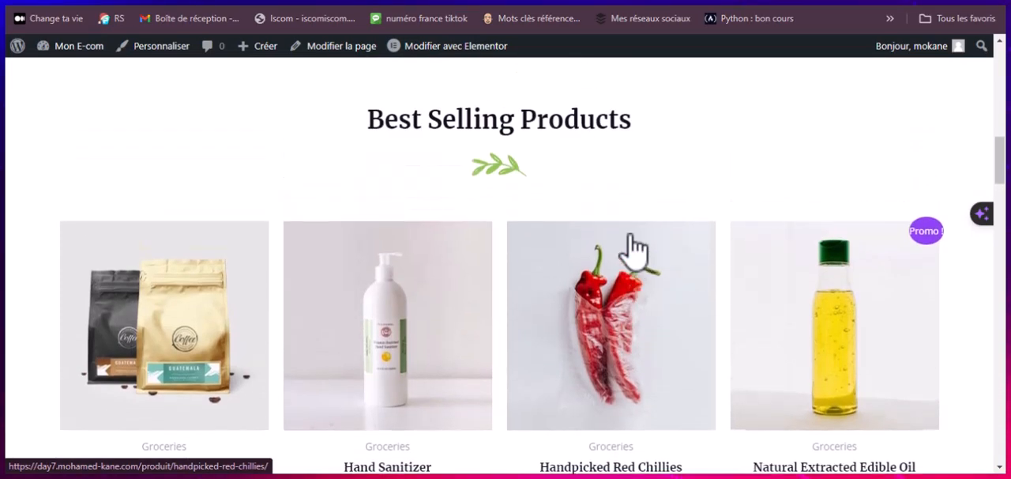
scroll(637, 249, up, 10)
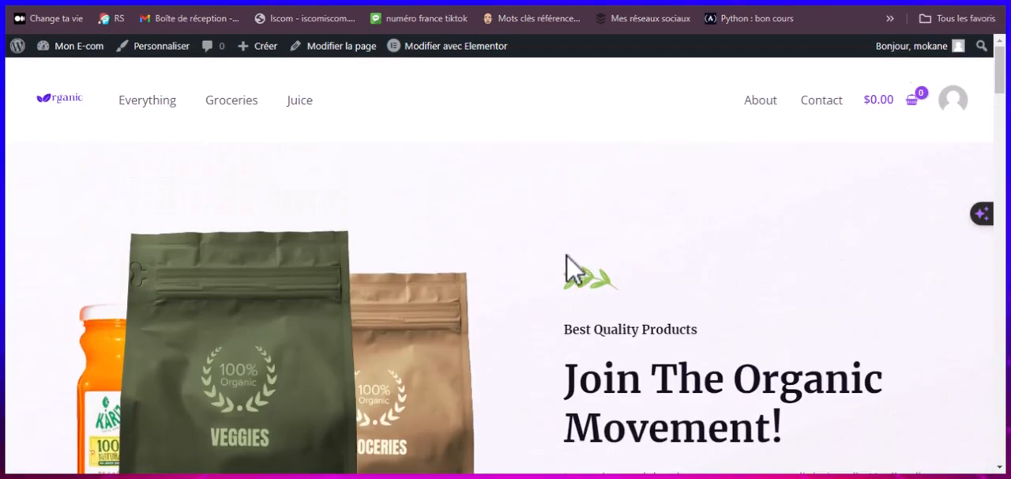
scroll(568, 267, down, 3)
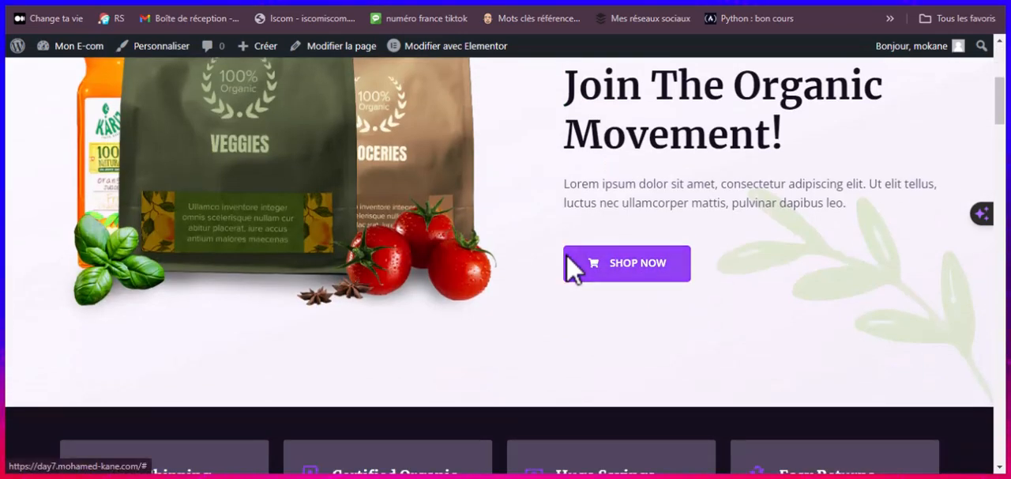
scroll(574, 268, up, 3)
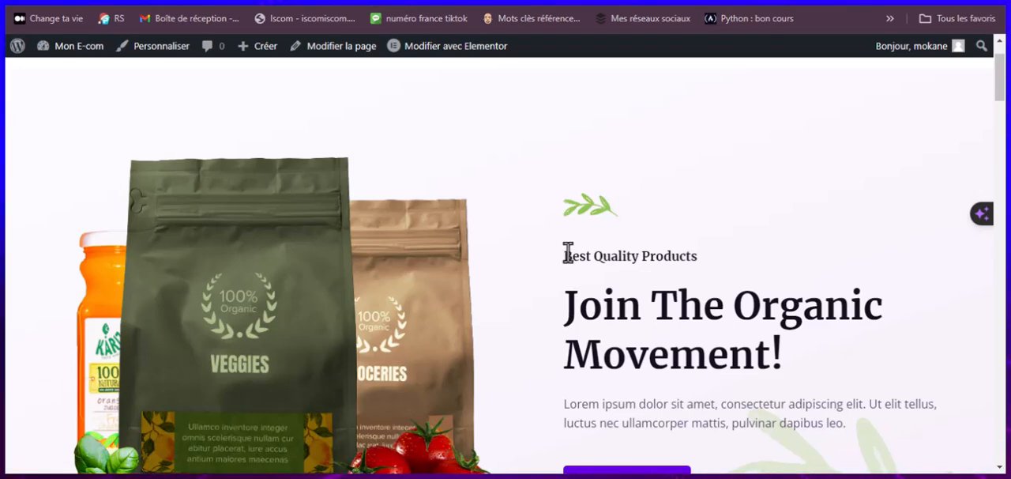
scroll(568, 253, down, 6)
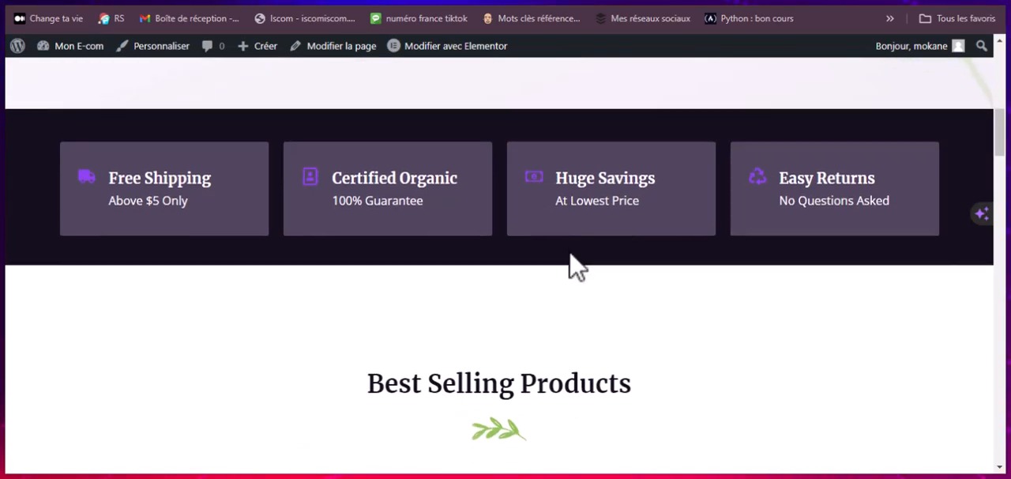
scroll(577, 267, down, 3)
scroll(577, 267, up, 9)
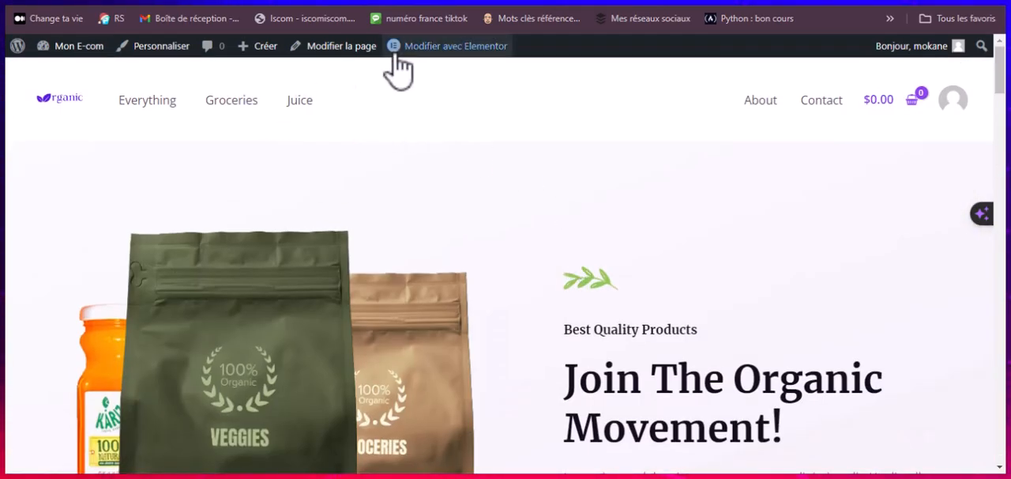
Step: Open the home page for editing with Elementor in a separate tab and dismiss the Elementor AI notification
mouse_move(452, 49)
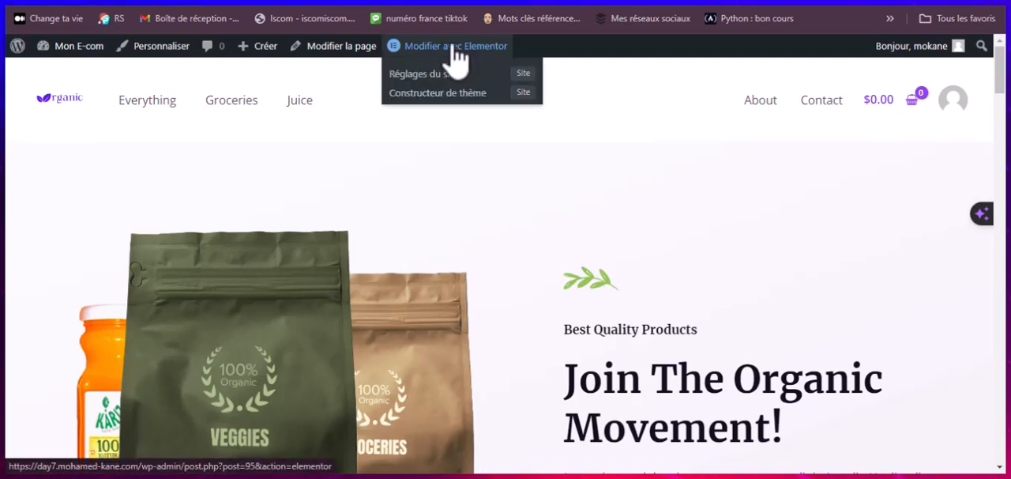
right_click(455, 47)
click(500, 60)
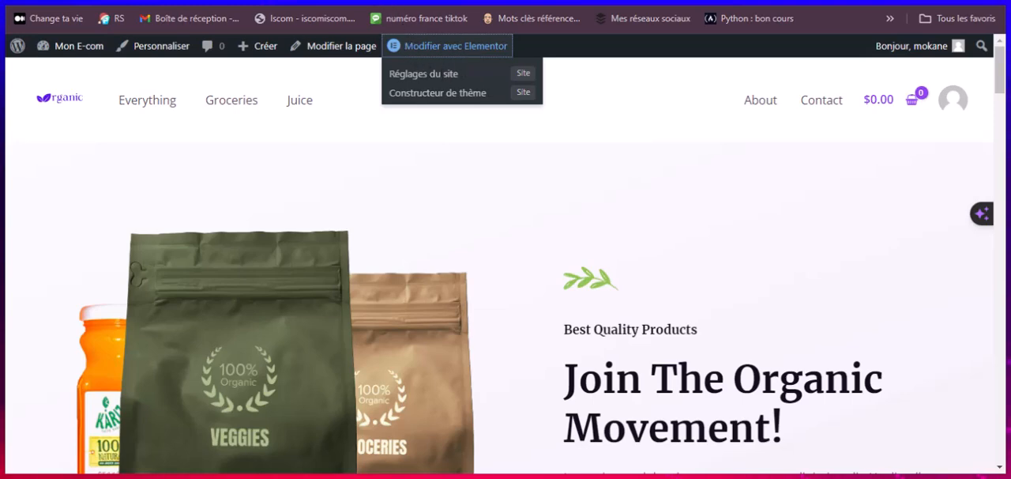
click(400, 1)
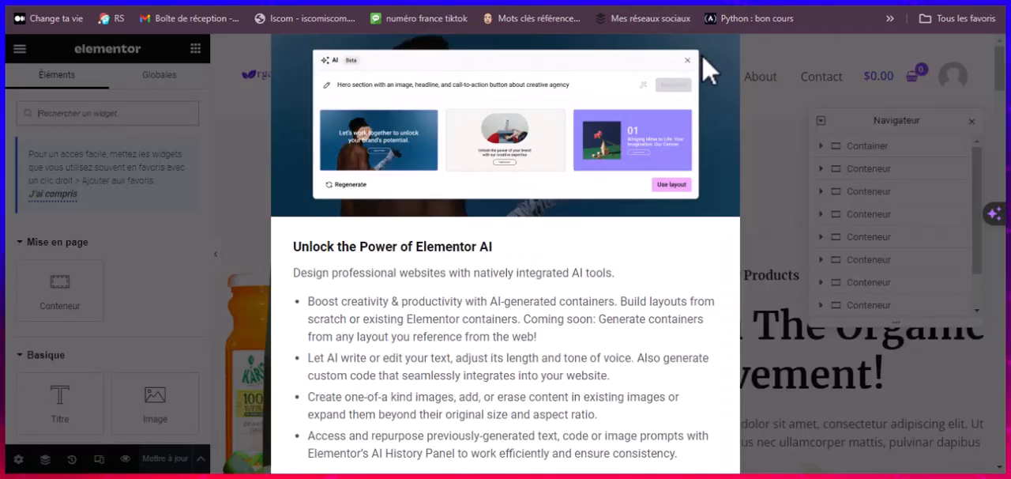
key(ctrl+plus)
key(ctrl+plus)
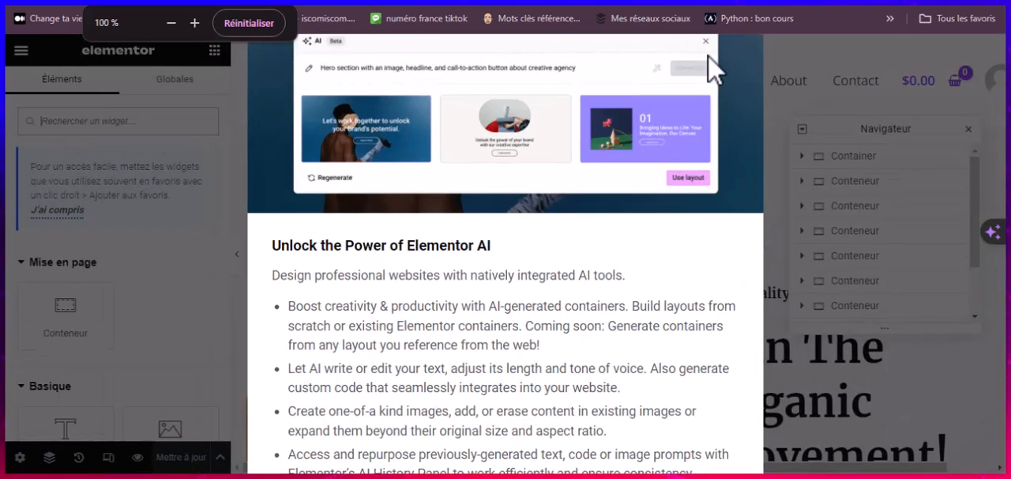
key(ctrl+minus)
key(ctrl+minus)
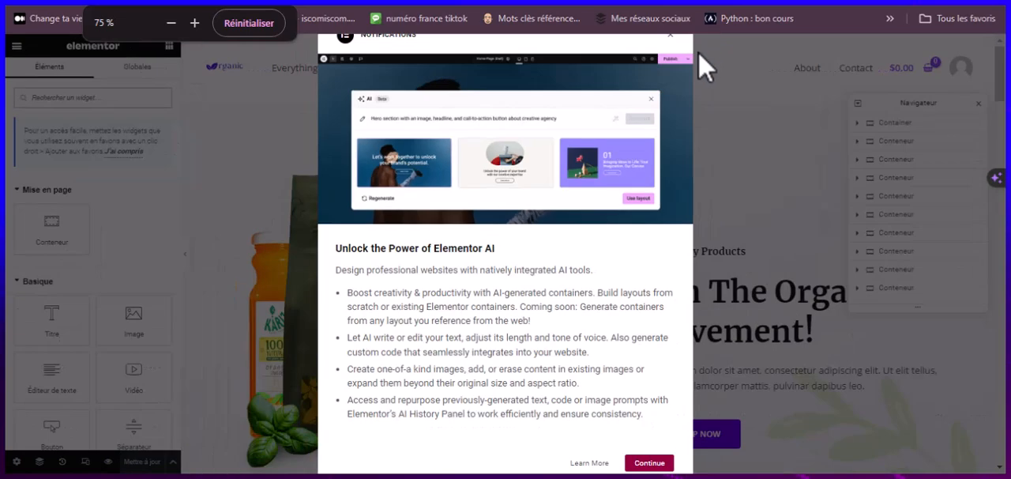
click(664, 41)
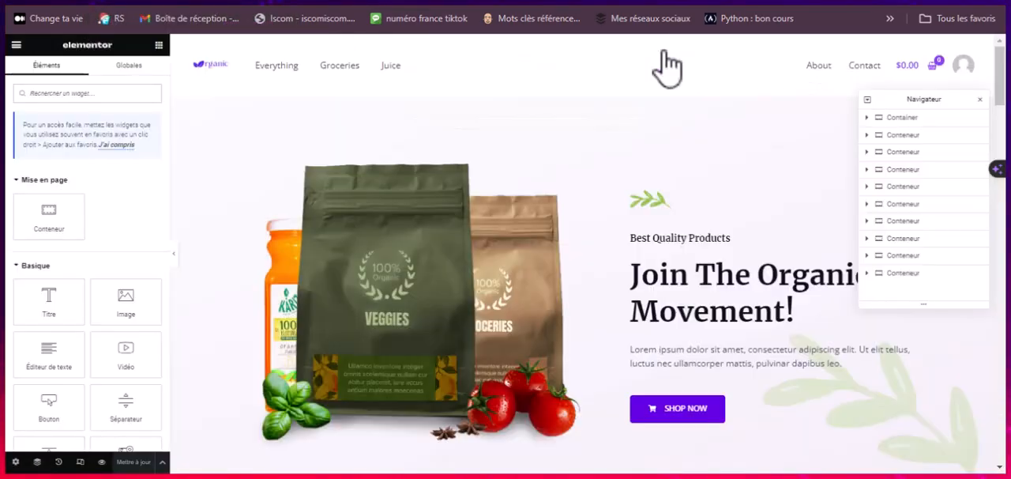
Step: Reset the page zoom to 100% and close the Elementor Navigator
click(257, 2)
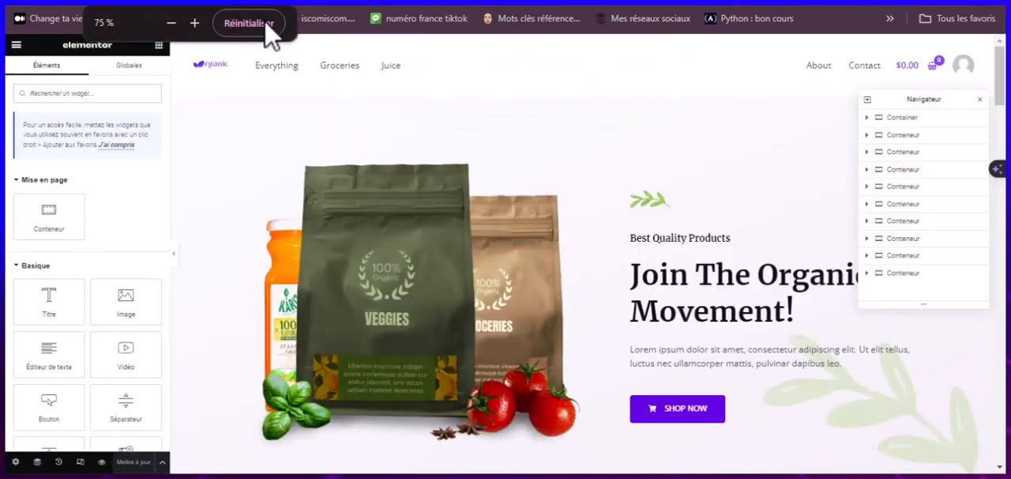
click(261, 30)
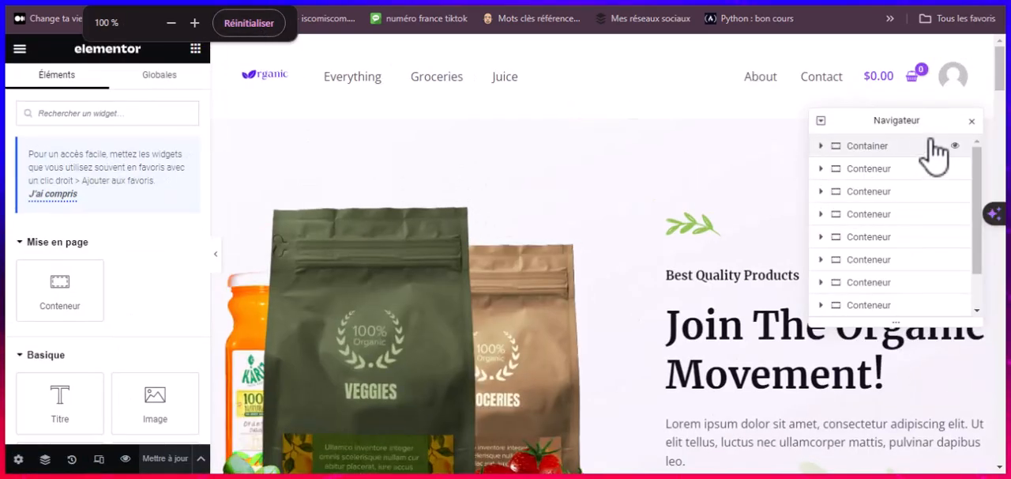
click(970, 124)
Step: Set the Free Shipping container's background colour to blue #004ADE, using the logo design in Canva as the colour reference
scroll(624, 261, down, 5)
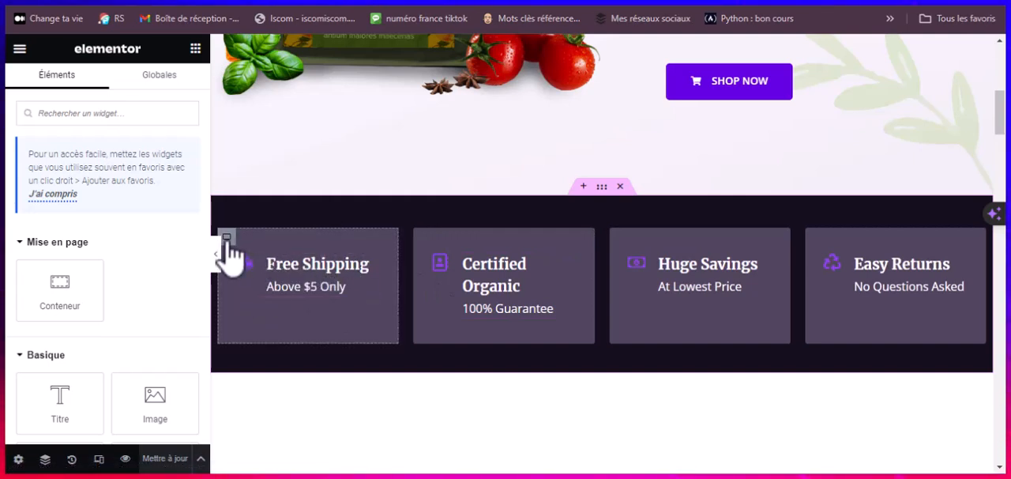
click(227, 239)
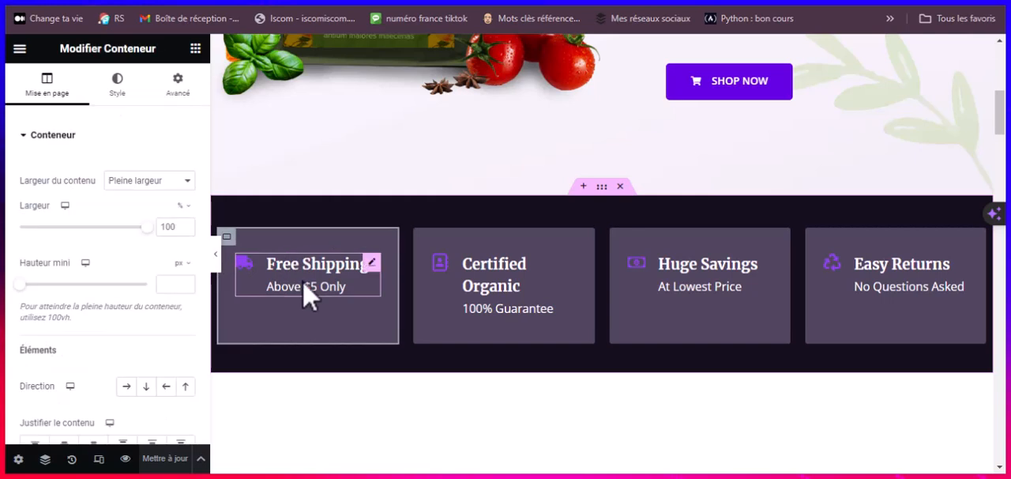
click(118, 98)
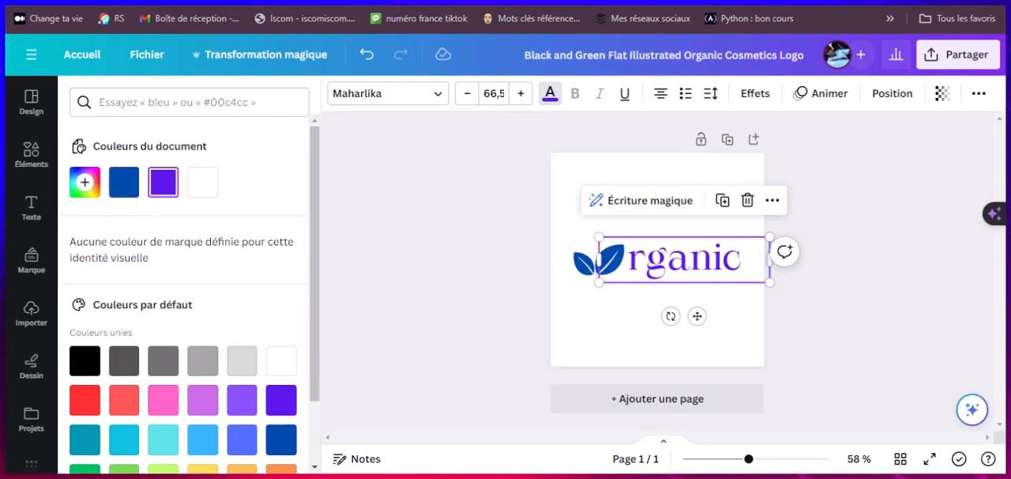
click(365, 2)
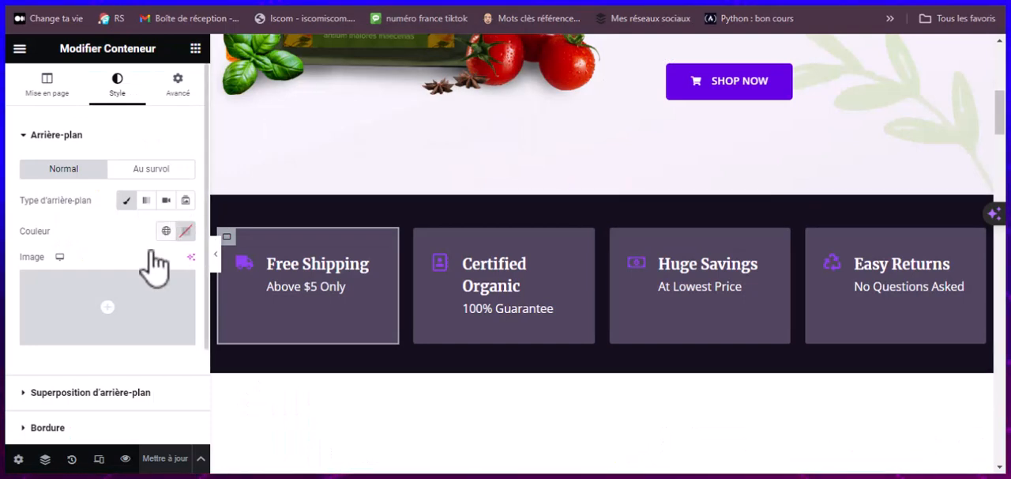
click(181, 230)
drag(109, 441, 169, 441)
text(#00AADE)
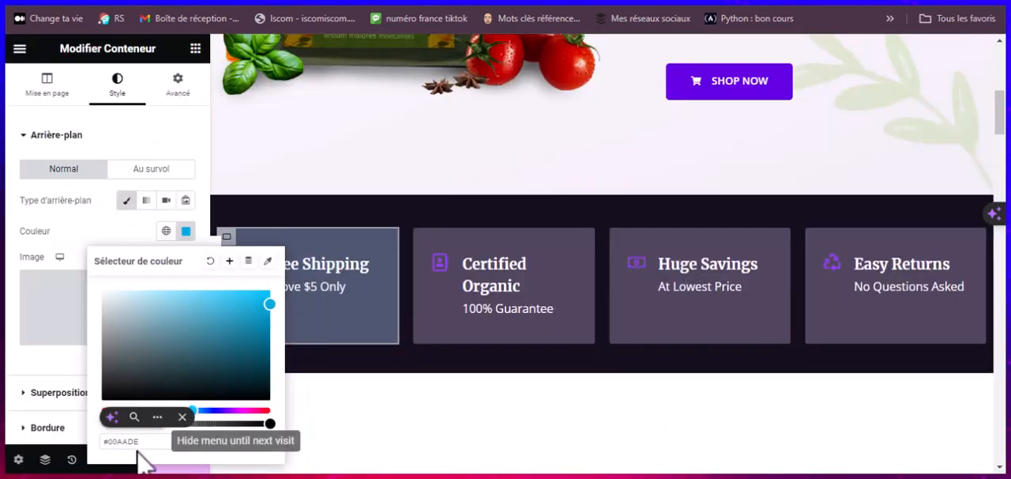
click(126, 443)
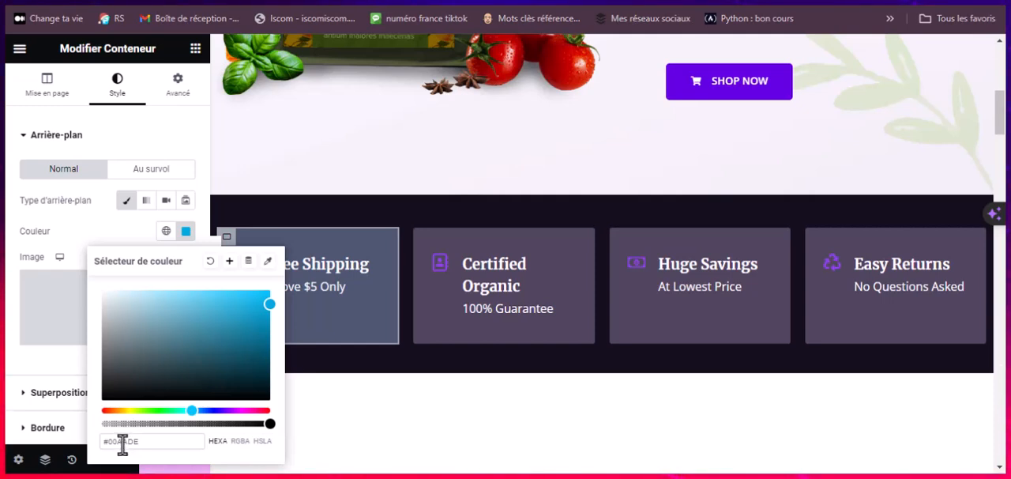
key(BackSpace)
text(4)
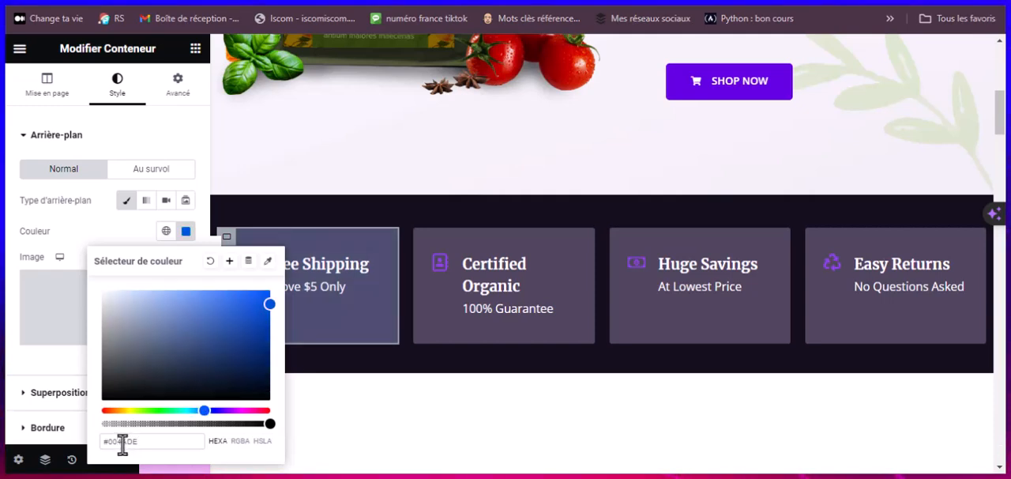
click(186, 231)
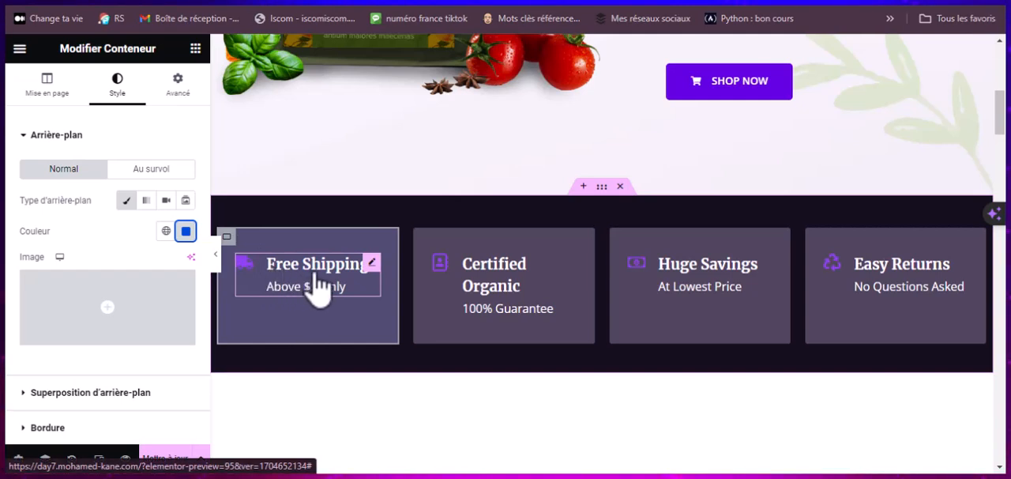
Step: Clear the background overlay colour of the Free Shipping container
scroll(143, 283, down, 2)
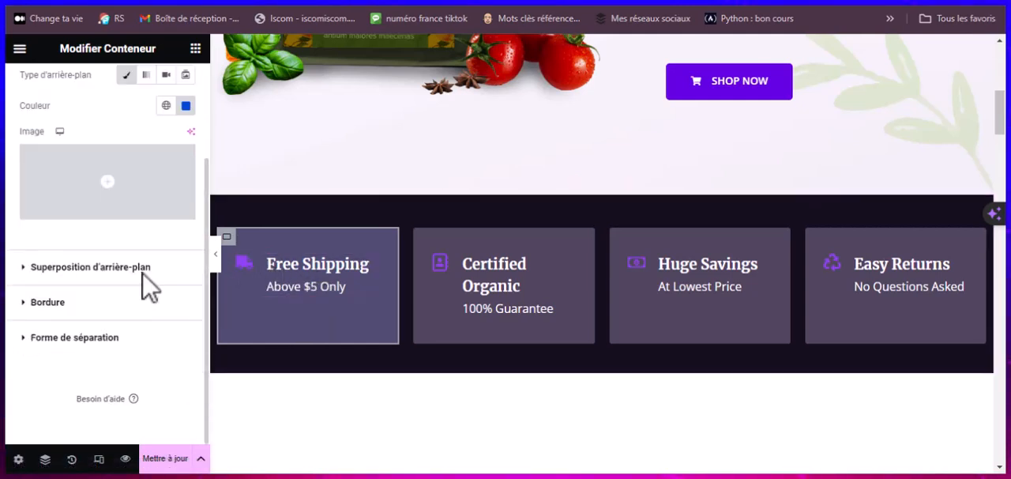
click(106, 269)
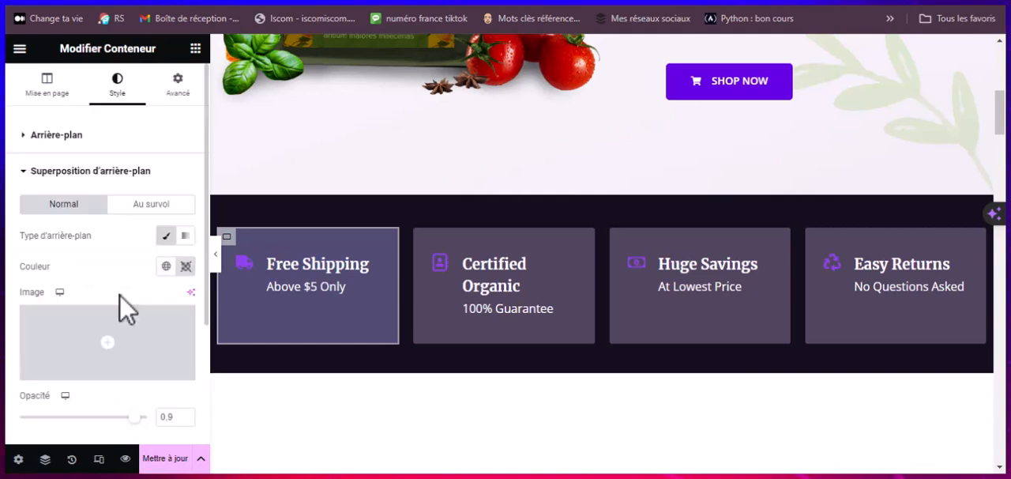
scroll(127, 293, down, 1)
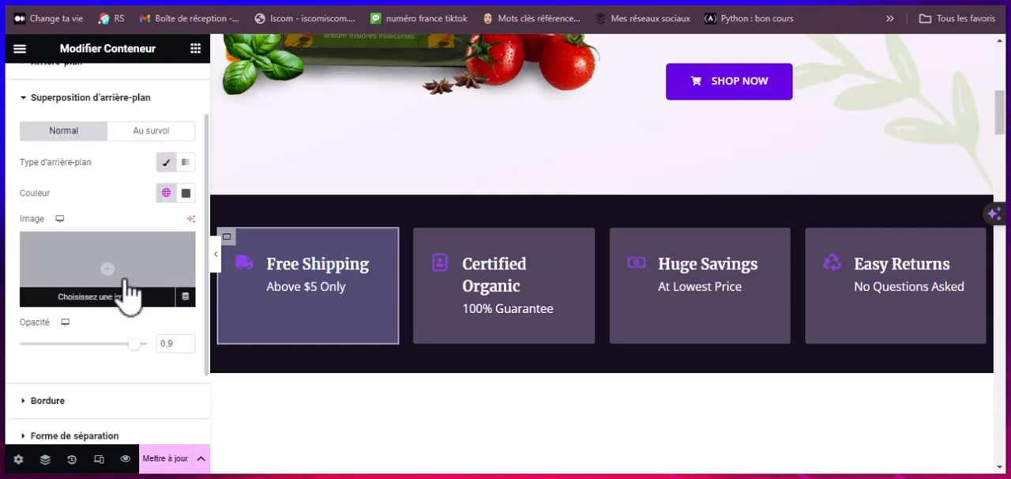
click(187, 195)
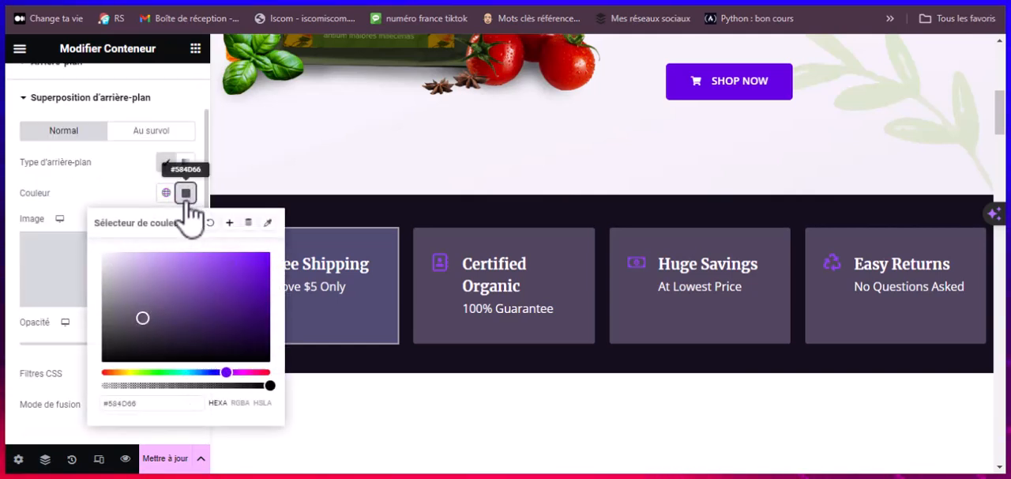
click(211, 224)
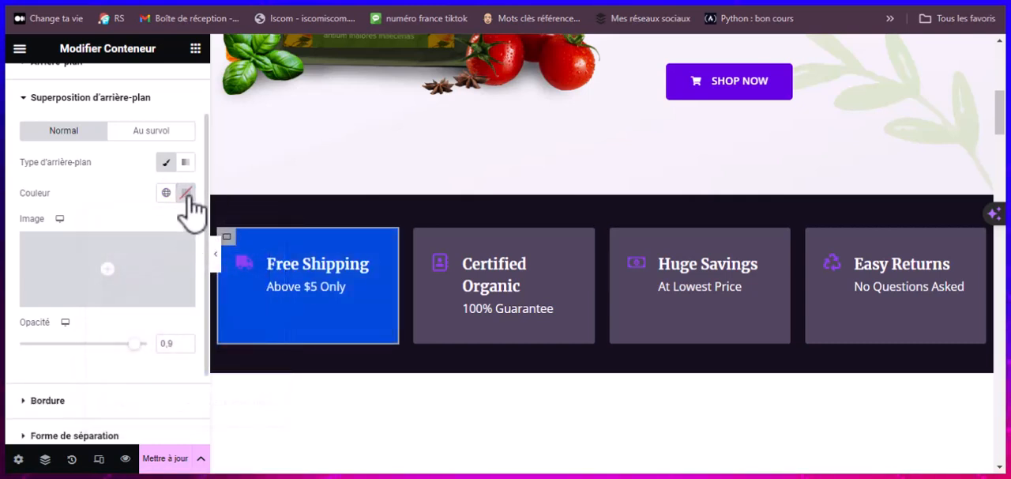
click(186, 196)
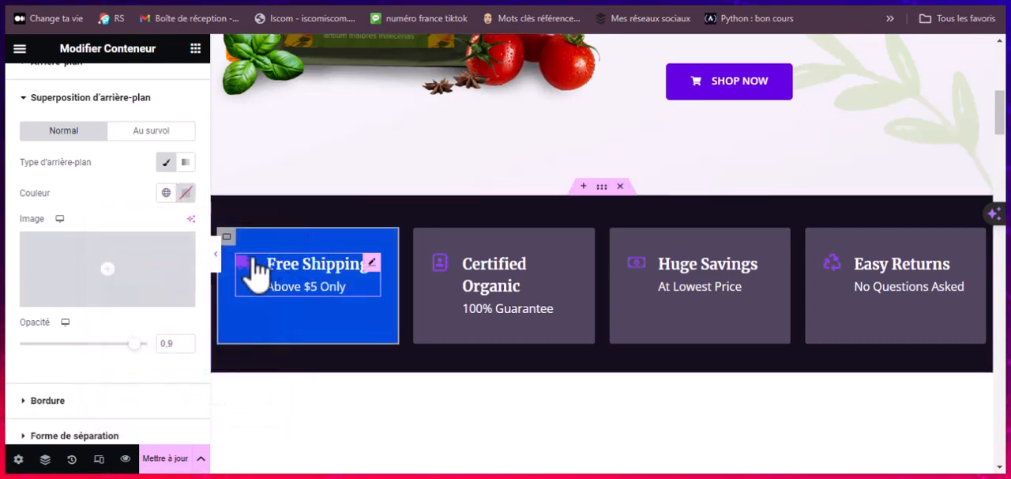
Step: Set the main icon colour of the Free Shipping icon box to white #FFFFFF
click(344, 272)
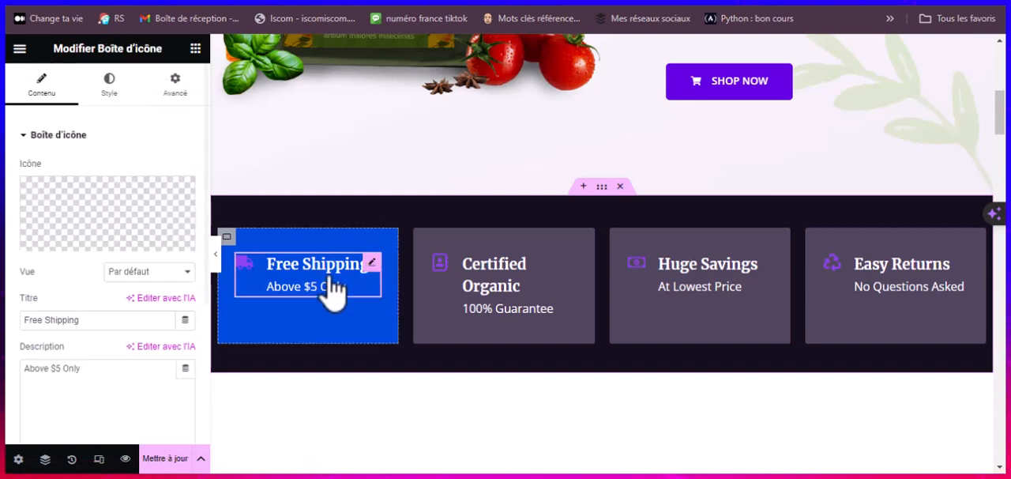
click(115, 85)
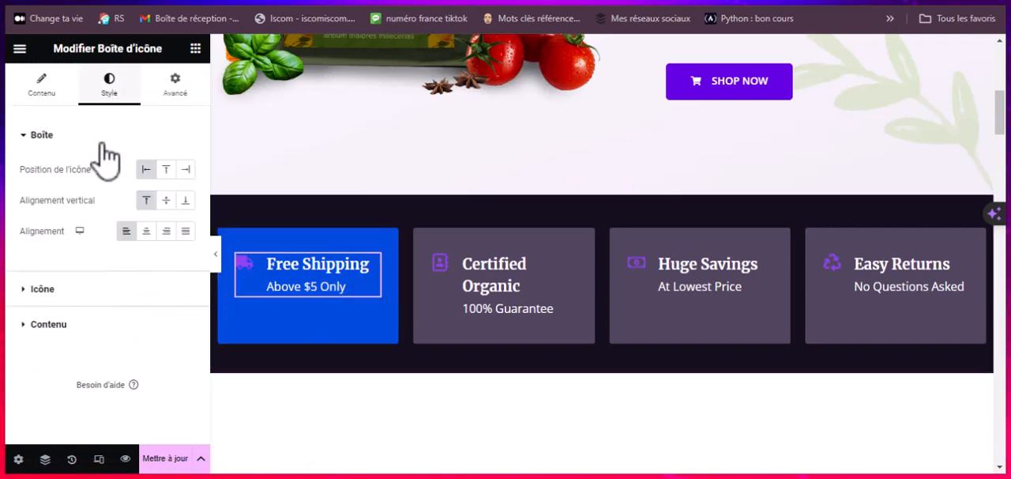
click(59, 289)
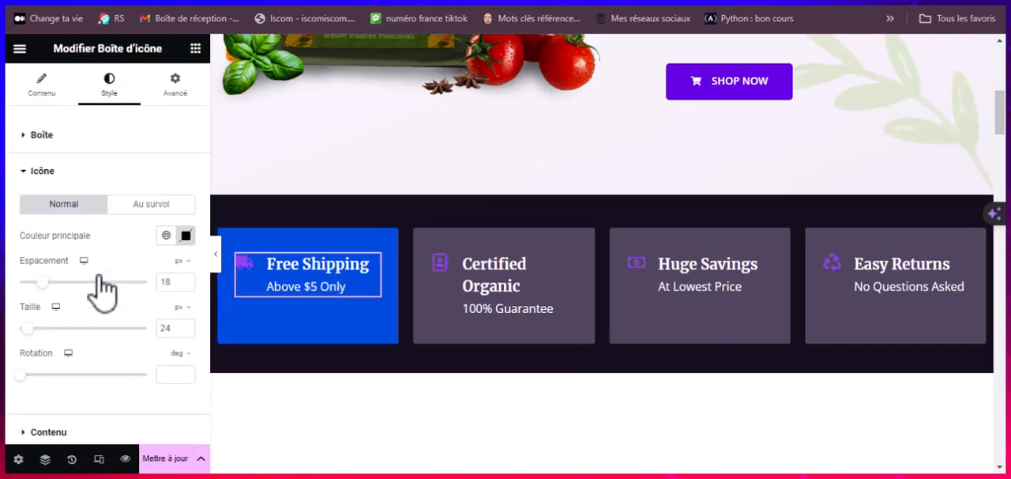
click(166, 237)
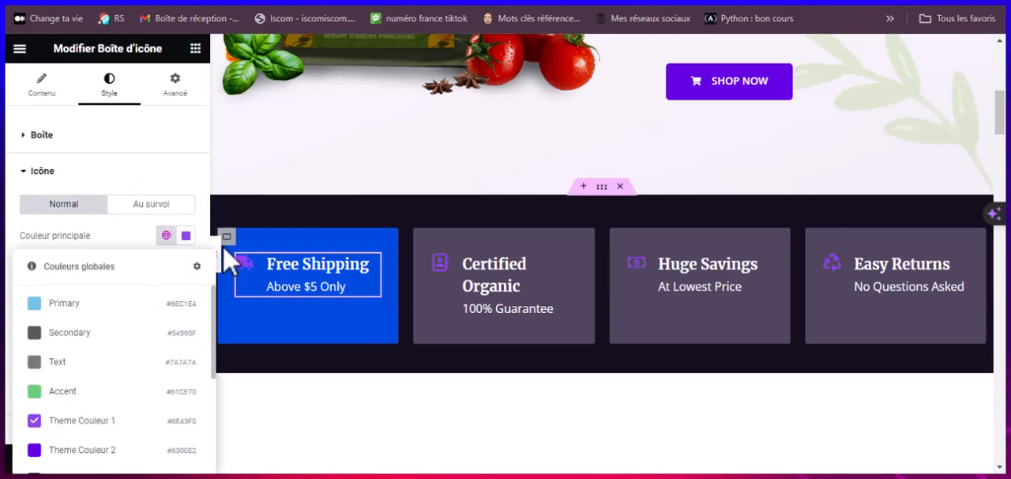
click(187, 237)
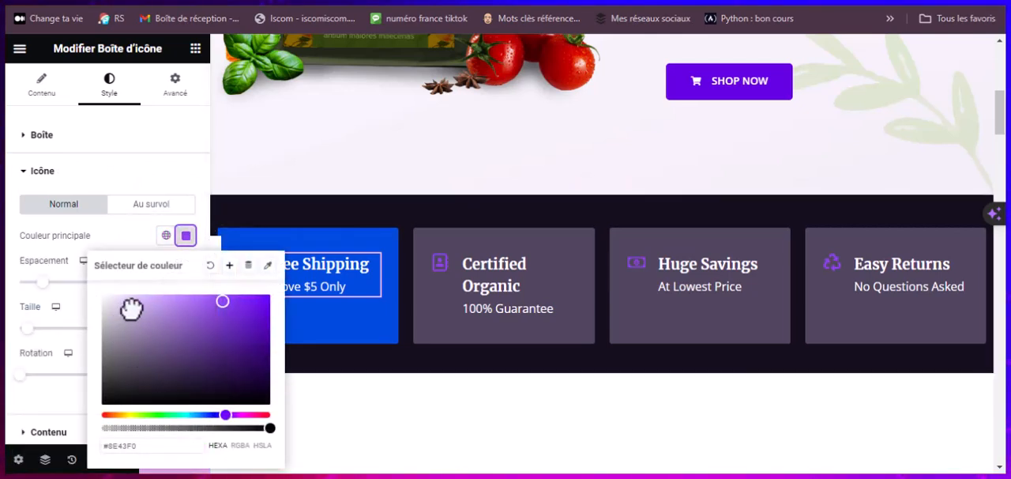
click(183, 240)
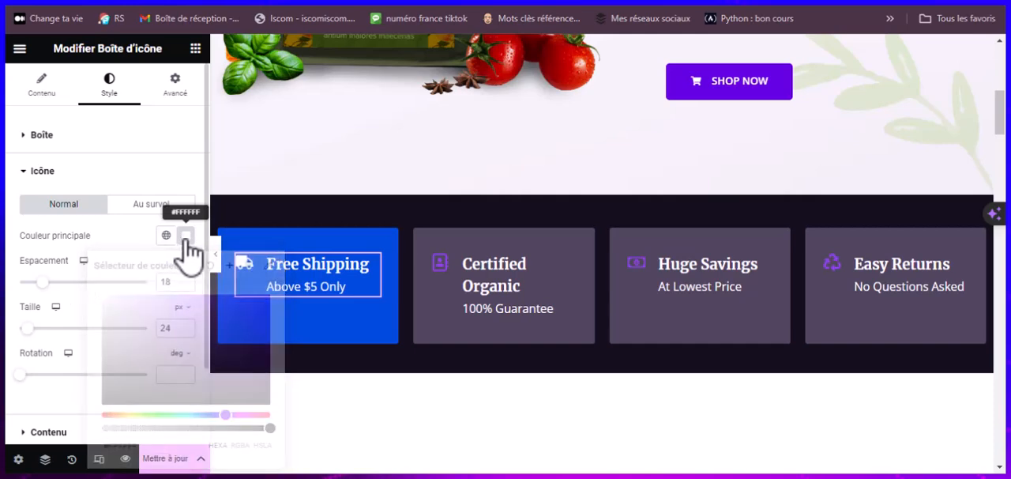
scroll(427, 265, down, 7)
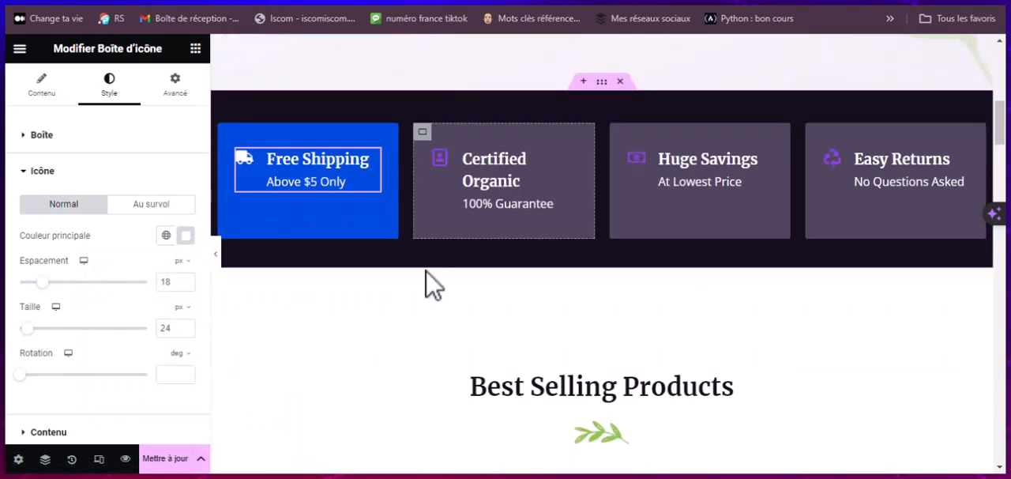
Step: Set the product limit to 8 in the shortcode of the Best Selling Products section
scroll(790, 260, up, 2)
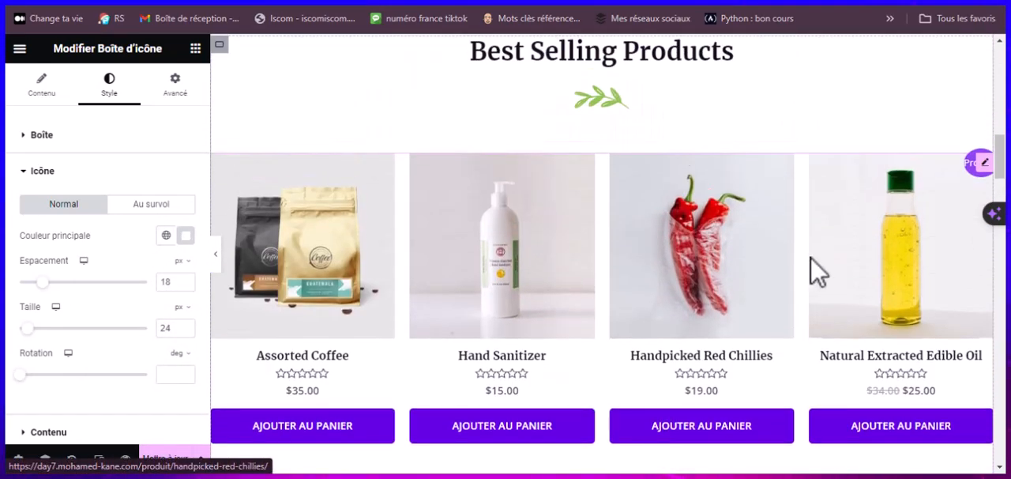
scroll(790, 237, up, 2)
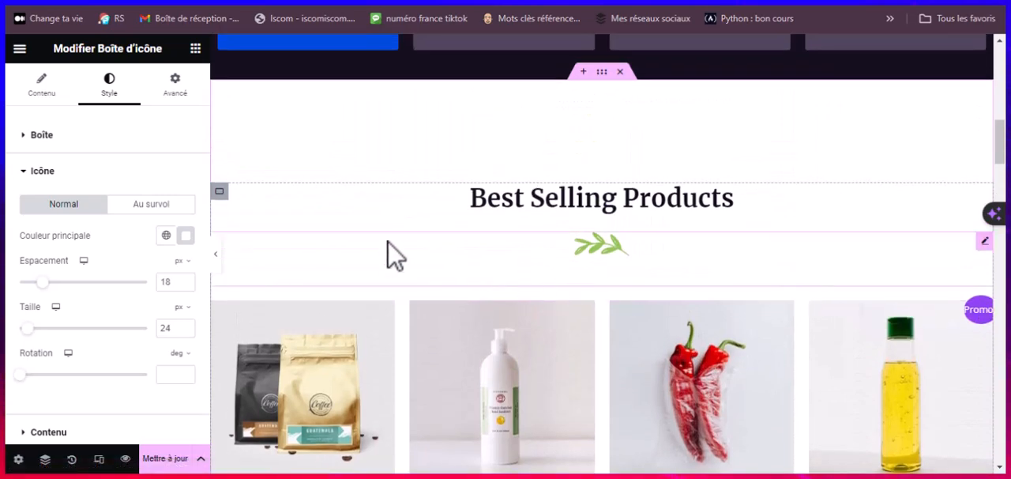
scroll(592, 221, down, 7)
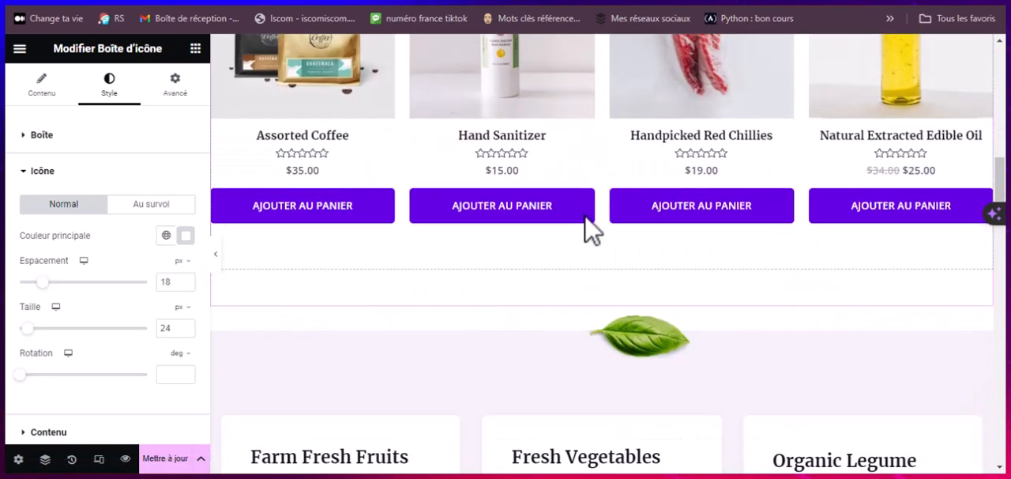
scroll(587, 226, up, 4)
scroll(525, 316, down, 2)
scroll(756, 185, up, 4)
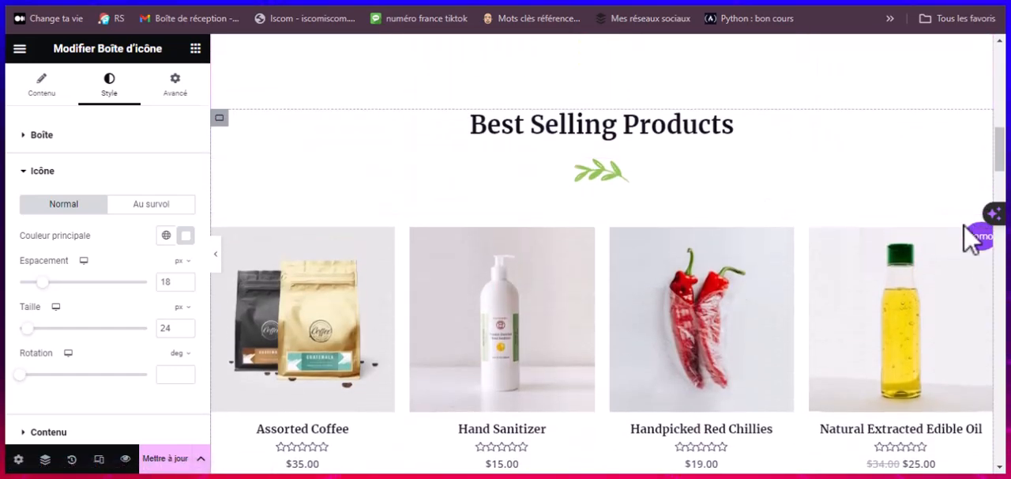
click(987, 239)
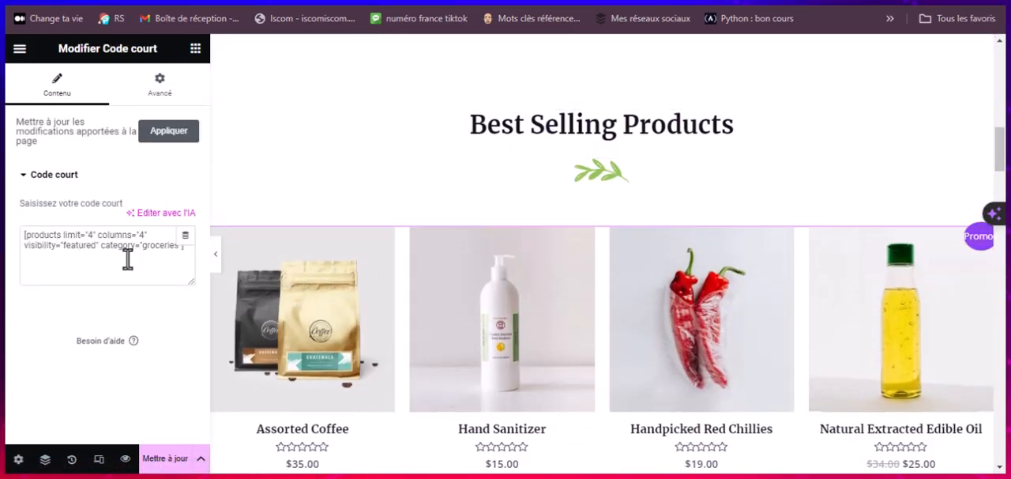
double_click(89, 235)
text(8)
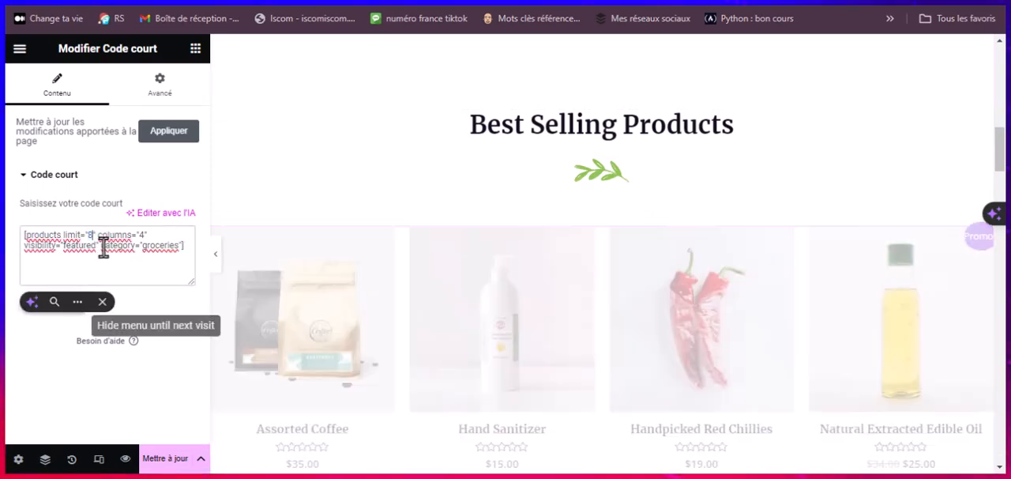
Step: Set the Best Selling Products shortcode to display its products in 3 columns
scroll(402, 278, down, 1)
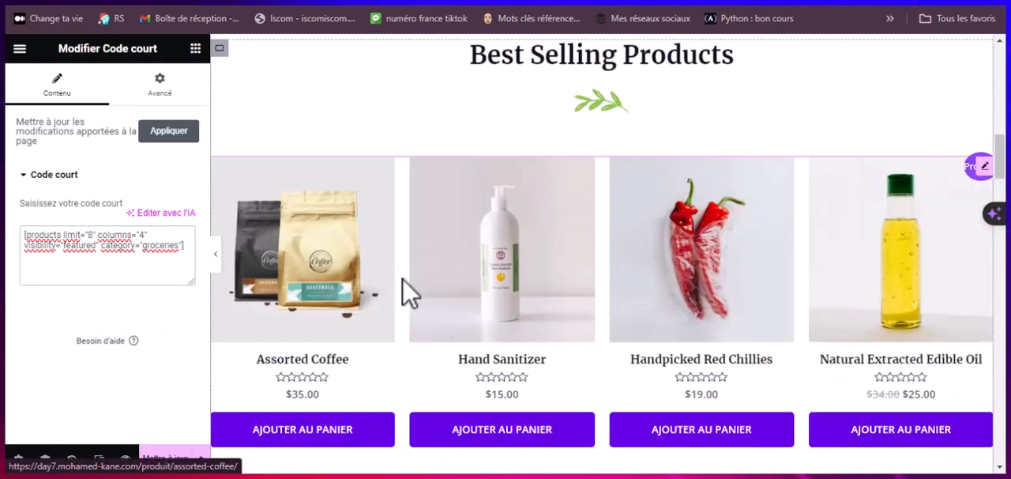
scroll(404, 288, down, 6)
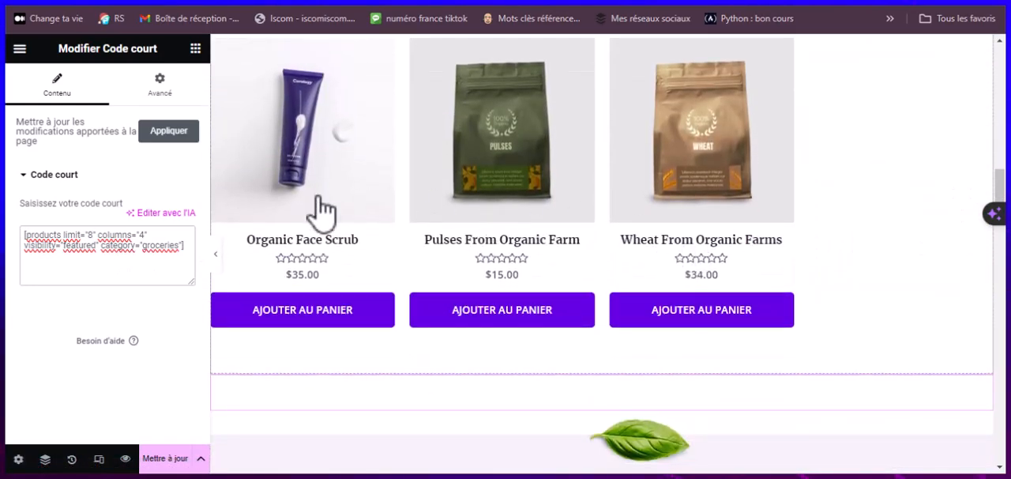
scroll(707, 219, up, 3)
scroll(600, 219, down, 3)
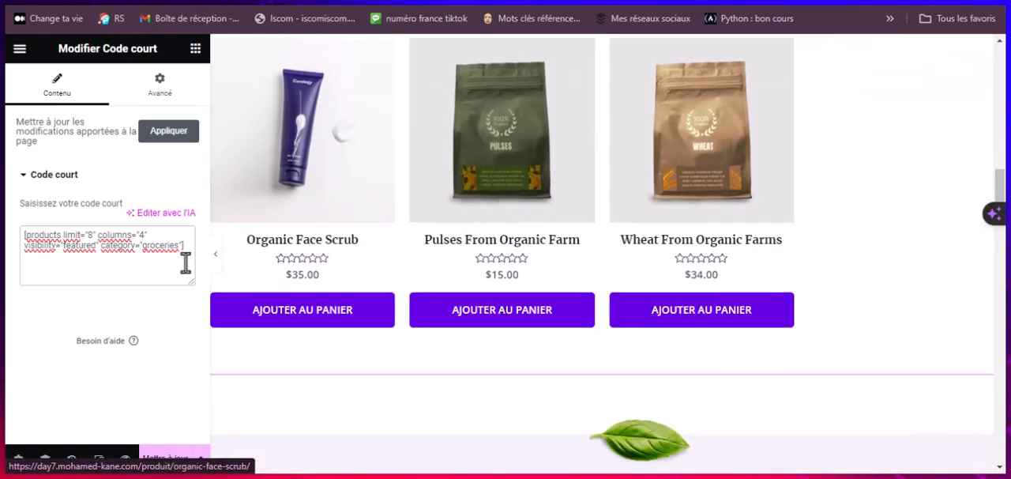
key(BackSpace)
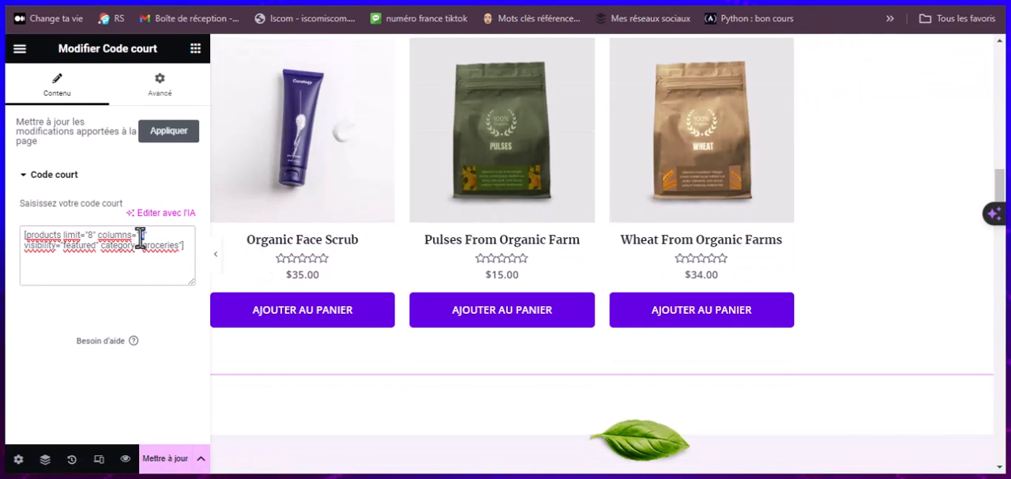
text(3)
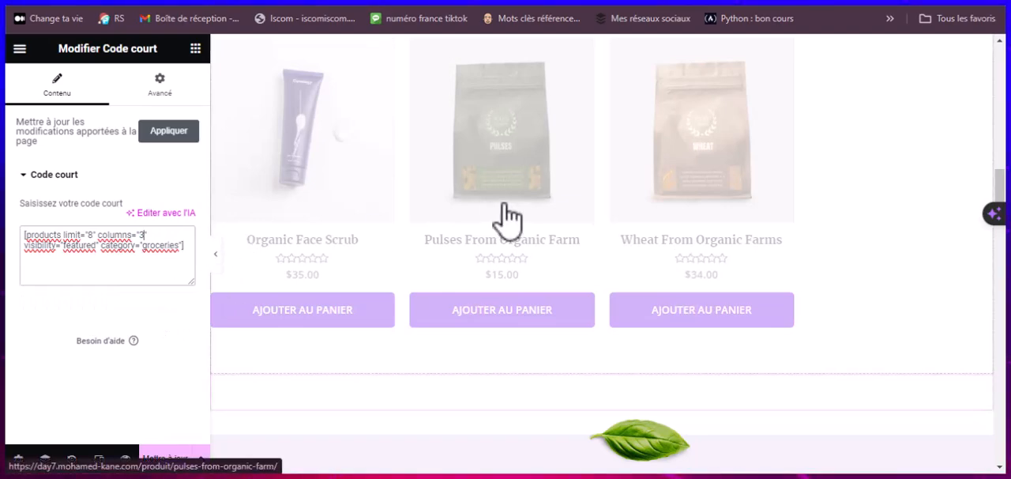
Step: Review the rearranged product grid and the home page sections below it down to the footer
scroll(508, 211, up, 5)
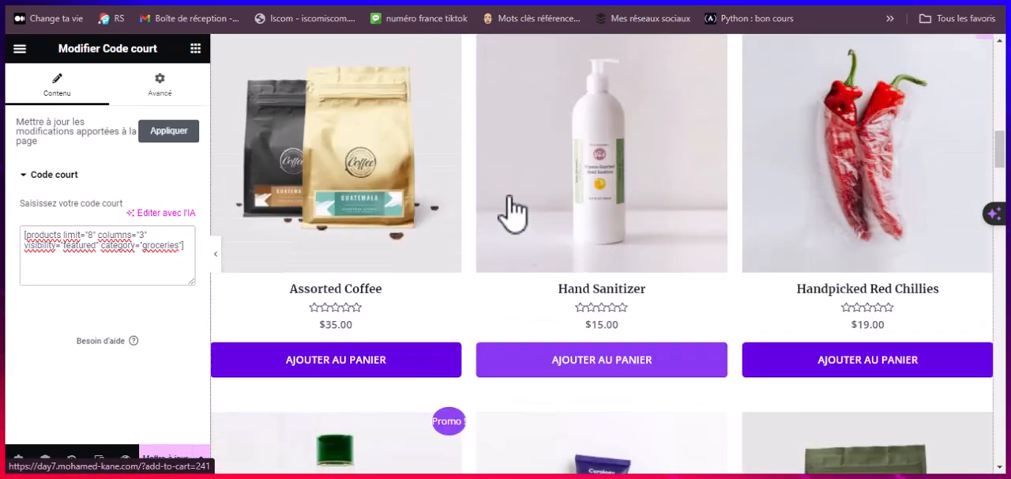
scroll(508, 212, down, 3)
scroll(514, 210, down, 9)
scroll(513, 209, up, 6)
scroll(522, 231, down, 1)
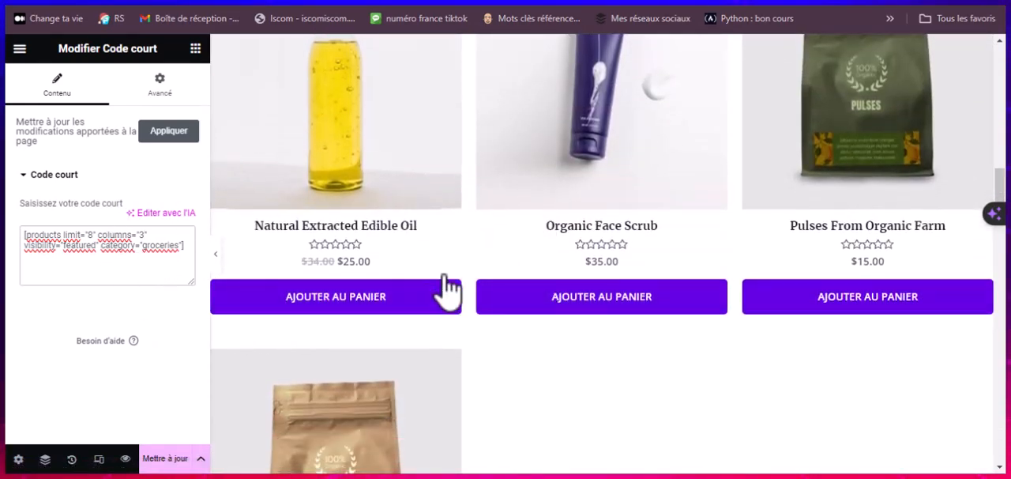
scroll(407, 328, down, 2)
scroll(404, 273, down, 8)
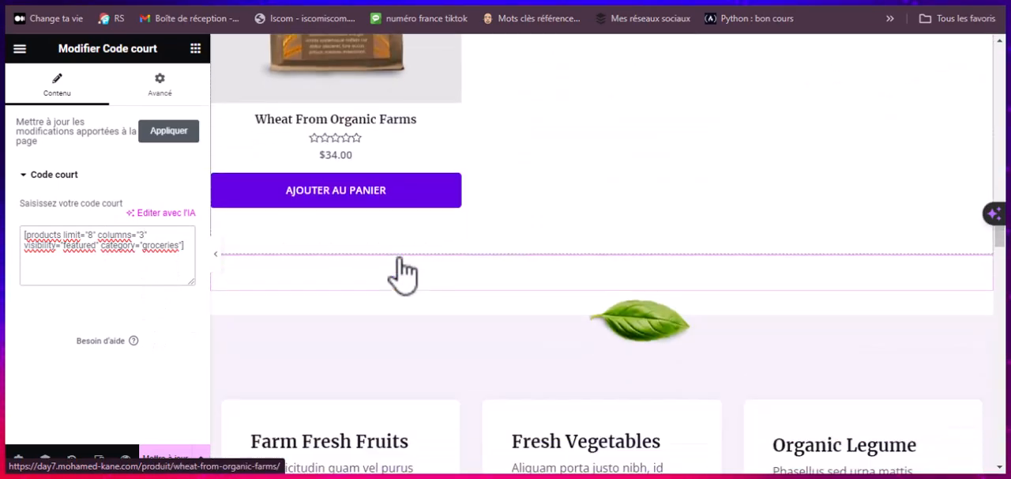
scroll(298, 244, up, 1)
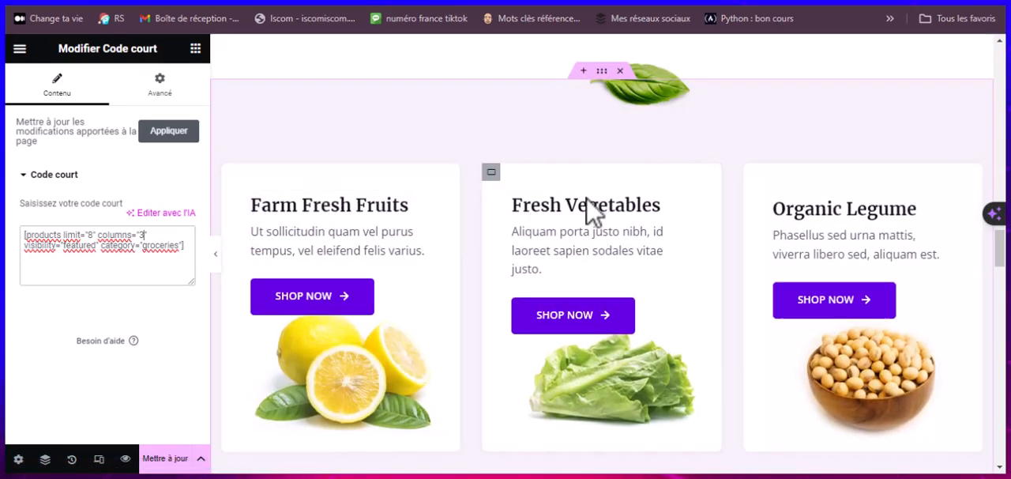
scroll(628, 309, down, 2)
scroll(616, 259, down, 14)
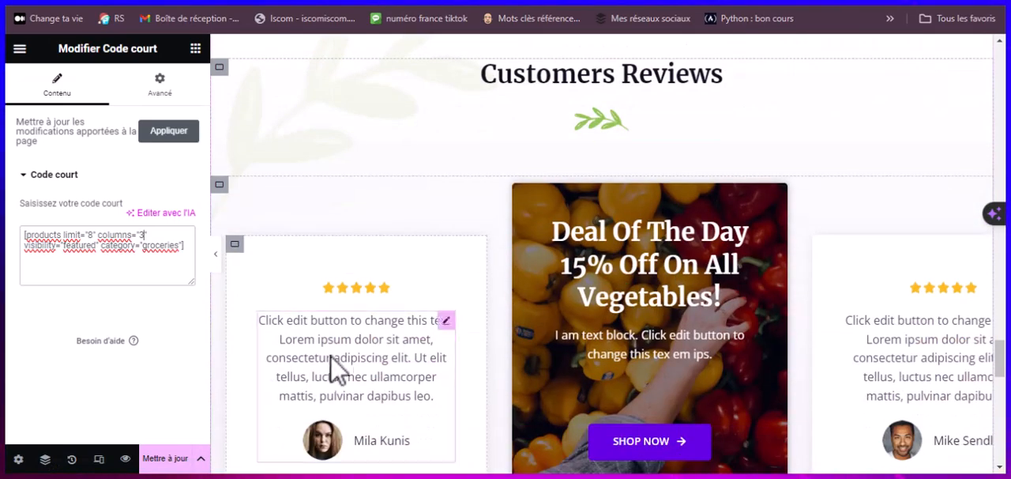
scroll(293, 385, down, 10)
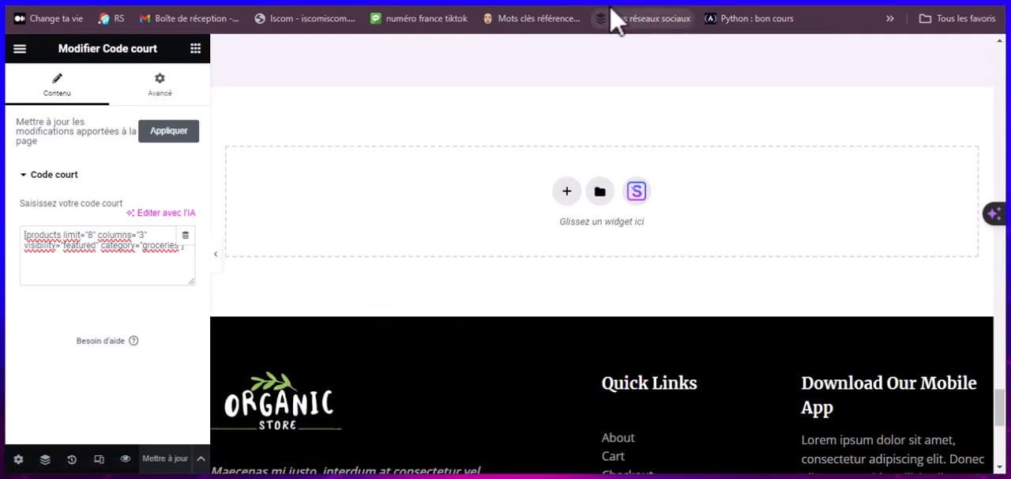
Step: Switch to the live site, go to its WordPress dashboard and open the WooCommerce settings
click(47, 2)
mouse_move(77, 57)
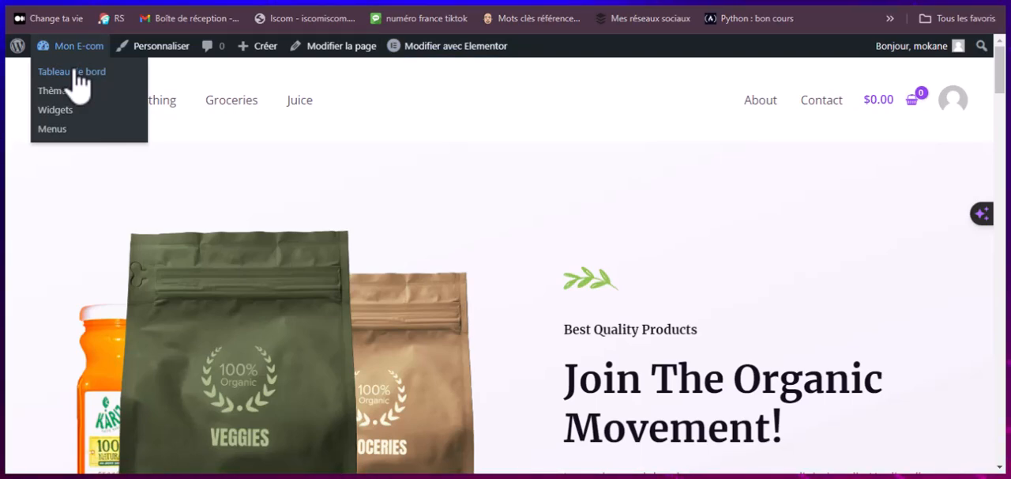
click(76, 73)
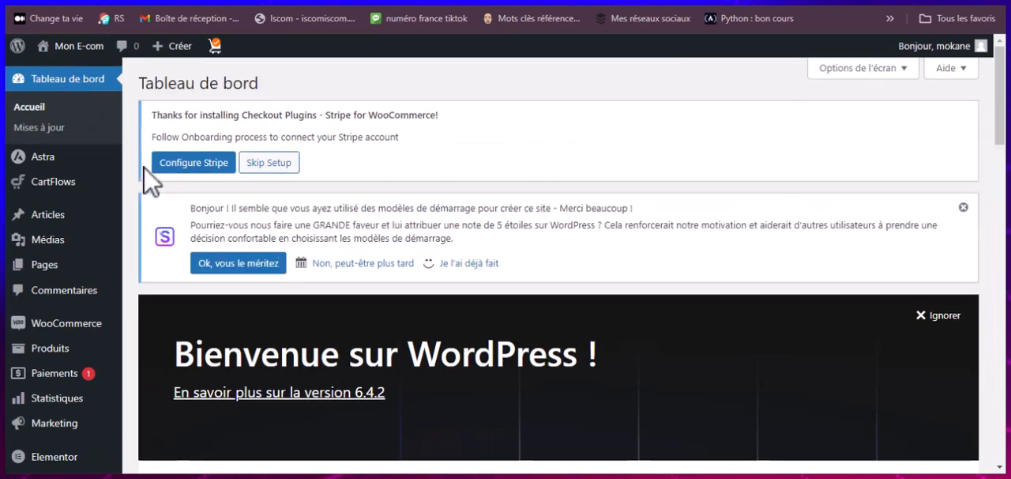
scroll(32, 316, down, 3)
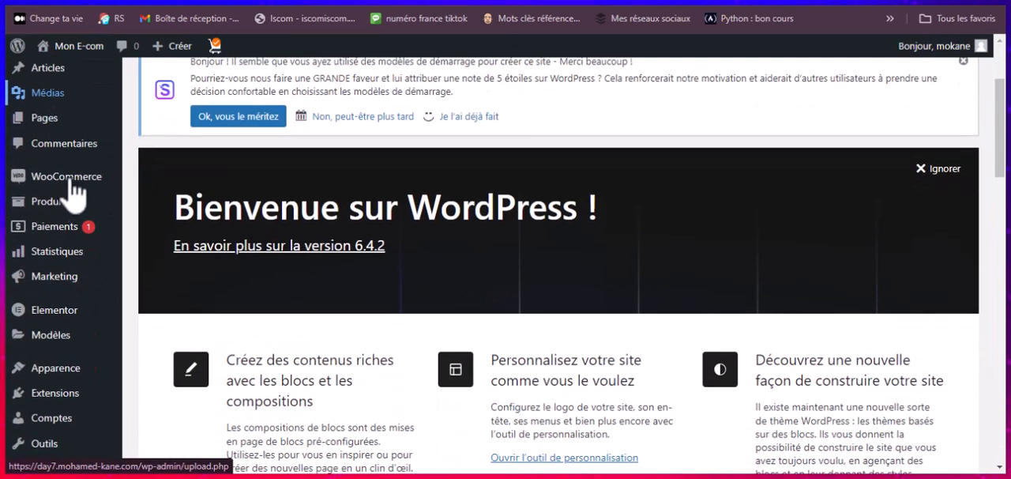
mouse_move(71, 190)
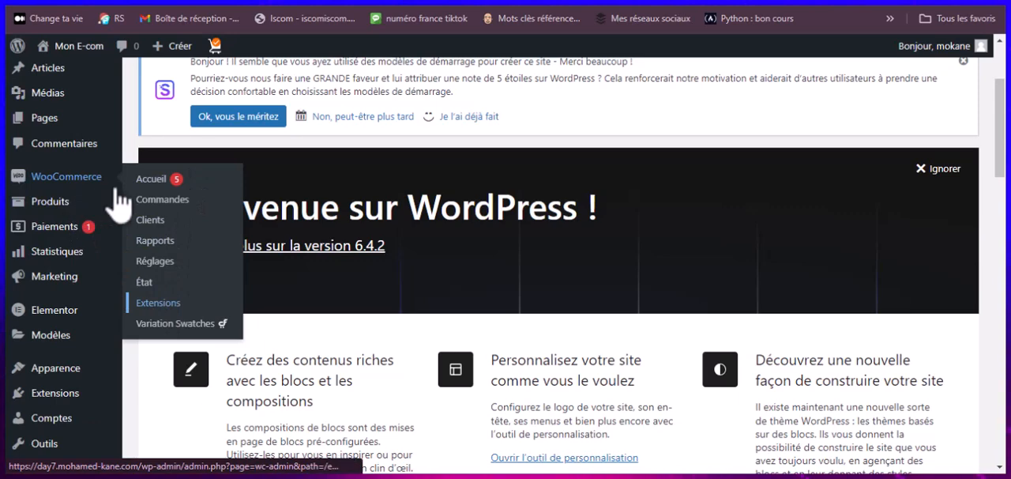
mouse_move(38, 186)
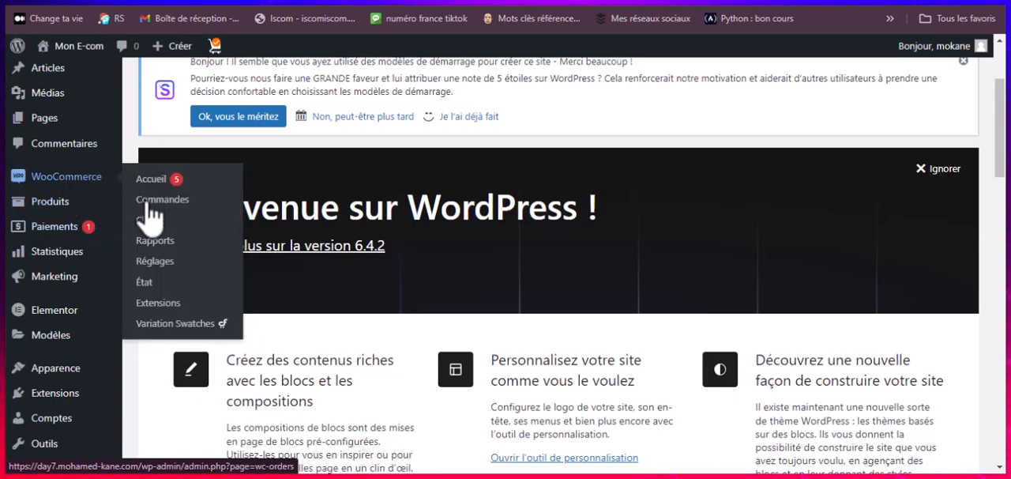
click(155, 261)
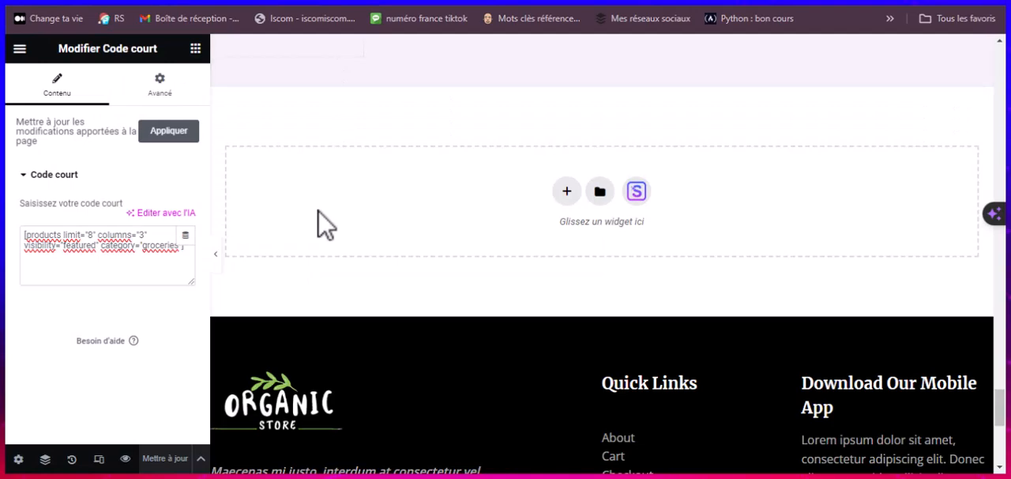
Step: Check the product prices on the Elementor page, then set the WooCommerce store currency to Franc Afrique centrale CFA (CFA)
scroll(332, 213, up, 10)
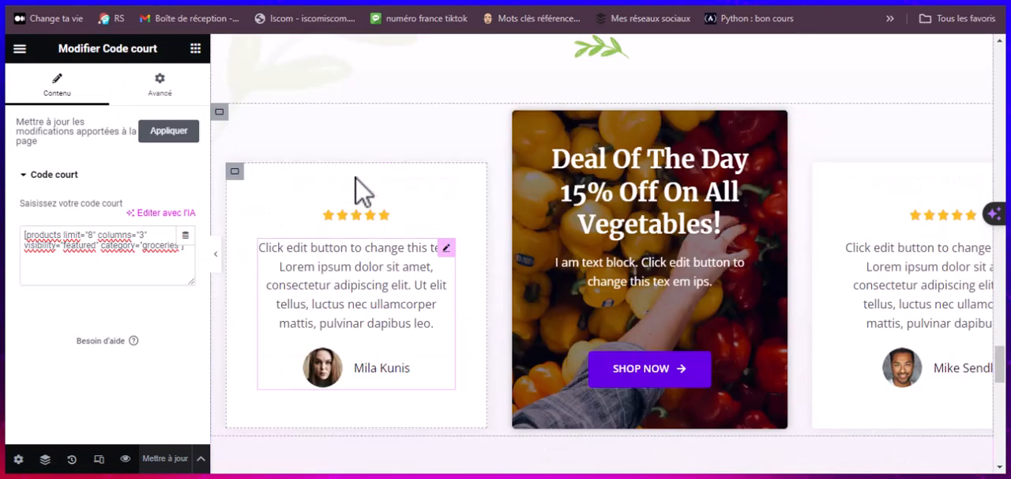
scroll(359, 190, up, 3)
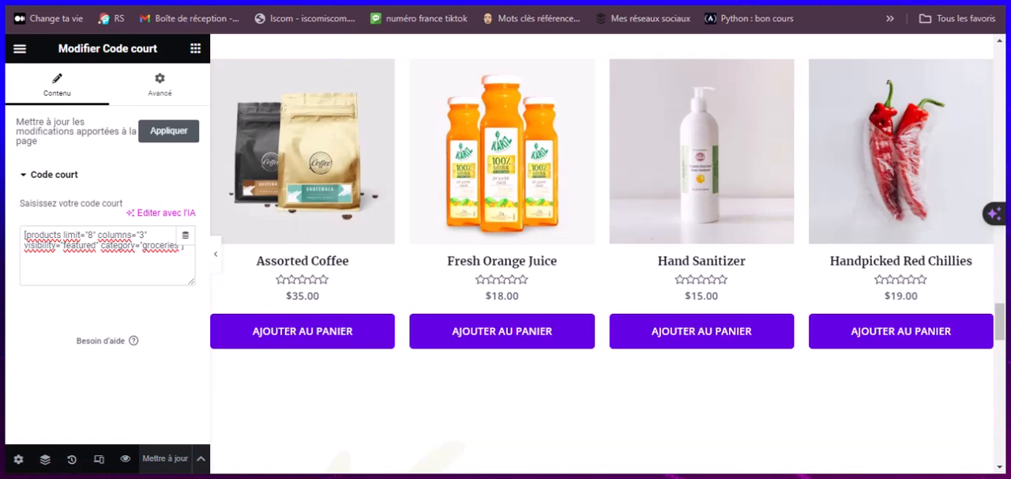
click(338, 1)
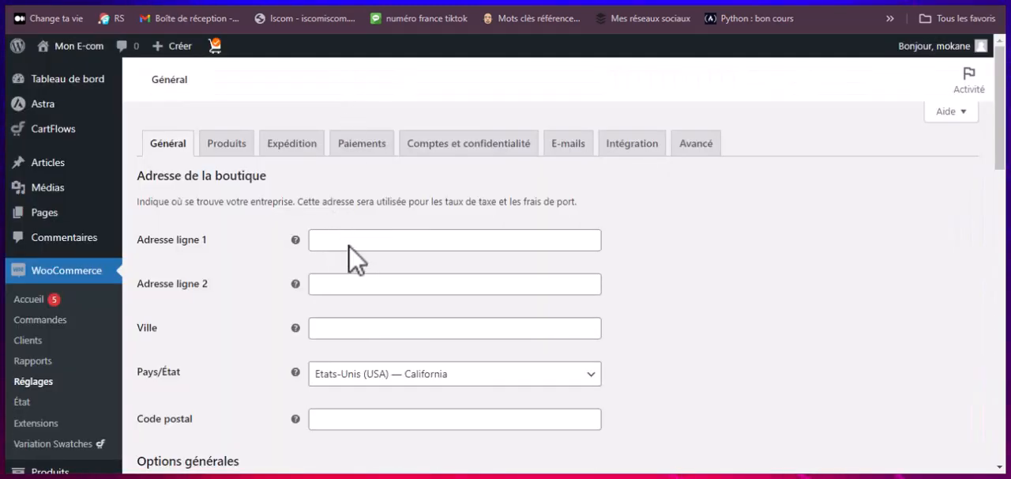
scroll(558, 228, down, 10)
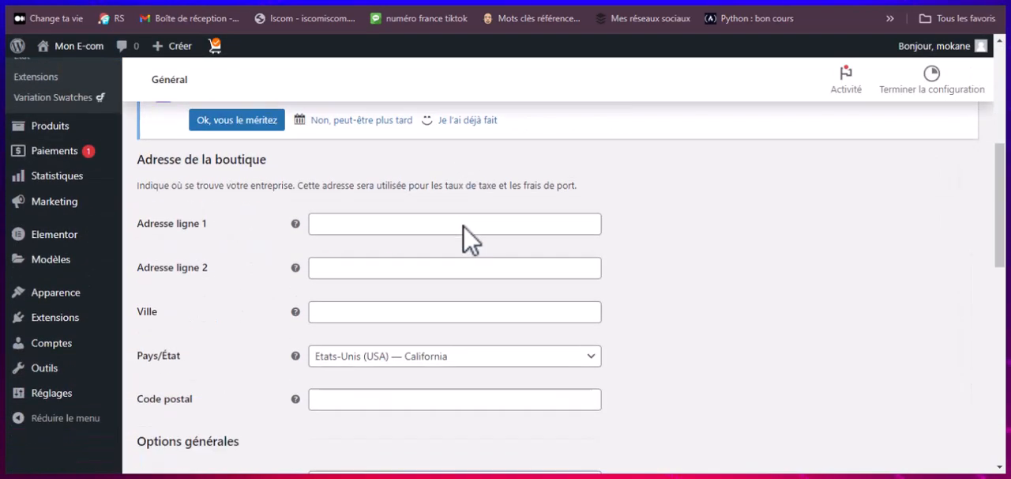
scroll(465, 243, down, 1)
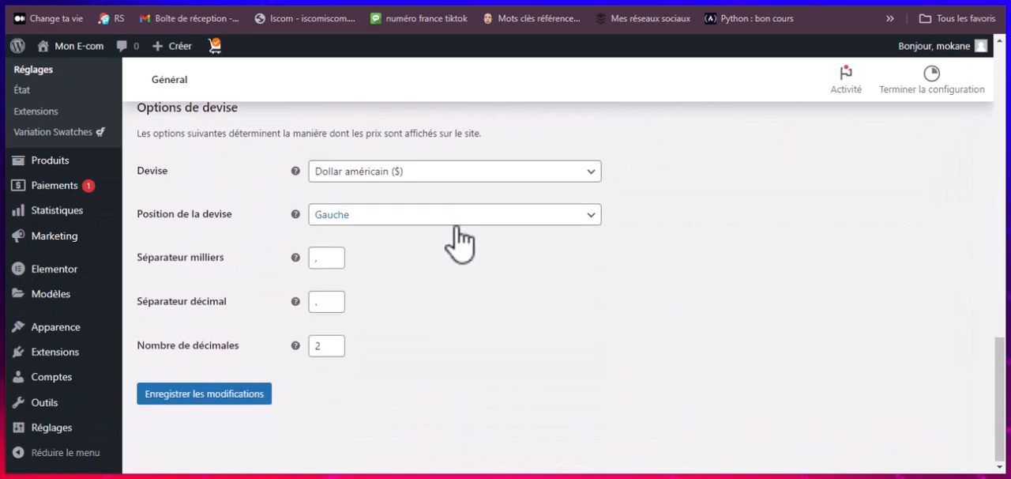
click(421, 181)
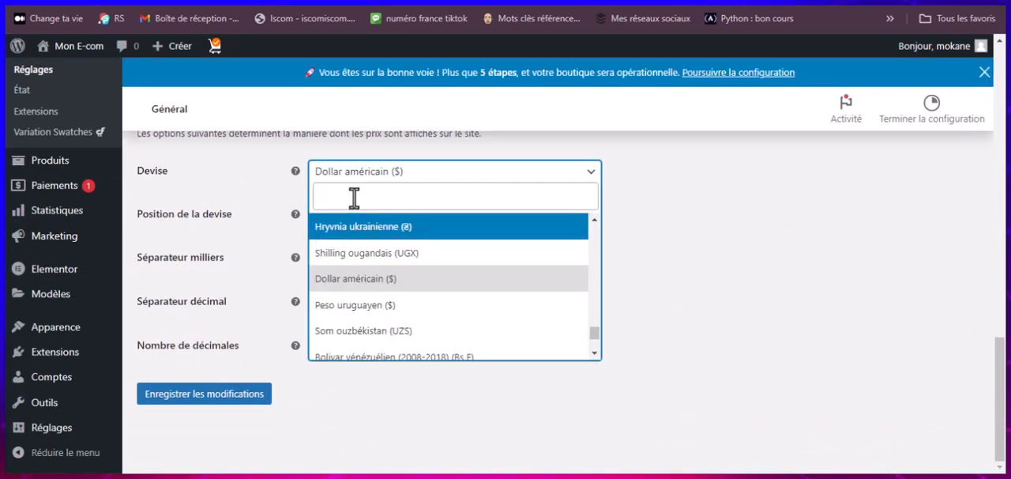
text(CFA)
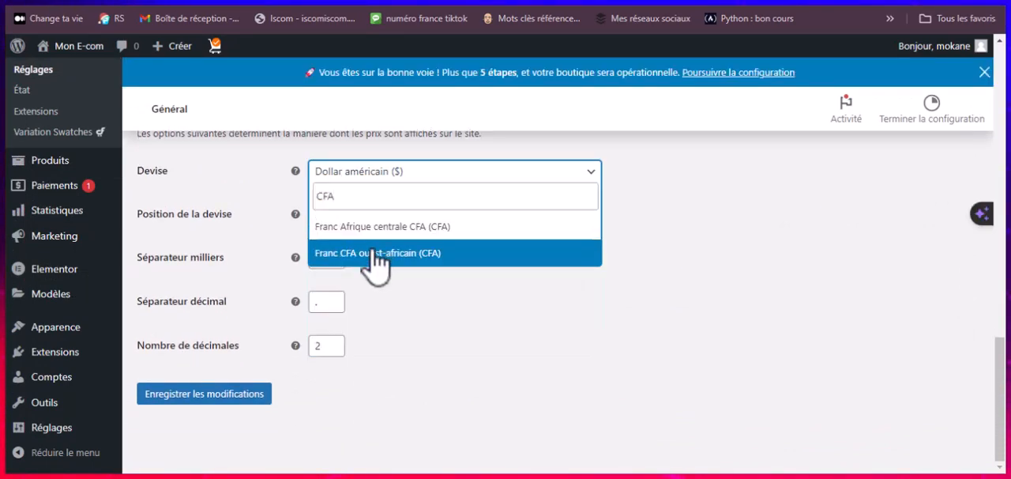
click(404, 228)
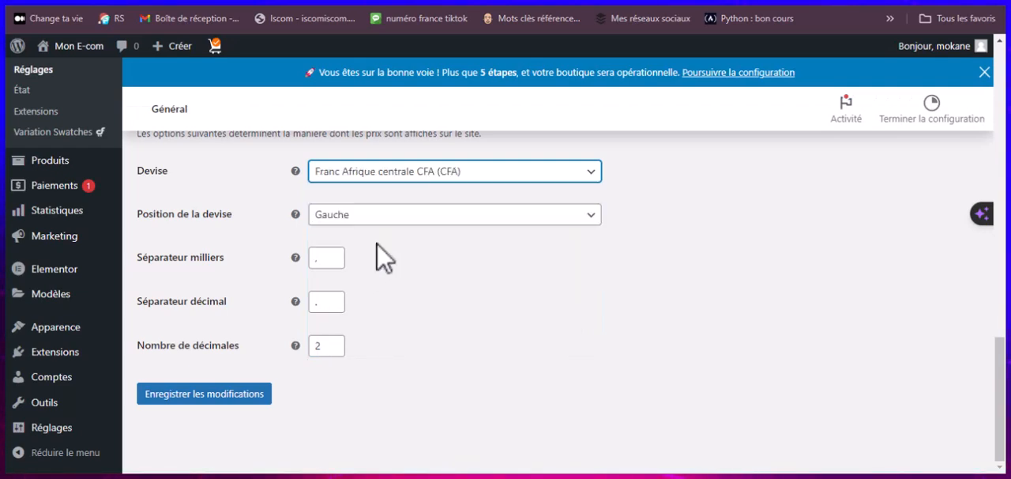
Step: Set the number of price decimals to 0 and the currency position to Droite avec espace
double_click(319, 347)
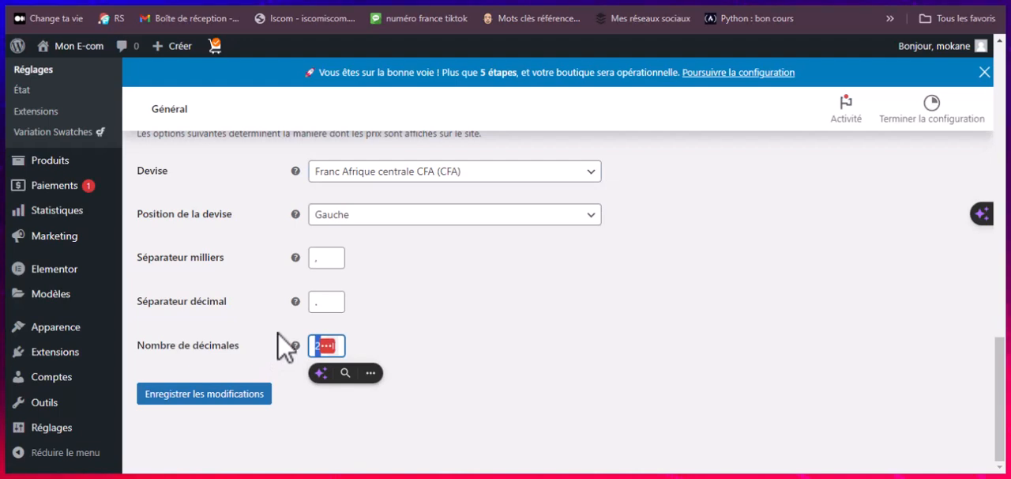
text(0)
click(356, 225)
click(345, 316)
Step: Set the country/state of the WooCommerce store address to Sénégal — Dakar
scroll(352, 222, up, 2)
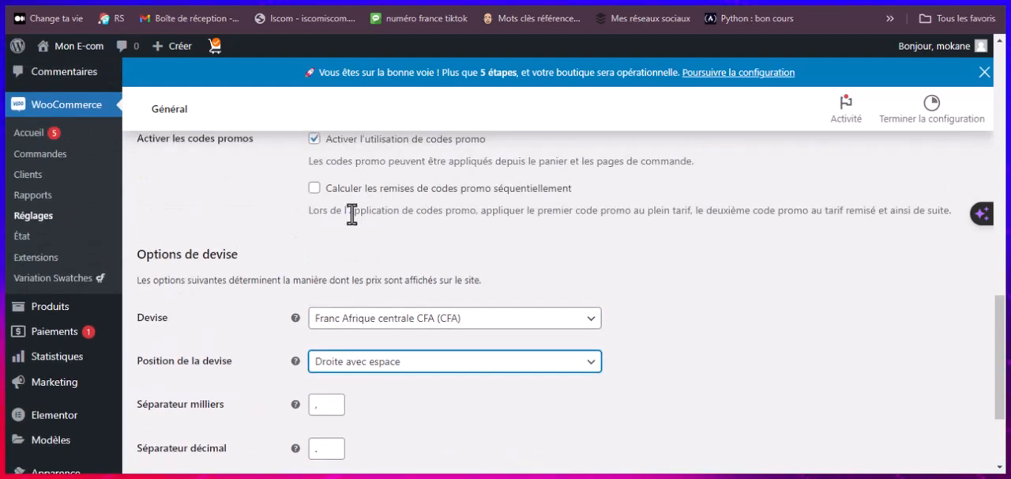
scroll(348, 219, up, 10)
scroll(338, 225, down, 3)
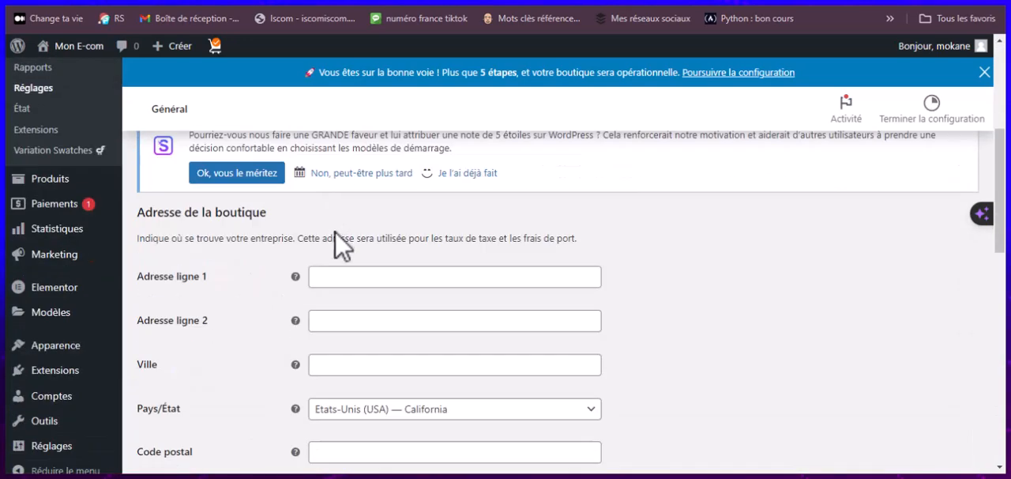
click(327, 328)
scroll(348, 261, down, 3)
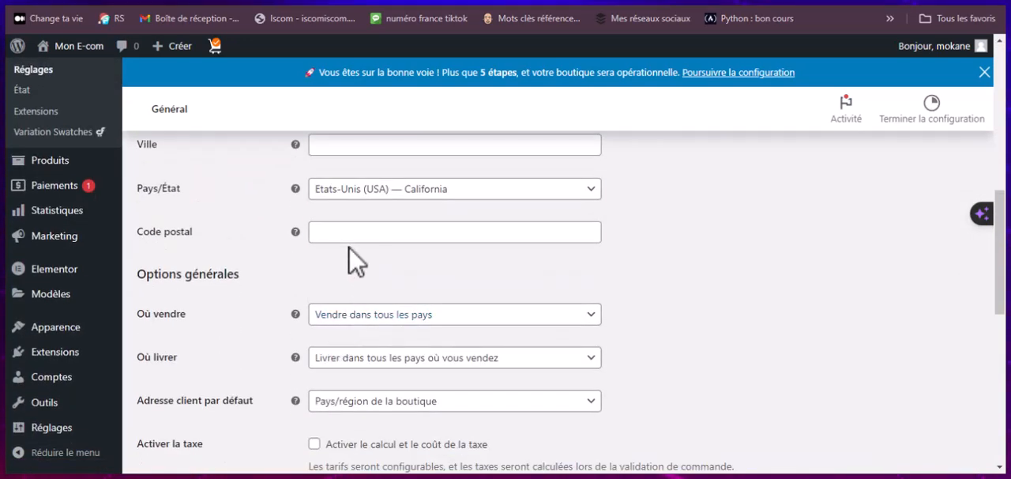
click(351, 197)
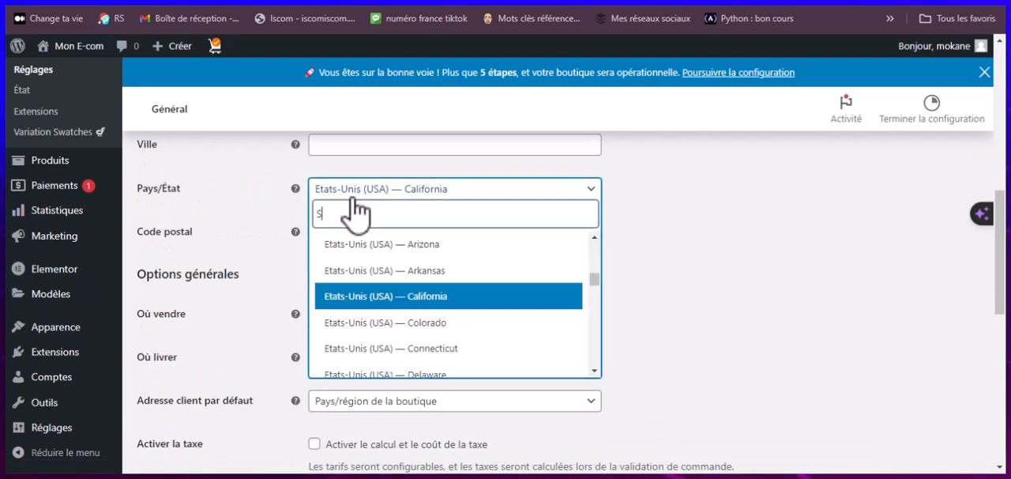
text(SEN)
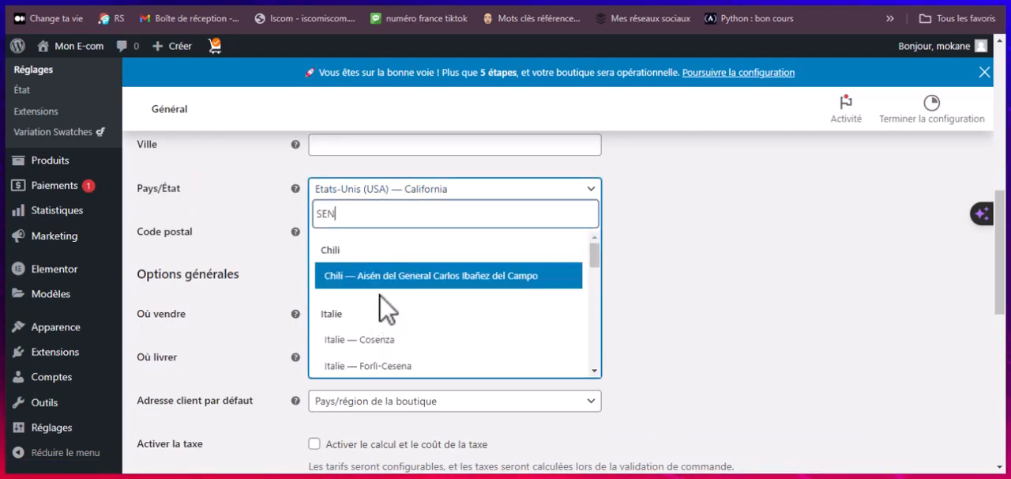
text(E)
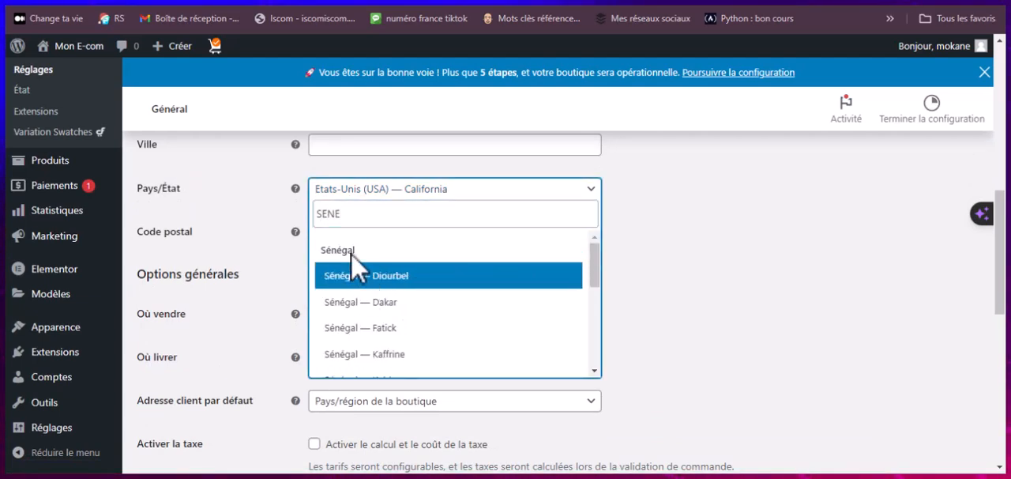
click(361, 302)
Step: Check the currency options below the store address and save the general WooCommerce settings
scroll(347, 249, up, 3)
scroll(347, 249, down, 10)
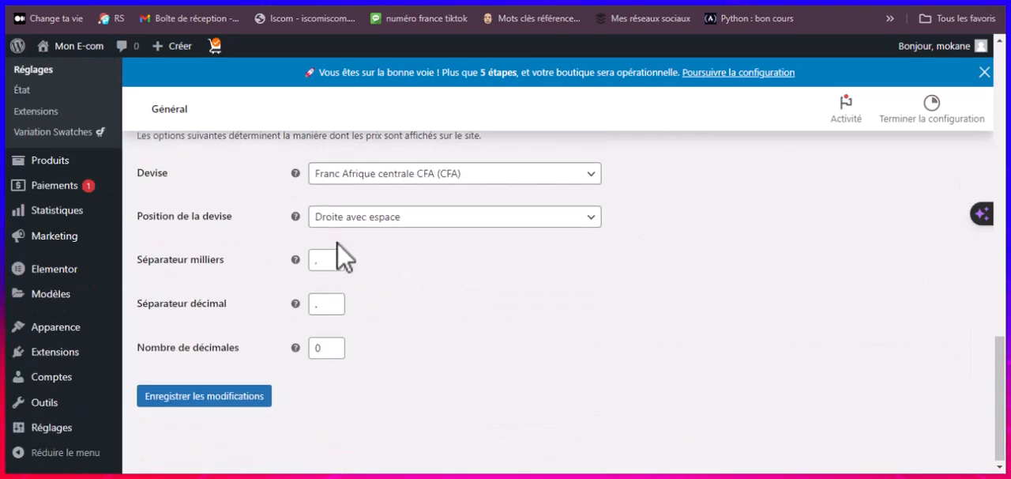
click(224, 395)
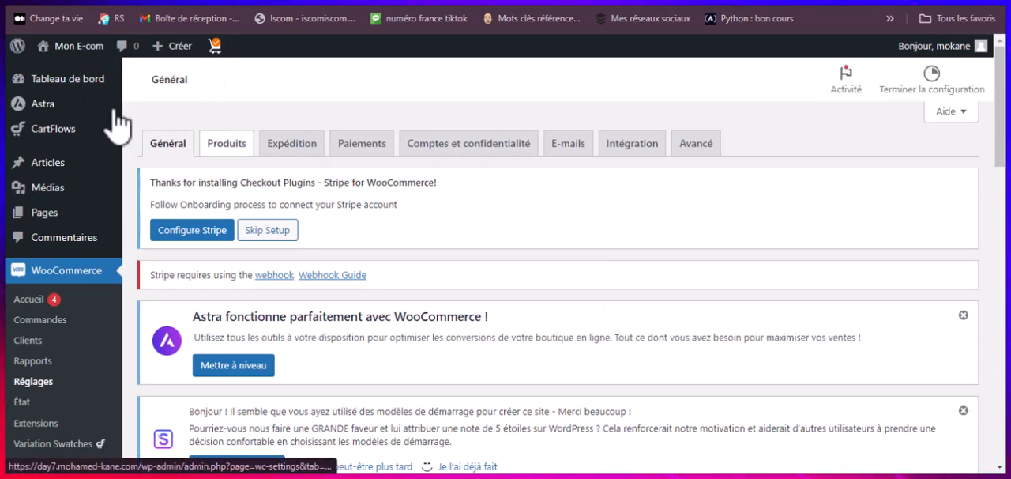
Step: Open the live site in a new tab and check the currency format of the home page product prices
mouse_move(81, 53)
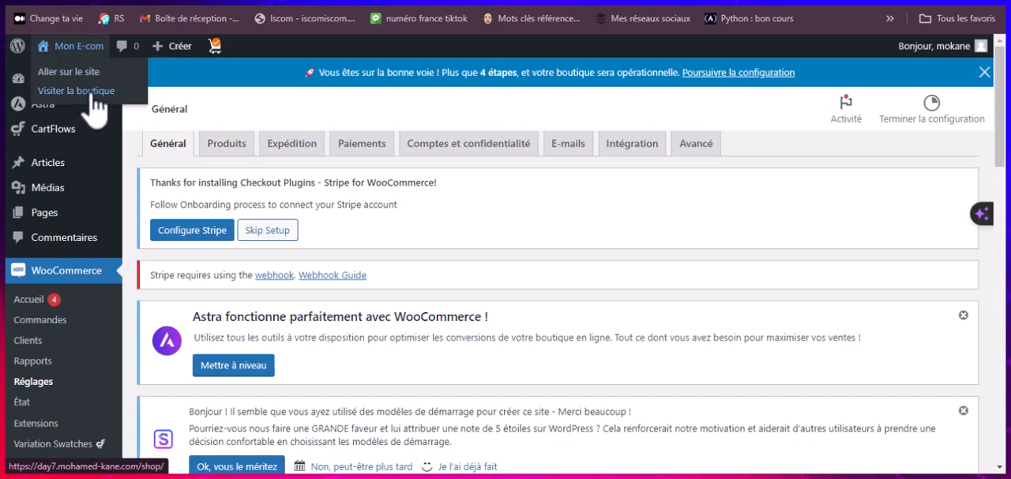
right_click(87, 77)
click(171, 88)
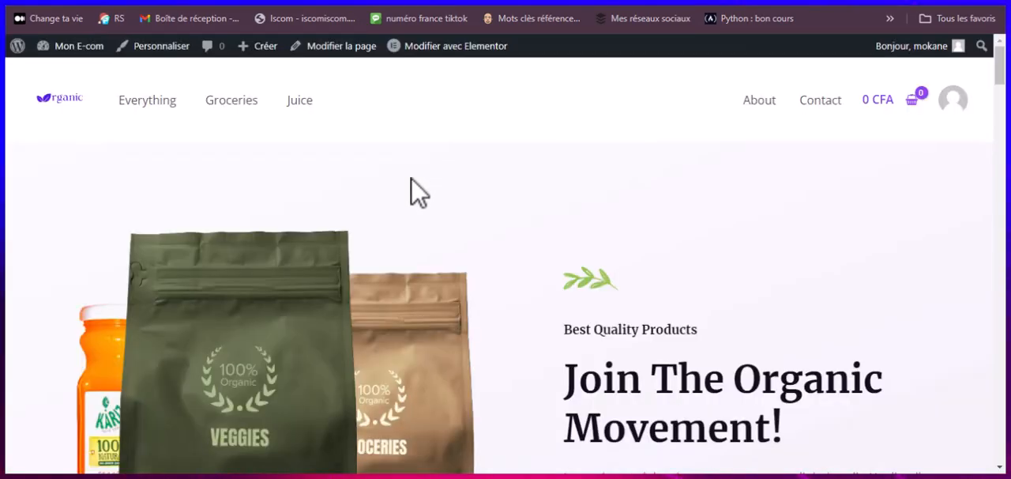
scroll(422, 176, down, 10)
scroll(407, 194, down, 3)
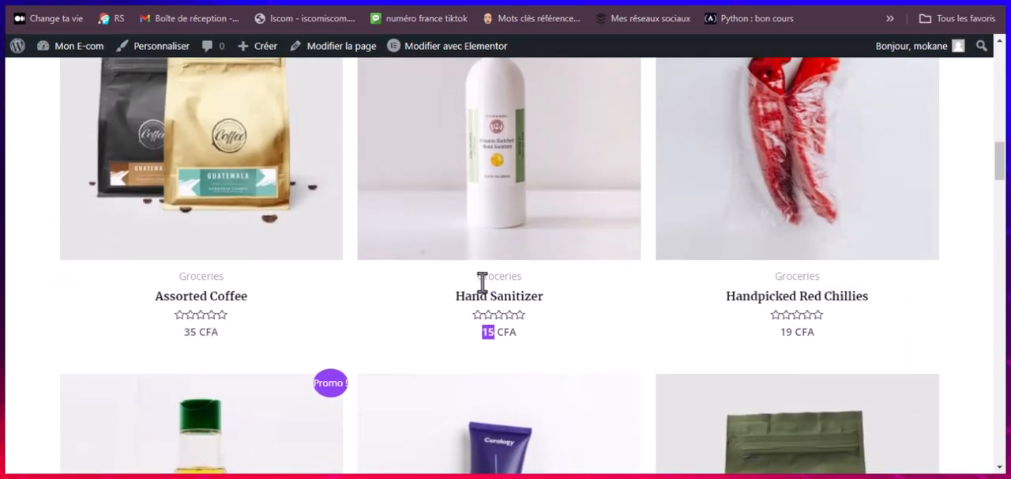
scroll(774, 293, up, 2)
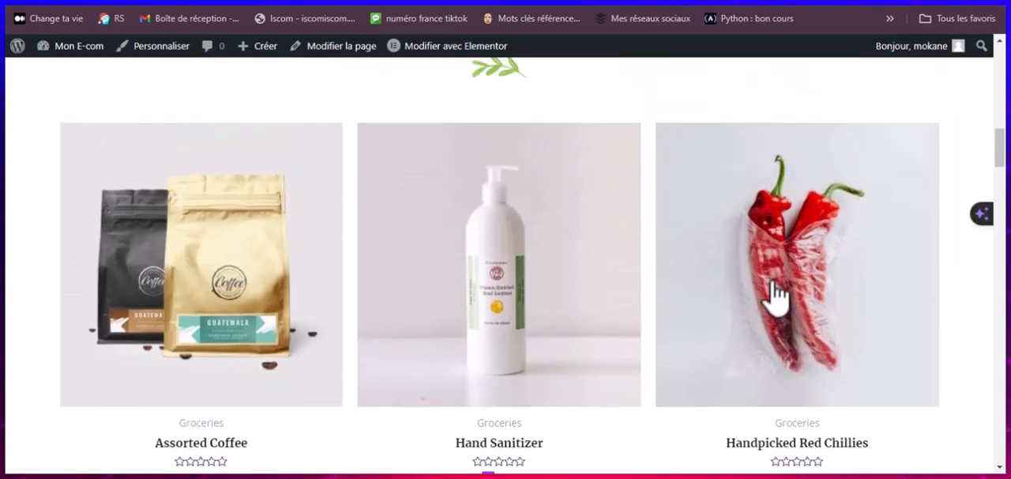
scroll(770, 294, down, 6)
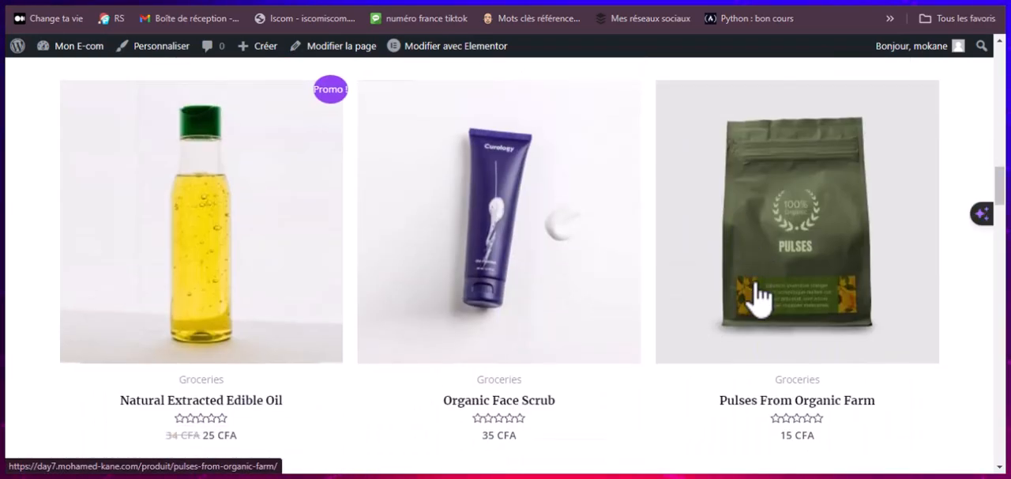
scroll(758, 296, down, 1)
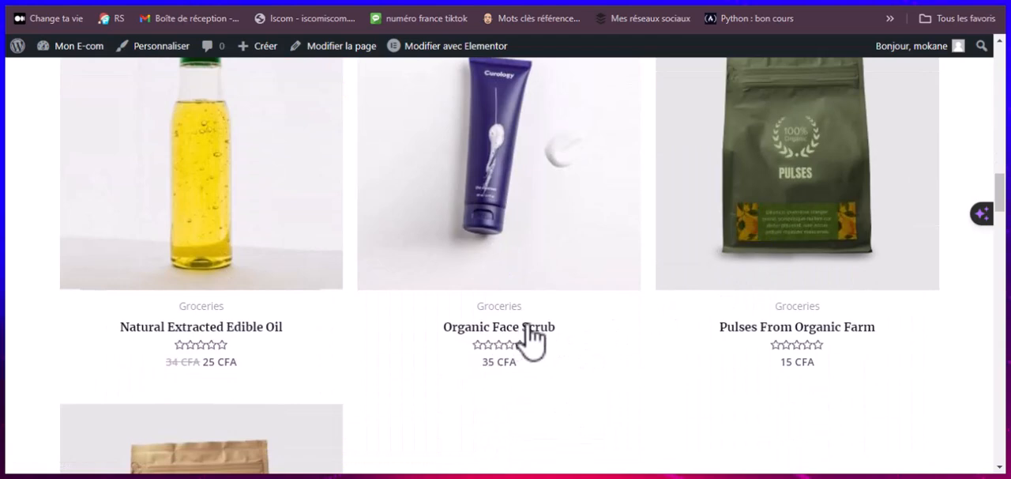
Step: Return to the WooCommerce general settings and look over the available product management pages
click(303, 3)
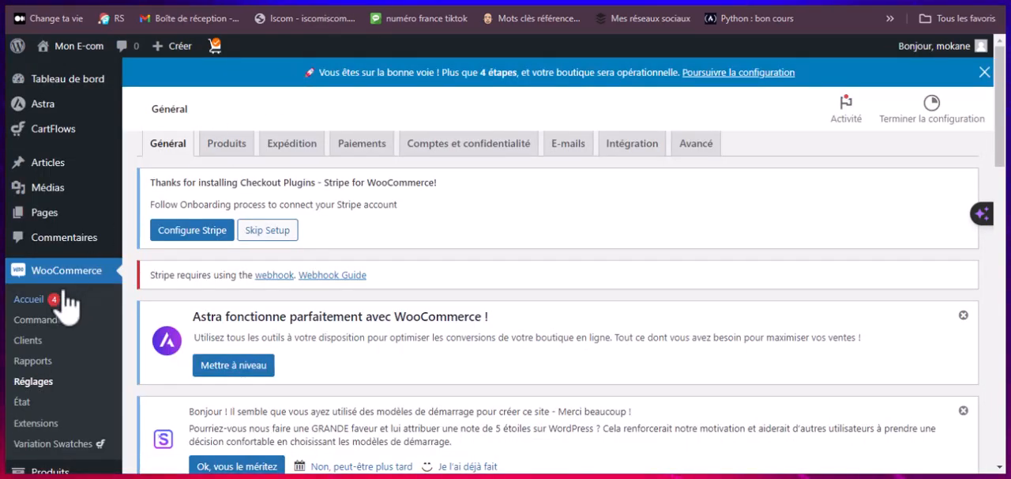
scroll(67, 305, down, 4)
mouse_move(47, 193)
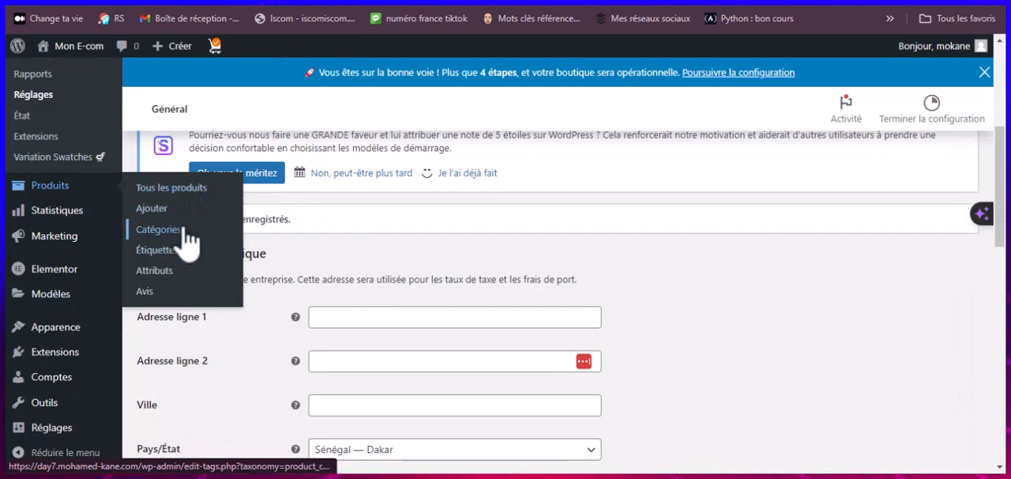
scroll(451, 264, up, 3)
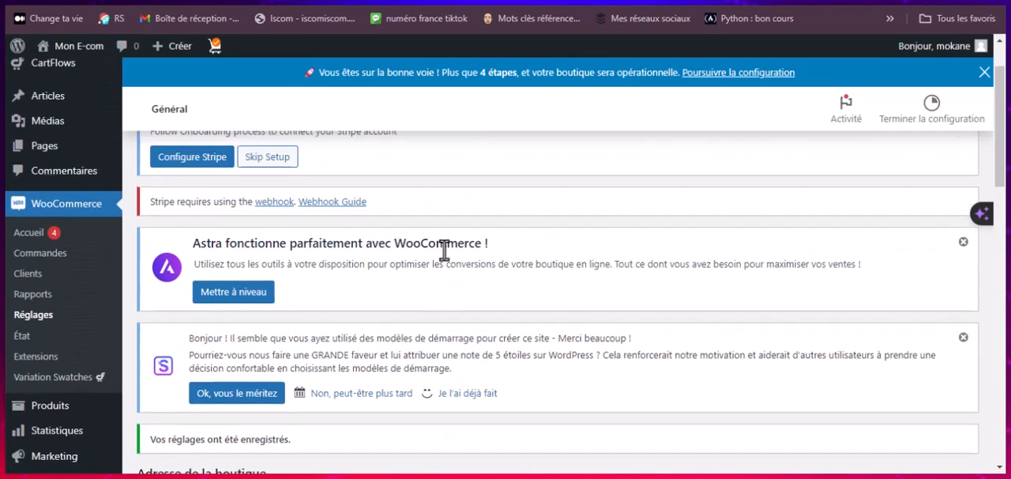
scroll(451, 264, up, 1)
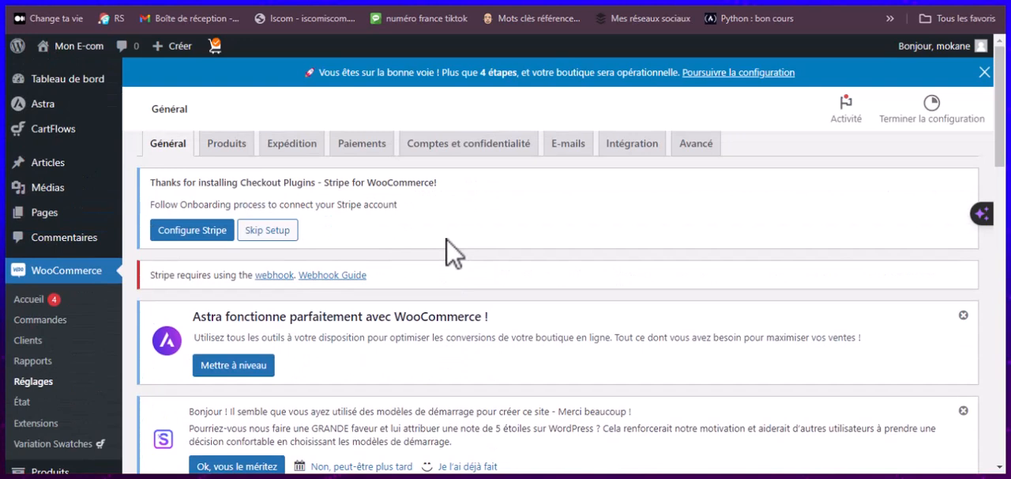